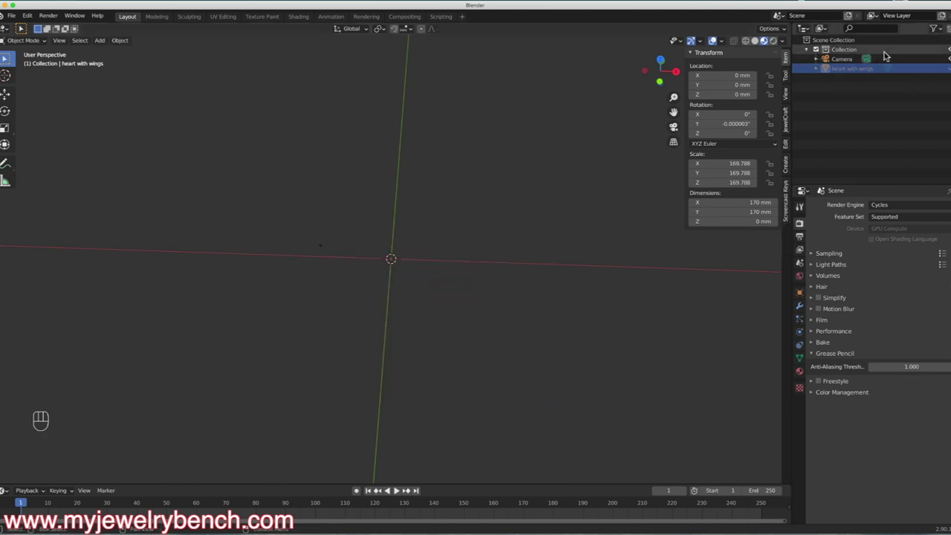
- Show the heart with wings reference image briefly, and hide it again
left_click(948, 68)
left_click(949, 69)
left_click(948, 69)
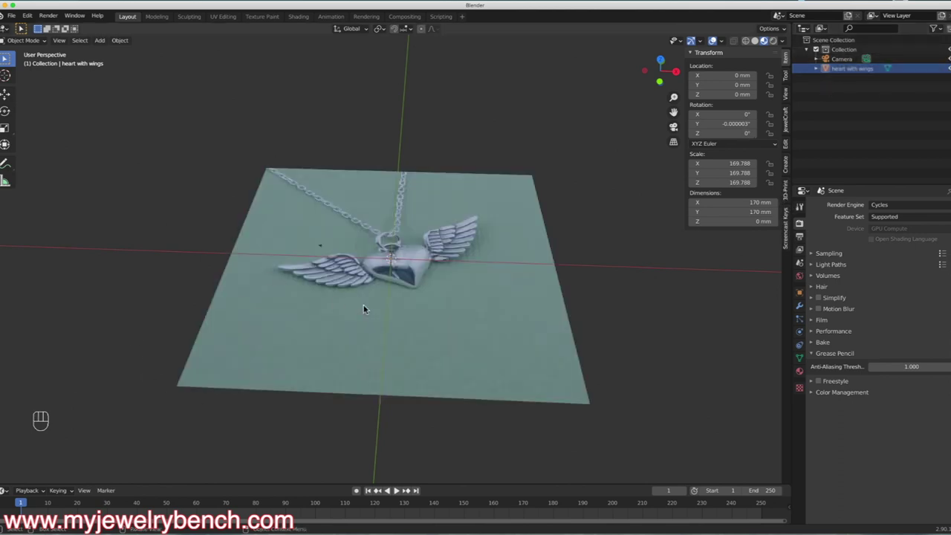
key("h")
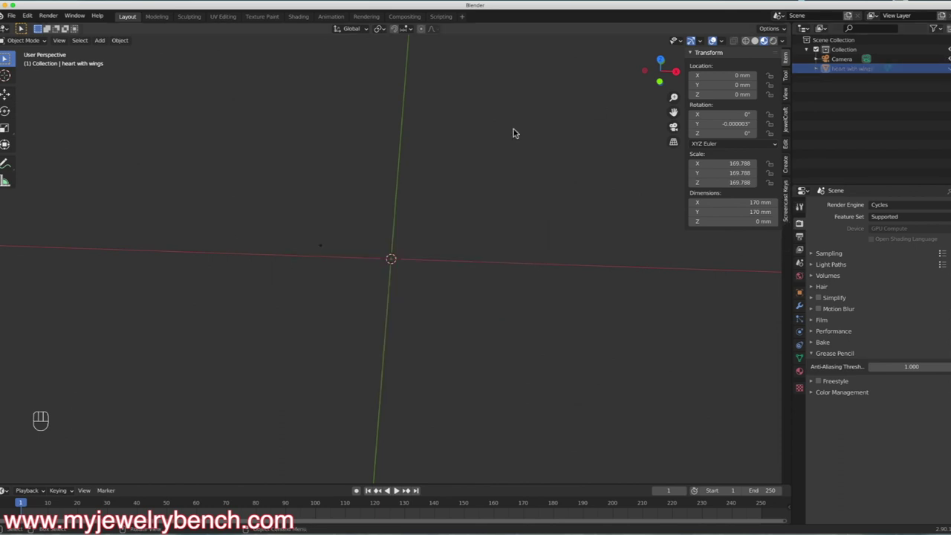
- Add a cube mesh at the scene origin
key("shift")
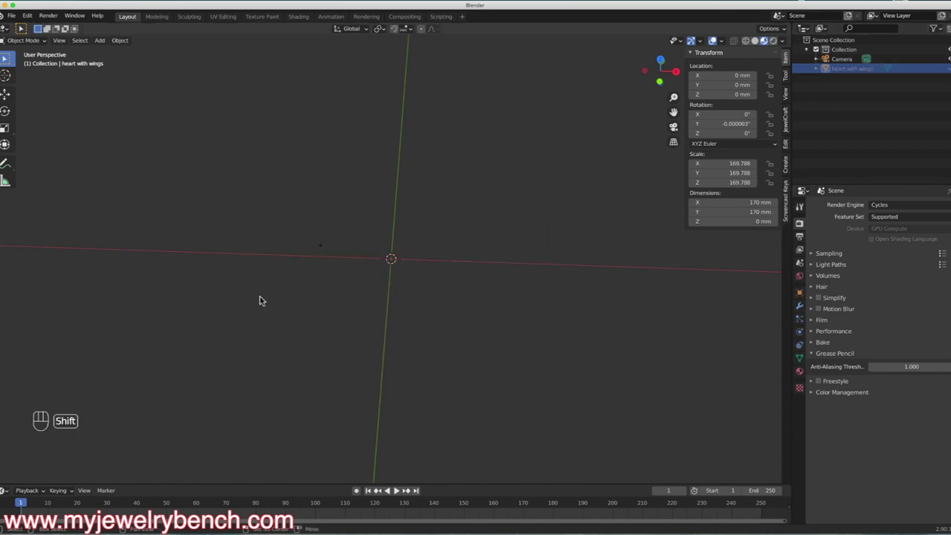
key("shift+a")
mouse_move(262, 297)
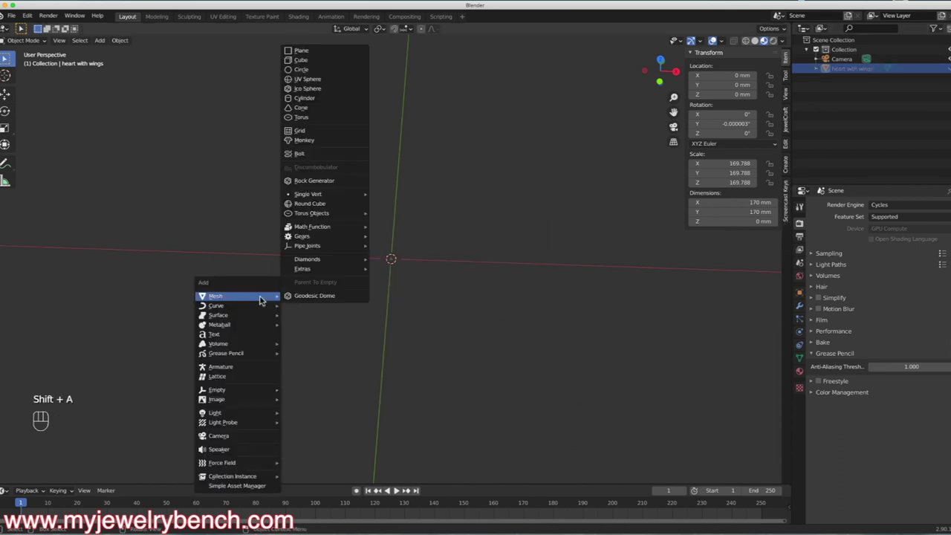
left_click(322, 60)
- Set the cube's X, Y and Z dimensions to 1 mm each
left_click(729, 203)
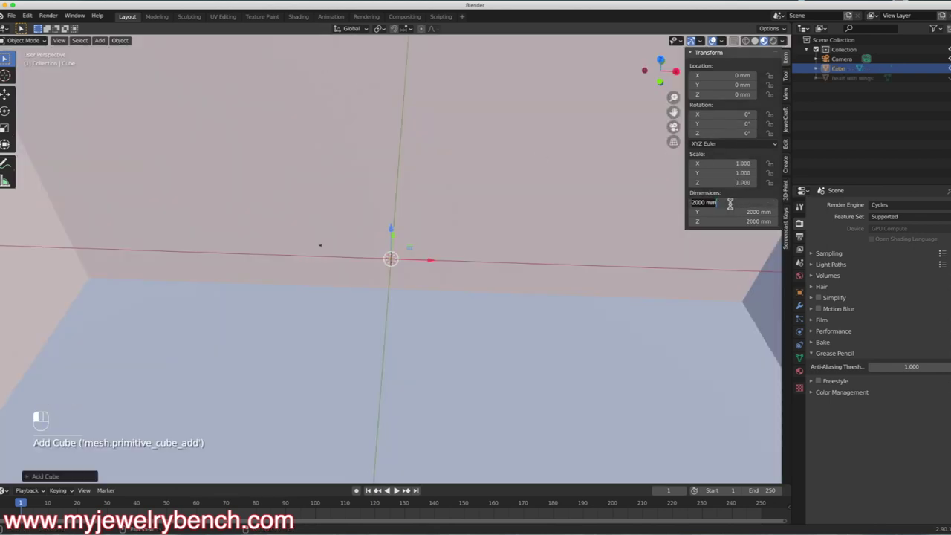
type("1")
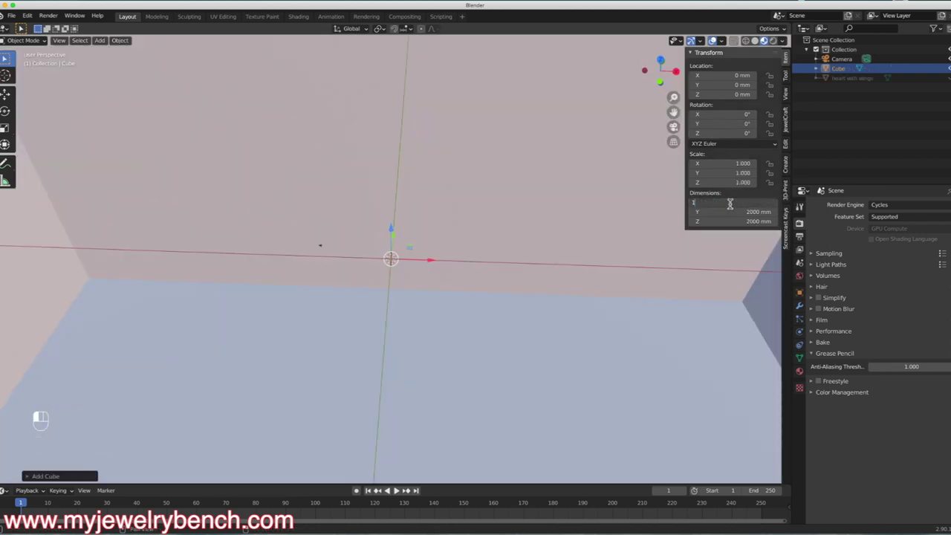
key("Tab")
type("1")
key("Tab")
type("1")
key("Tab")
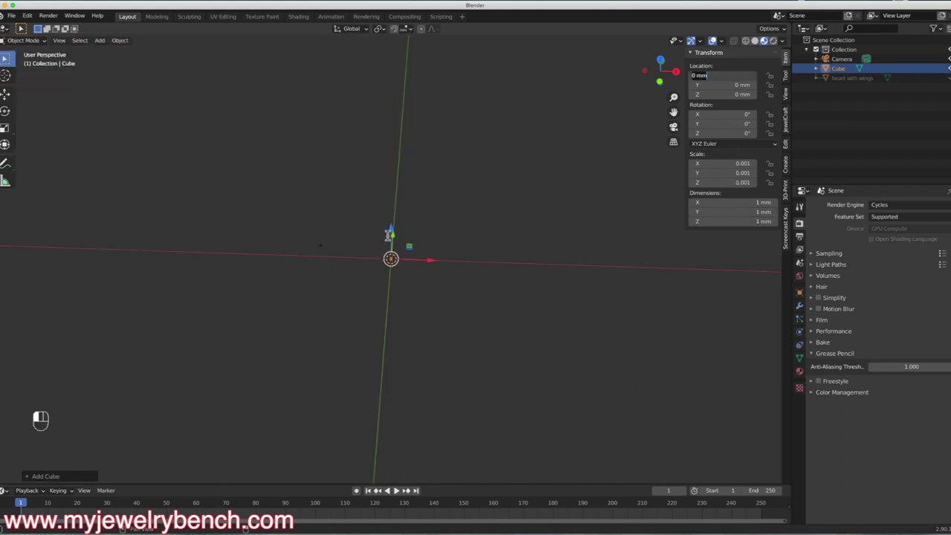
left_click(403, 273)
scroll(402, 276, "up", 6)
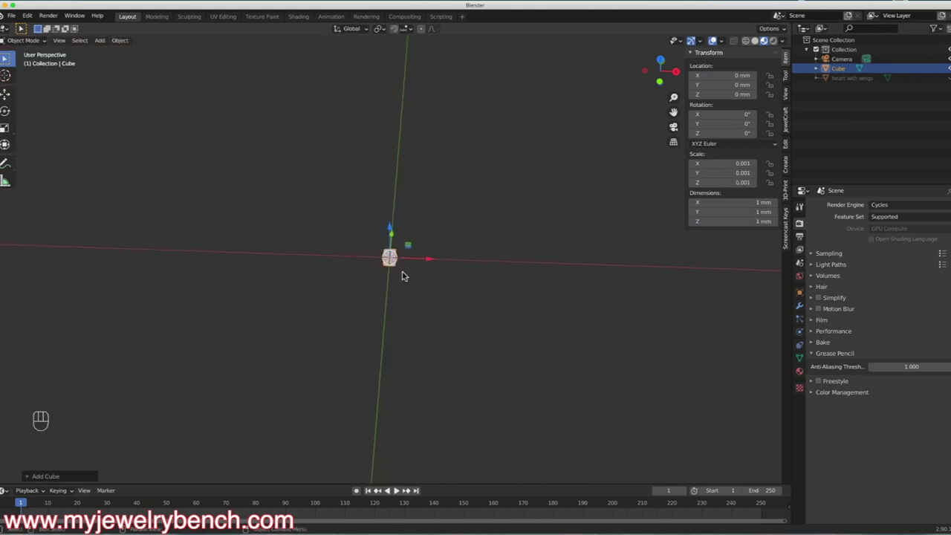
- Stretch the cube into a flat bar by scaling it to about 17.5 mm along X and about 2.23 mm along Y
mouse_move(398, 223)
middle_mouse_down()
mouse_move(420, 240)
mouse_move(408, 231)
mouse_move(405, 239)
middle_mouse_up()
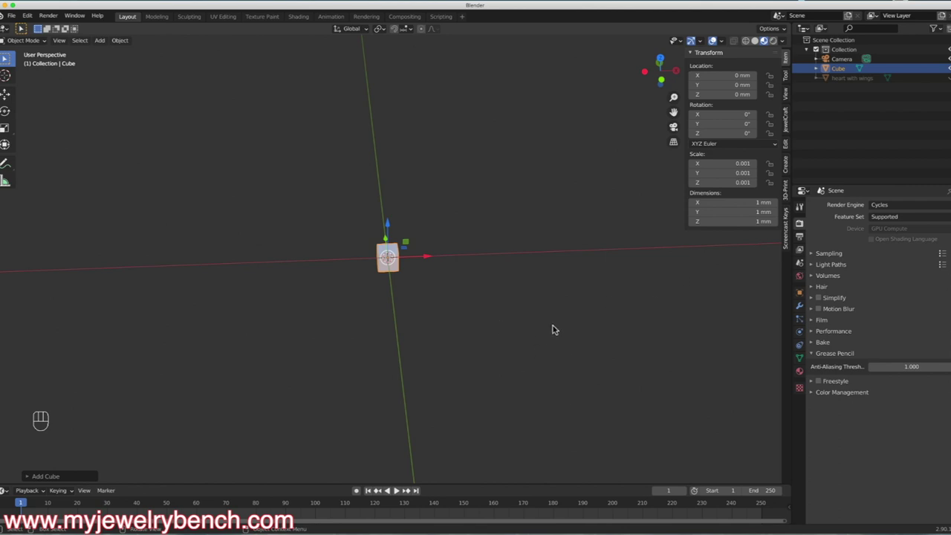
key("s")
key("x")
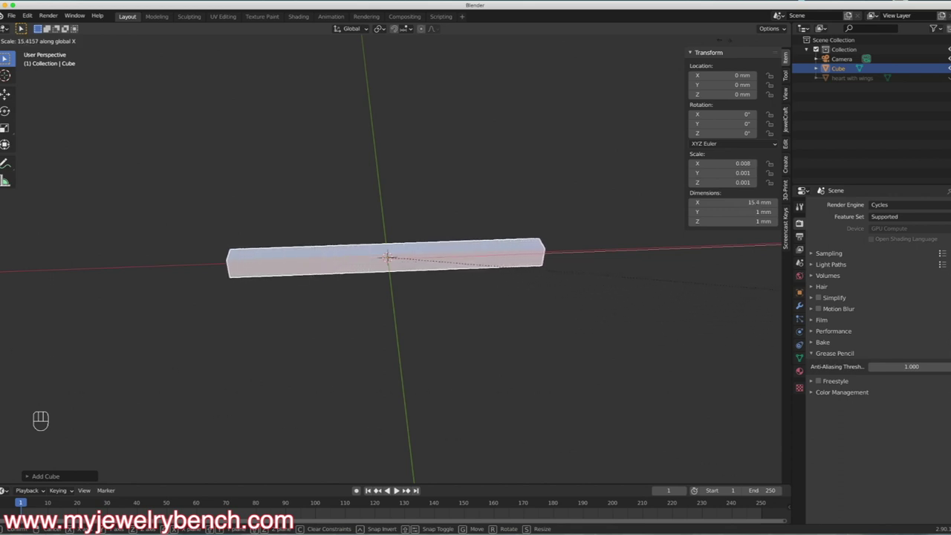
left_click(532, 43)
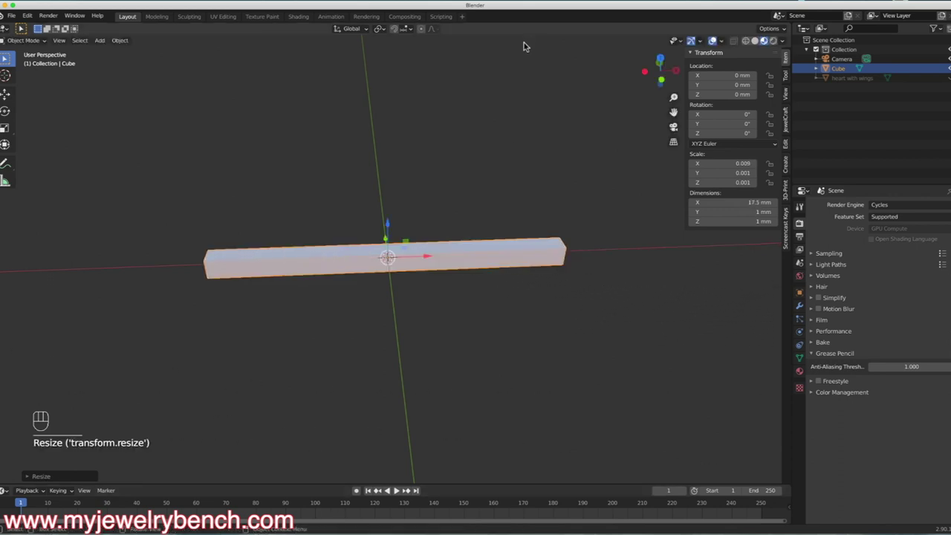
middle_click_drag(408, 291, 476, 282)
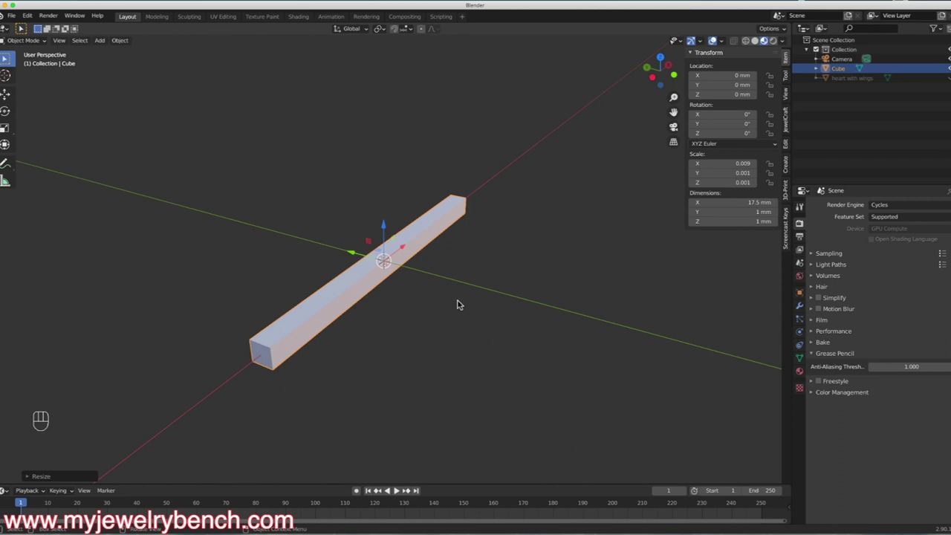
key("s")
key("y")
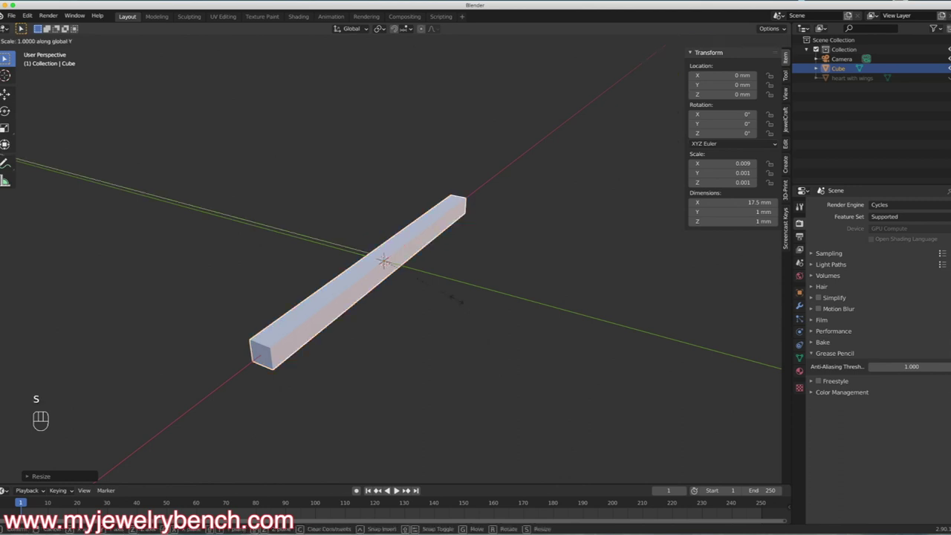
left_click(559, 327)
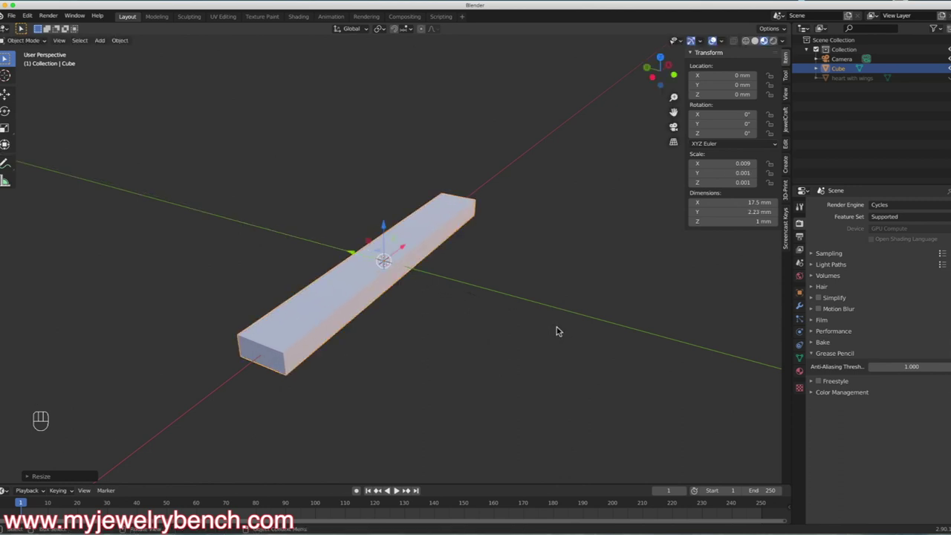
- Enter Edit Mode and add a centred loop cut running lengthwise along the bar
middle_click_drag(461, 376, 393, 406)
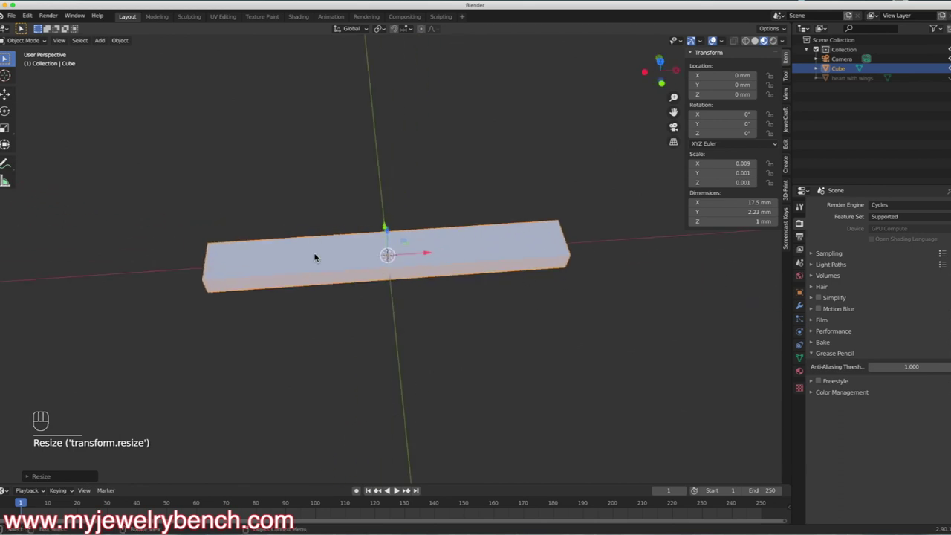
middle_click_drag(382, 255, 334, 310)
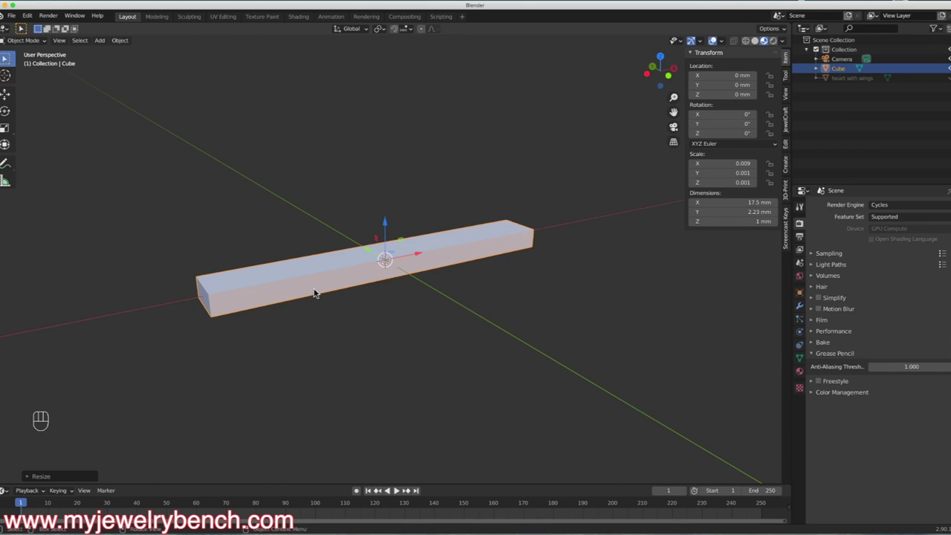
middle_click_drag(276, 280, 520, 301)
mouse_move(336, 299)
middle_mouse_down()
mouse_move(327, 330)
mouse_move(397, 287)
mouse_move(329, 304)
mouse_move(329, 289)
middle_mouse_up()
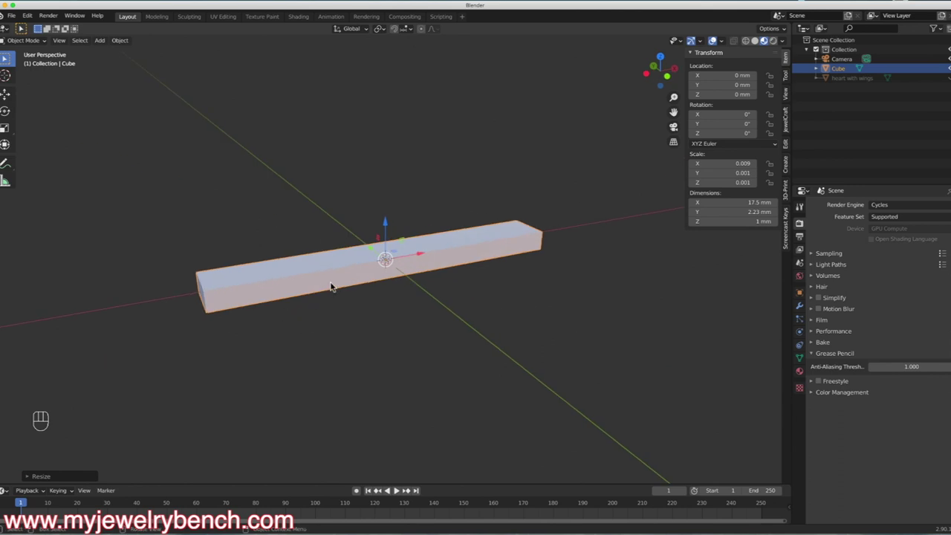
middle_click_drag(290, 355, 318, 350)
key("Tab")
key("ctrl")
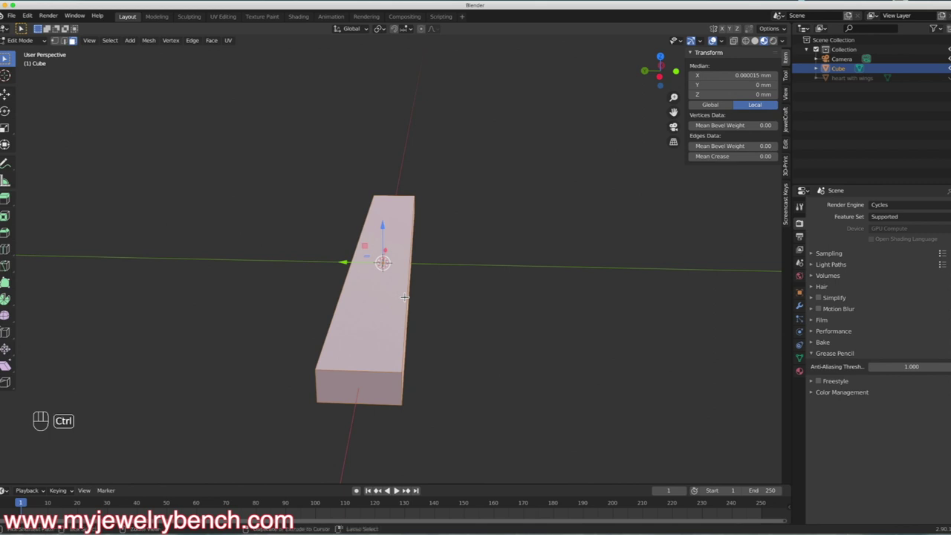
key("ctrl+r")
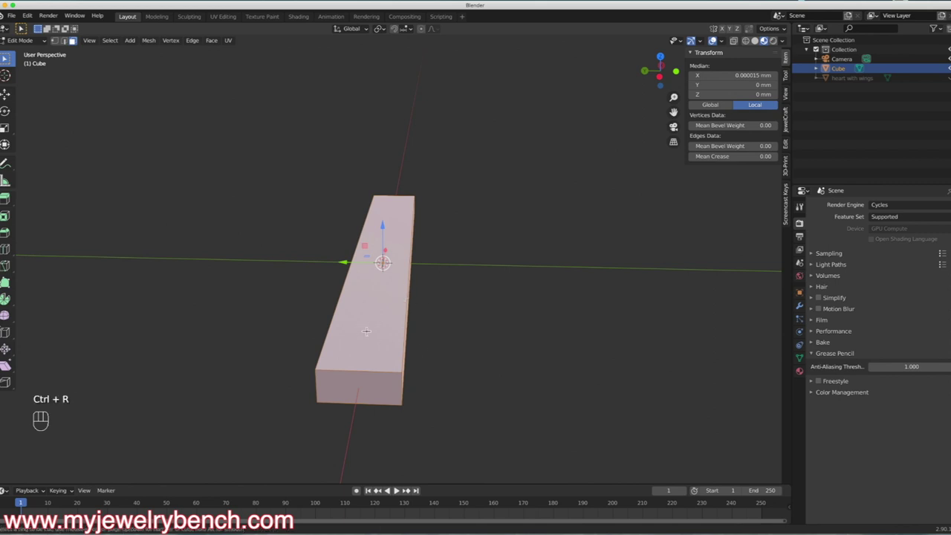
left_click(358, 382)
right_click(357, 382)
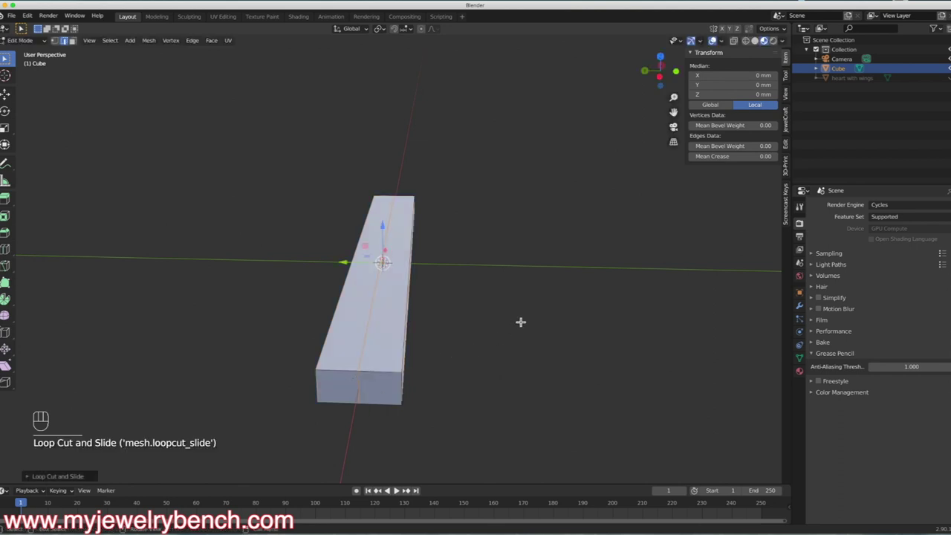
- Move the middle vertical edge of the bar's negative X end outward about 2 mm along X to form a point
middle_click_drag(520, 322, 468, 342)
middle_click_drag(258, 391, 256, 325)
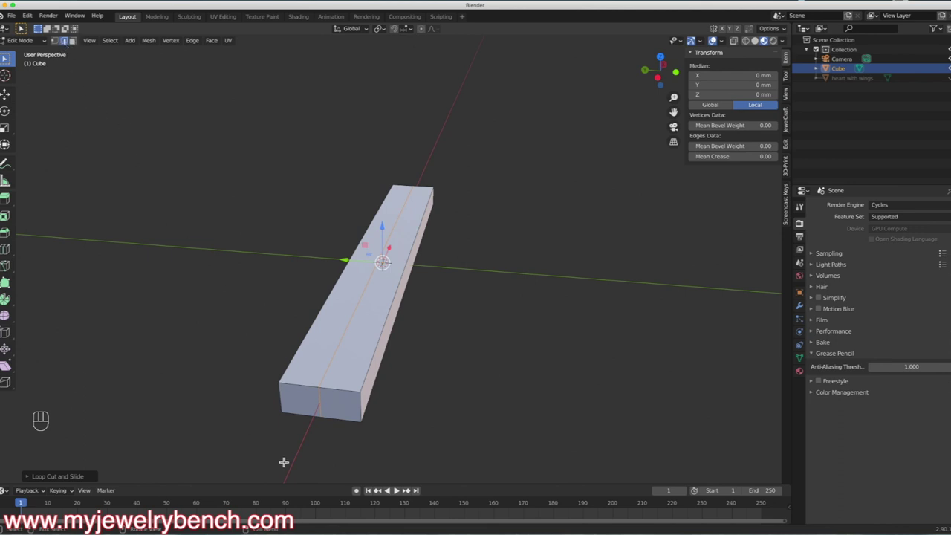
left_click(319, 397)
middle_click_drag(391, 391, 263, 361)
key("g")
key("x")
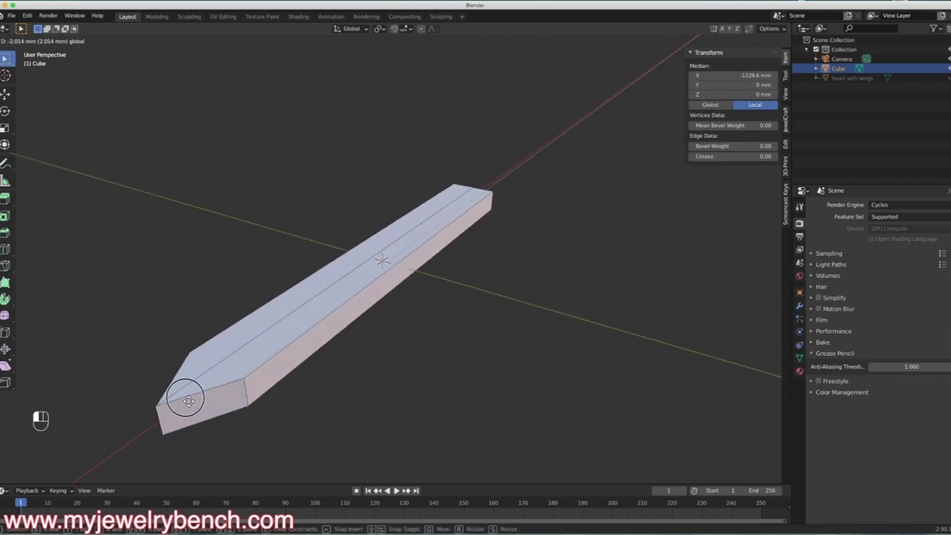
left_click(189, 401)
- Add a loop cut across the bar and slide it close to the flat end
middle_click_drag(504, 323, 443, 341)
middle_click_drag(443, 262, 458, 224)
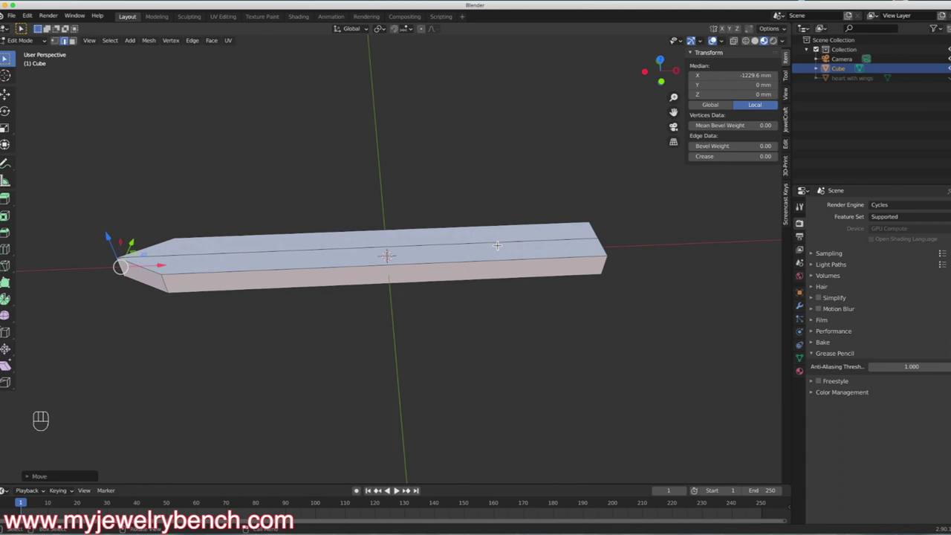
key("ctrl+r")
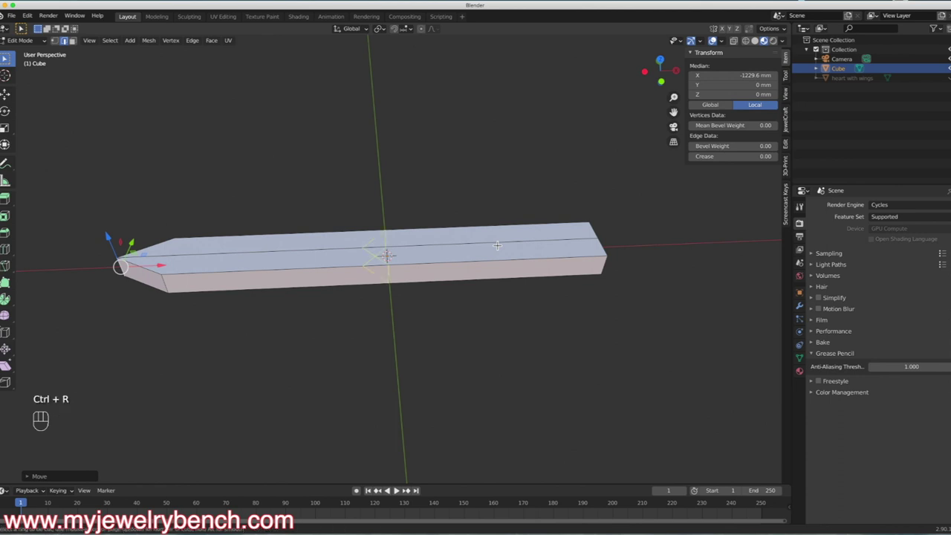
left_click(497, 245)
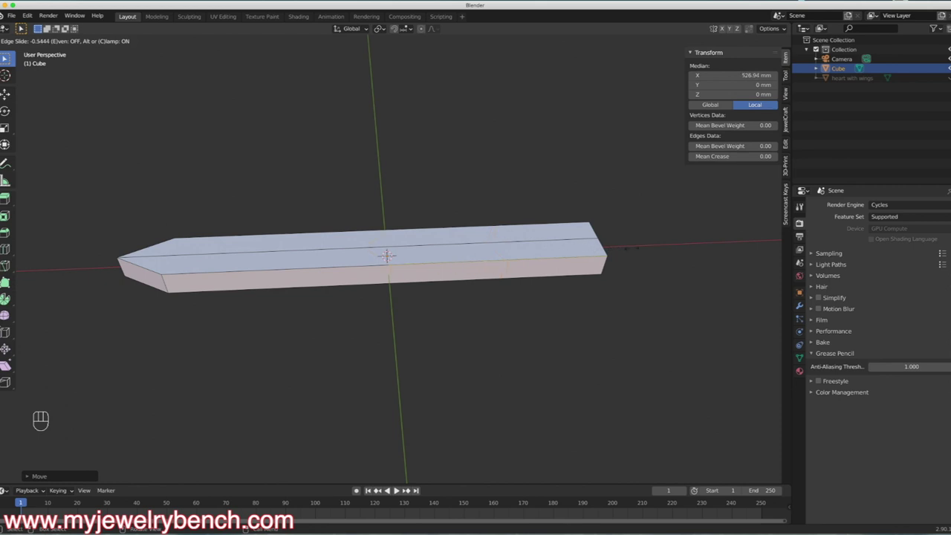
left_click(728, 249)
left_click(723, 252)
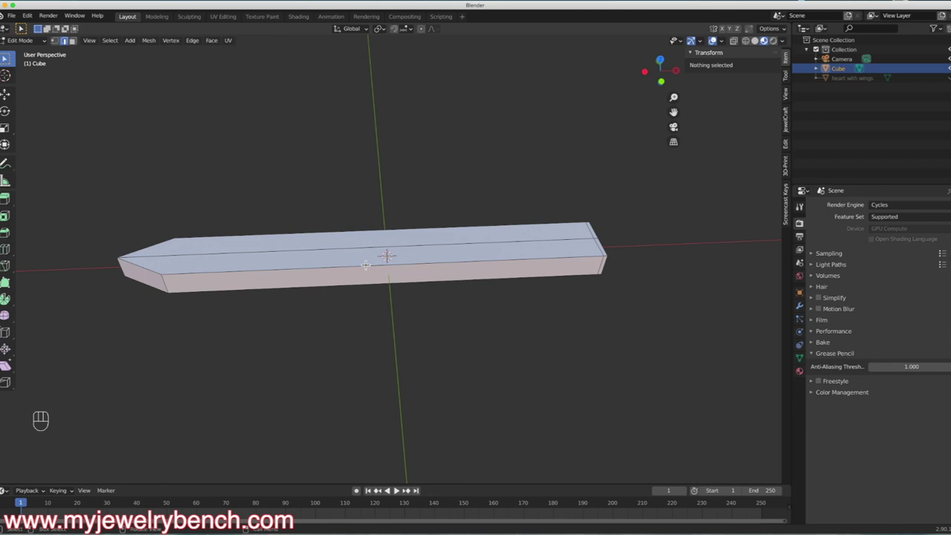
- Add many evenly spaced loop cuts across the bar between the pointed end and the edge loop near the flat end
key("ctrl+r")
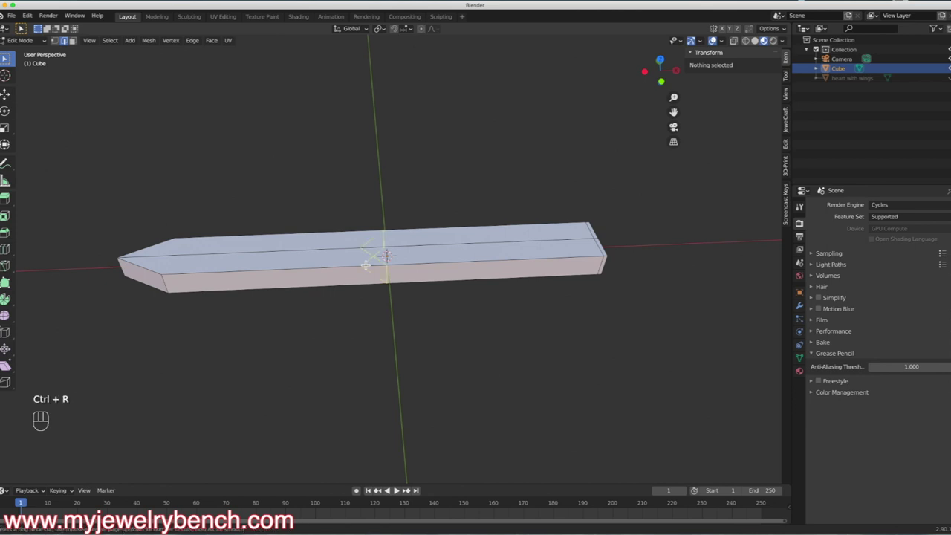
scroll(367, 264, "up", 15)
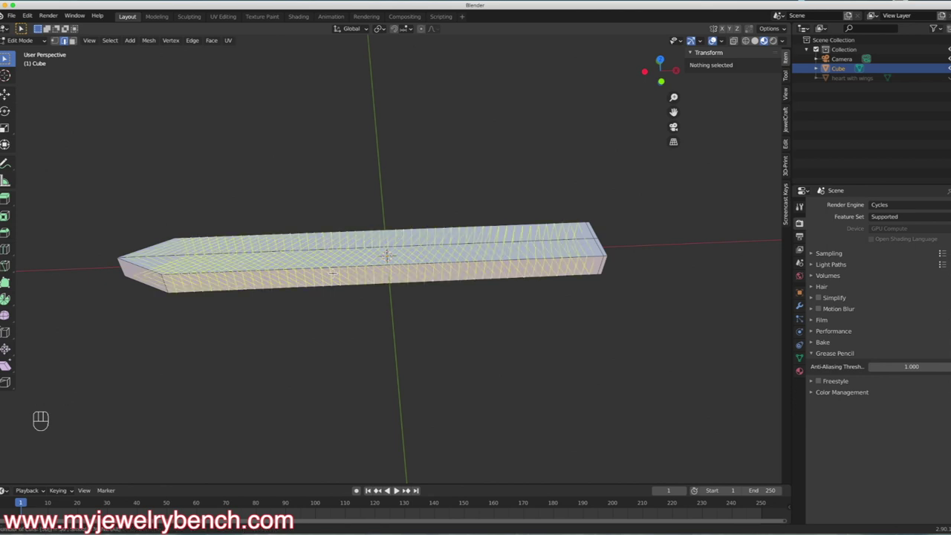
left_click(332, 273)
right_click(332, 273)
- Select the centre edge loop along the bar's top and raise it about 0.5 mm along Z to form a ridge
middle_click_drag(415, 223, 388, 281)
middle_click_drag(414, 311, 283, 322)
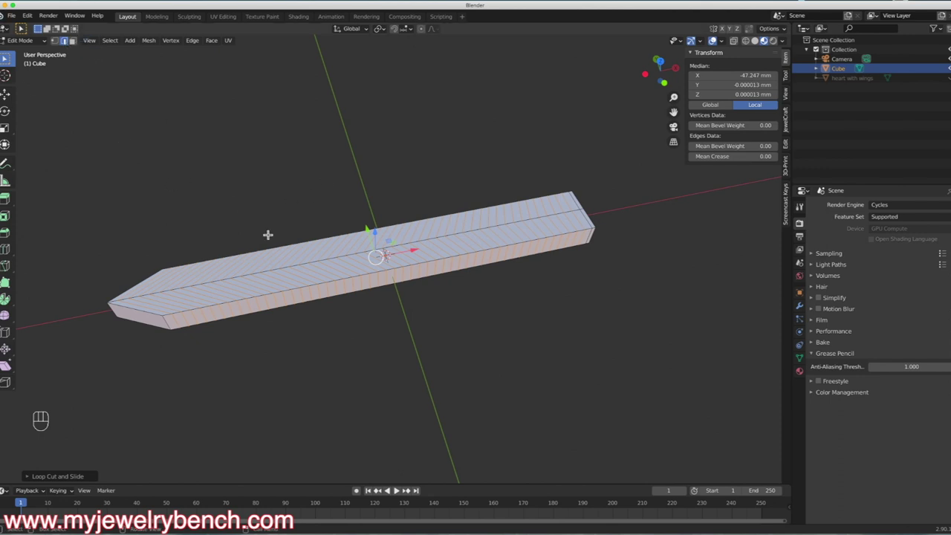
left_click(432, 239)
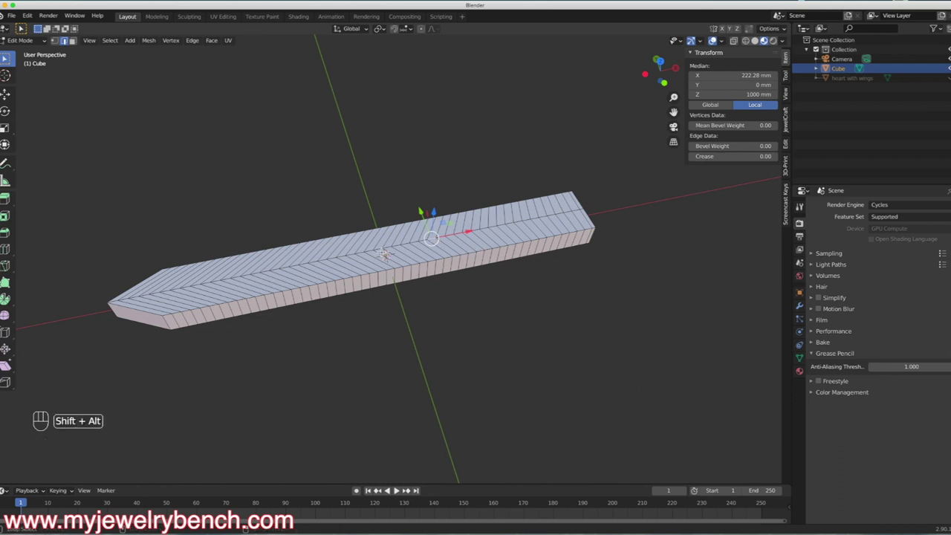
scroll(382, 250, "up", 6)
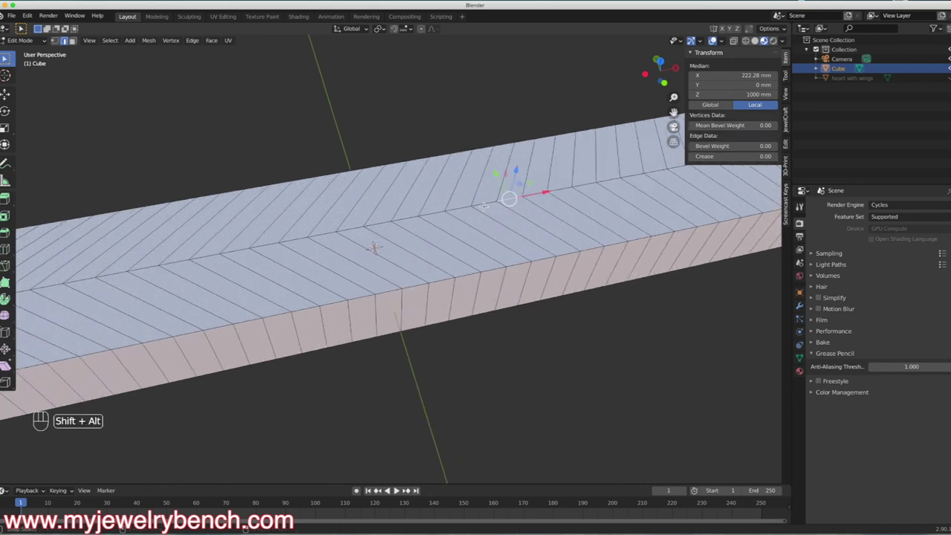
left_click(484, 208, "alt+shift")
scroll(483, 209, "down", 5)
middle_click_drag(310, 315, 478, 208)
middle_click_drag(420, 257, 337, 303)
scroll(338, 304, "down", 3)
middle_click_drag(336, 337, 313, 327)
left_click_drag(371, 232, 376, 220)
middle_click_drag(376, 220, 300, 324)
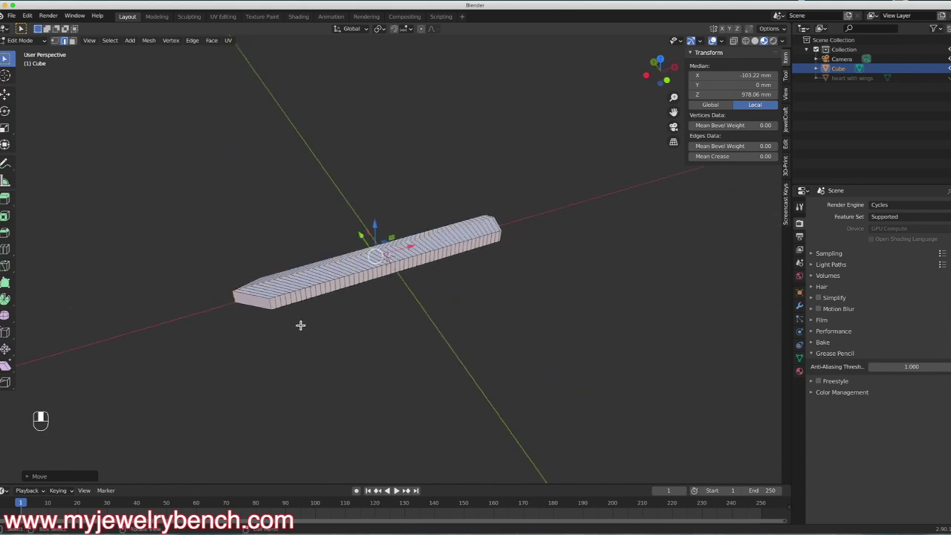
- Add a Subdivision Surface modifier to the ridged bar and set its viewport level to 2
key("Tab")
middle_click_drag(426, 269, 438, 291)
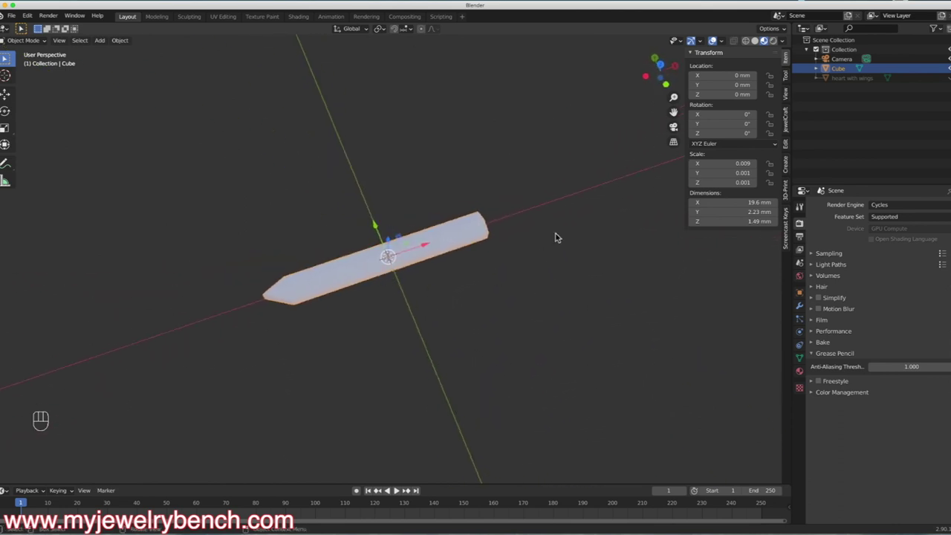
middle_click_drag(407, 262, 414, 254)
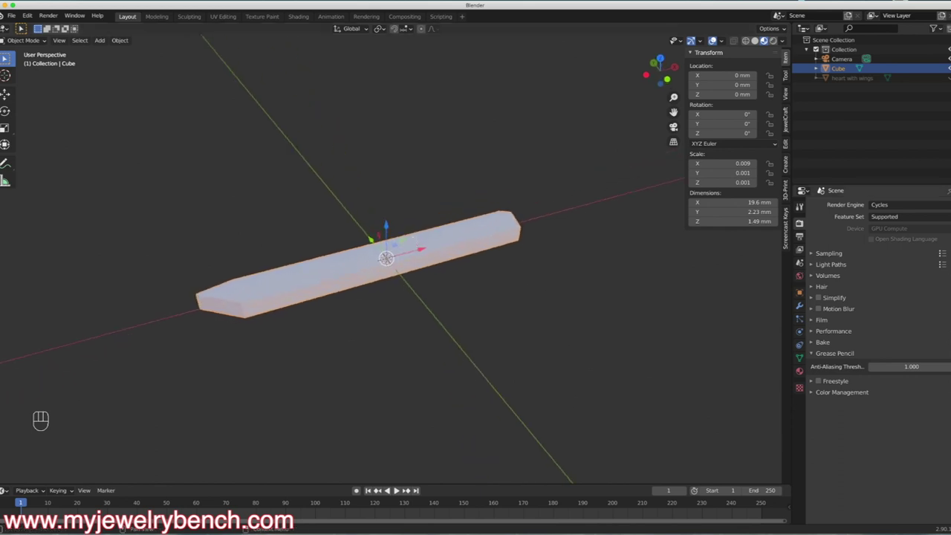
left_click(800, 306)
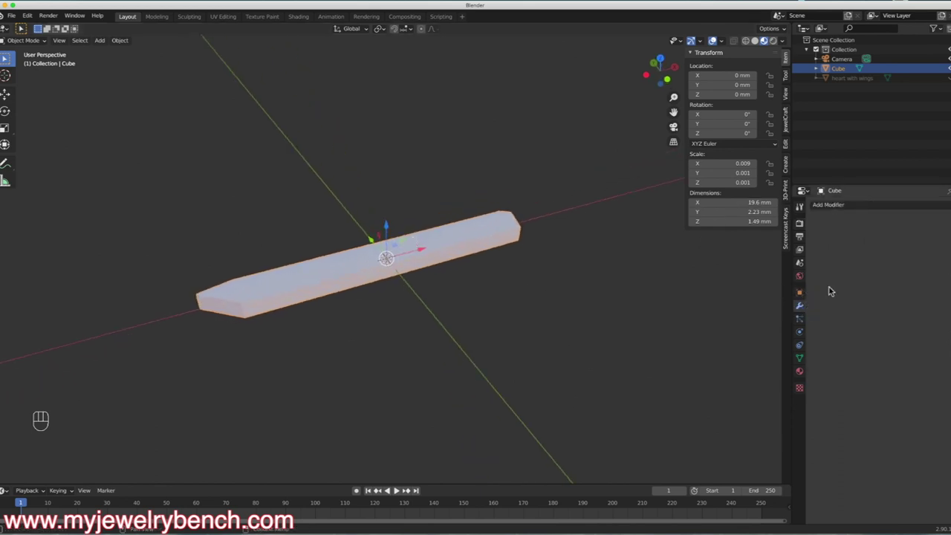
left_click(843, 209)
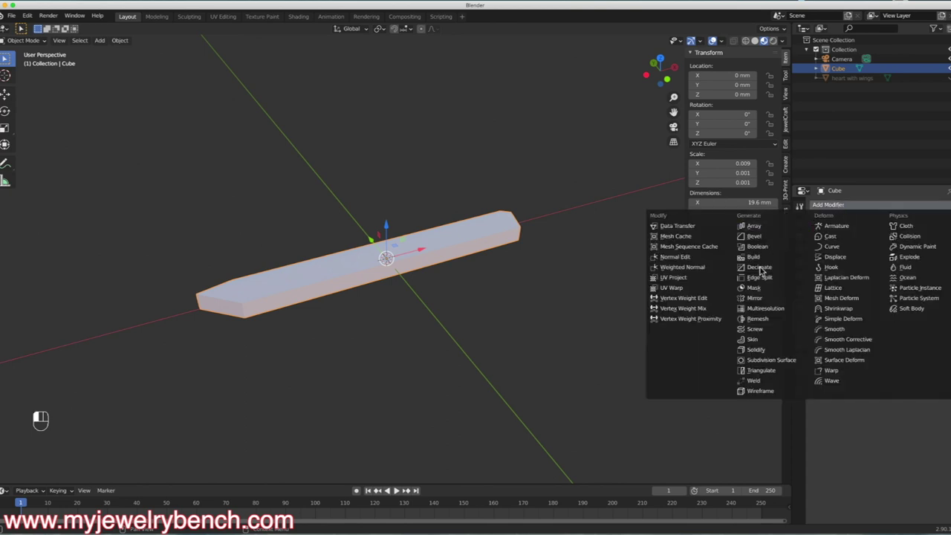
left_click(771, 361)
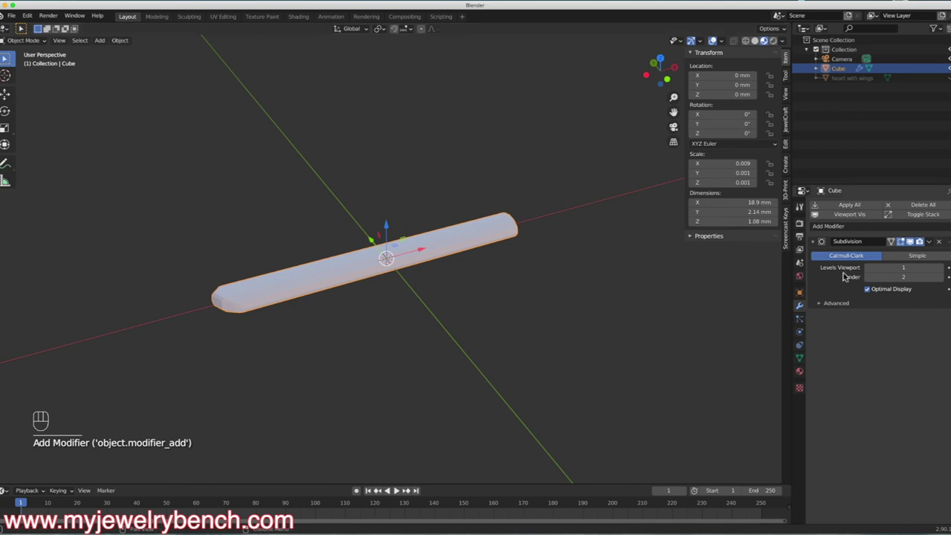
left_click(944, 271)
middle_click_drag(318, 250, 379, 271)
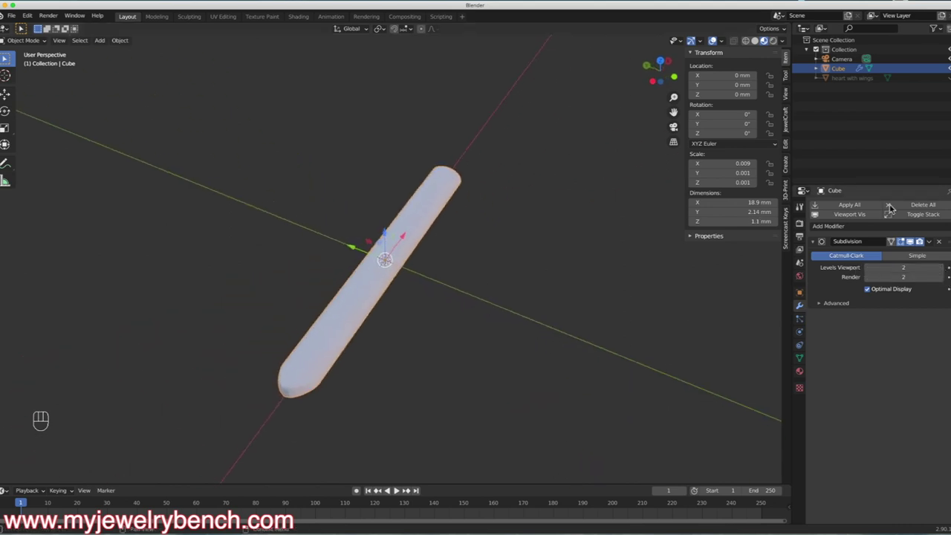
- Apply the bar's Subdivision modifier and inspect the resulting mesh in Edit Mode
left_click(851, 204)
middle_click_drag(285, 300, 302, 311)
middle_click_drag(337, 283, 318, 256)
middle_click_drag(495, 261, 469, 257)
mouse_move(311, 299)
middle_mouse_down()
mouse_move(349, 305)
mouse_move(310, 292)
middle_mouse_up()
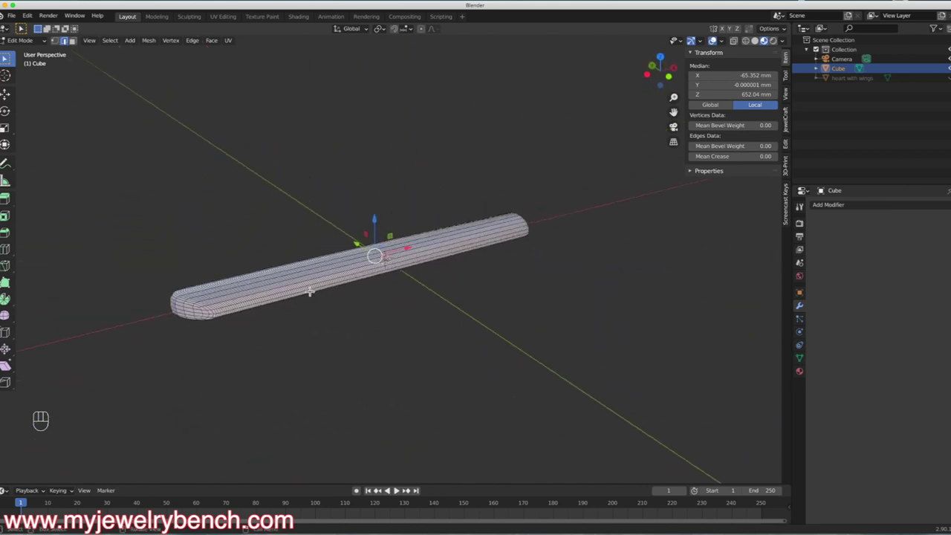
key("Tab")
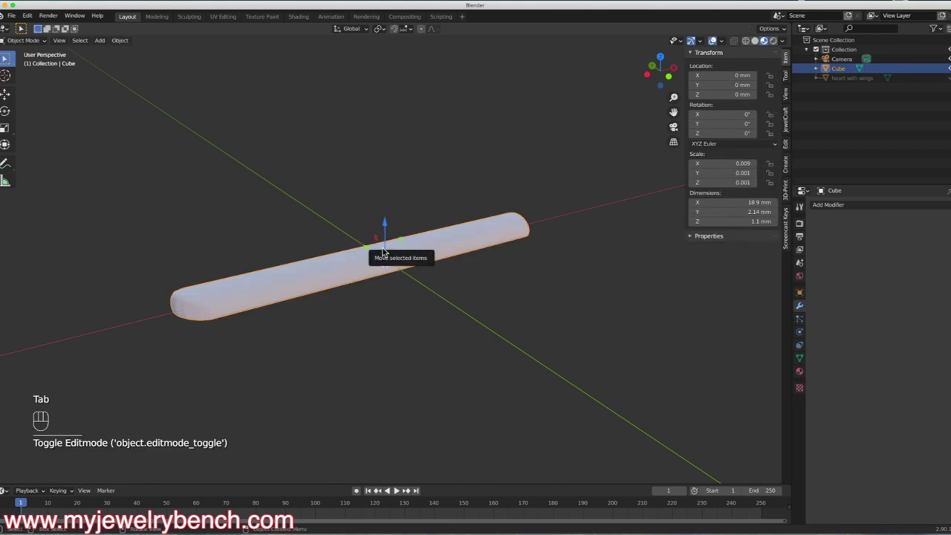
- Compare the bar with the heart with wings reference image from the top view, leaving the image hidden
key("KP_7")
scroll(391, 267, "down", 3)
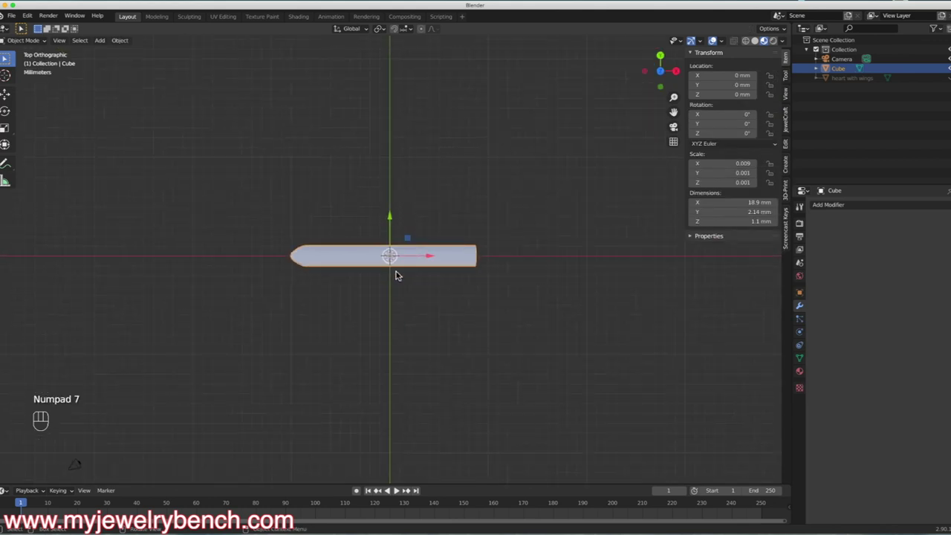
left_click(945, 78)
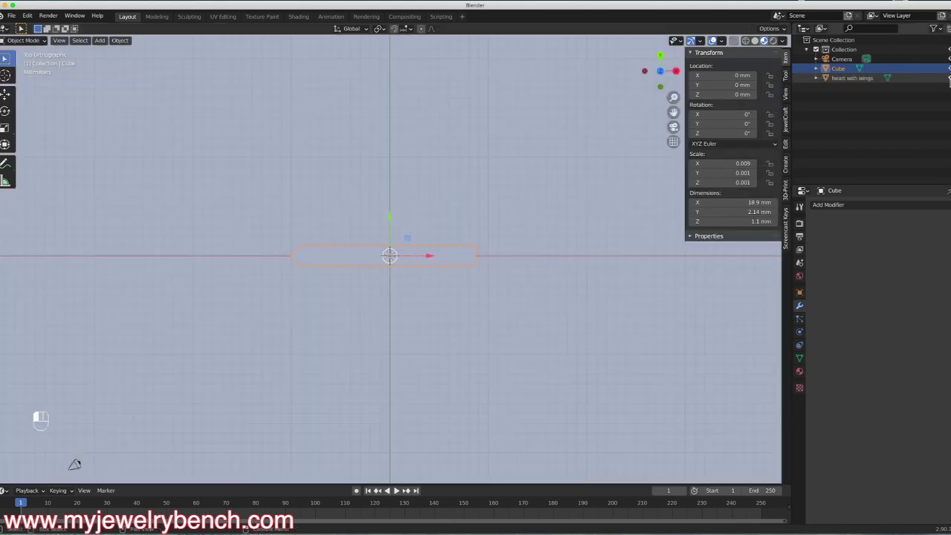
scroll(470, 325, "down", 5)
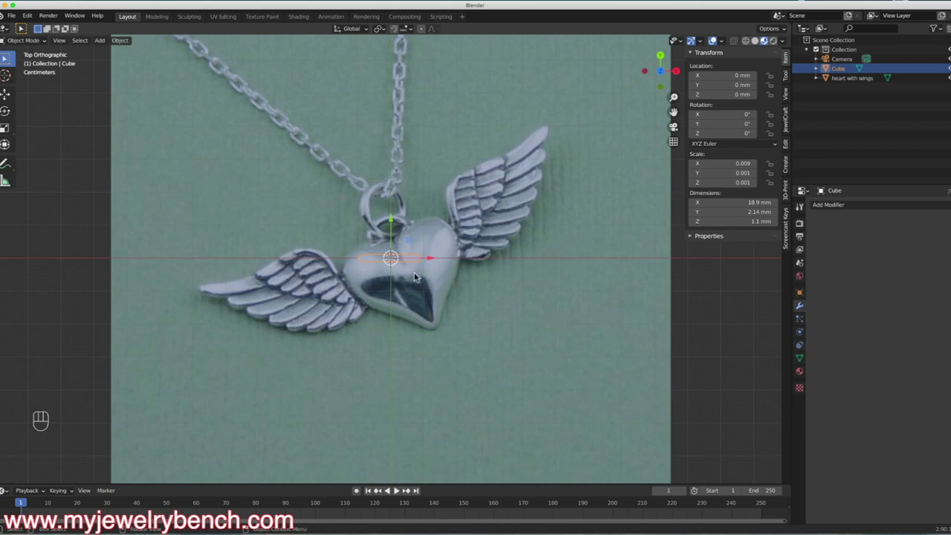
scroll(414, 276, "up", 1)
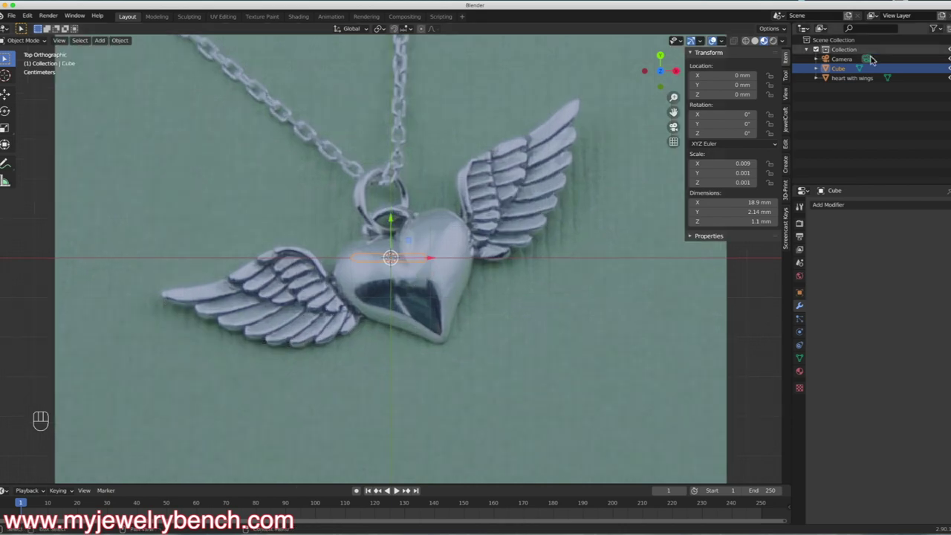
left_click(946, 78)
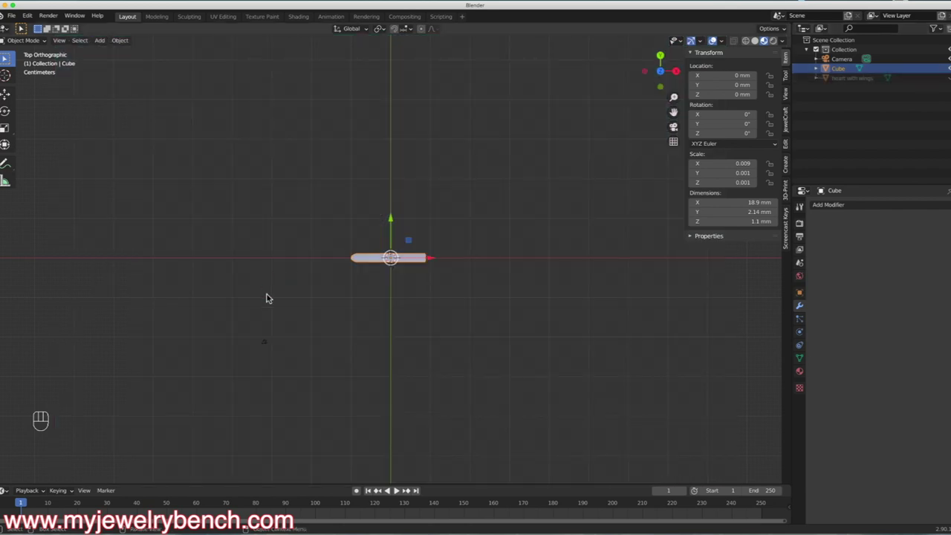
scroll(402, 245, "up", 7)
scroll(404, 241, "down", 3)
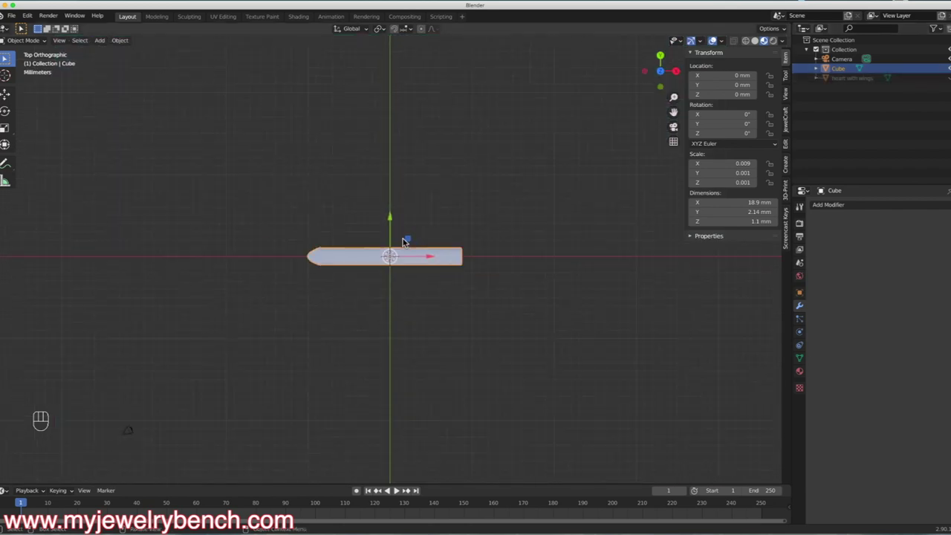
key("alt+h")
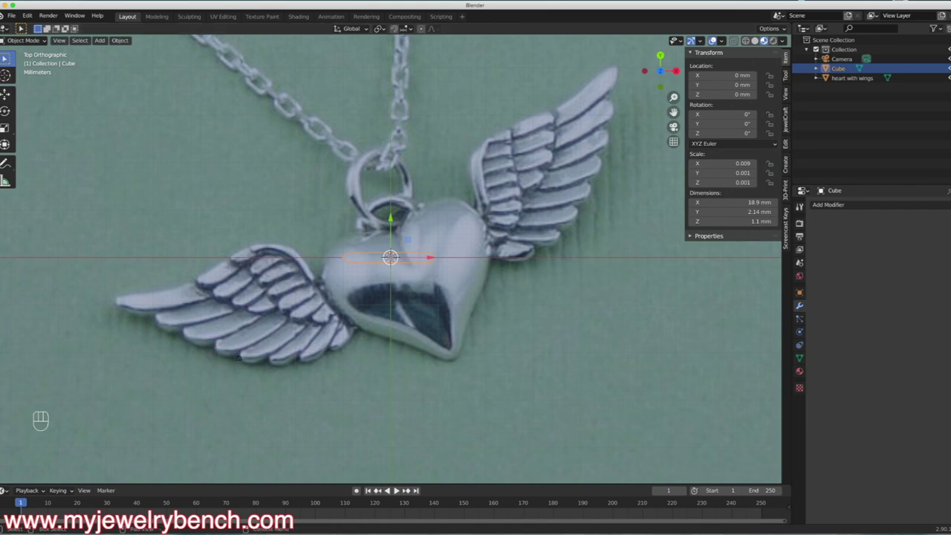
left_click(948, 77)
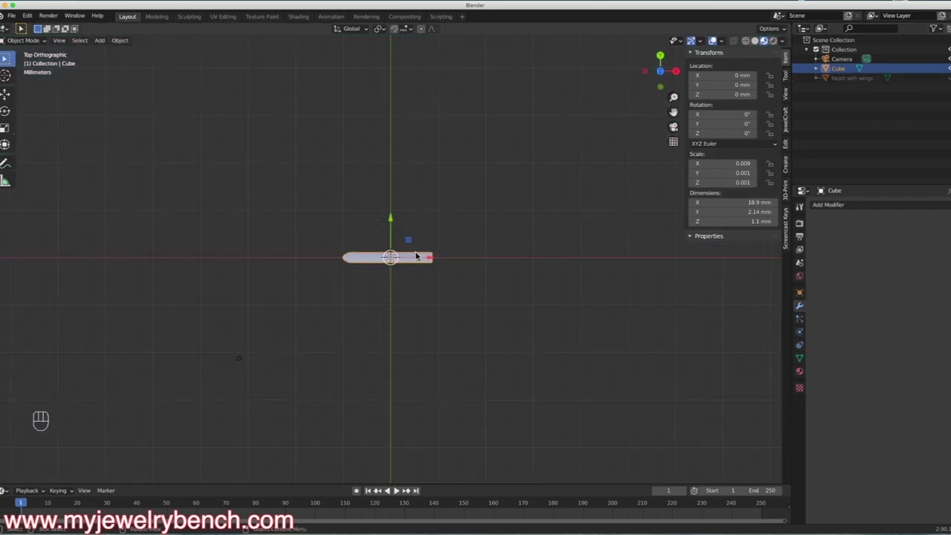
left_click(846, 207)
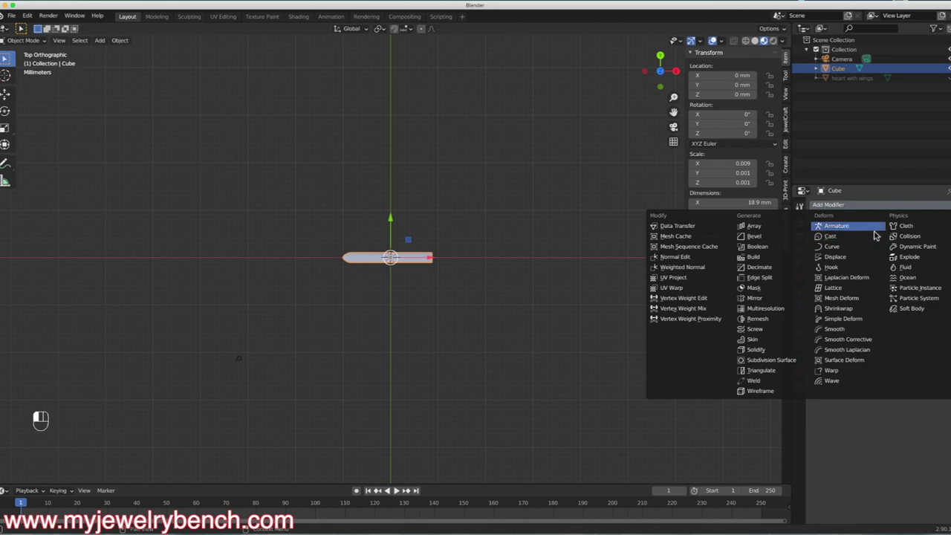
left_click(843, 298)
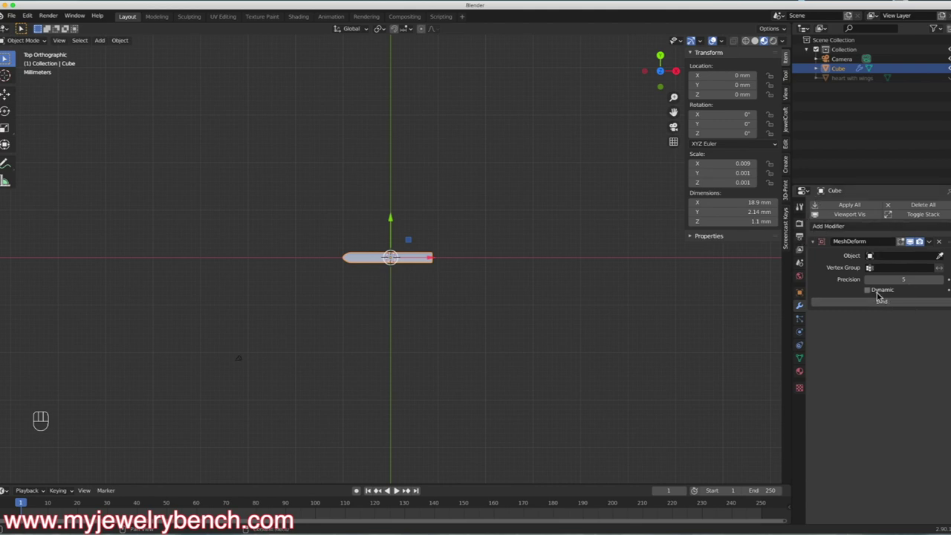
left_click(939, 242)
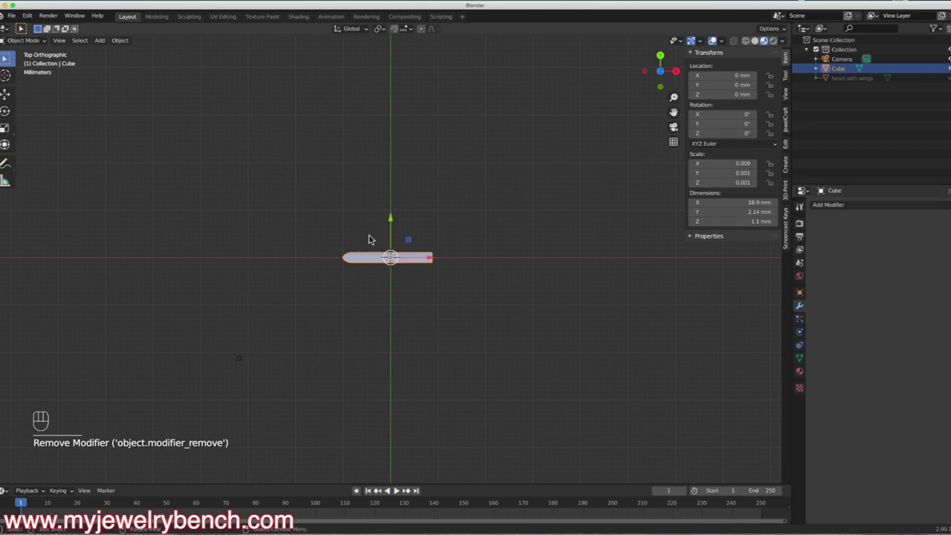
- Select the bar's whole mesh in Edit Mode and bend its pointed half about 20° toward positive Y
left_click(401, 251)
scroll(397, 251, "up", 5)
scroll(390, 249, "down", 2)
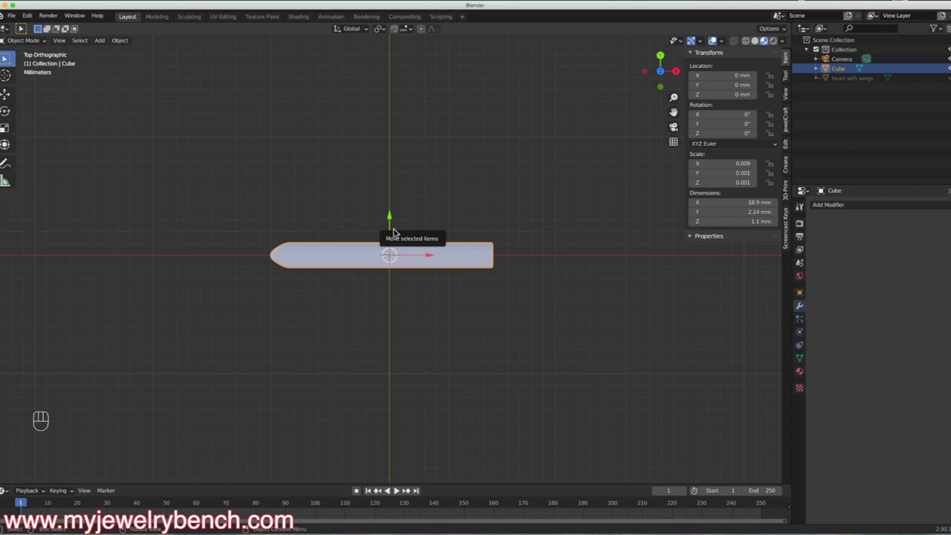
scroll(400, 236, "up", 1)
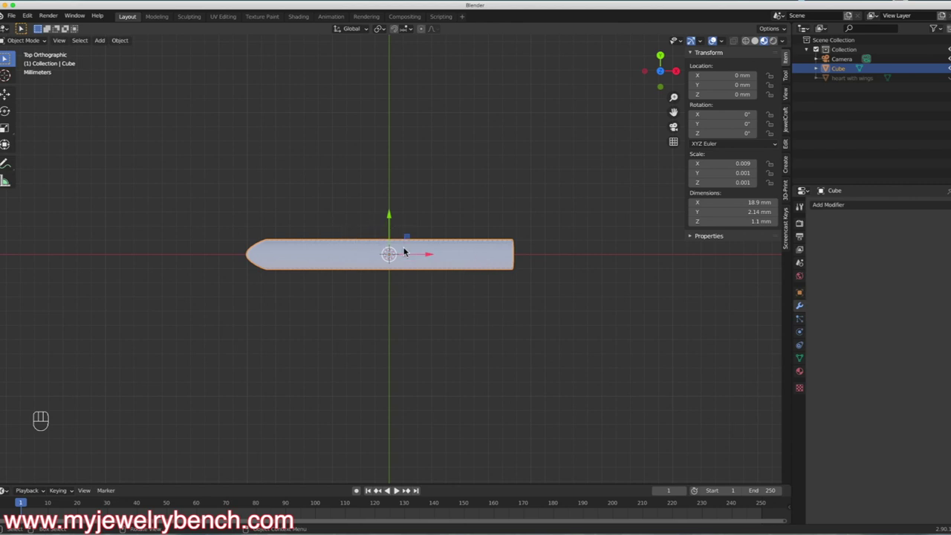
key("Tab")
key("a")
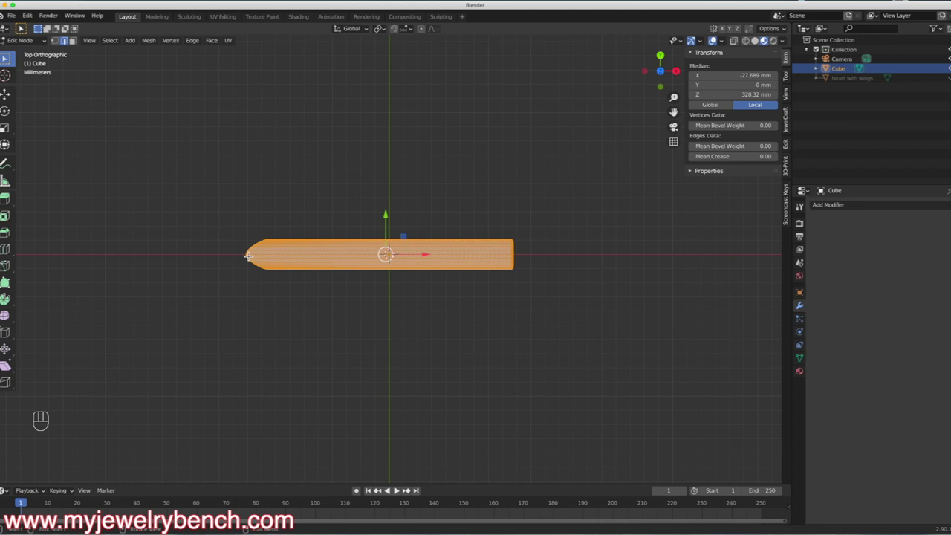
key("shift")
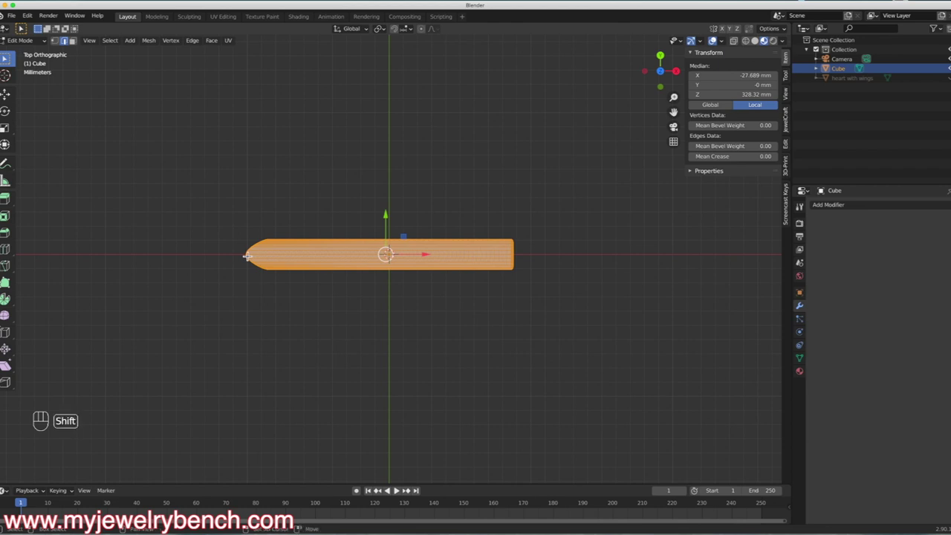
key("shift+w")
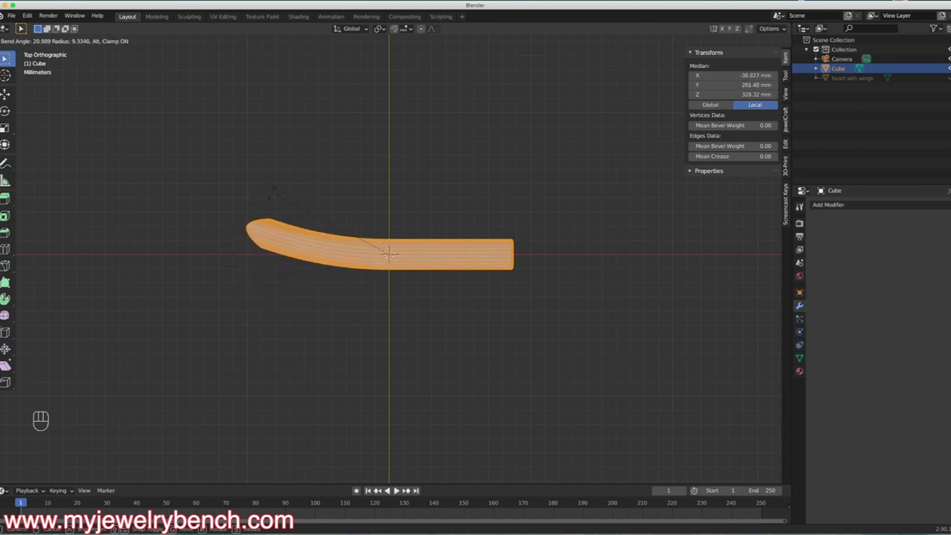
left_click(273, 195)
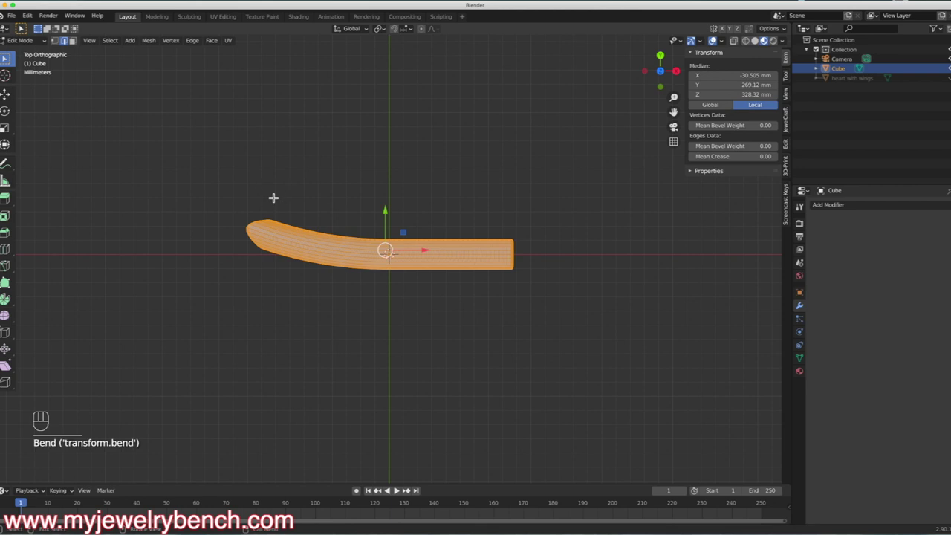
- Bend the bar's flat-ended half toward positive Y, with the whole mesh selected, to form an even arc
left_click(519, 256)
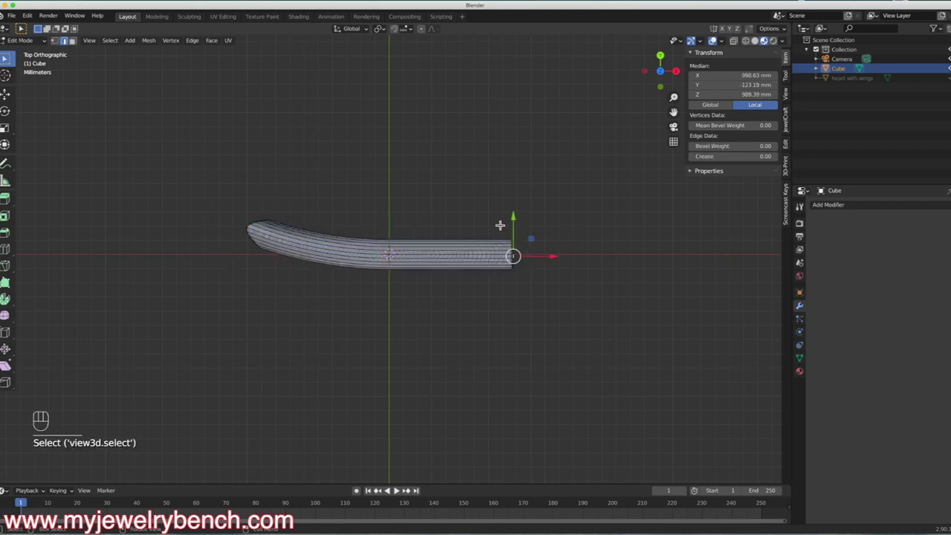
key("a")
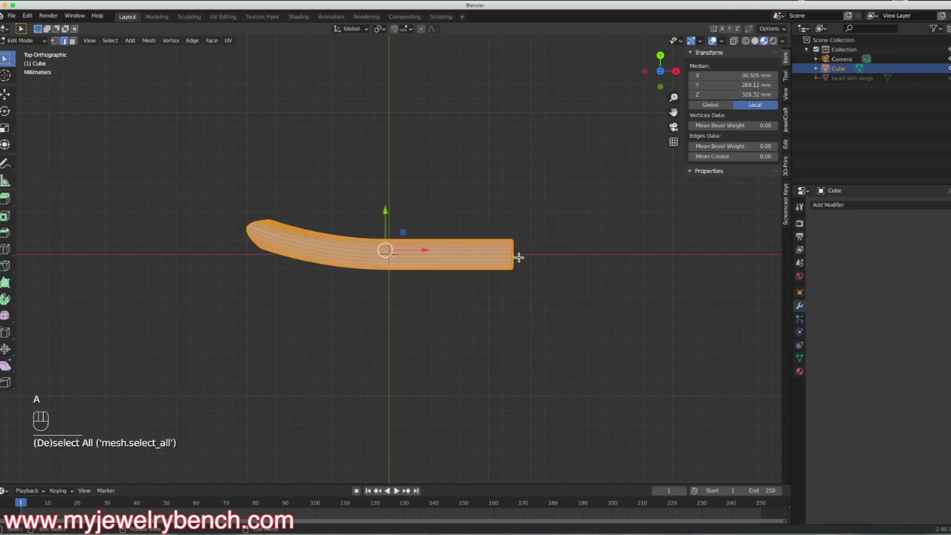
key("shift")
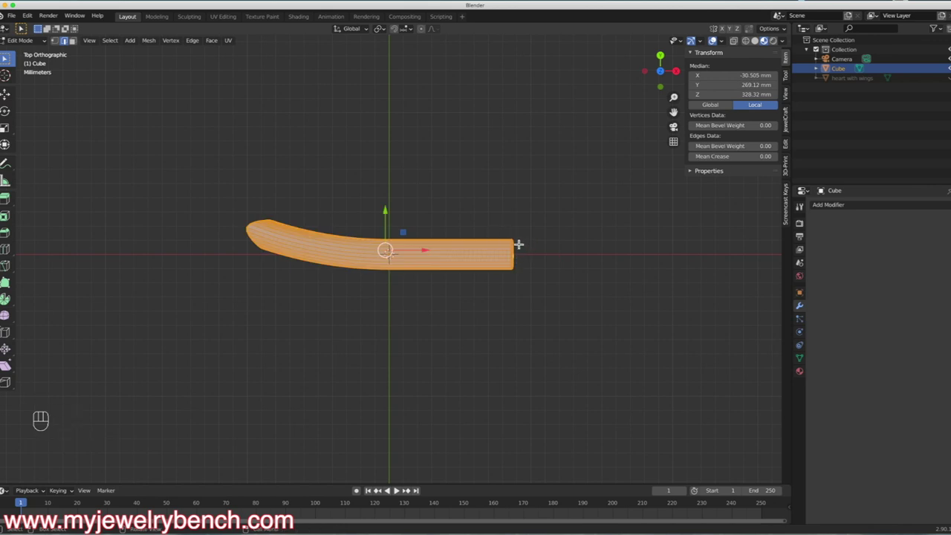
left_click(515, 256)
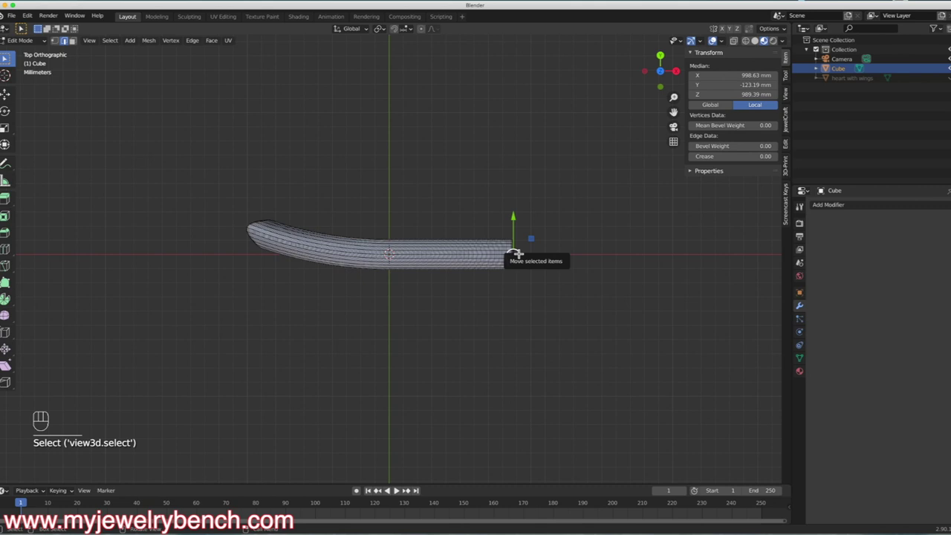
key("a")
key("a")
key("a")
key("a")
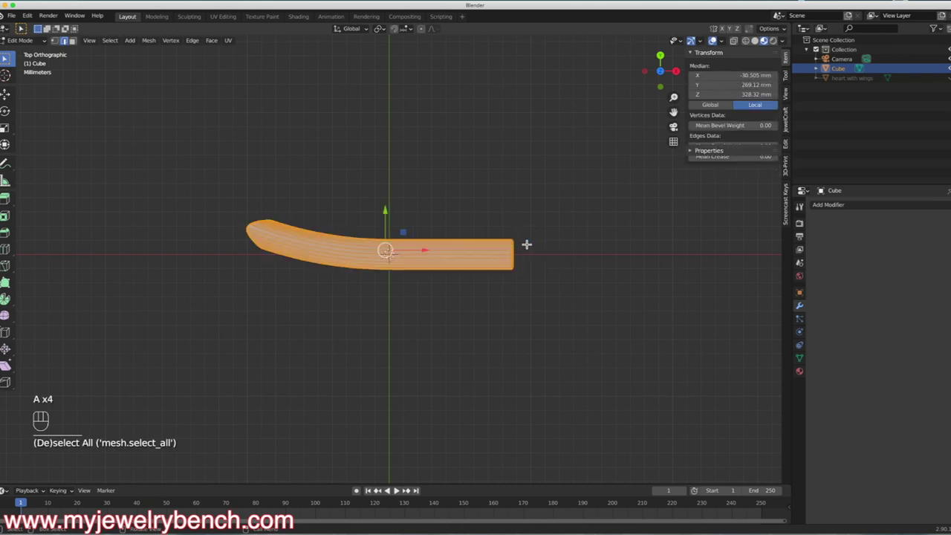
key("shift+w")
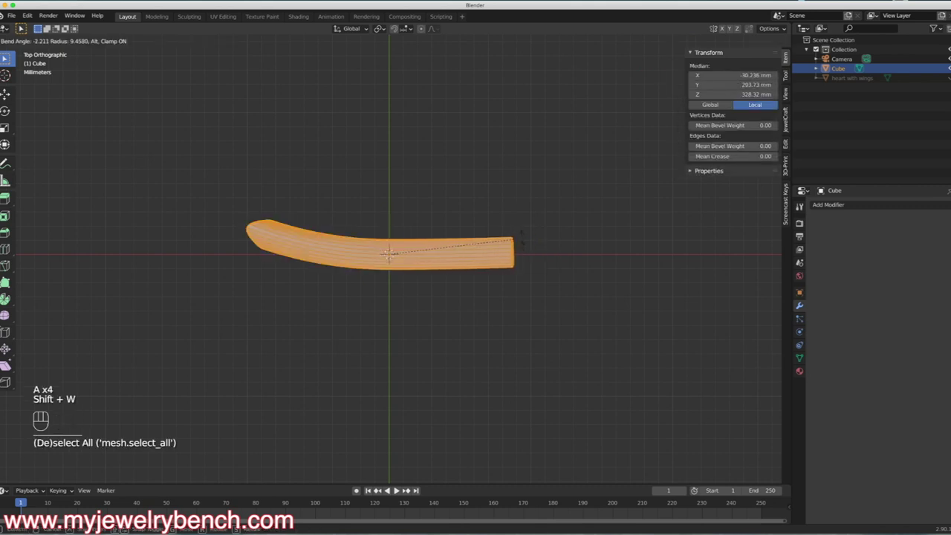
left_click(514, 202)
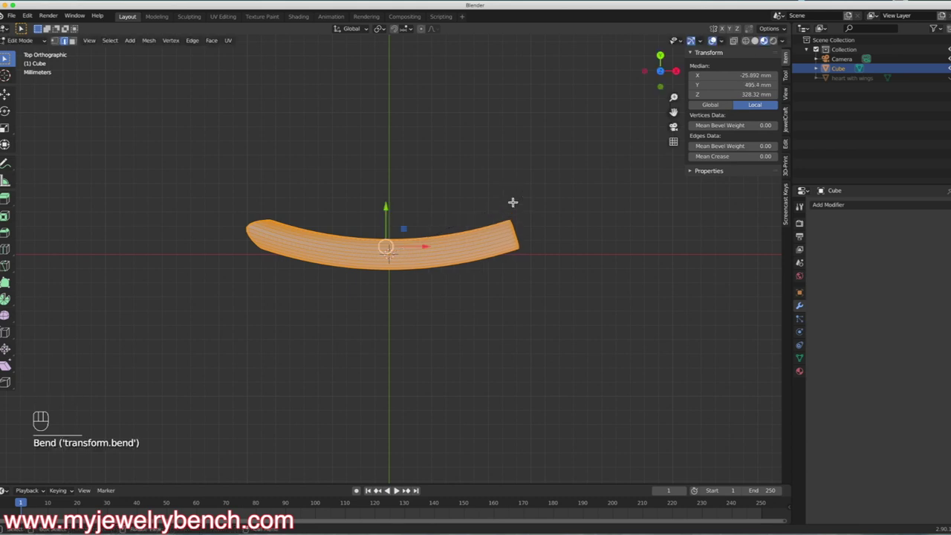
- Return to Object Mode and scale the curved feather along Y to a width of about 4.9 mm
key("Tab")
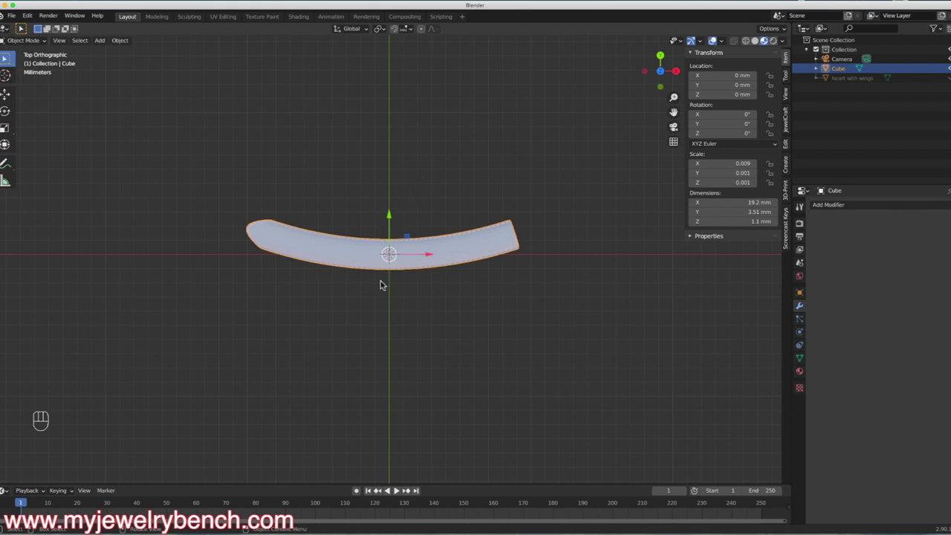
key("s")
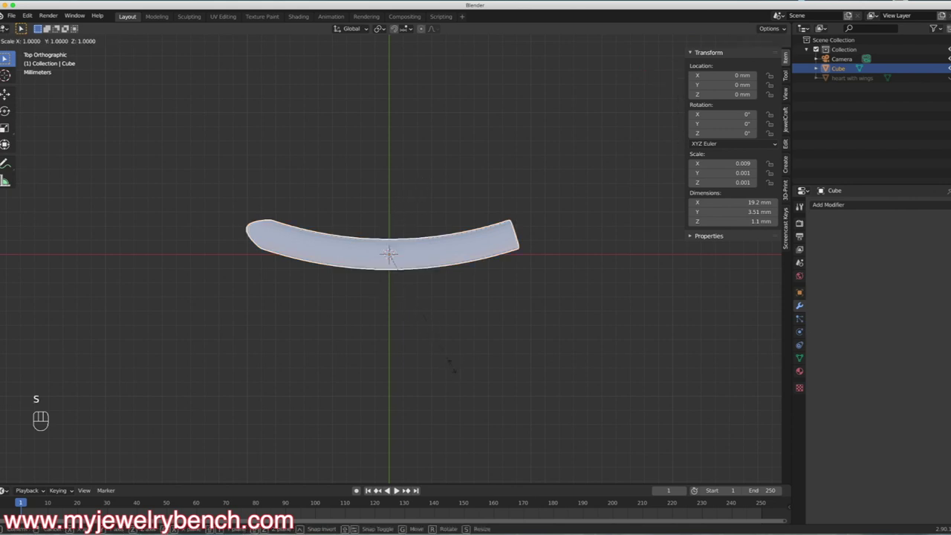
key("y")
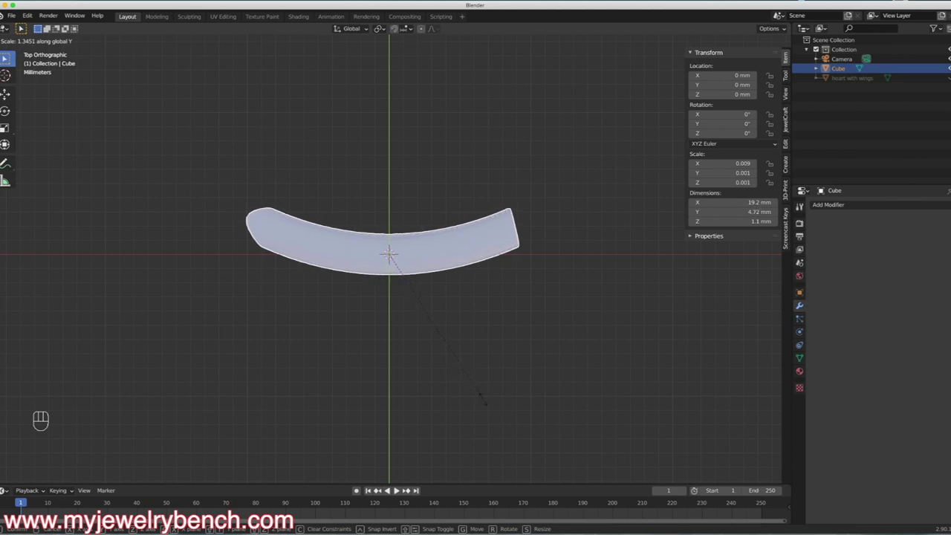
left_click(492, 408)
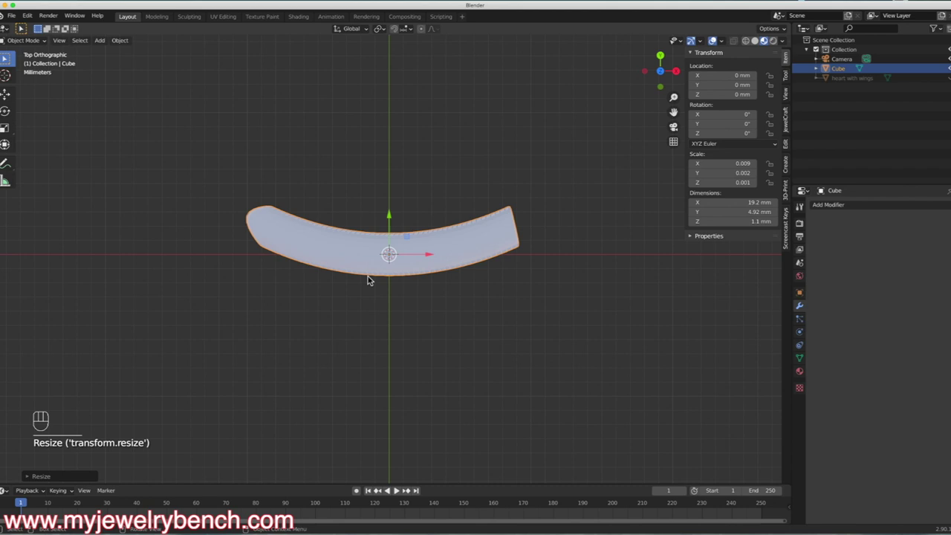
- Duplicate the feather about 8.7 mm toward negative Y as a spare, and reselect the original feather
key("shift+d")
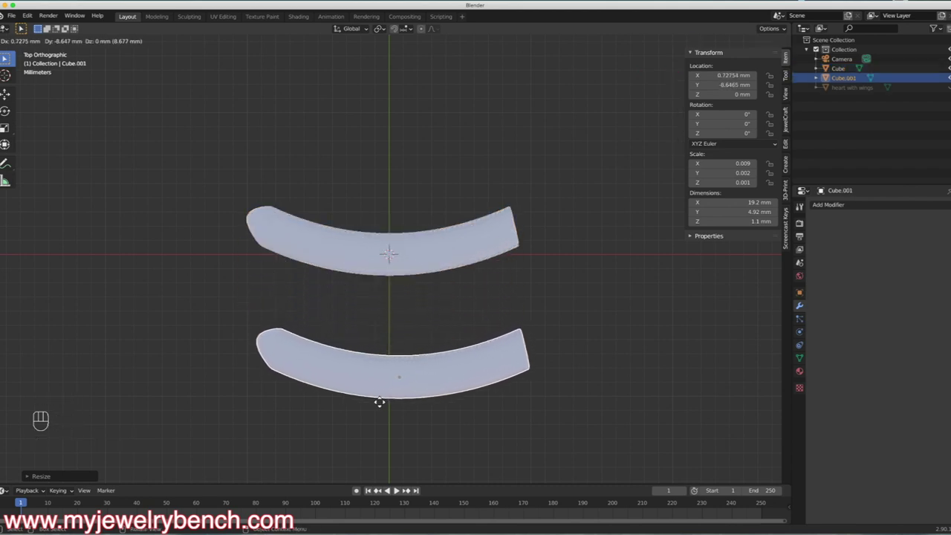
left_click(367, 404)
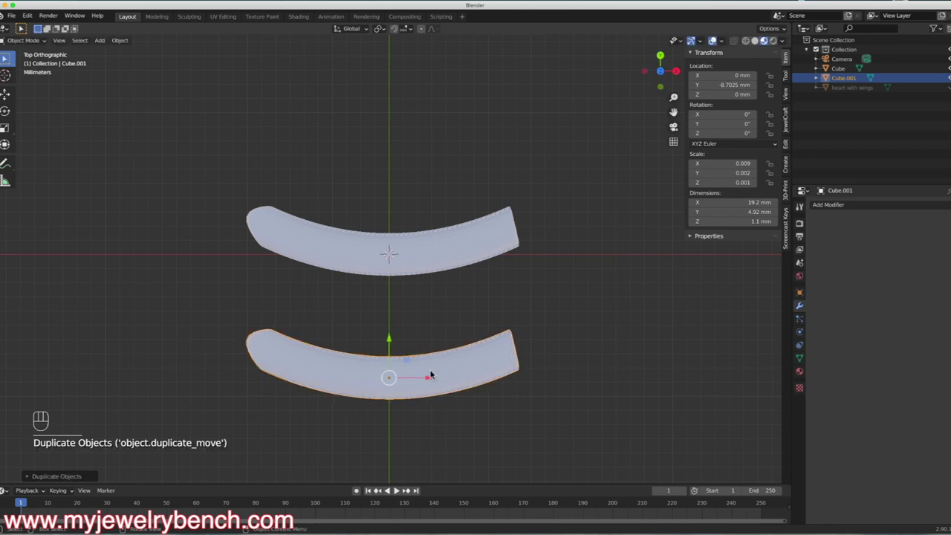
left_click(394, 238)
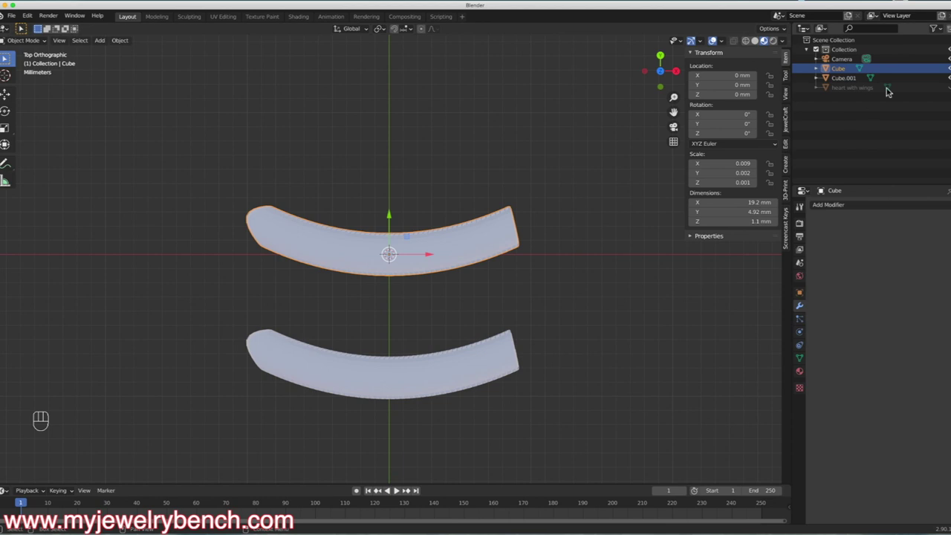
- Check the feather against the heart with wings reference image, leaving the image hidden
left_click(948, 87)
left_click(947, 87)
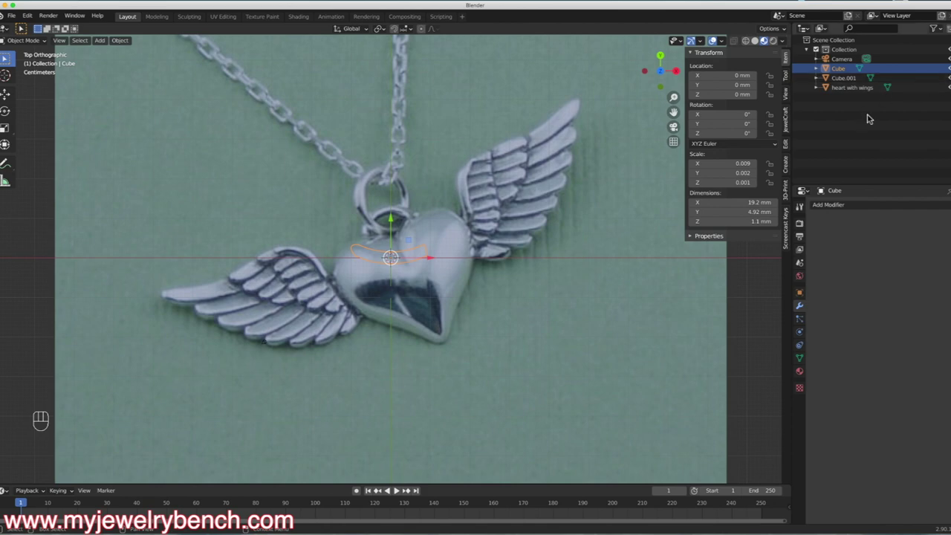
left_click(948, 87)
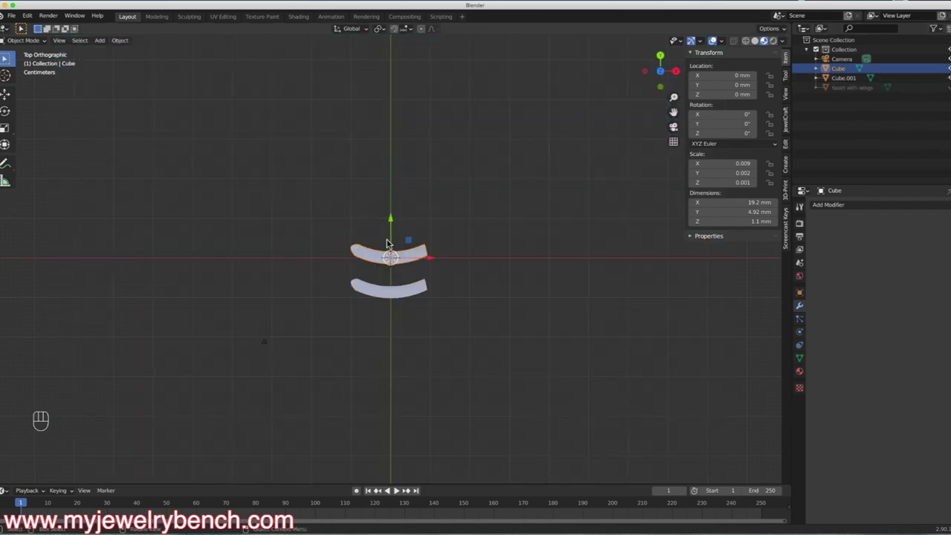
- Shorten the original feather along X to about 13.1 mm
left_click(410, 262)
key("s")
key("x")
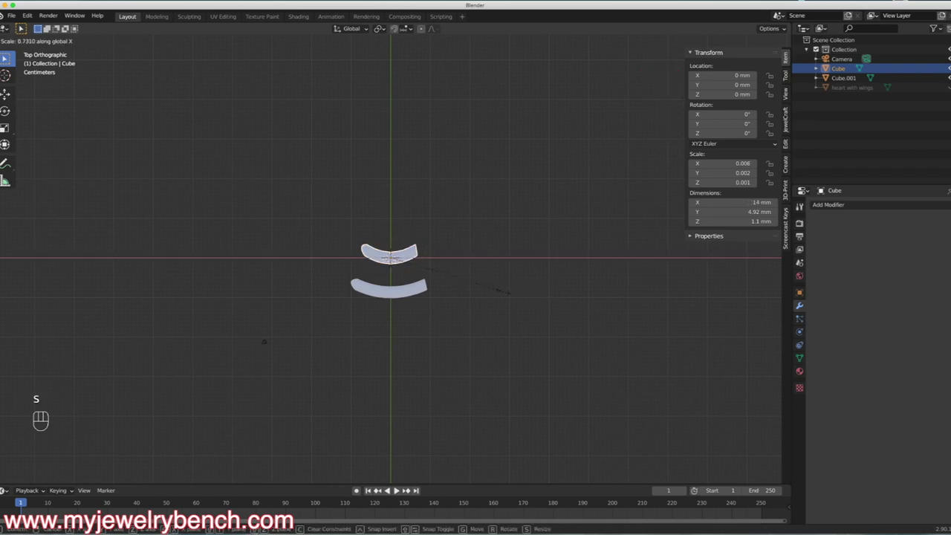
left_click(495, 292)
middle_click_drag(433, 251, 408, 236)
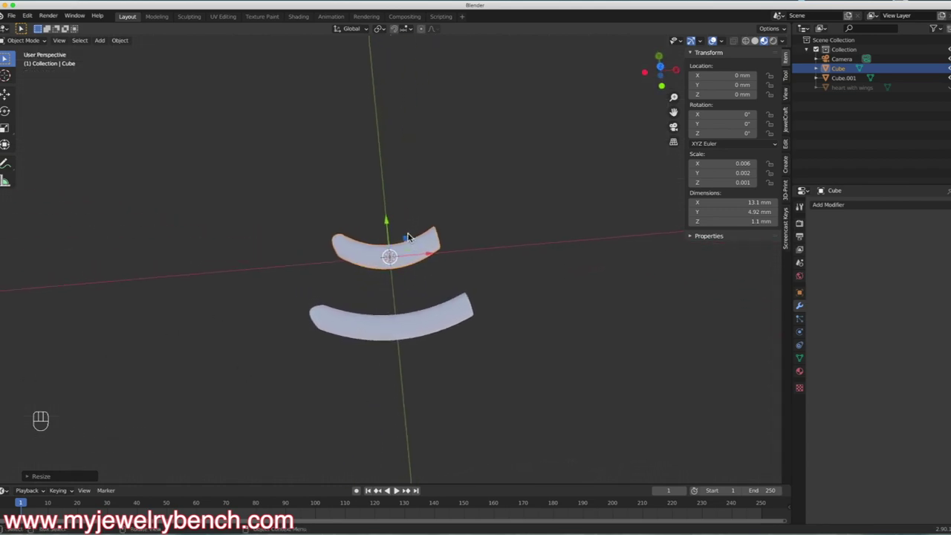
key("KP_7")
scroll(412, 225, "up", 4)
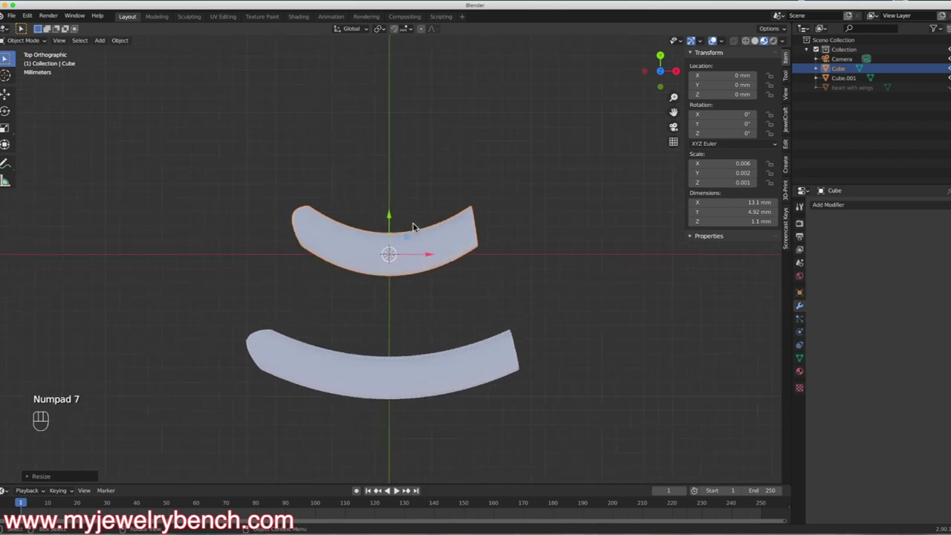
scroll(401, 237, "down", 3)
- Duplicate the shortened feather about 2.1 mm toward negative X and 2.5 mm toward positive Y, and rotate the copy about -8.9° around Z
left_click(383, 264)
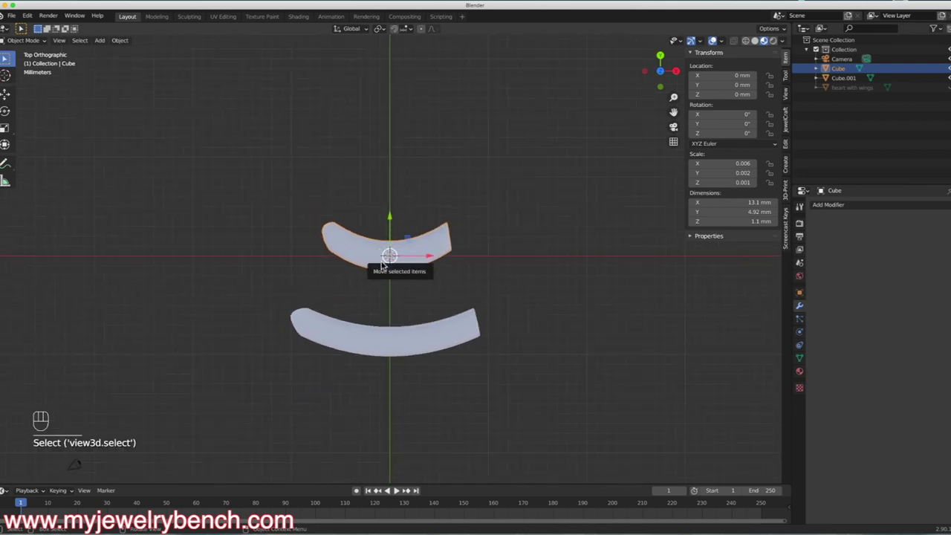
key("shift")
key("shift+d")
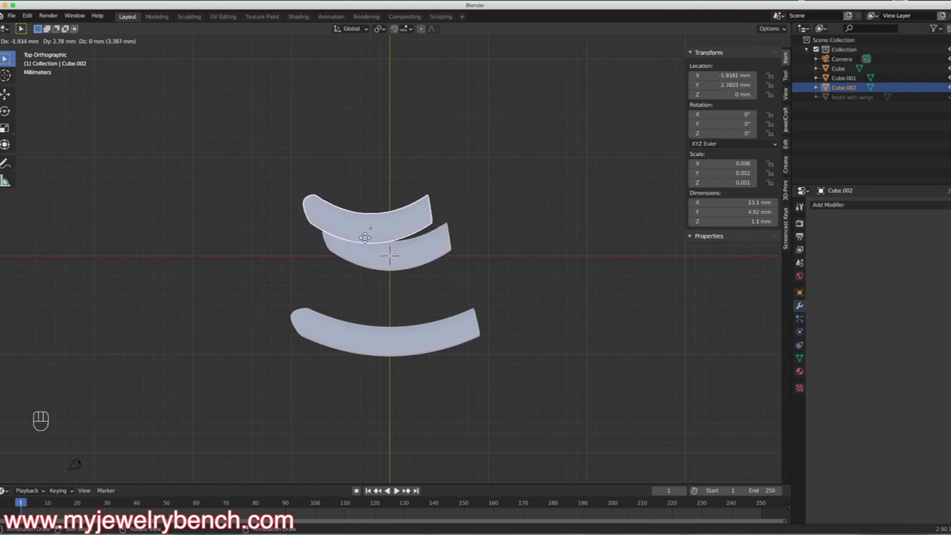
left_click(363, 241)
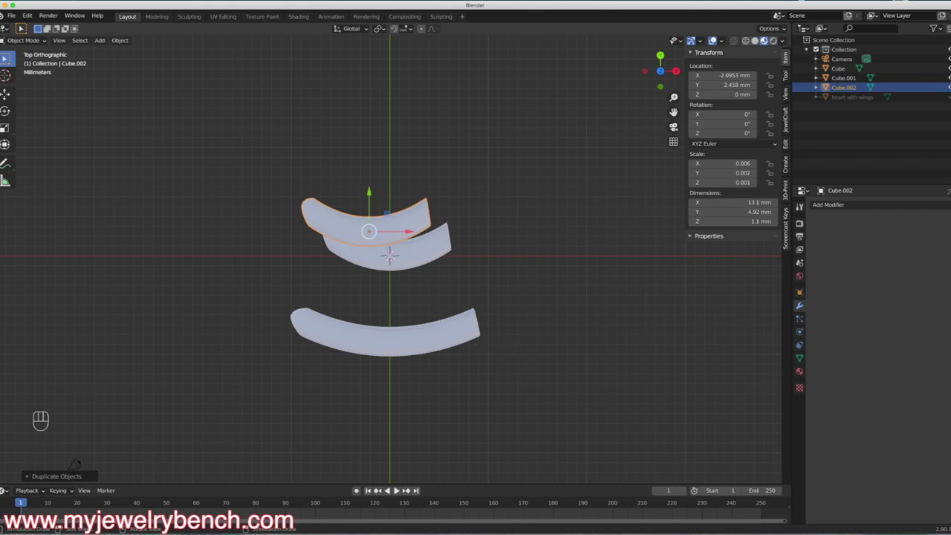
key("r")
key("z")
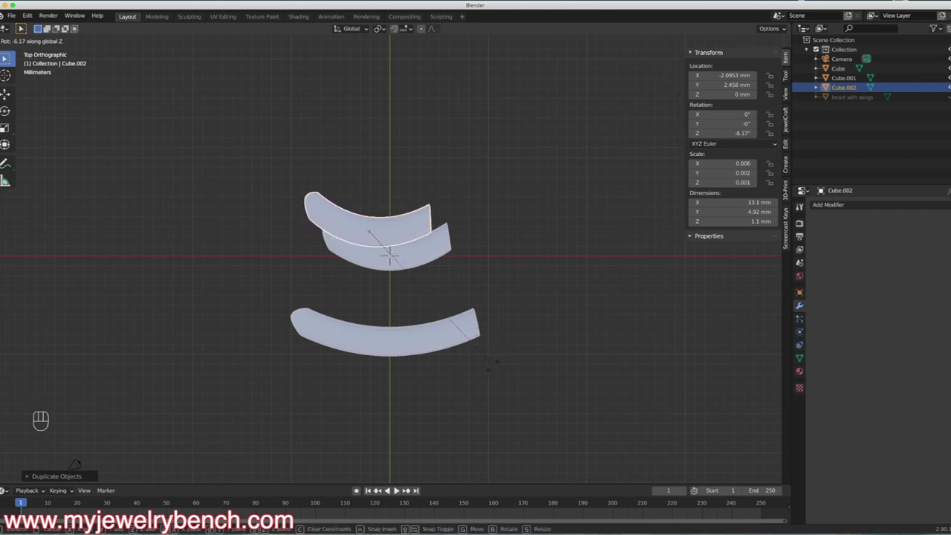
left_click(488, 376)
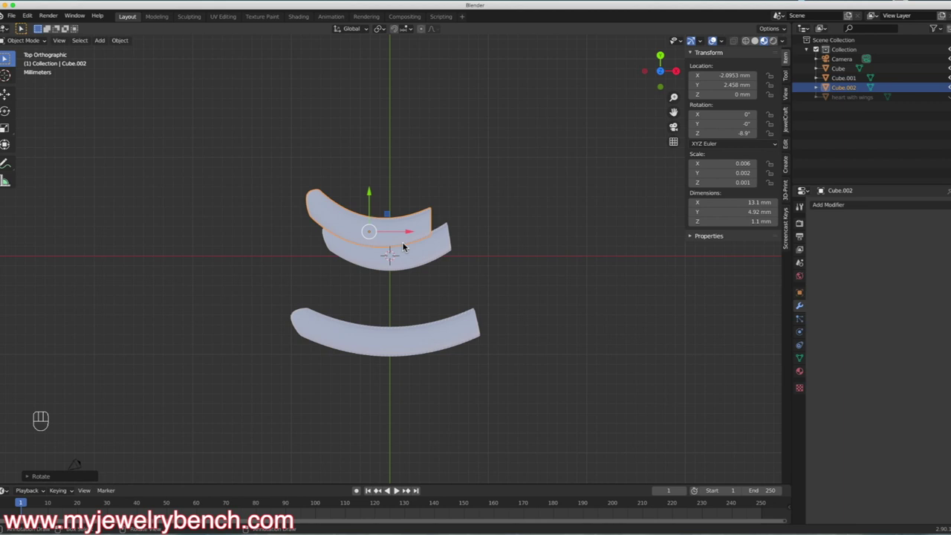
- Stretch the rotated feather copy along X to about 14.3 mm
key("s")
key("x")
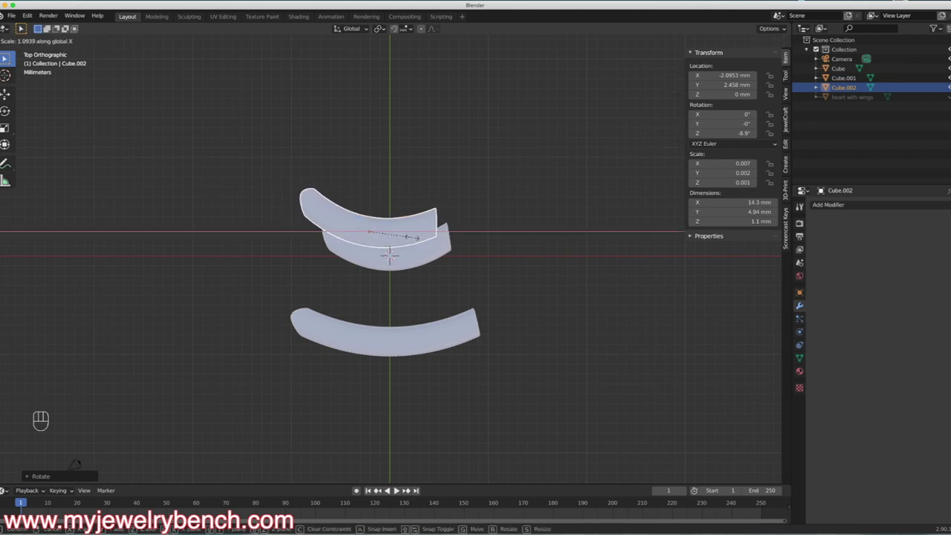
left_click(413, 236)
- Shift the feather copy about 0.85 mm toward positive X and turn it to about -4.6° around Z
key("g")
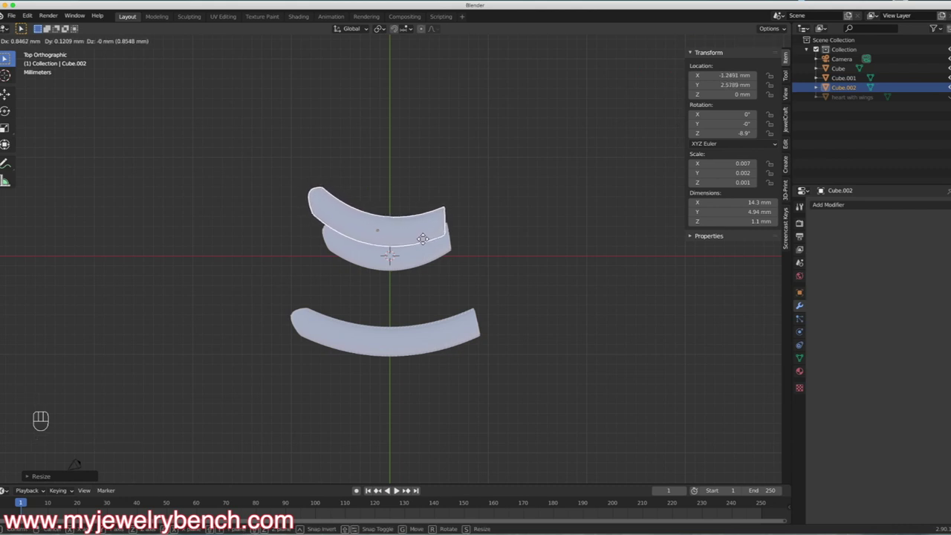
left_click(424, 239)
key("r")
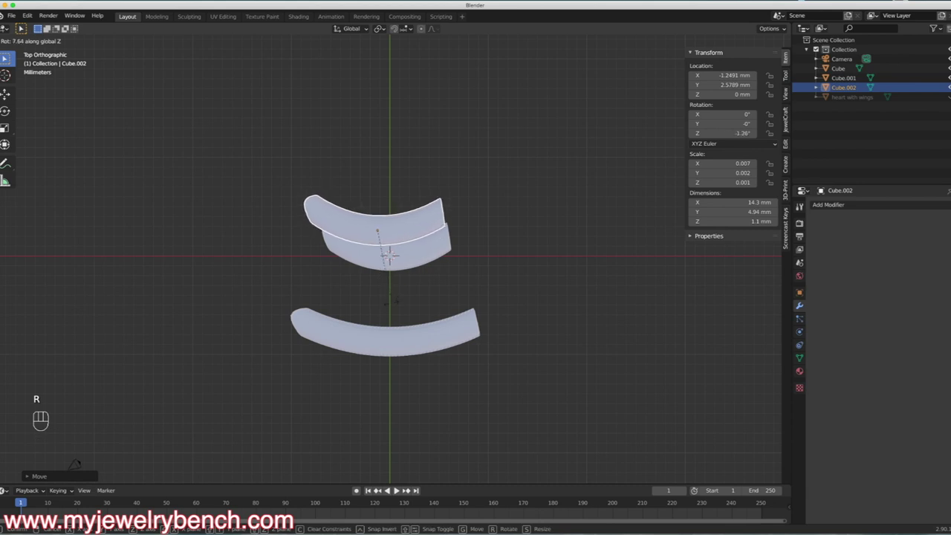
left_click(389, 313)
- Select the two overlapping feathers and move them together about 0.4 mm in X and 0.2 mm in Y
left_click(362, 238, "shift")
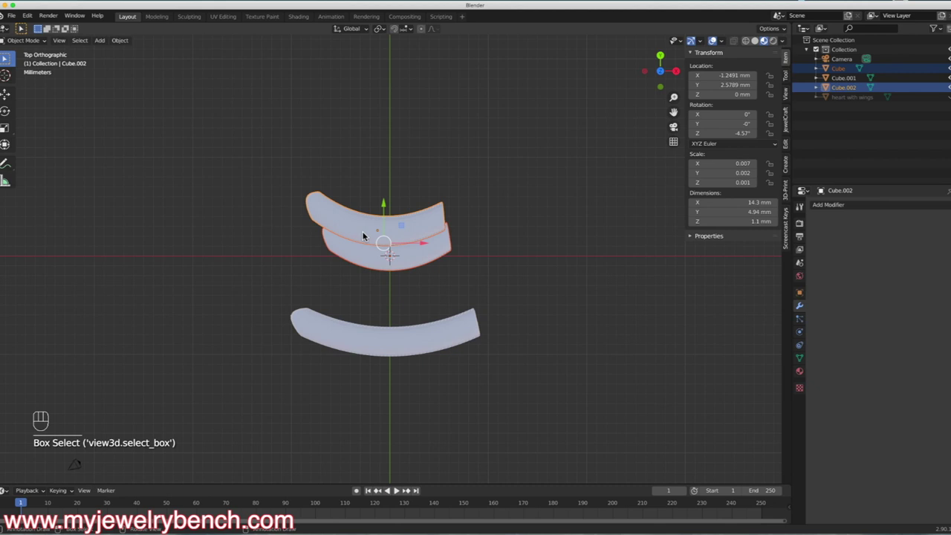
key("g")
left_click(367, 233)
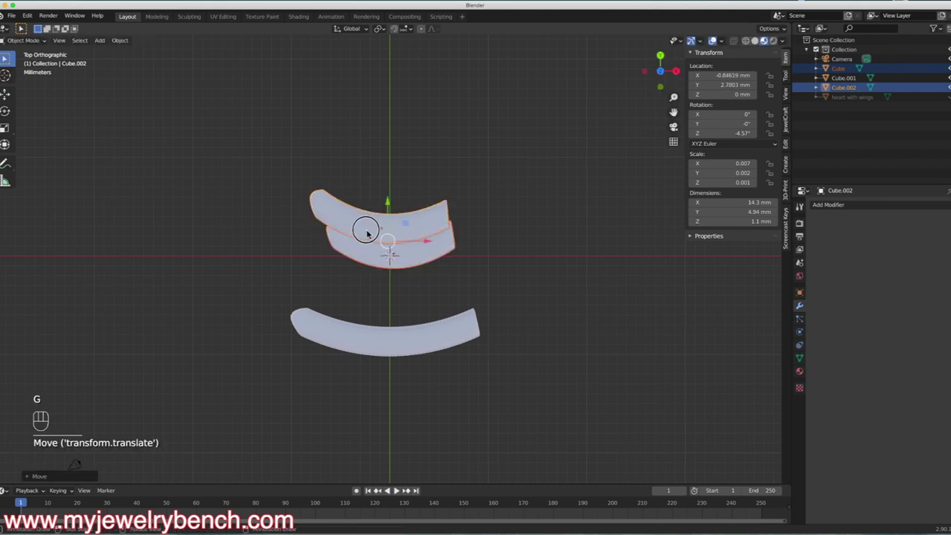
- Move only the upper feather about 0.3 mm toward positive X to line up its flat end with the feather below
left_click(367, 228)
key("super+z")
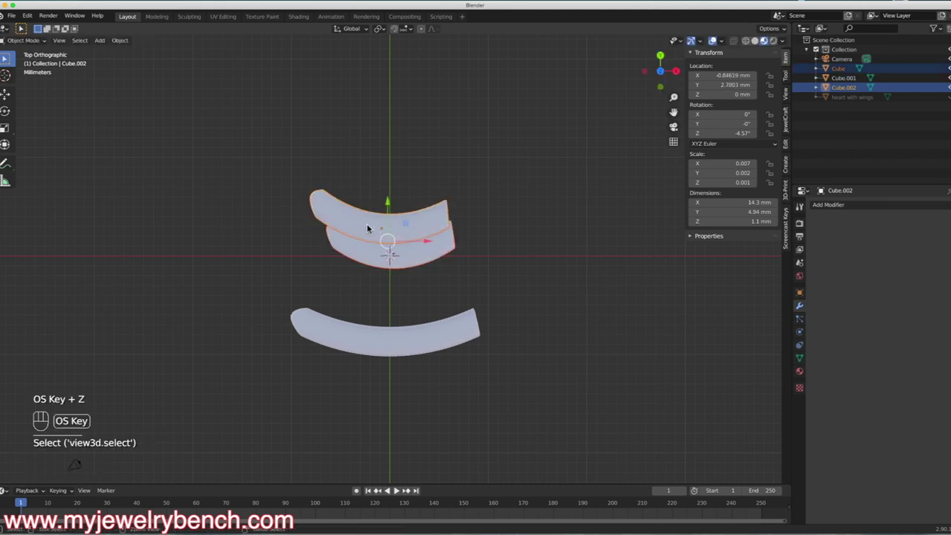
key("g")
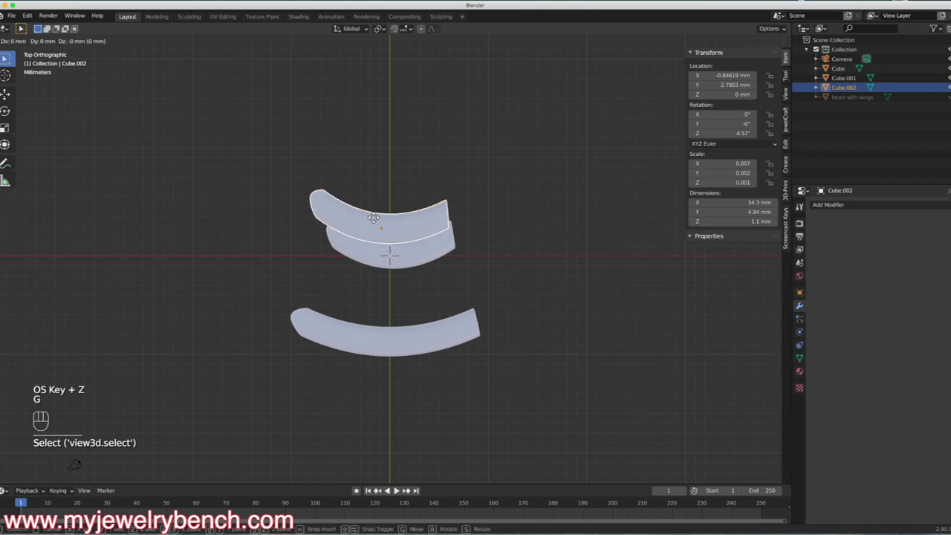
left_click(377, 218)
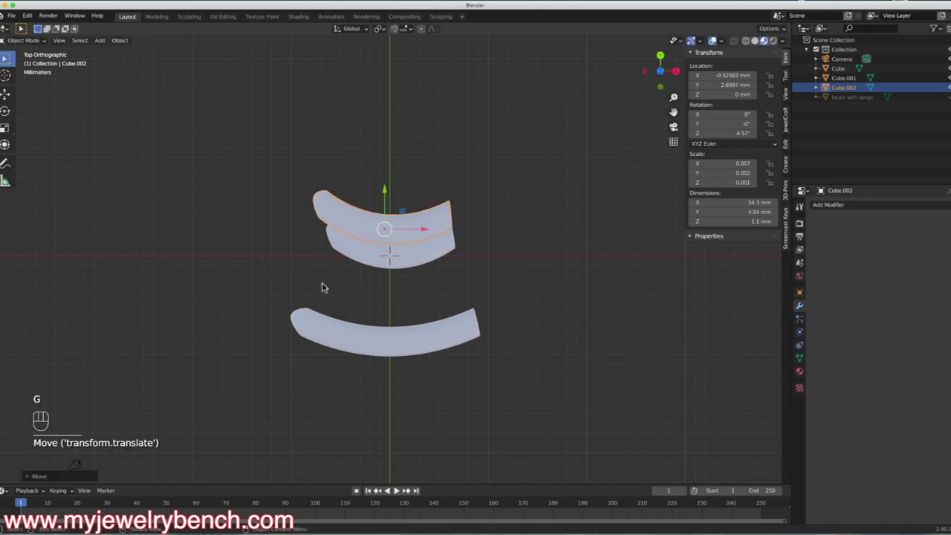
- Duplicate the upper feather to about X -2.4 mm, Y 5.3 mm, and turn the new copy to about -8° around Z
left_click(358, 227)
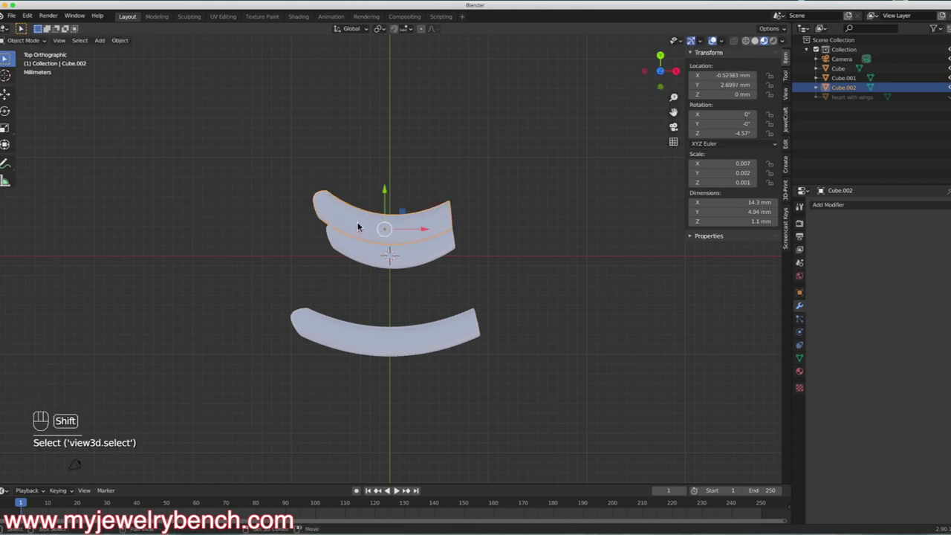
key("shift+d")
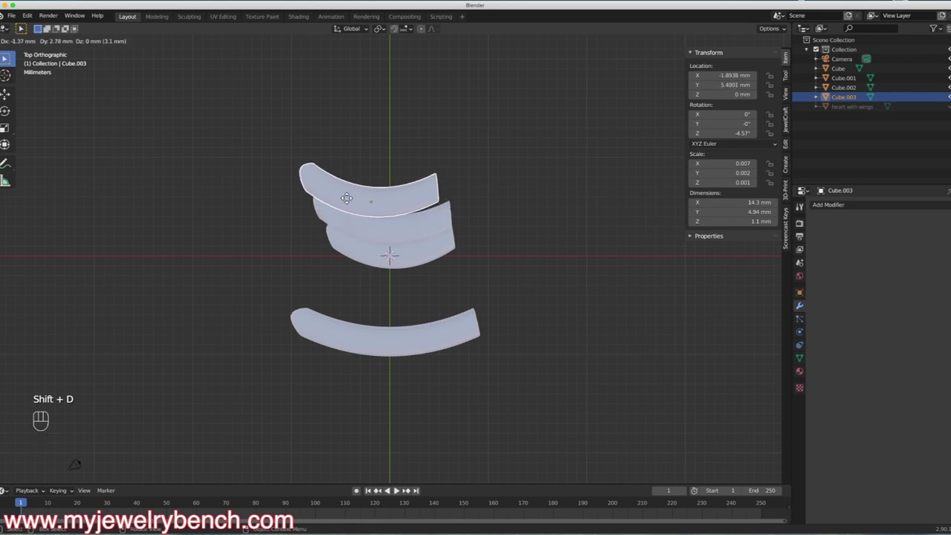
left_click(342, 200)
key("r")
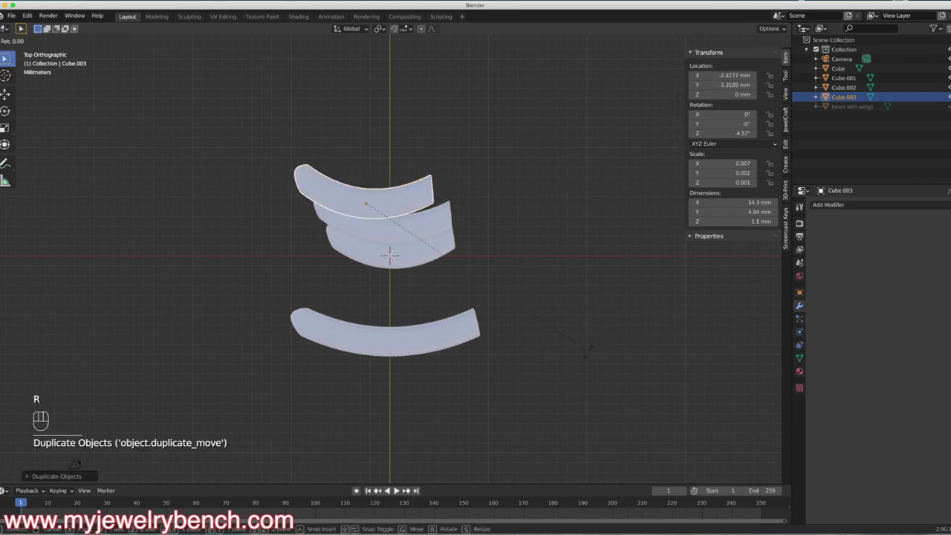
left_click(577, 366)
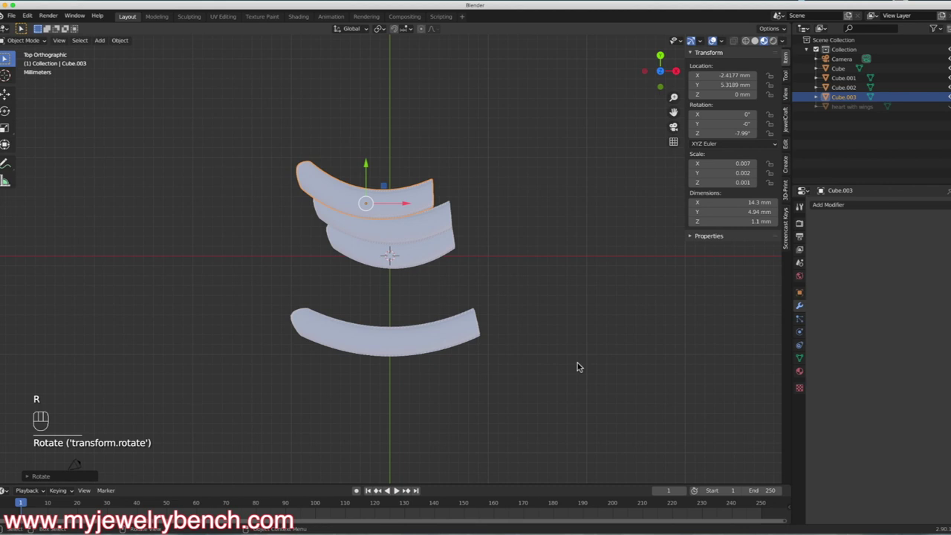
- Lengthen the third feather along X to about 17.1 mm and shift it about 0.3 mm toward positive X
key("s")
key("x")
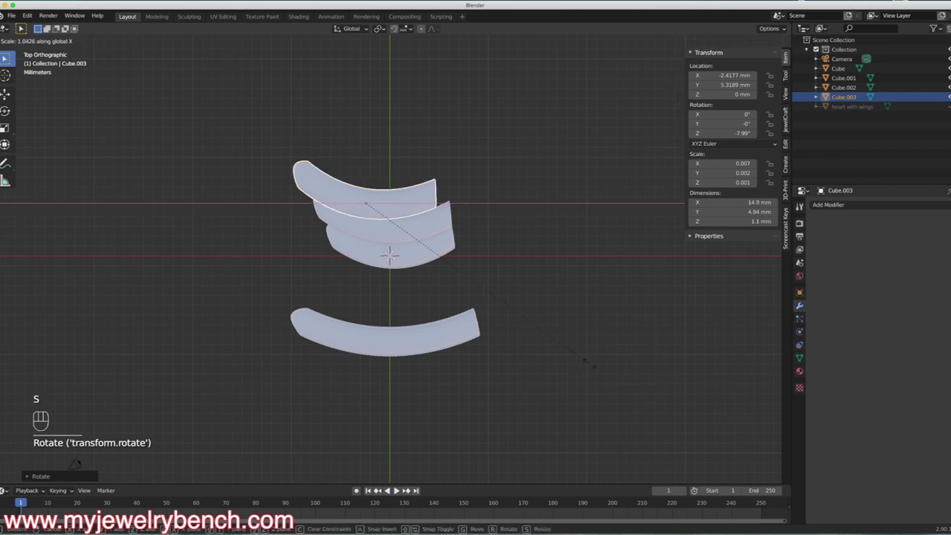
left_click(605, 366)
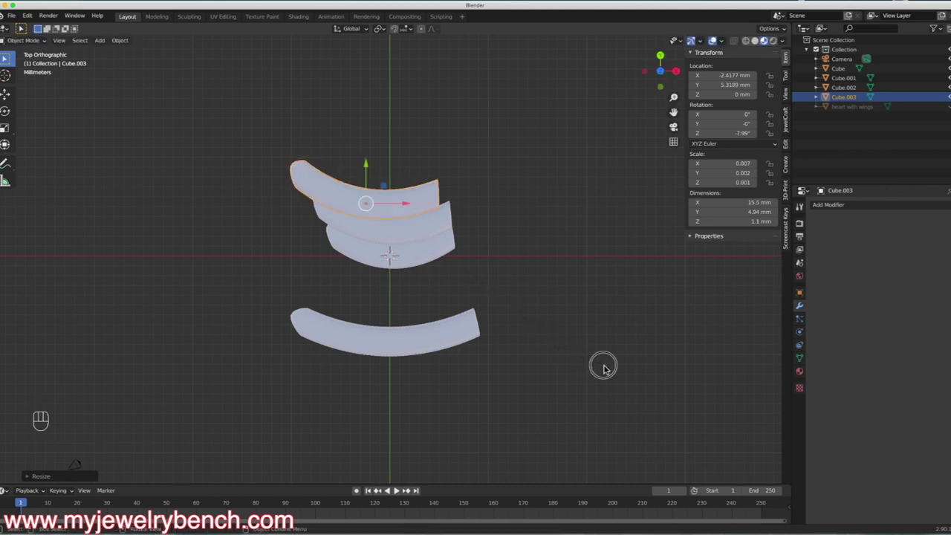
left_click_drag(407, 208, 417, 206)
key("s")
key("x")
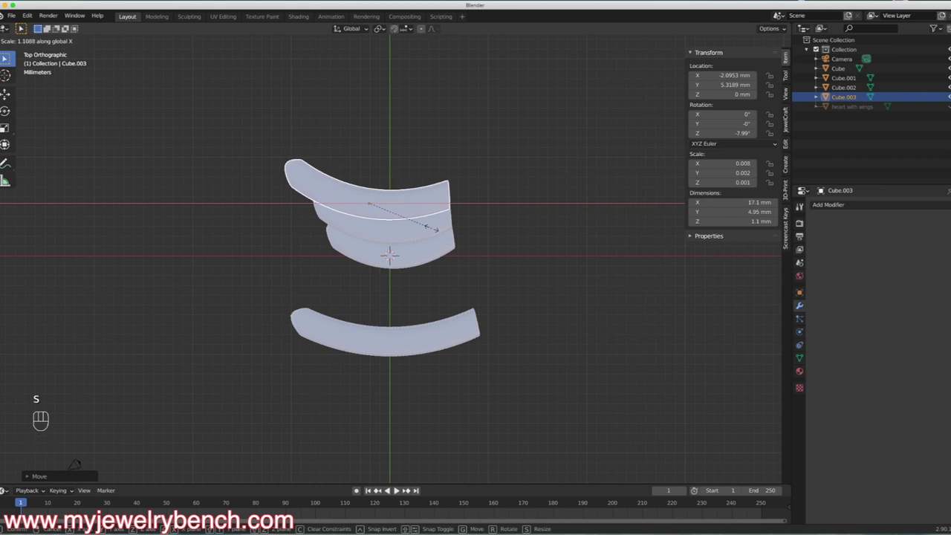
left_click(437, 230)
- Duplicate the third feather and place the copy above it at about X -3.5 mm, Y 8.3 mm
scroll(379, 311, "down", 2)
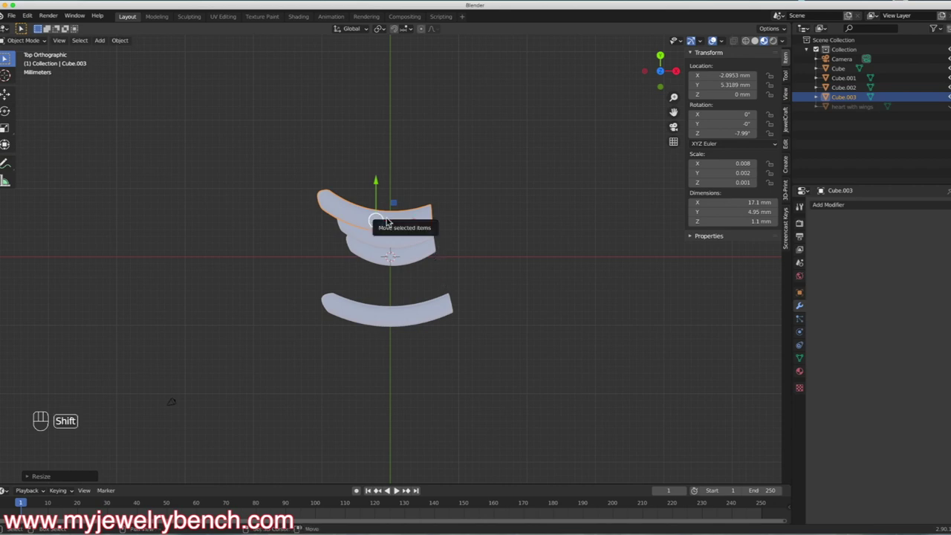
key("shift+d")
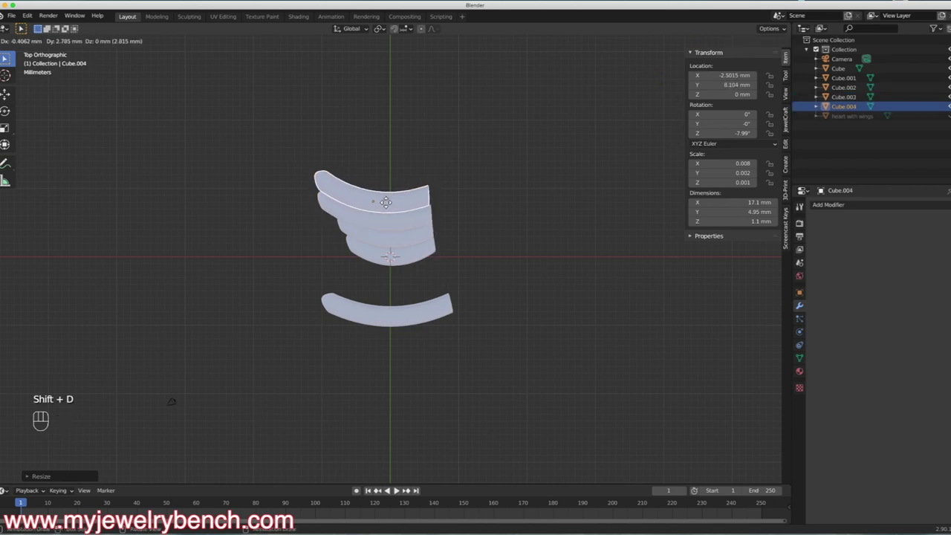
left_click(379, 201)
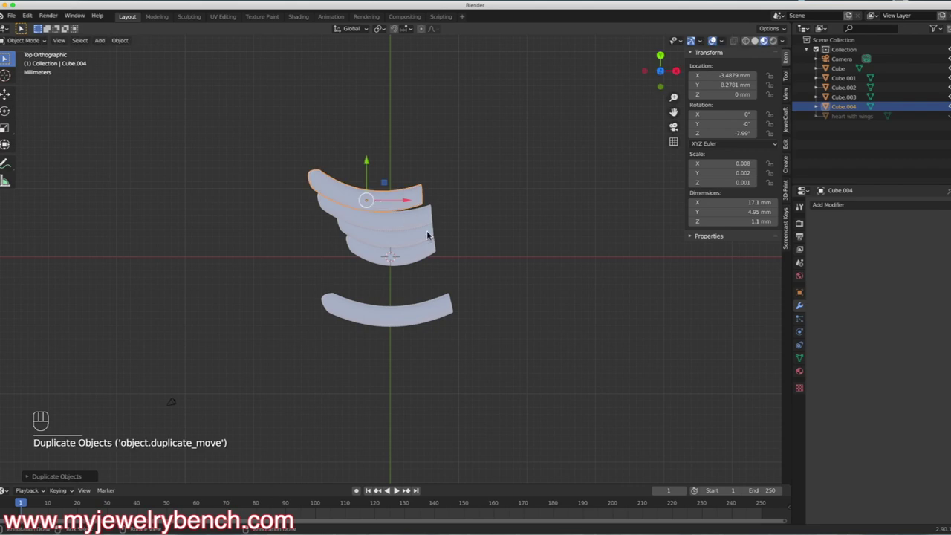
- Lengthen the fourth feather along X to about 20.1 mm and rotate it to about -13° around Z
key("s")
key("x")
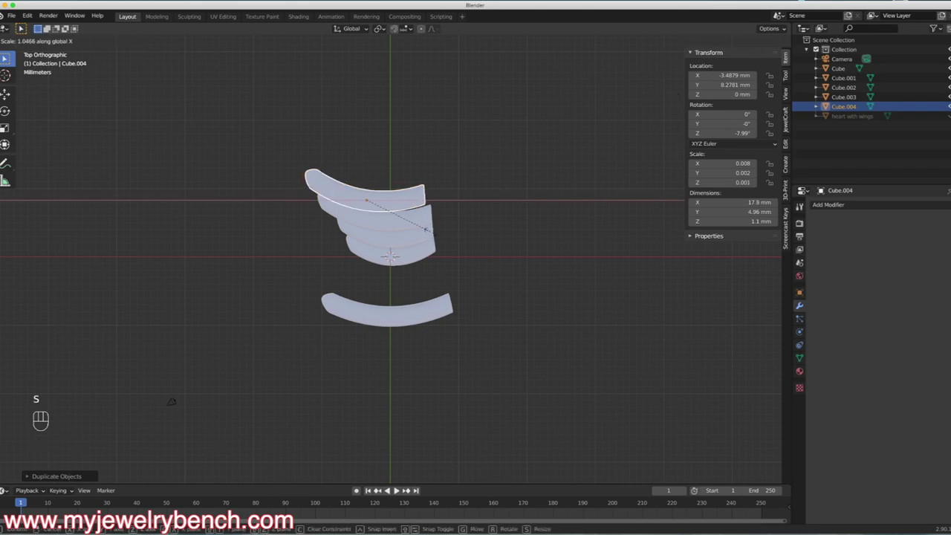
left_click(429, 247)
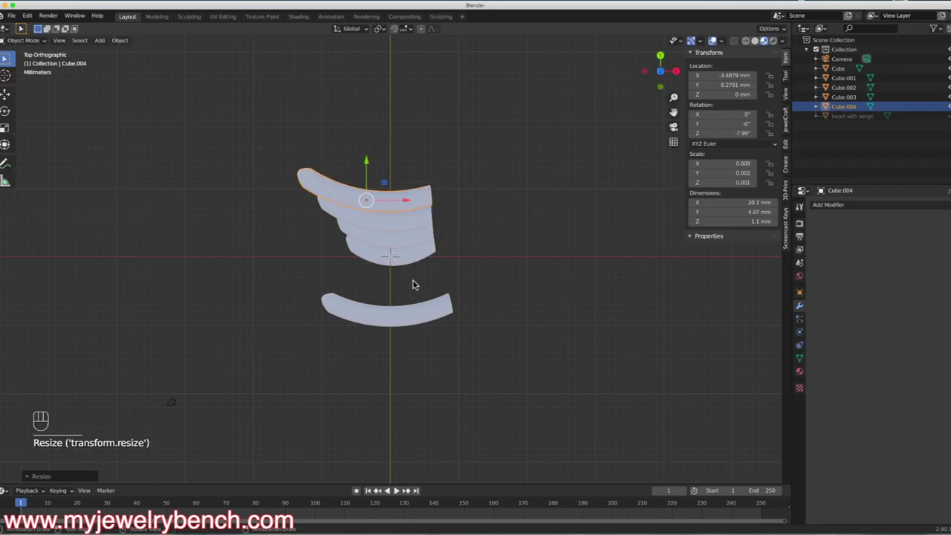
key("r")
key("z")
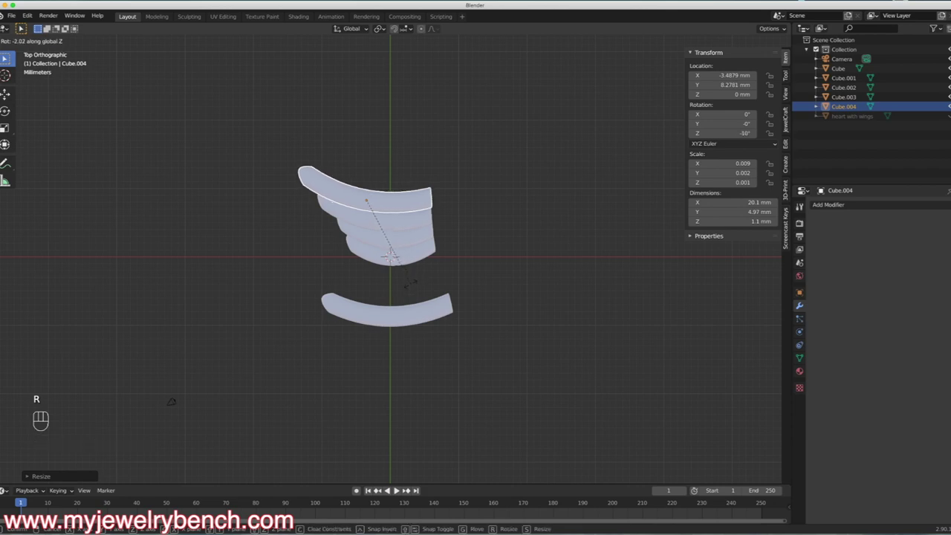
left_click(407, 290)
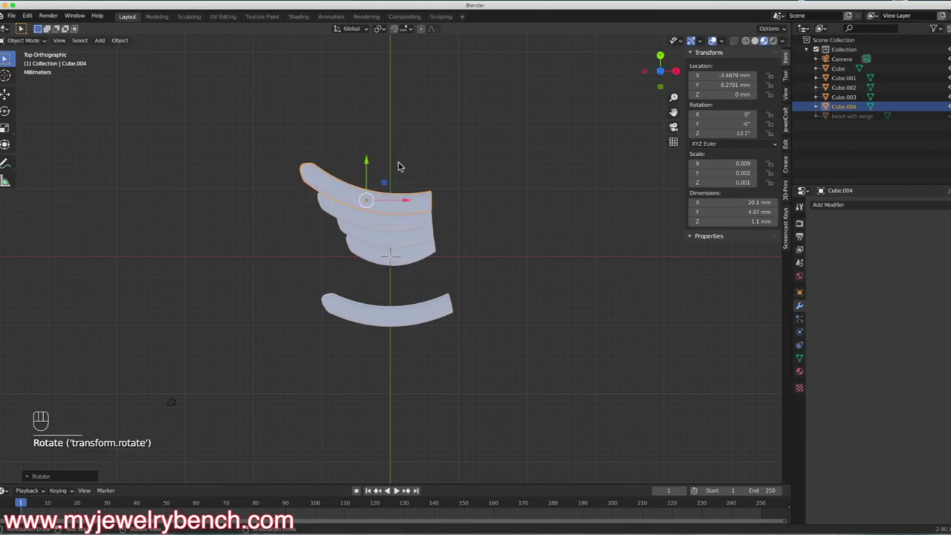
- Check the winged heart reference image, hide it again, and enlarge the separate lower feather to about 25.5 × 6.5 × 1.2 mm
key("alt+h")
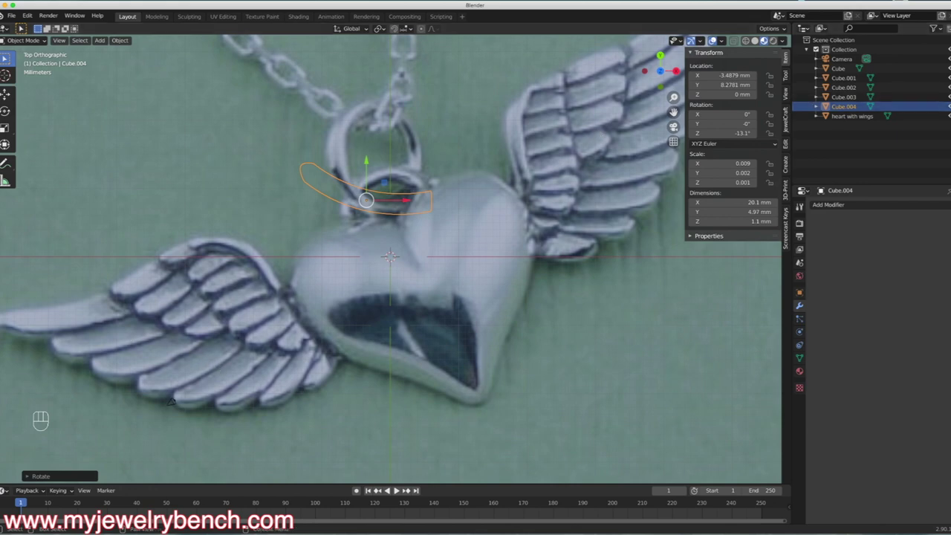
left_click(947, 116)
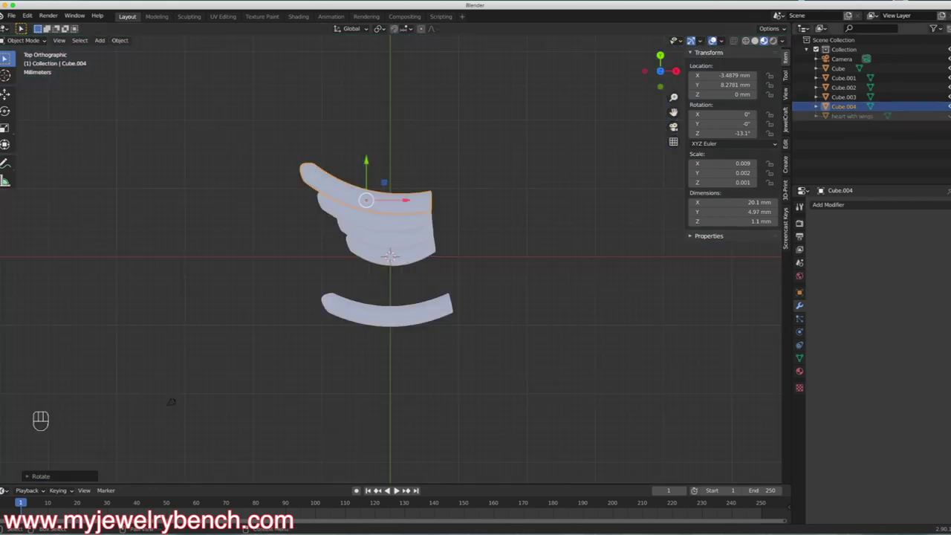
left_click(399, 310)
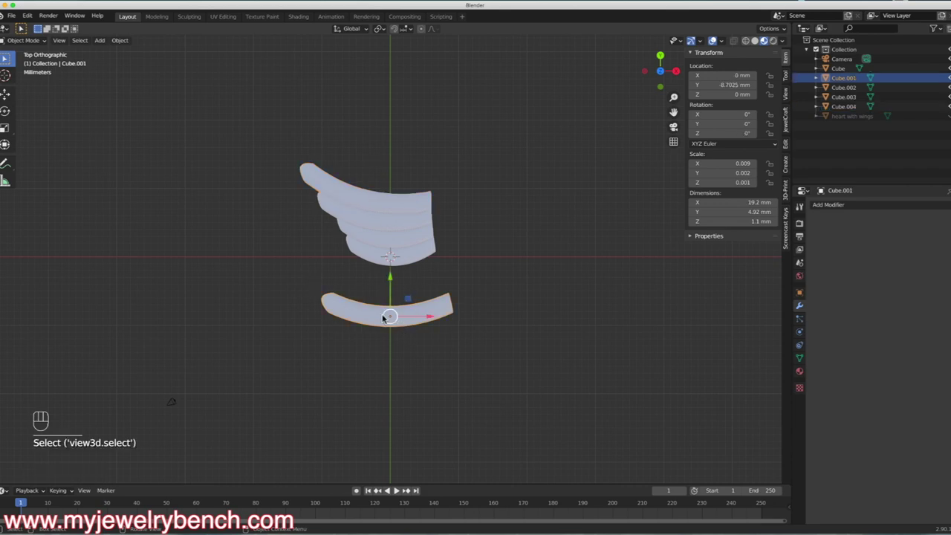
key("s")
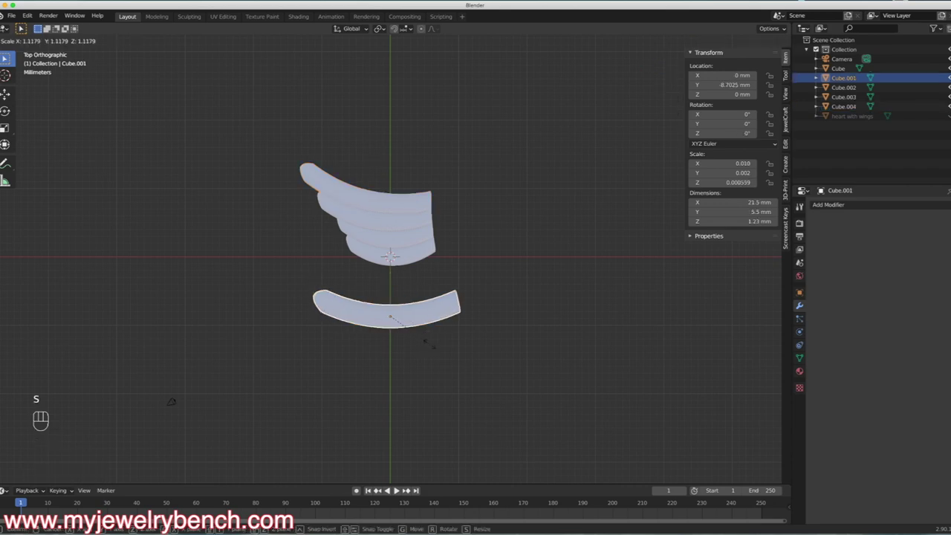
left_click(429, 349)
key("s")
key("shift+z")
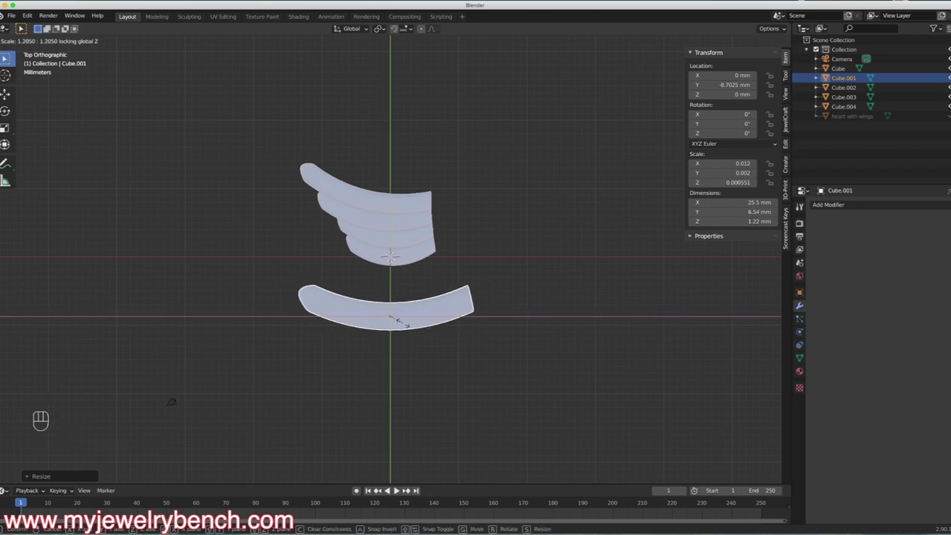
left_click(400, 321)
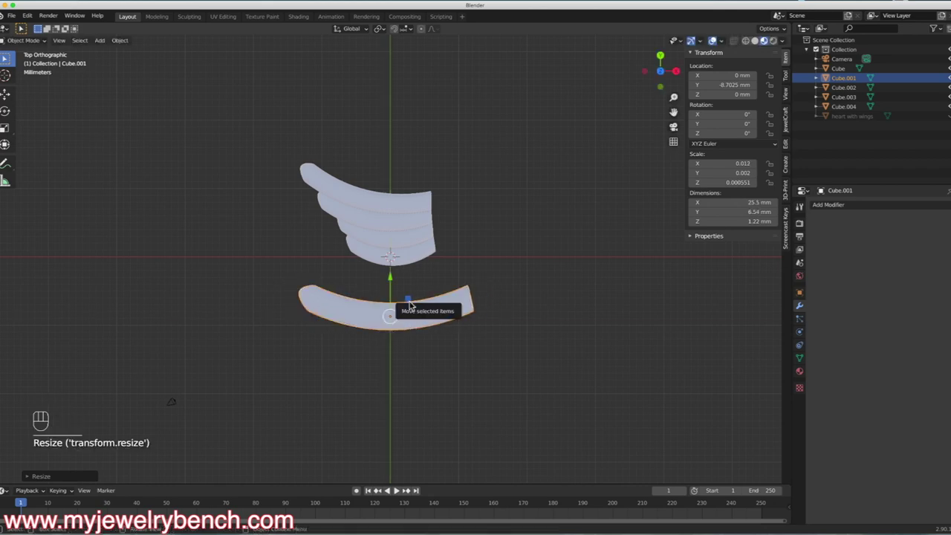
- Move the enlarged feather above the wing to about X -6.3 mm, Y 12.4 mm, and rotate it to about -15° around Z
key("g")
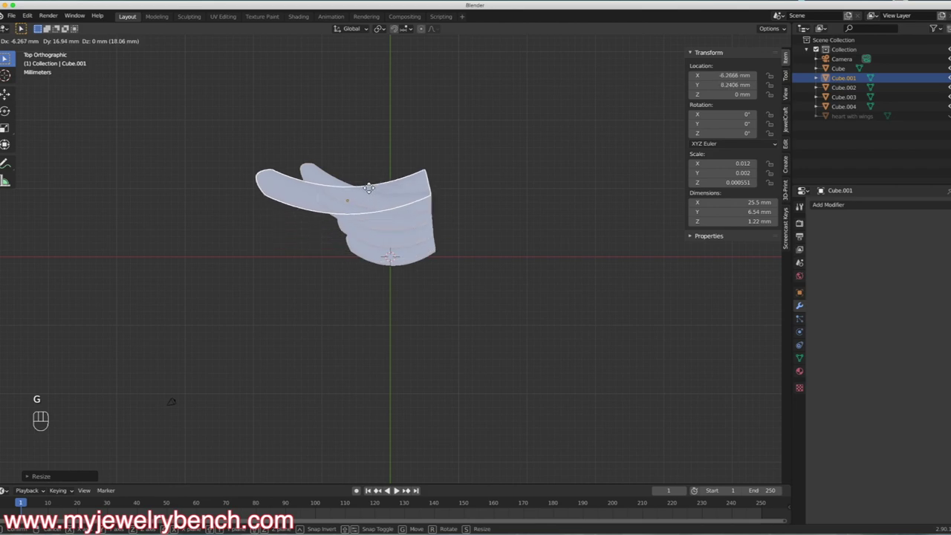
left_click(365, 176)
key("r")
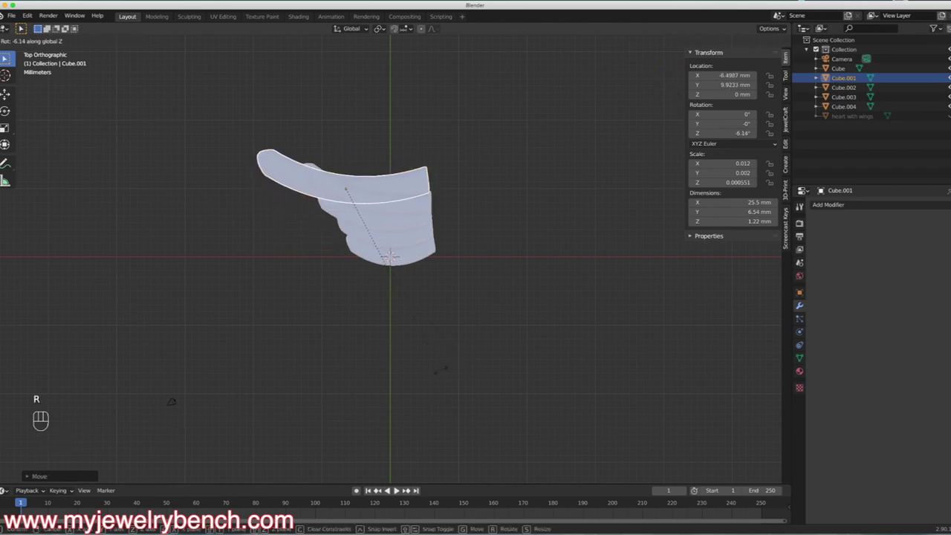
left_click(411, 381)
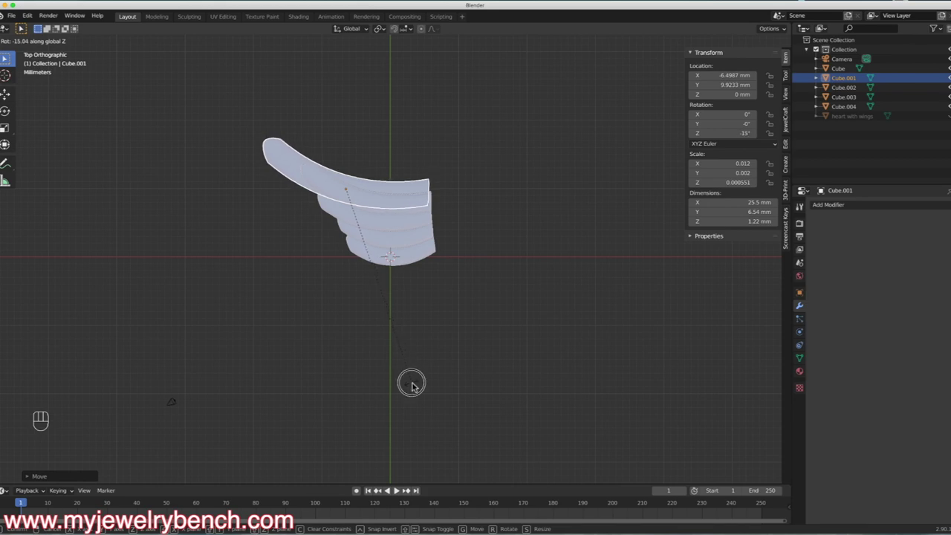
key("g")
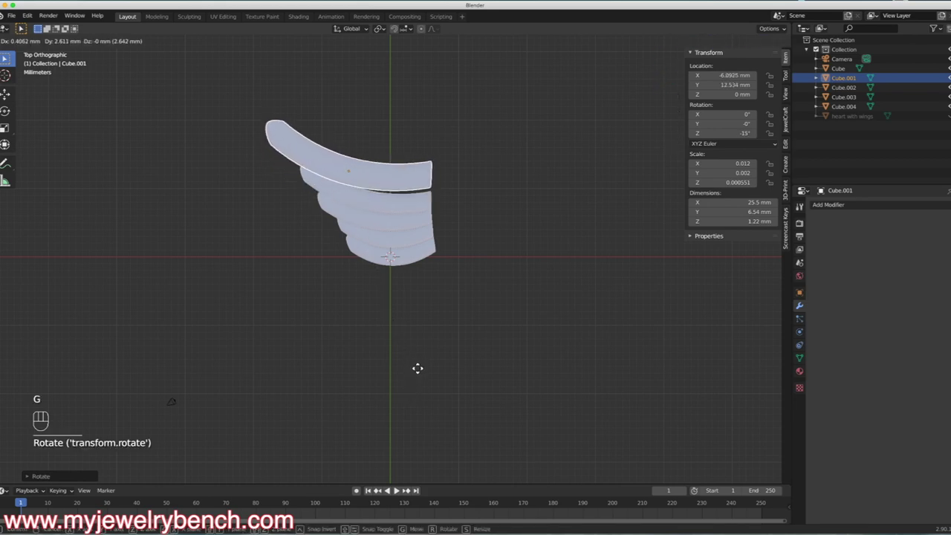
left_click(414, 371)
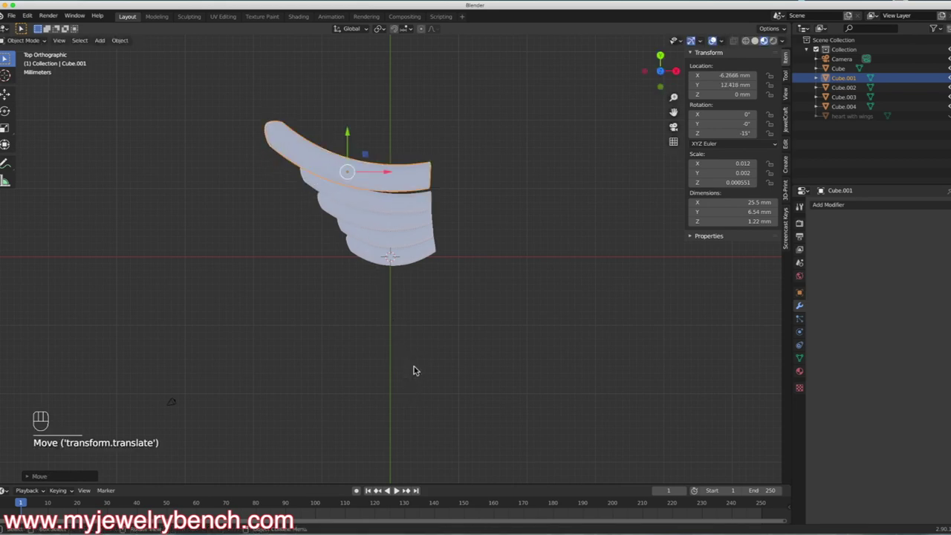
- Rotate the top feather to about -18.5° around Z and shift it to about X -5.9 mm, Y 12.6 mm
key("r")
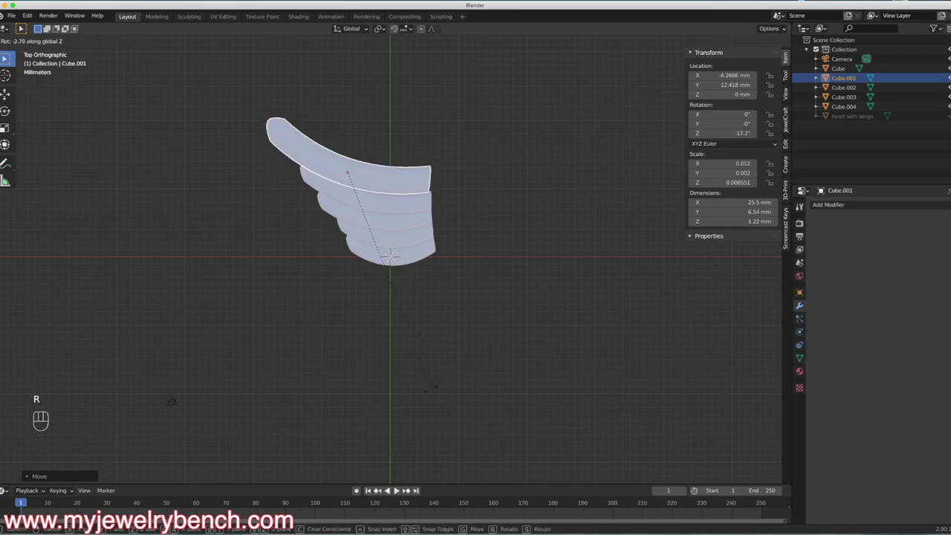
left_click(385, 255)
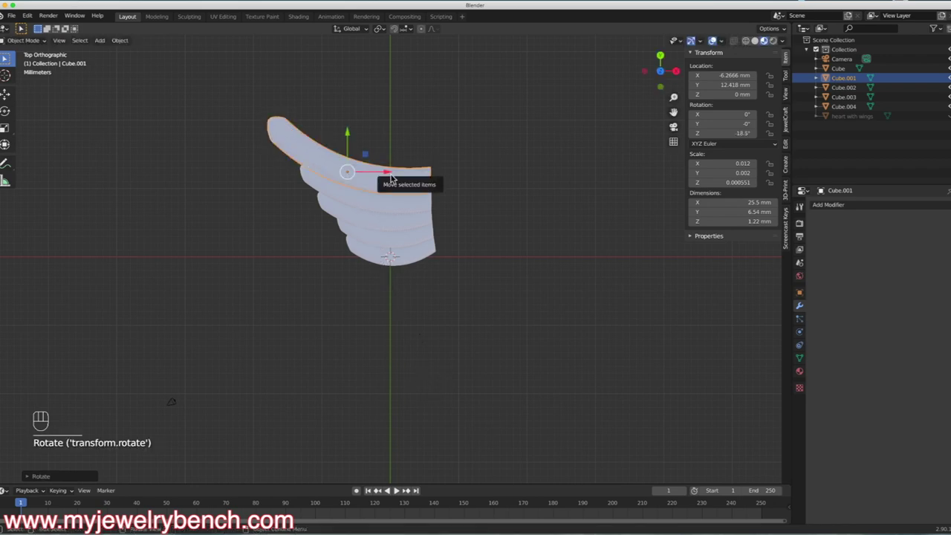
key("g")
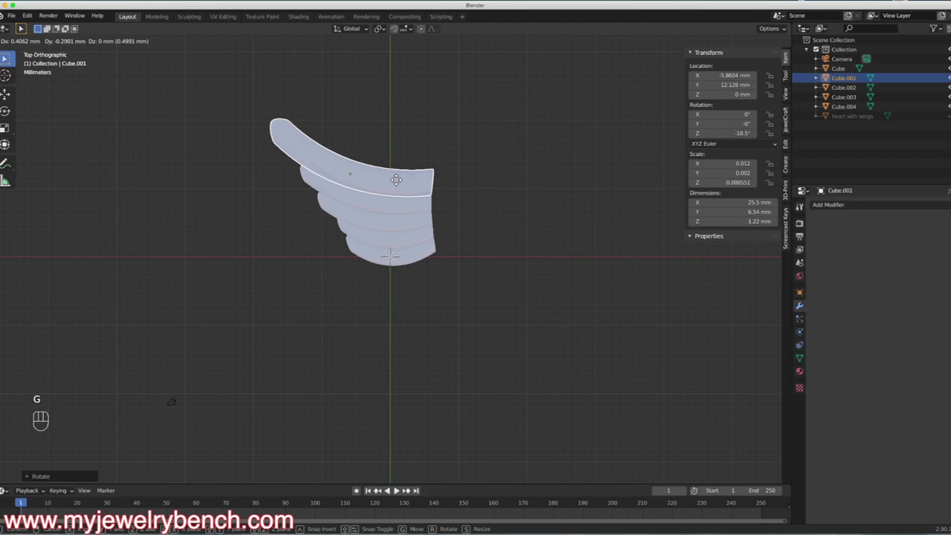
left_click(396, 180)
middle_click_drag(314, 302, 346, 314)
key("KP_7")
- Duplicate the top feather to about X -6.8 mm, Y 16.5 mm, and rotate the copy to about -21° around Z
left_click(376, 304)
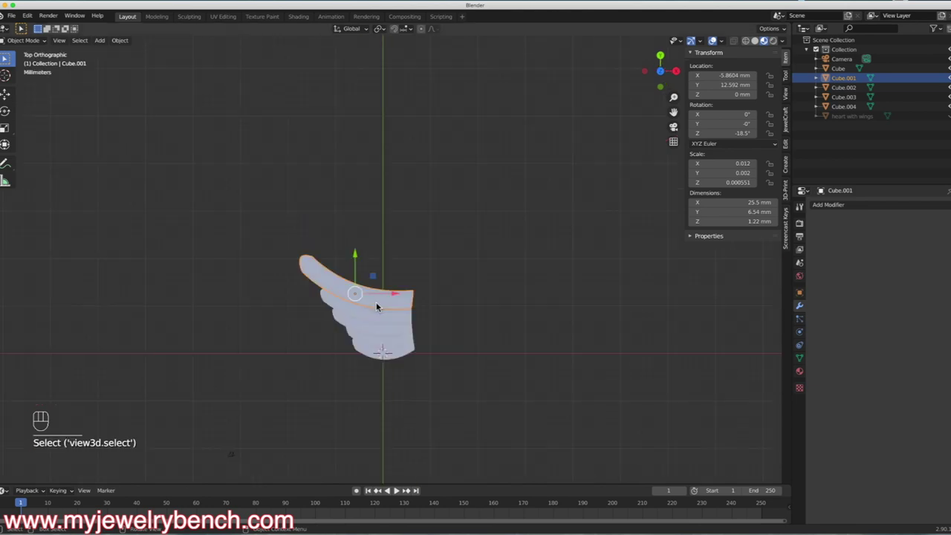
key("shift+d")
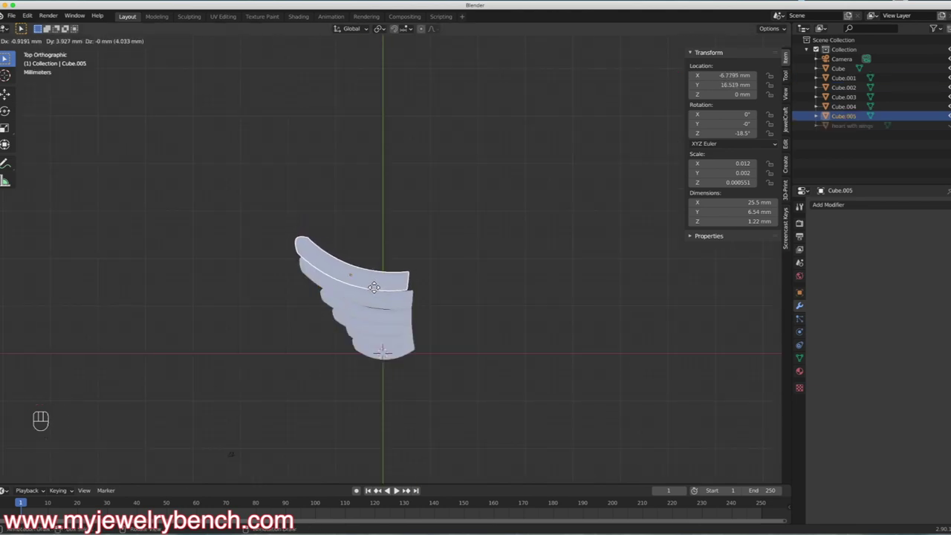
left_click(374, 287)
key("r")
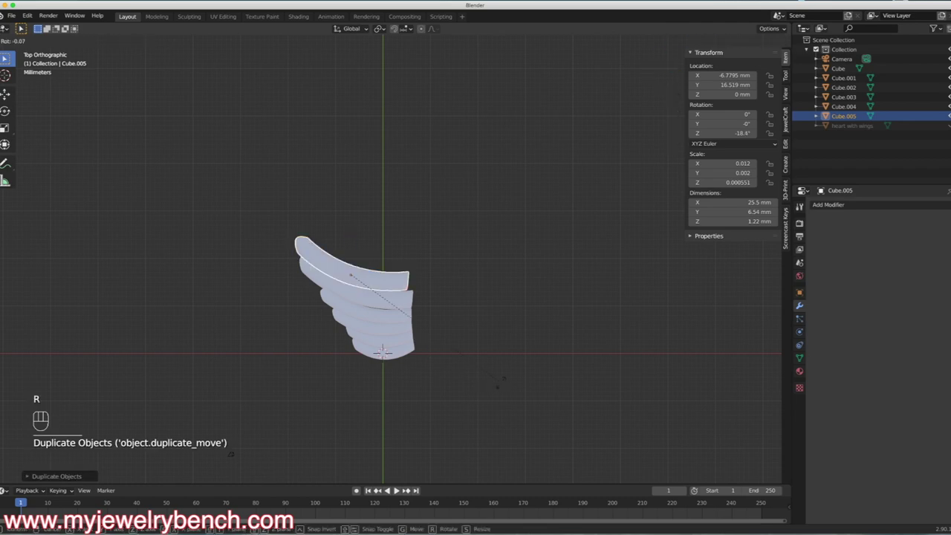
key("z")
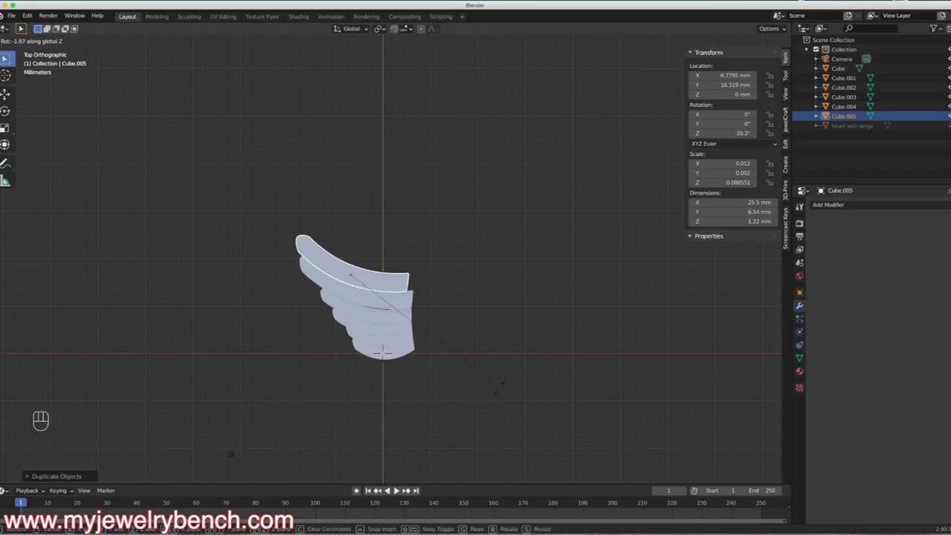
left_click(483, 391)
- Lengthen the sixth feather along X to about 28 mm and rotate it to about -23.4° around Z
key("s")
key("x")
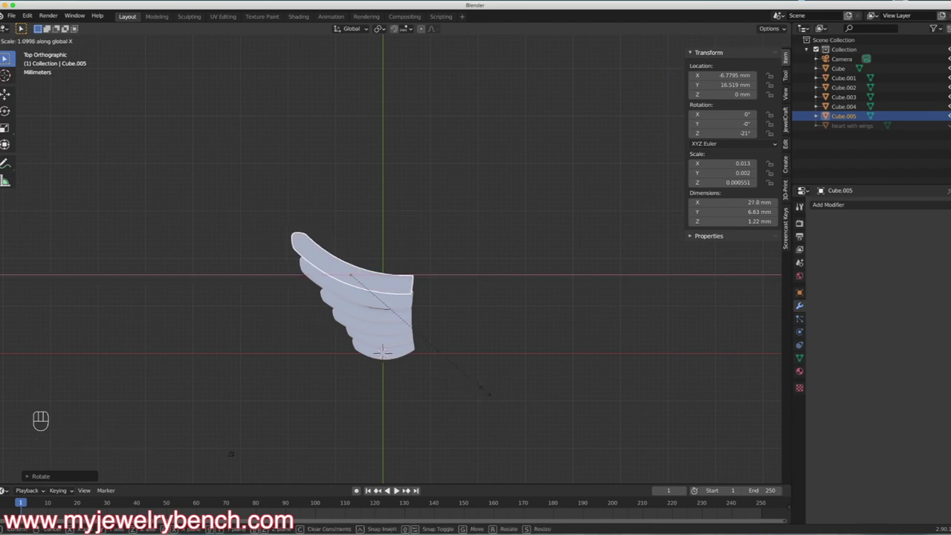
left_click(488, 396)
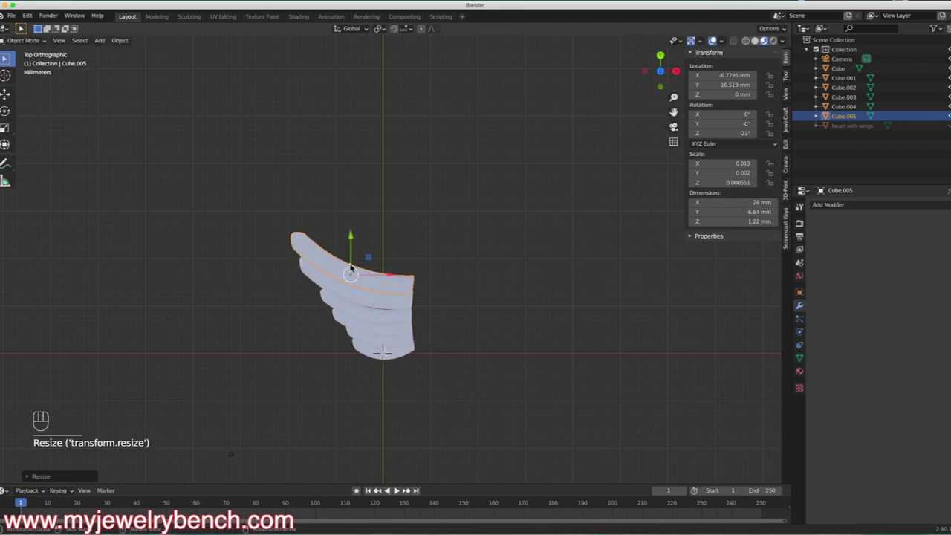
key("r")
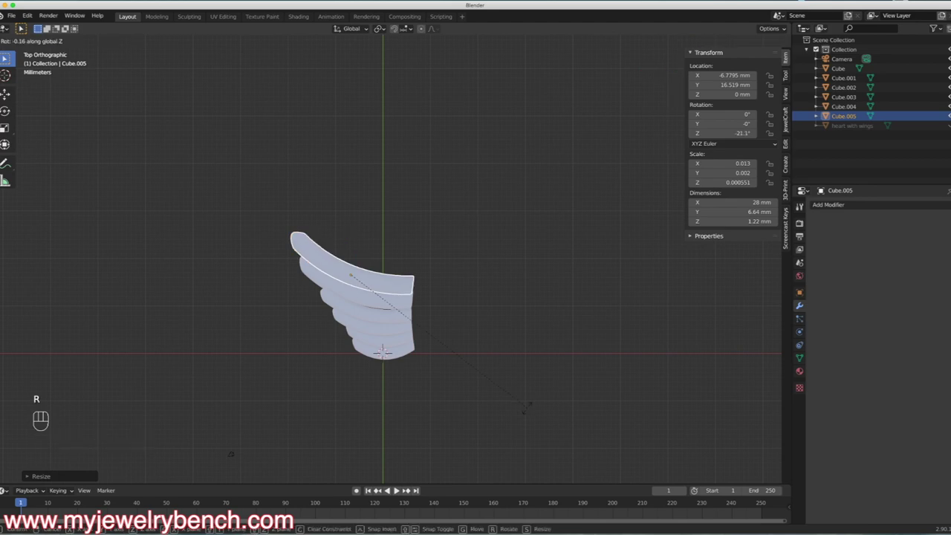
left_click(524, 410)
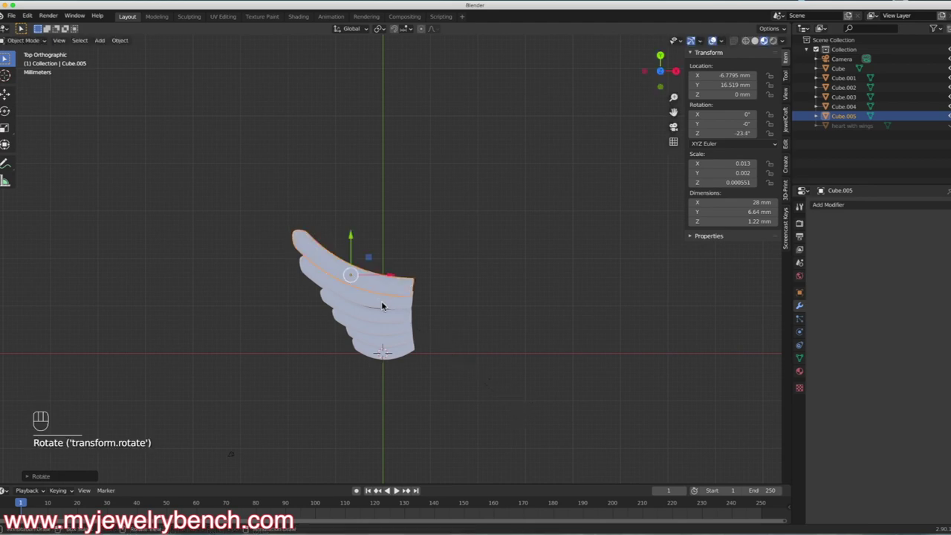
- Nudge the two uppermost feathers slightly toward negative Y, placing the topmost at about Y 16.2 mm
left_click(382, 302)
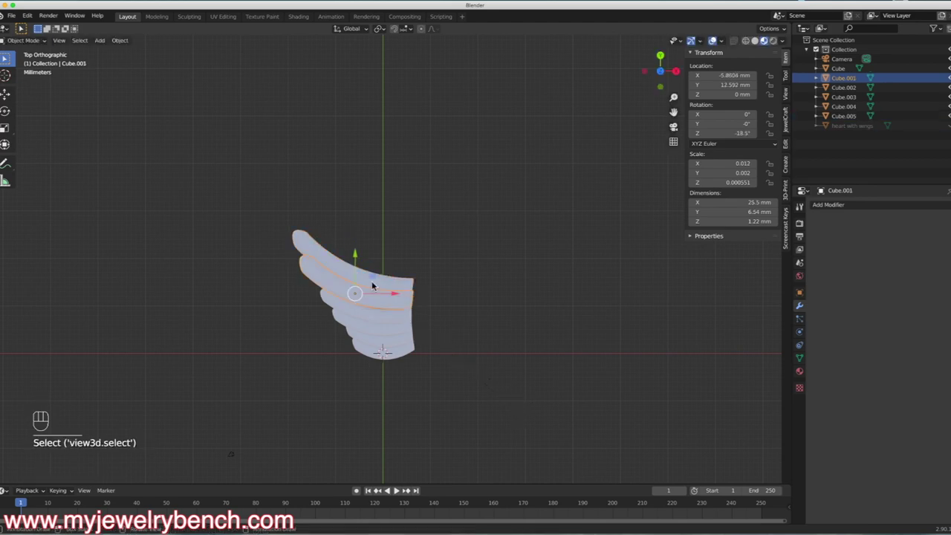
left_click_drag(357, 260, 357, 262)
left_click(364, 278)
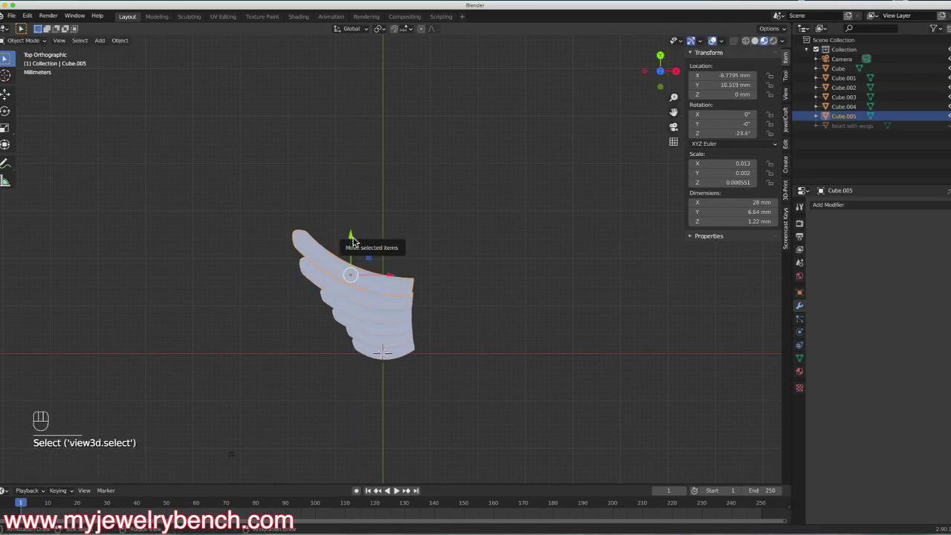
left_click_drag(354, 239, 353, 242)
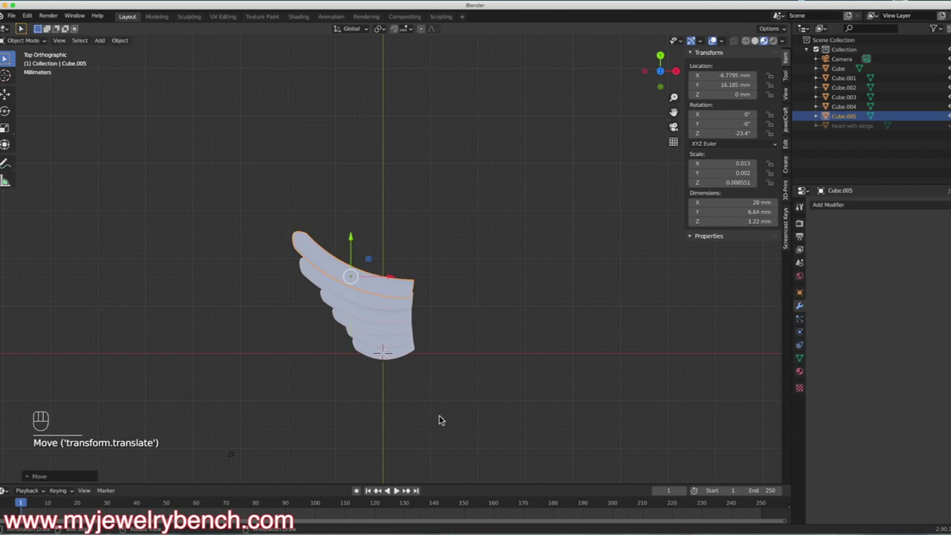
- Stretch the topmost feather along X to about 28.4 mm
key("s")
key("x")
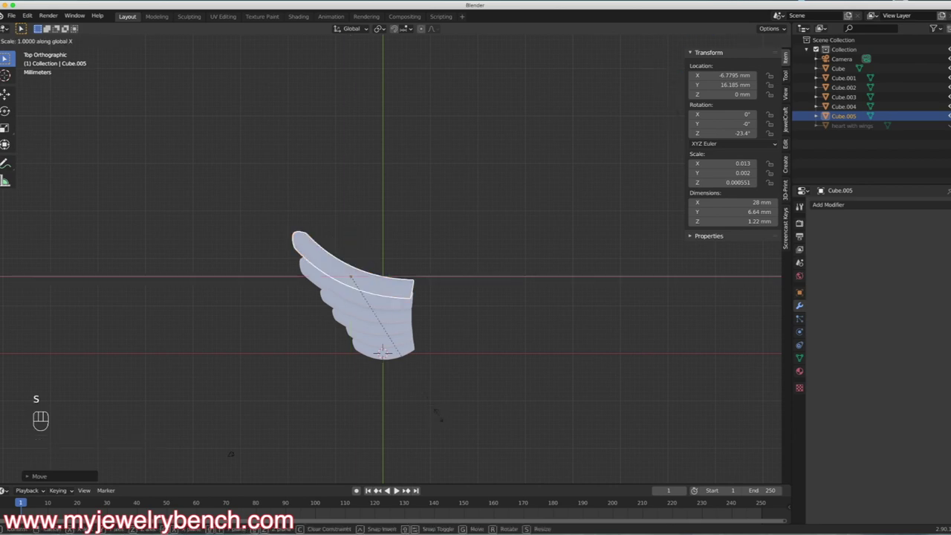
left_click(438, 414)
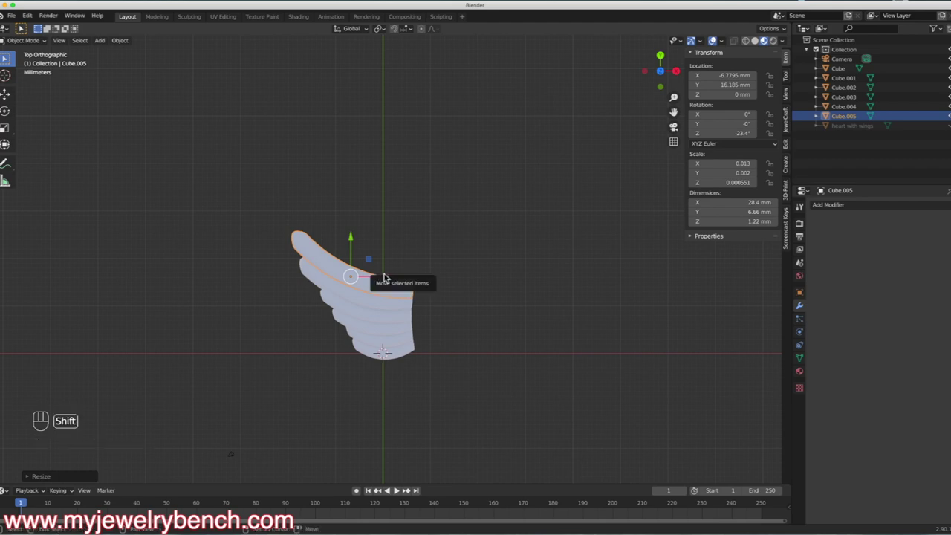
- Duplicate the topmost feather to about X -8.5 mm, Y 20.6 mm, and lengthen the copy along X to about 33.3 mm
key("shift+d")
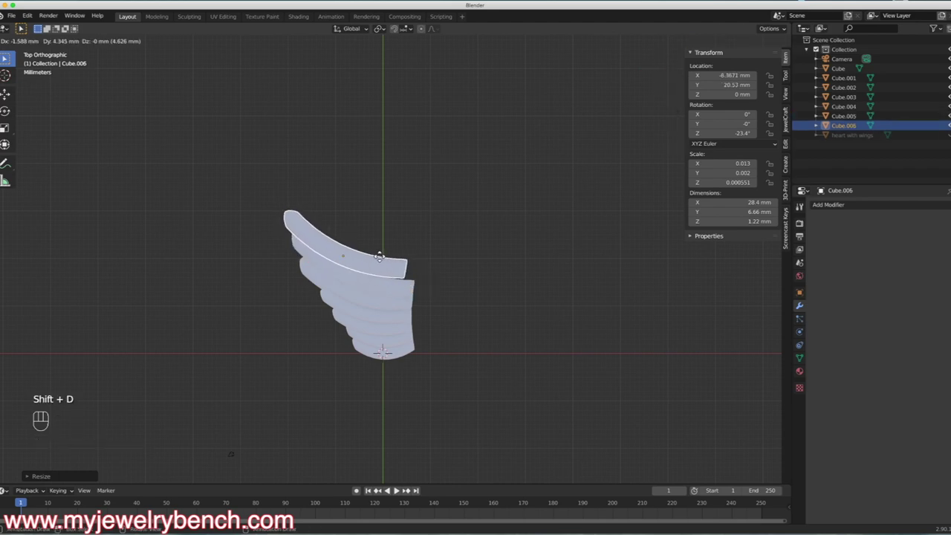
left_click(378, 256)
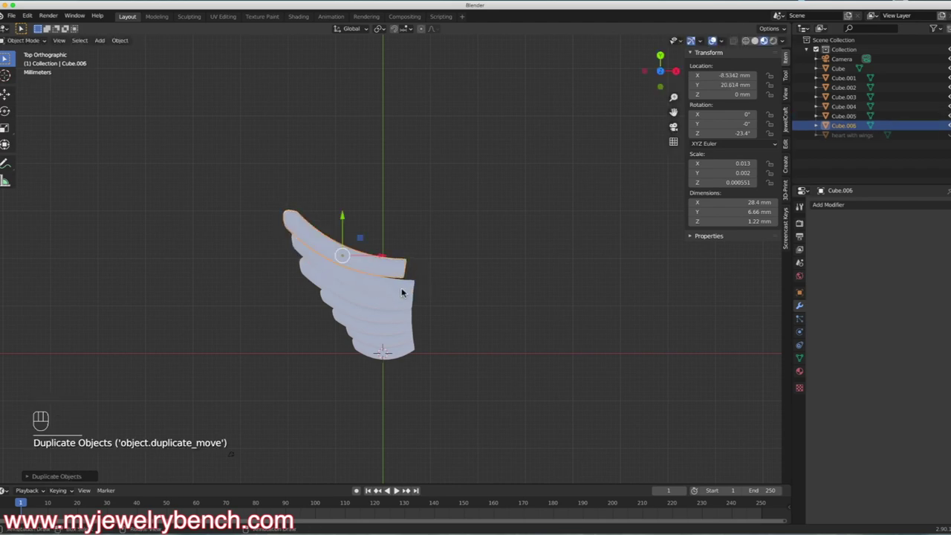
key("s")
key("x")
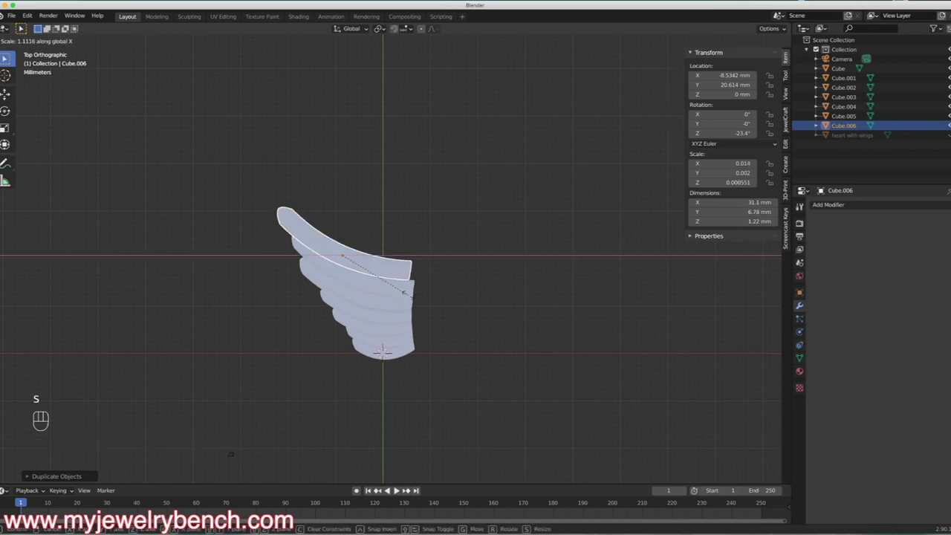
left_click(414, 305)
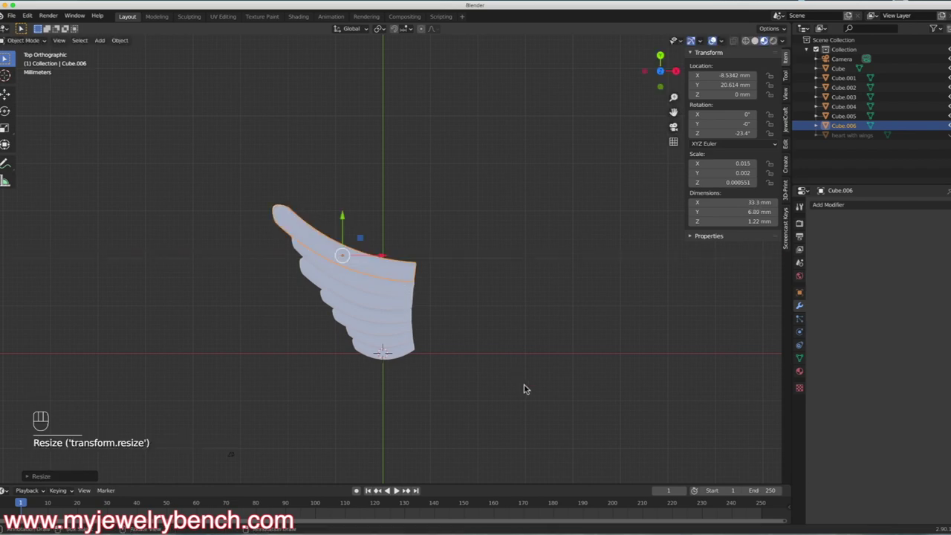
- Rotate the topmost feather to about -27.3° around Z and shift it to about X -7.9 mm, Y 20.8 mm
key("r")
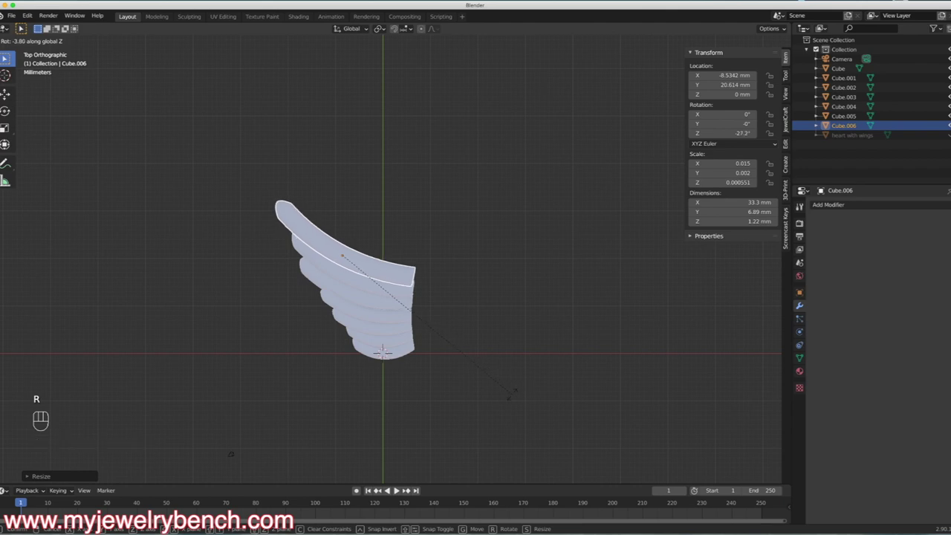
left_click(509, 396)
key("g")
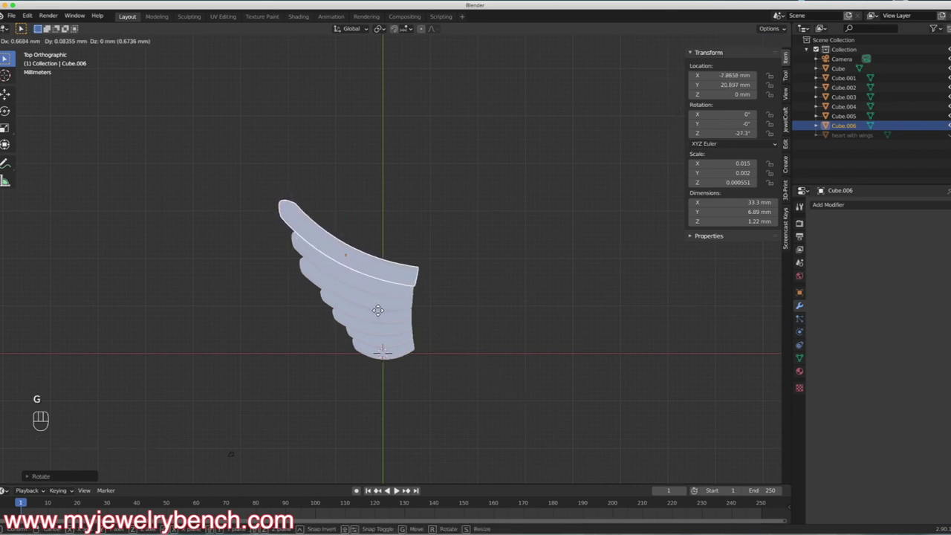
left_click(374, 309)
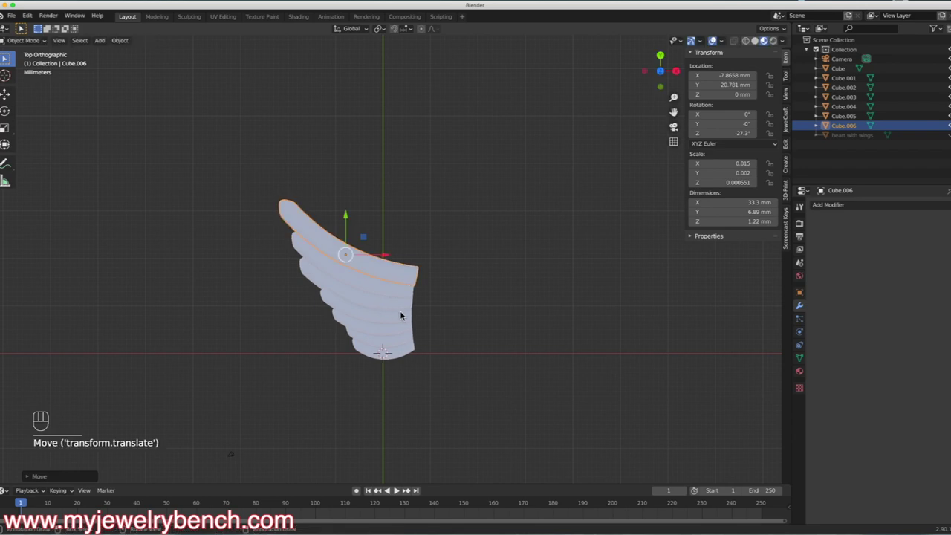
- Duplicate the topmost feather to about X -8.8 mm, Y 25 mm, and lengthen the copy along X to about 35.7 mm
key("shift+d")
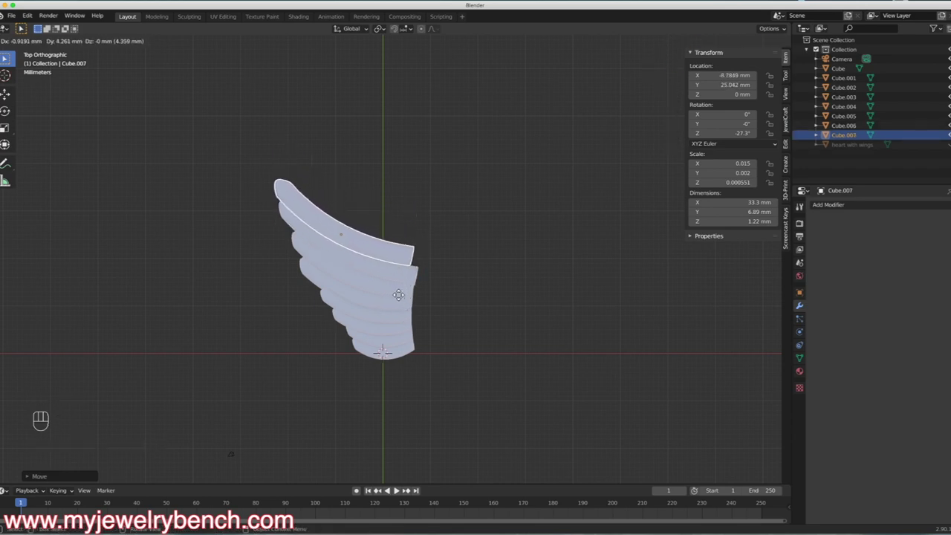
left_click(393, 298)
key("s")
key("x")
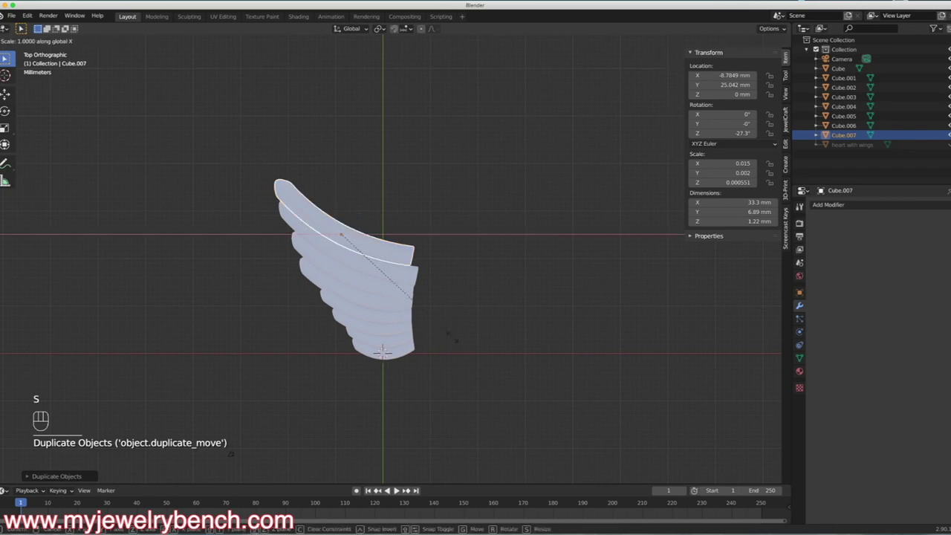
left_click(465, 344)
- Rotate the new topmost feather to about -33.2° around Z and shift it to about X -7.9 mm, Y 24.8 mm
key("r")
key("z")
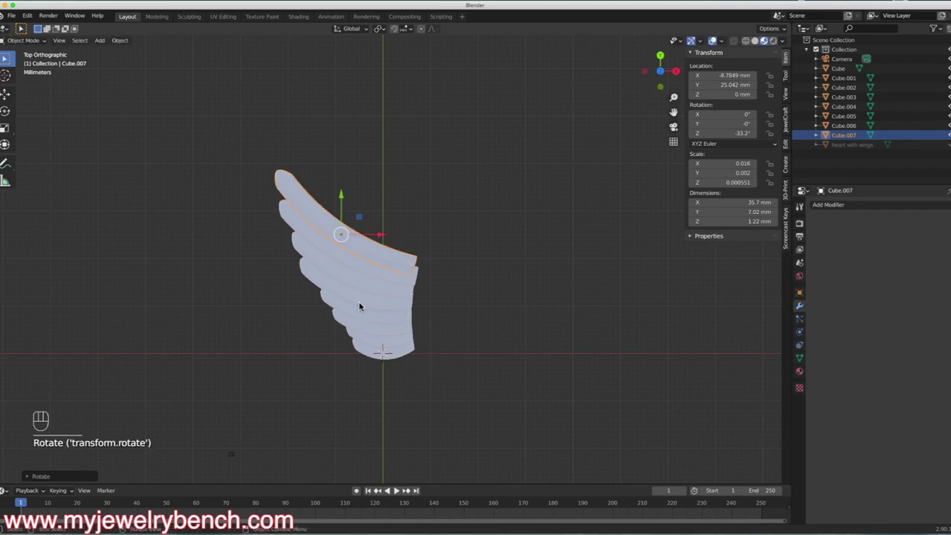
key("g")
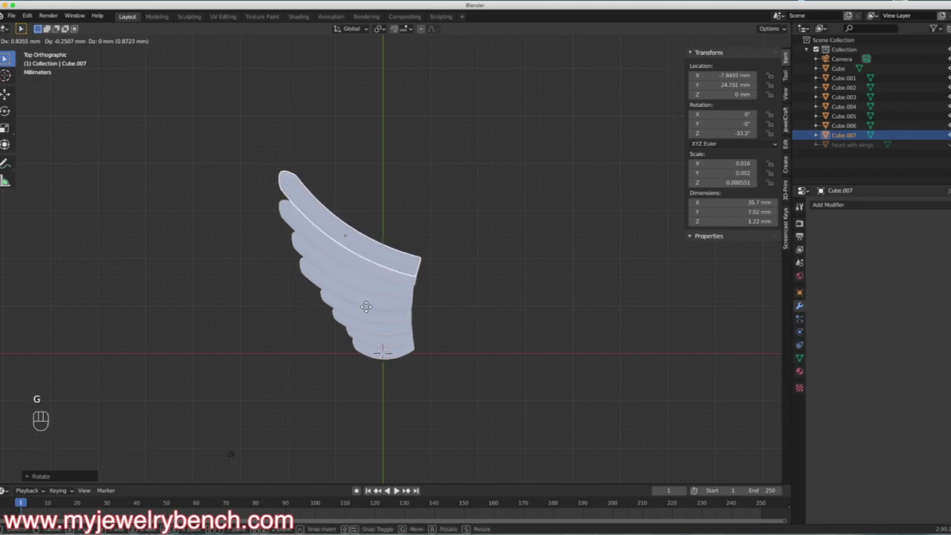
left_click(362, 302)
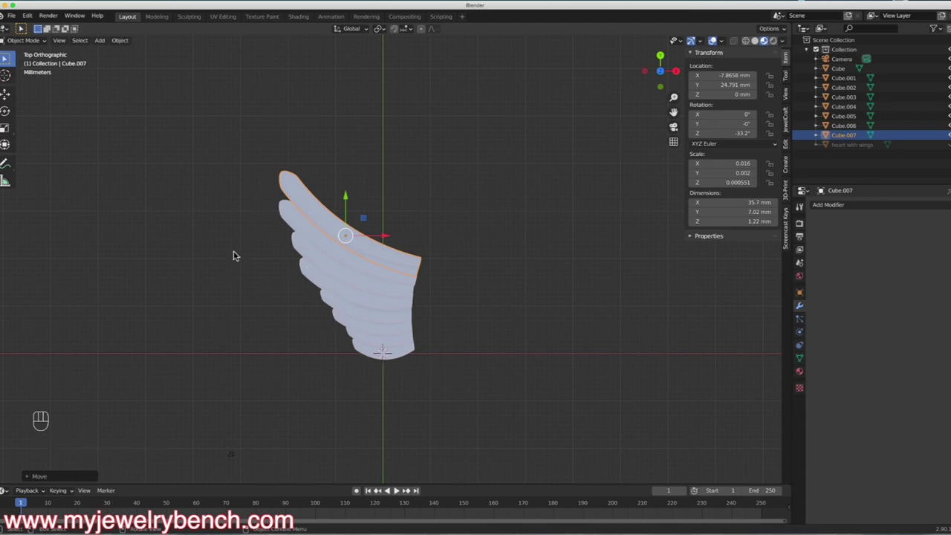
- Thicken all eight wing feathers along Z by a factor of about 1.65, making the topmost about 2 mm thick
middle_click_drag(223, 193, 391, 250)
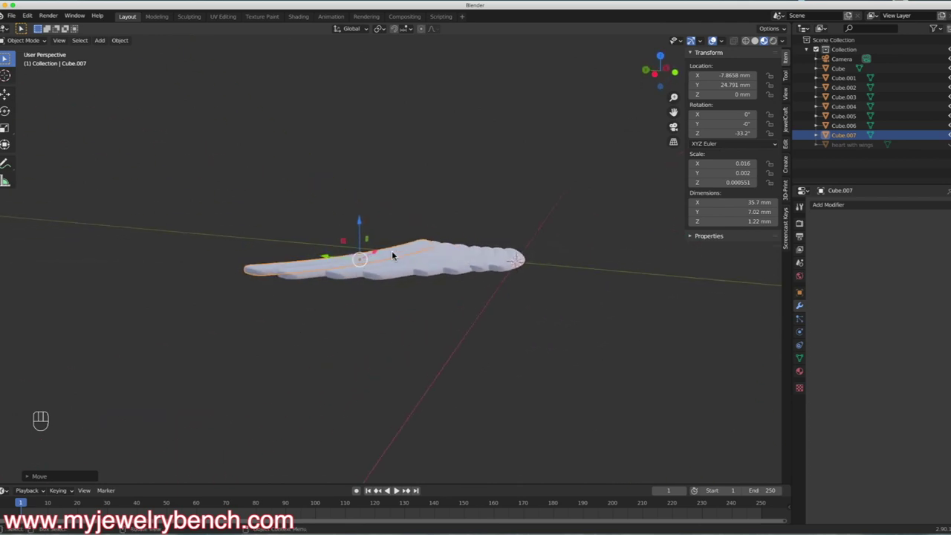
scroll(392, 251, "up", 4)
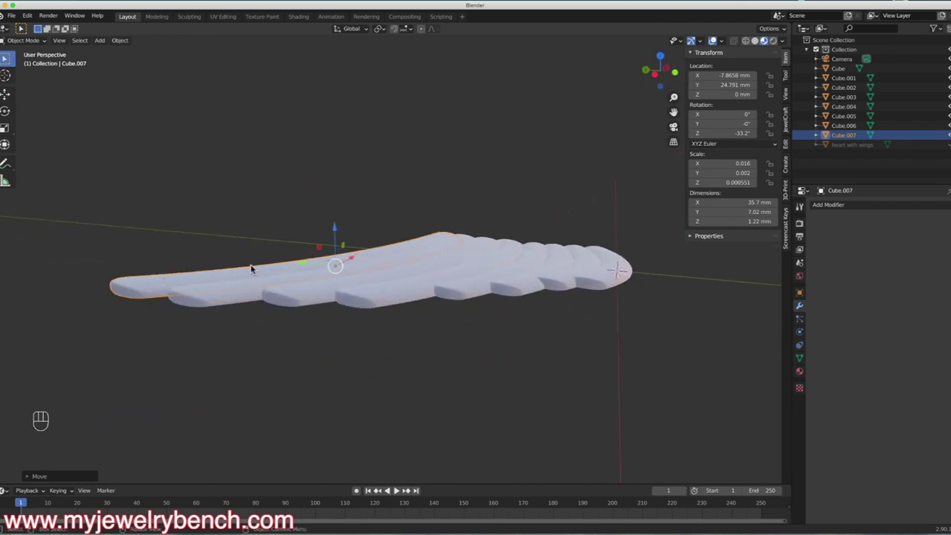
scroll(444, 272, "down", 2)
mouse_move(426, 290)
middle_mouse_down()
mouse_move(389, 282)
mouse_move(425, 304)
middle_mouse_up()
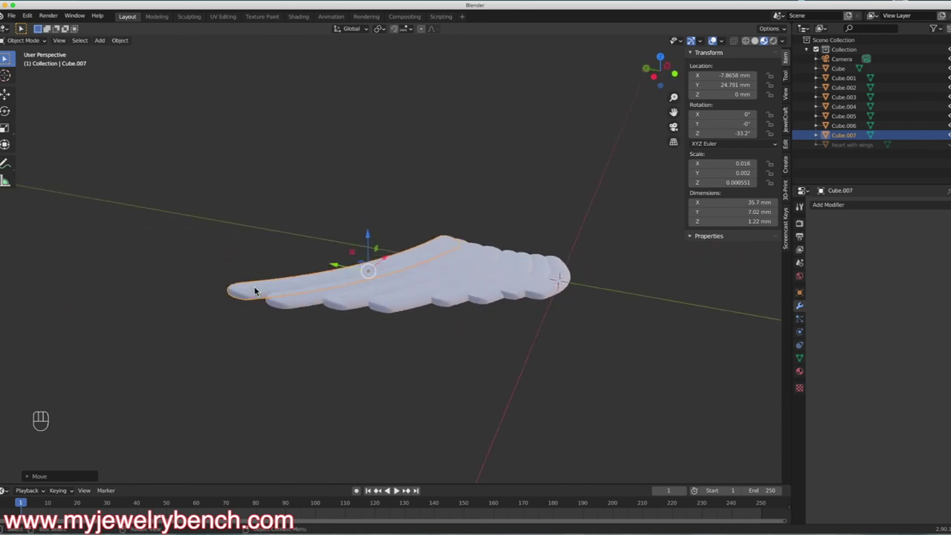
left_click_drag(201, 270, 632, 323)
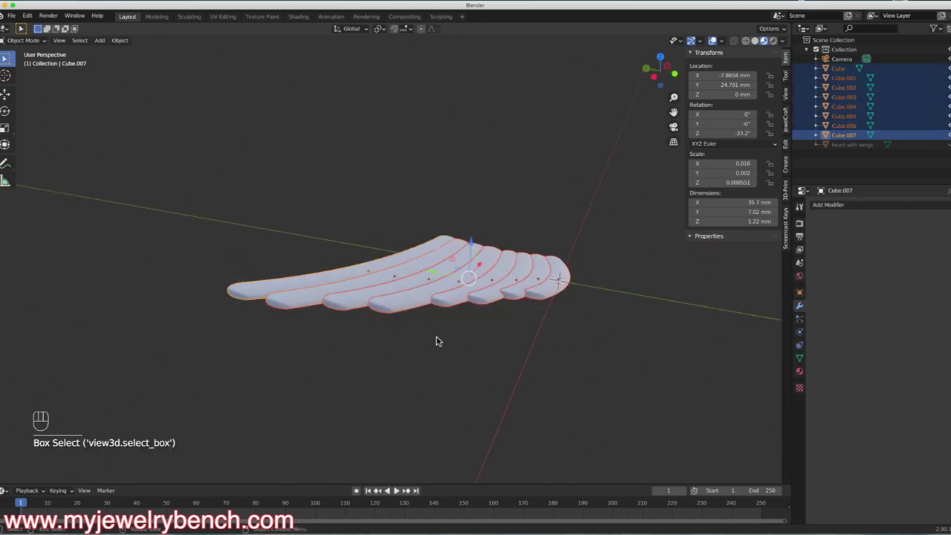
key("s")
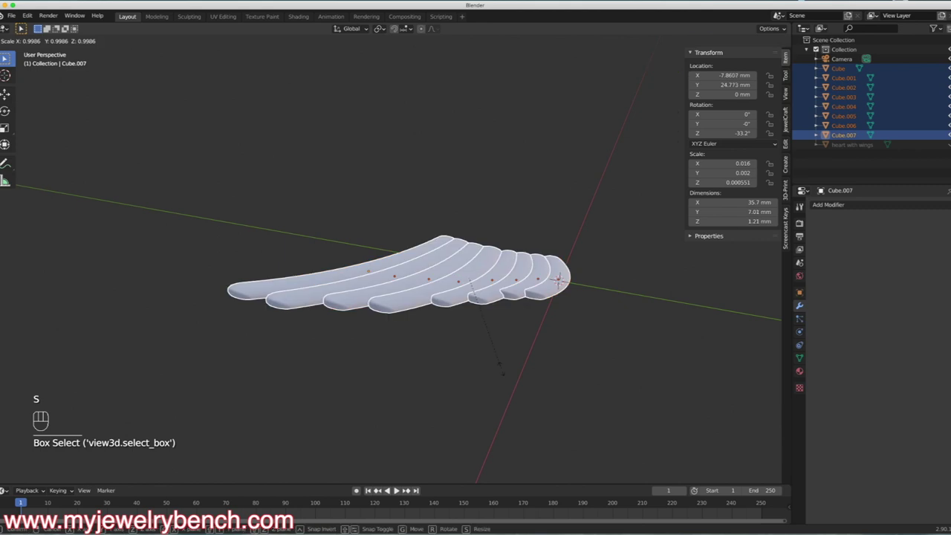
key("z")
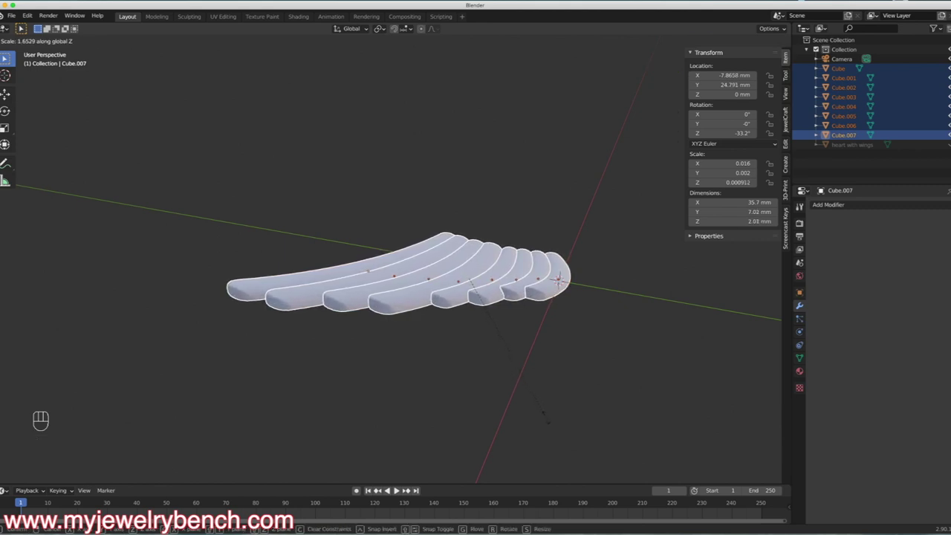
left_click(545, 418)
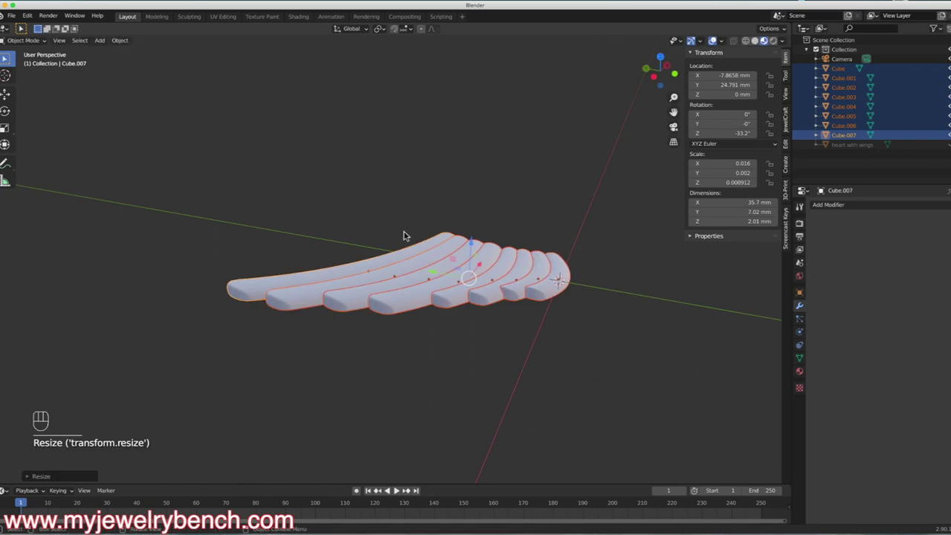
left_click(443, 197)
- Compare the wing from the top view with the heart with wings reference image by toggling the image's visibility
key("KP_7")
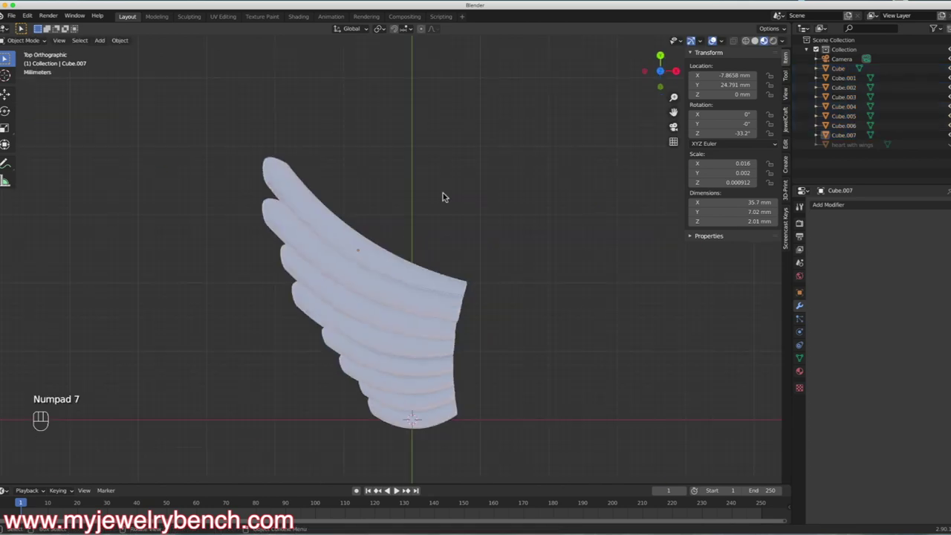
scroll(427, 216, "down", 2)
scroll(439, 357, "up", 3)
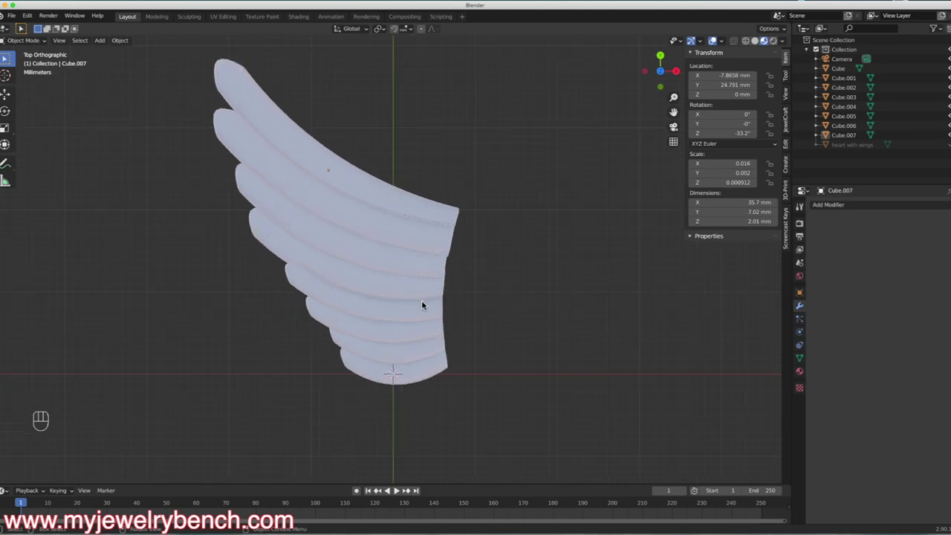
left_click(946, 144)
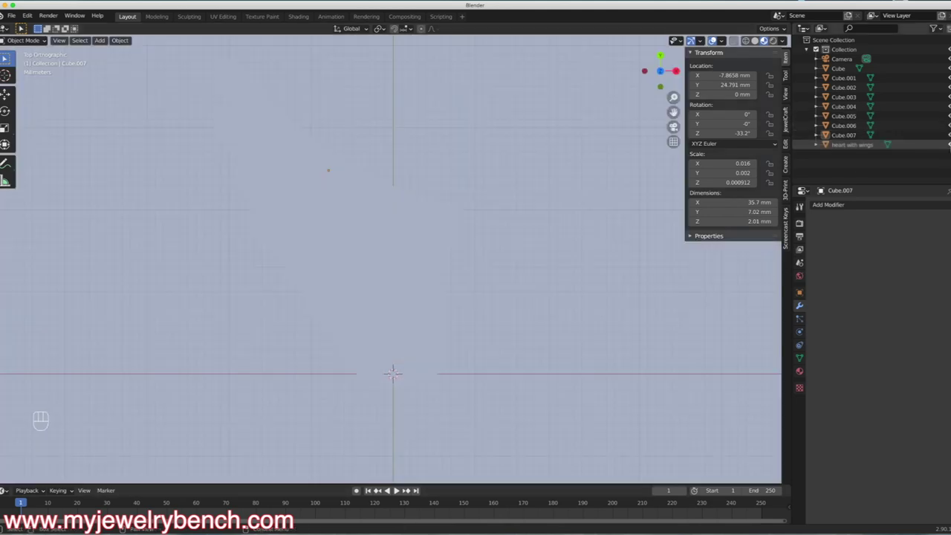
scroll(17, 262, "down", 5)
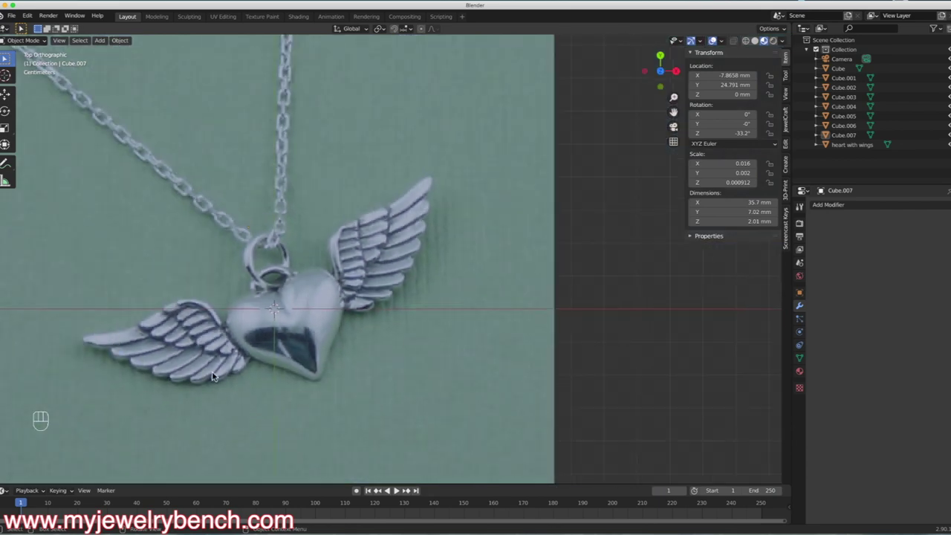
left_click(947, 145)
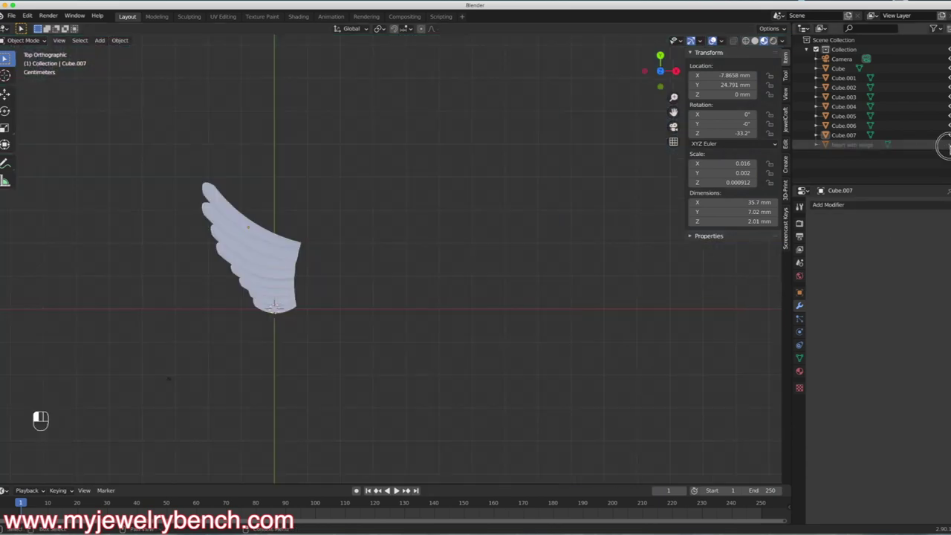
left_click(947, 146)
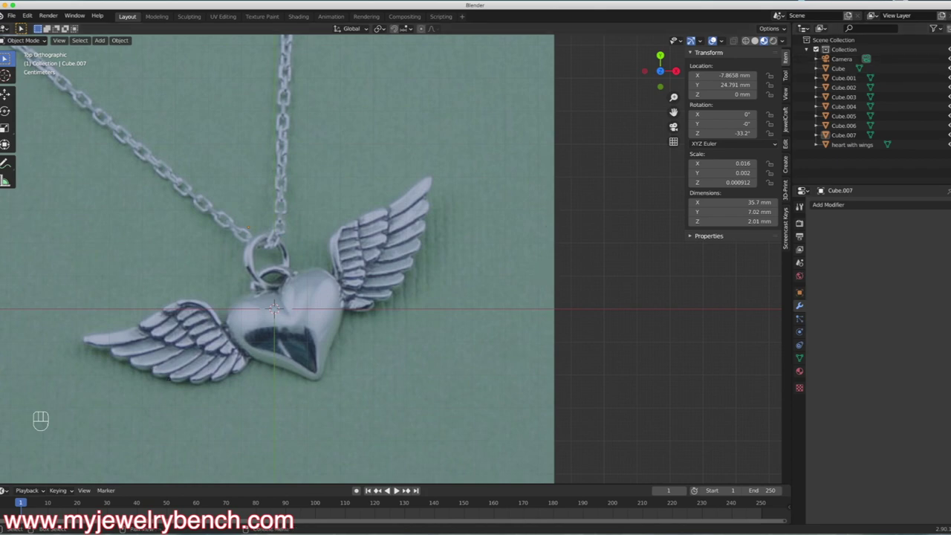
left_click(948, 144)
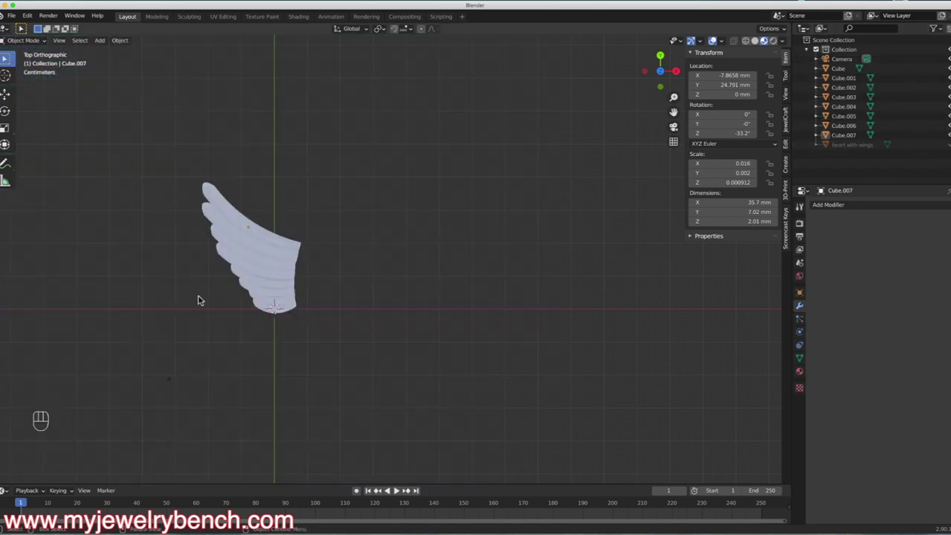
- Duplicate the second through fifth feathers from the wing's lower end and place the copies about 26.5 mm along X and 8.2 mm along Y
scroll(297, 296, "up", 2)
left_click(234, 279)
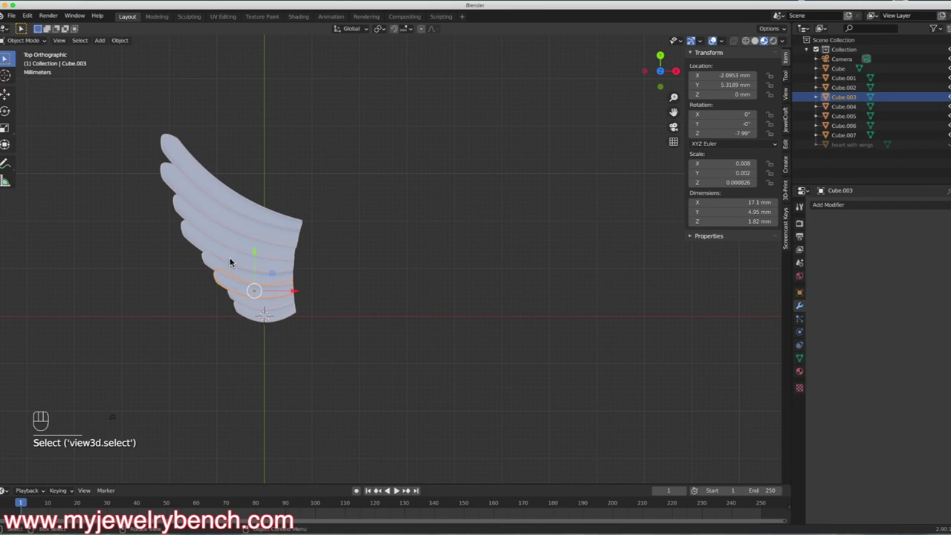
left_click(230, 262)
key("shift")
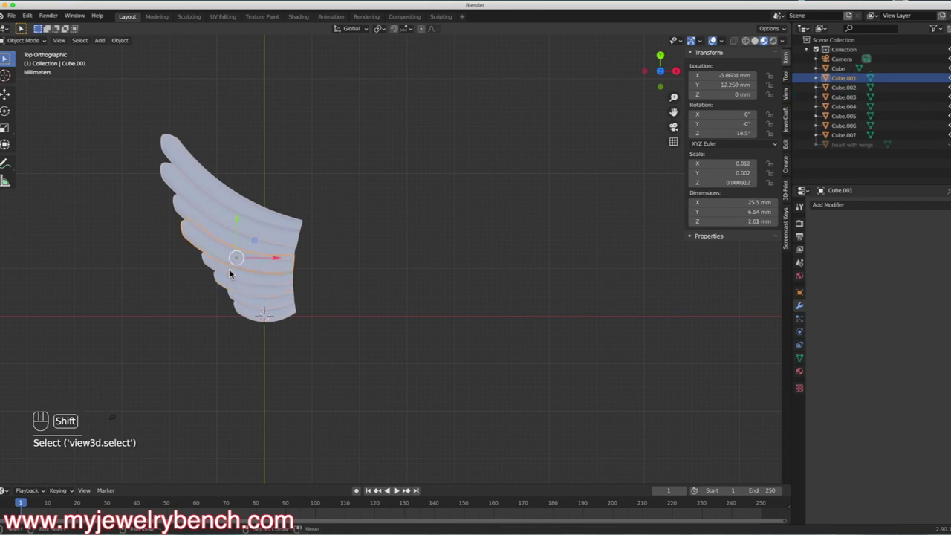
left_click(242, 281, "shift")
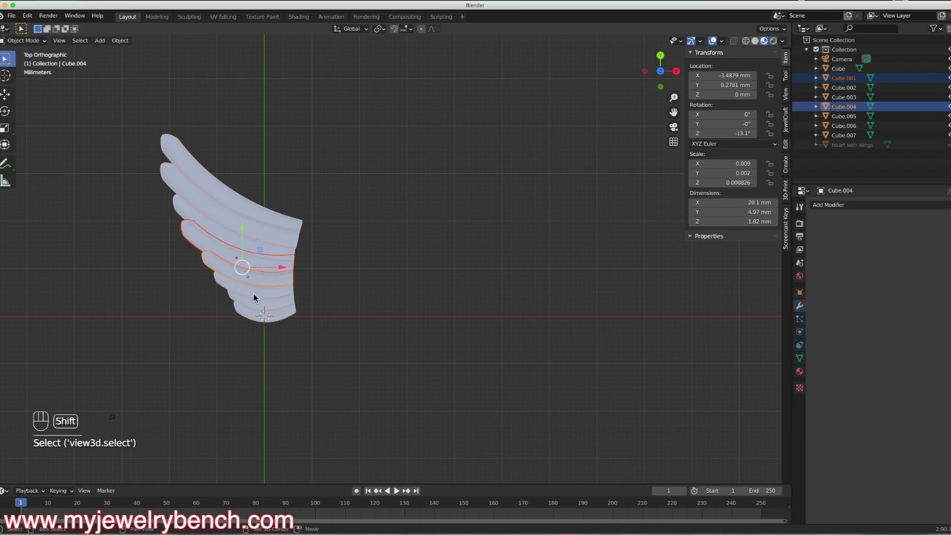
left_click(255, 303, "shift")
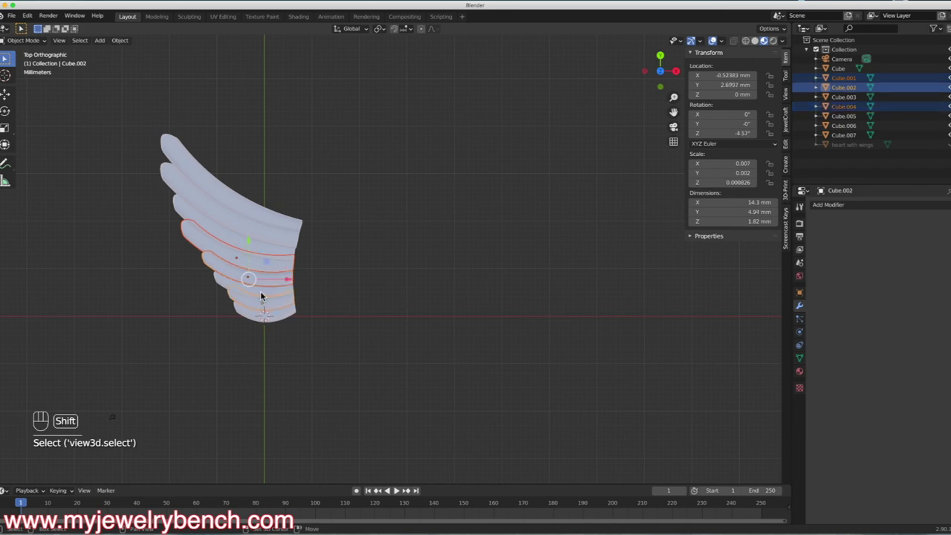
left_click(261, 295, "shift")
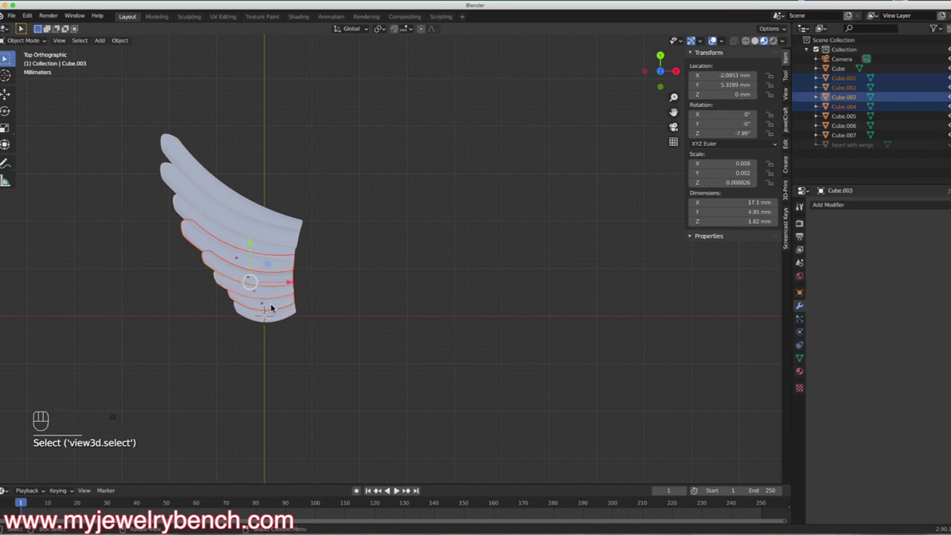
key("shift+d")
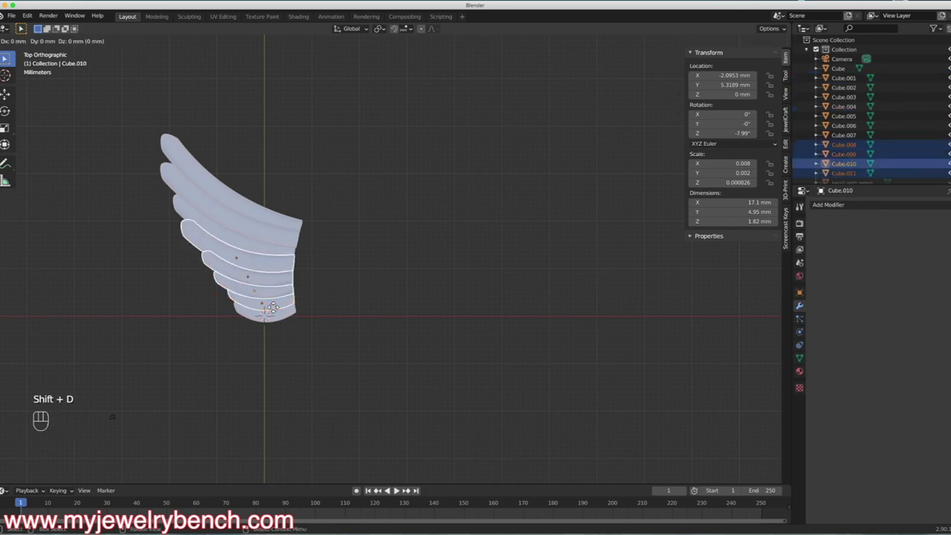
left_click(397, 269)
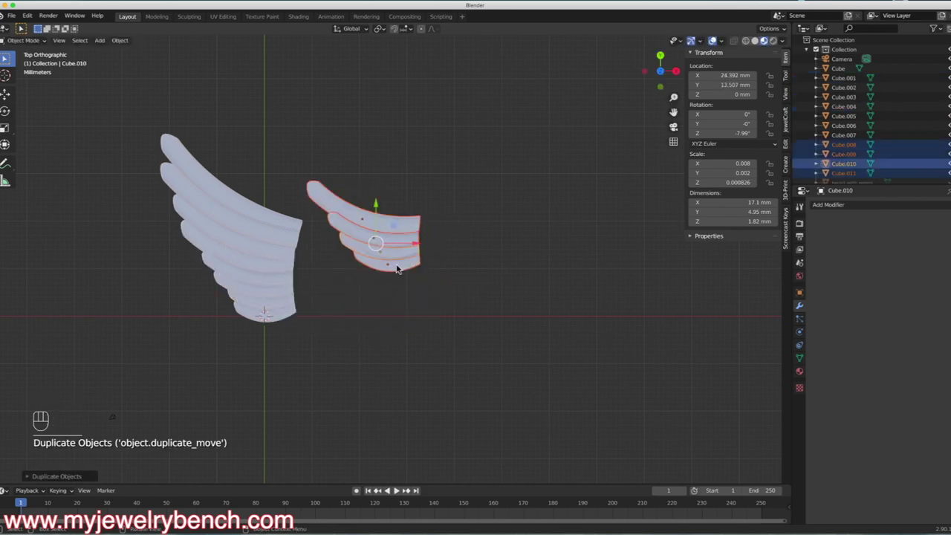
- Thicken the four copied feathers along Z, making the active one about 2.5 mm thick, and raise them to about Z 0.15 mm
middle_click_drag(421, 355, 347, 245)
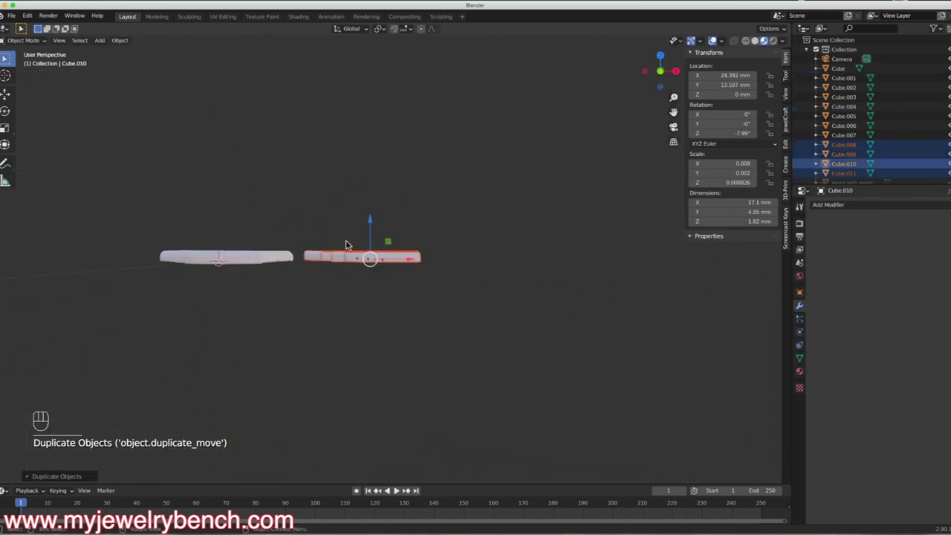
scroll(350, 245, "up", 2)
key("s")
key("z")
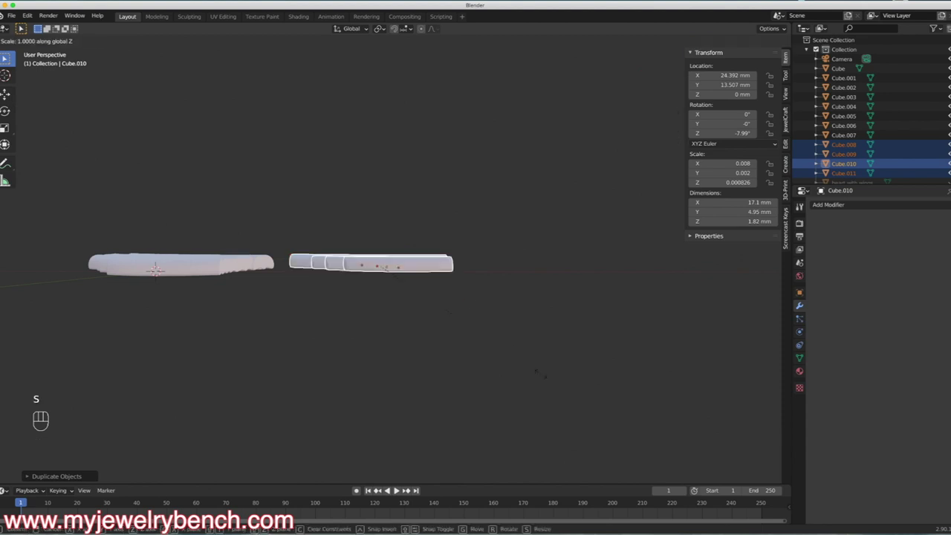
left_click(603, 414)
key("KP_1")
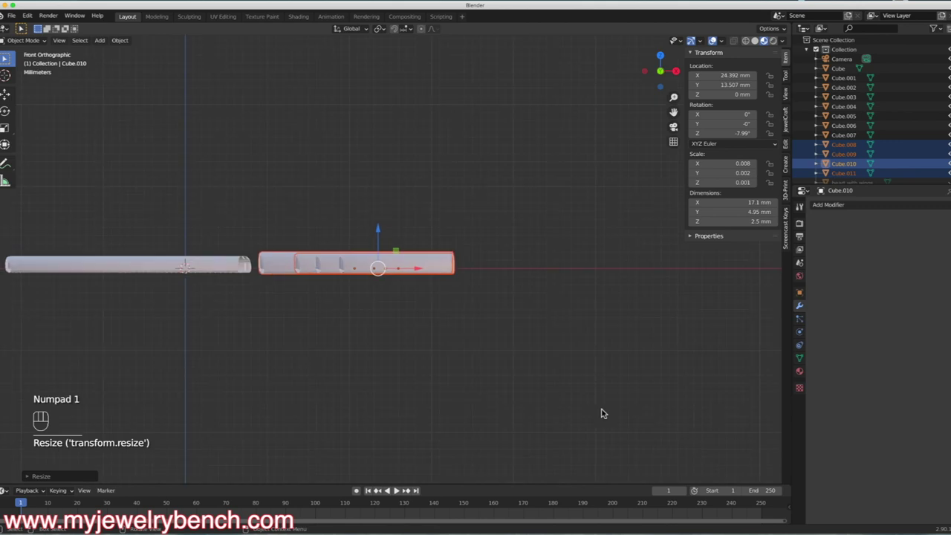
left_click_drag(380, 233, 379, 231)
- Move the four copied short feathers over the upper part of the wing, the active one at about X -1.8 mm, Y 13.3 mm
middle_click_drag(379, 232, 402, 231)
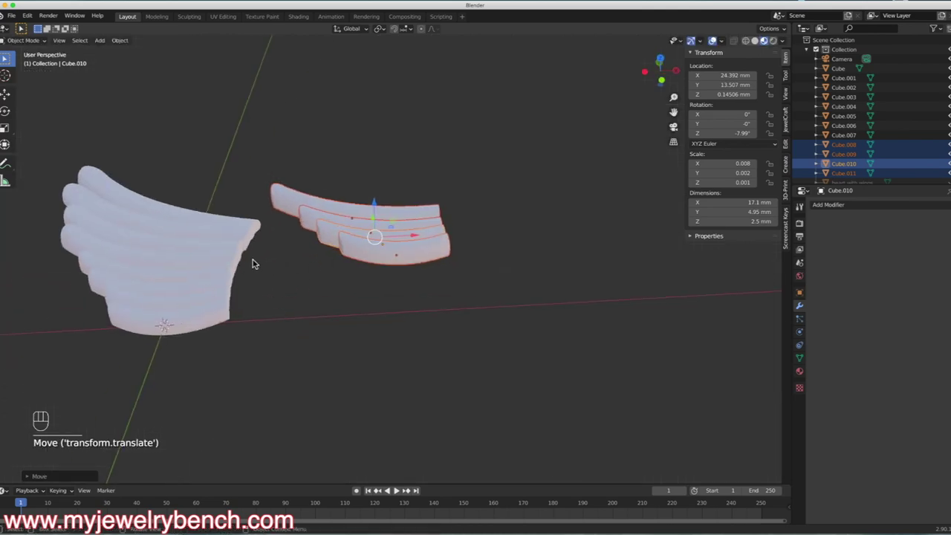
key("KP_7")
scroll(704, 269, "down", 3)
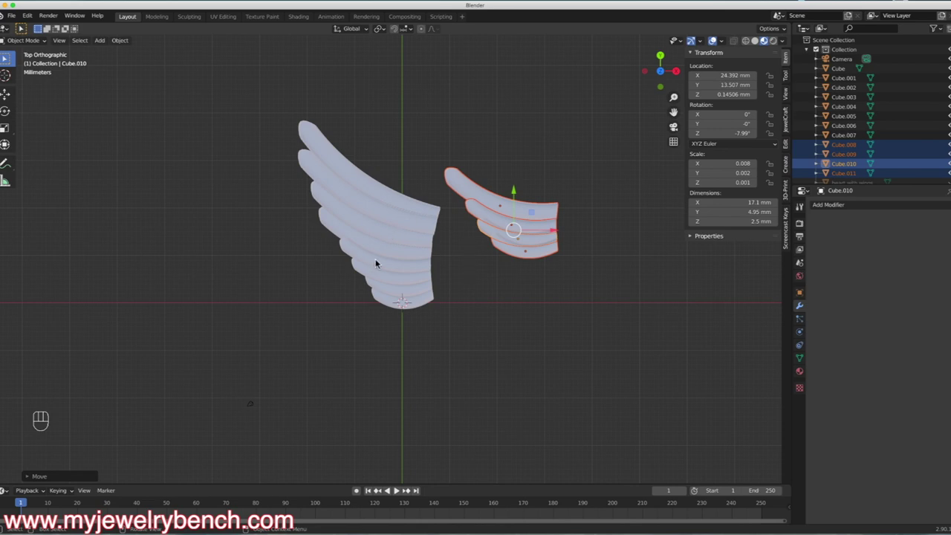
key("grave")
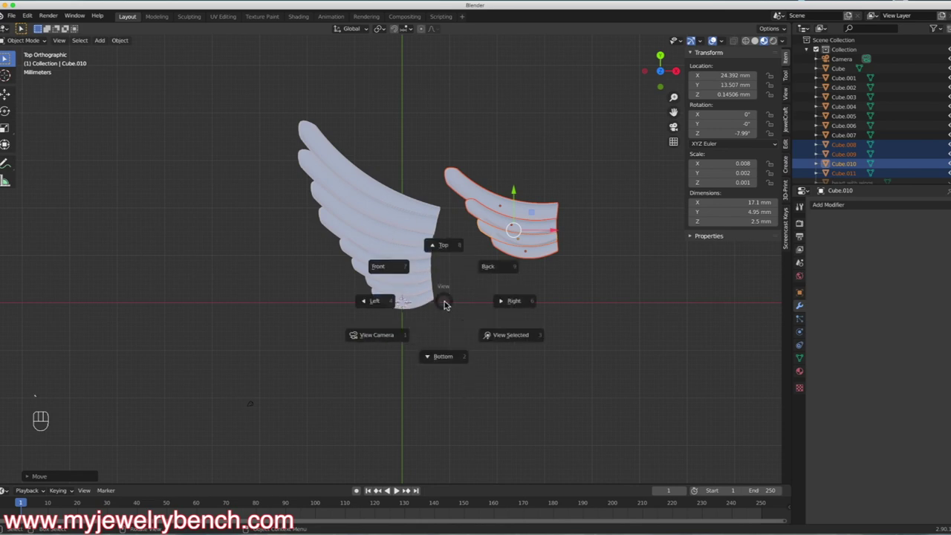
left_click(371, 301)
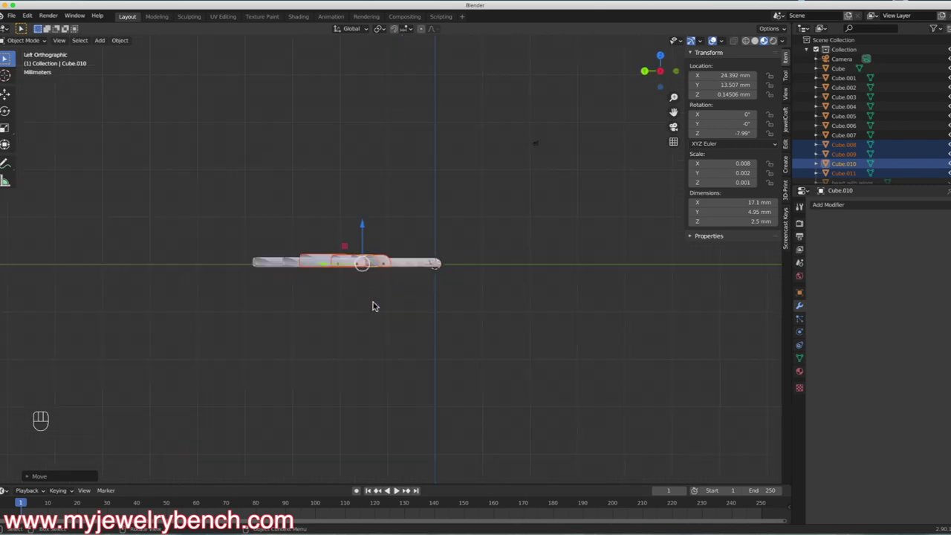
key("grave")
left_click(411, 228)
- Rotate the four short feathers about Z until the active one is at about 2.9°, and shorten them along X by a factor of about 0.85
key("r")
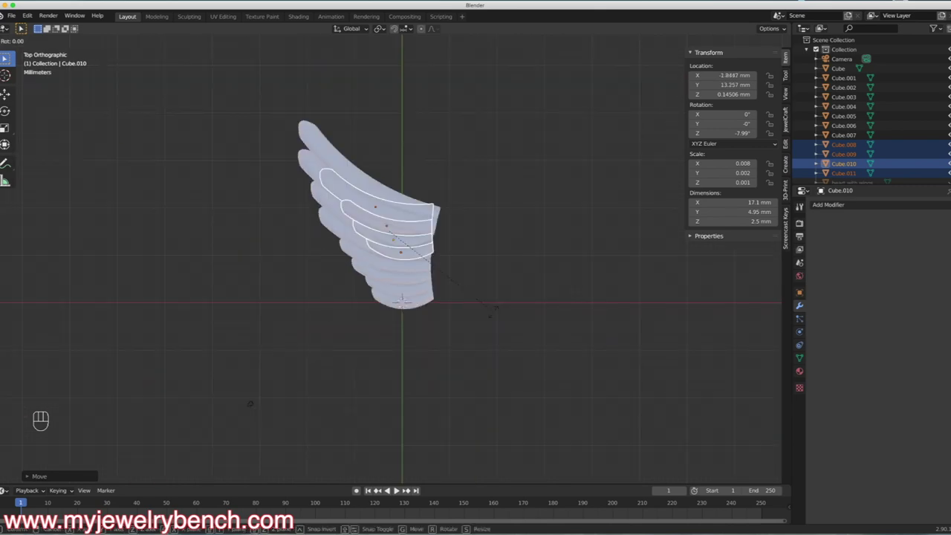
key("z")
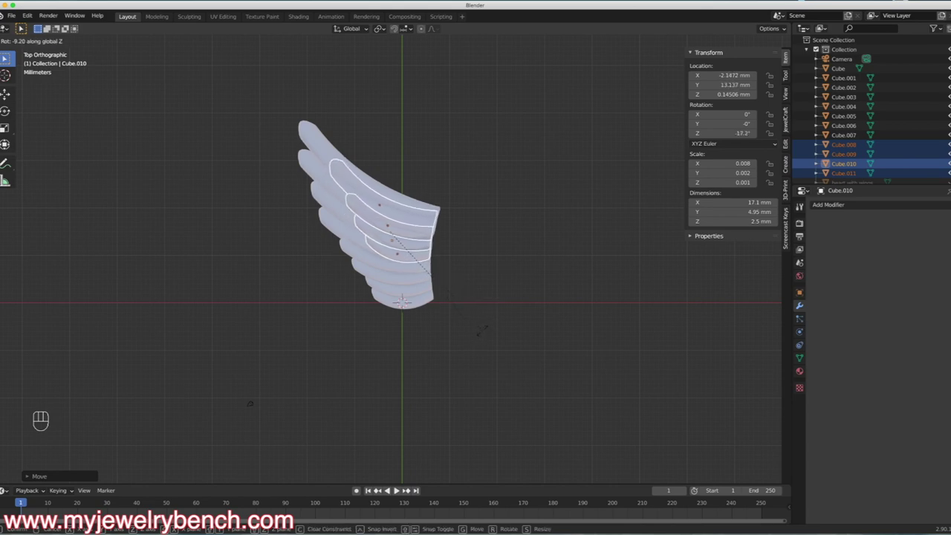
left_click(510, 292)
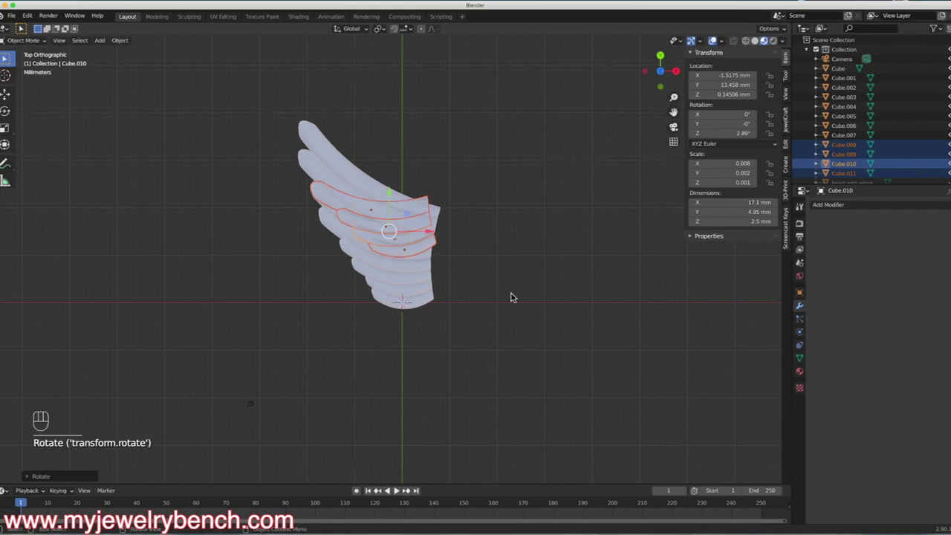
key("s")
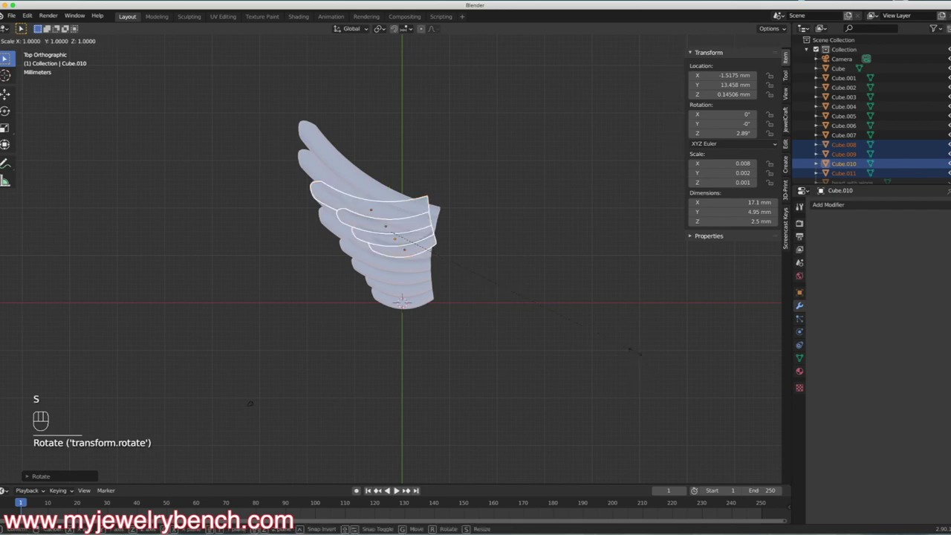
key("x")
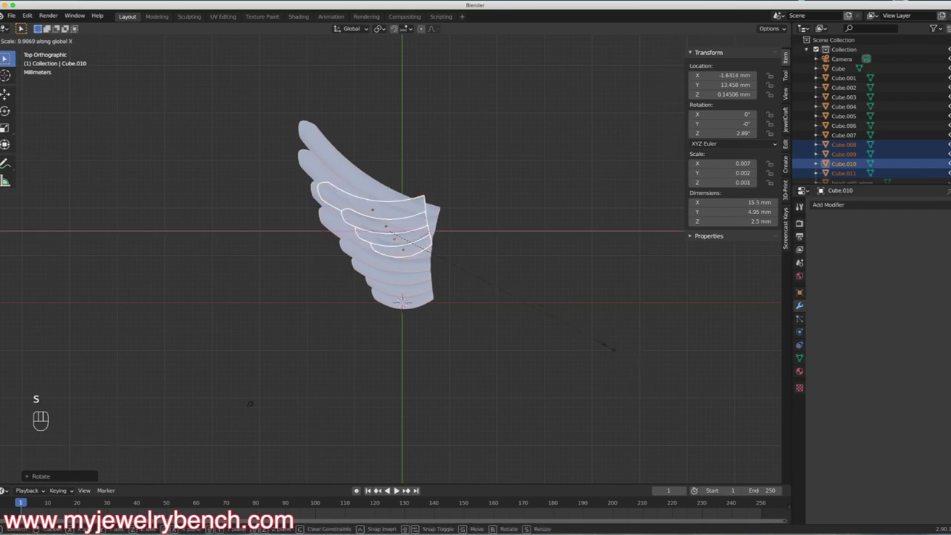
left_click(594, 350)
- Rotate the four short feathers about Z to about -15.5° for the active one, and shift them about 1.9 mm along X to the wing's inner edge
key("r")
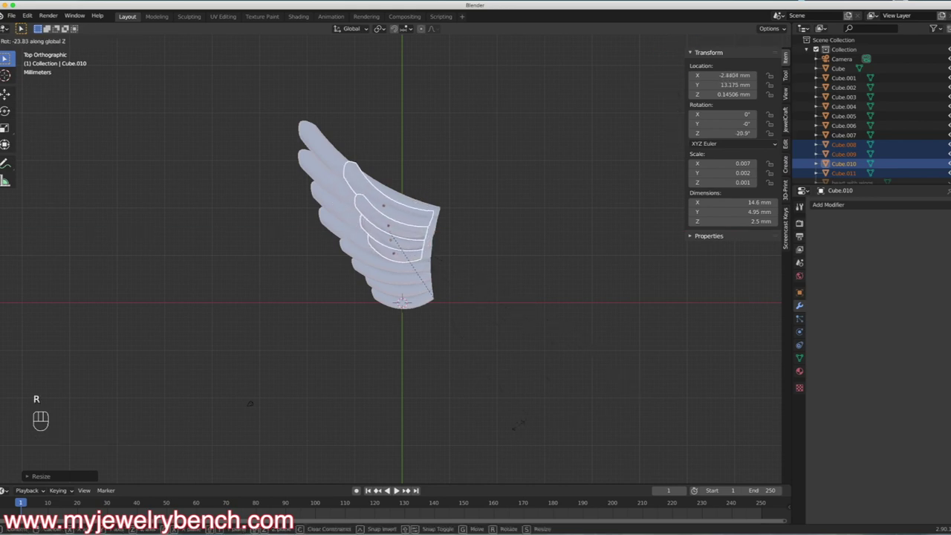
left_click(536, 417)
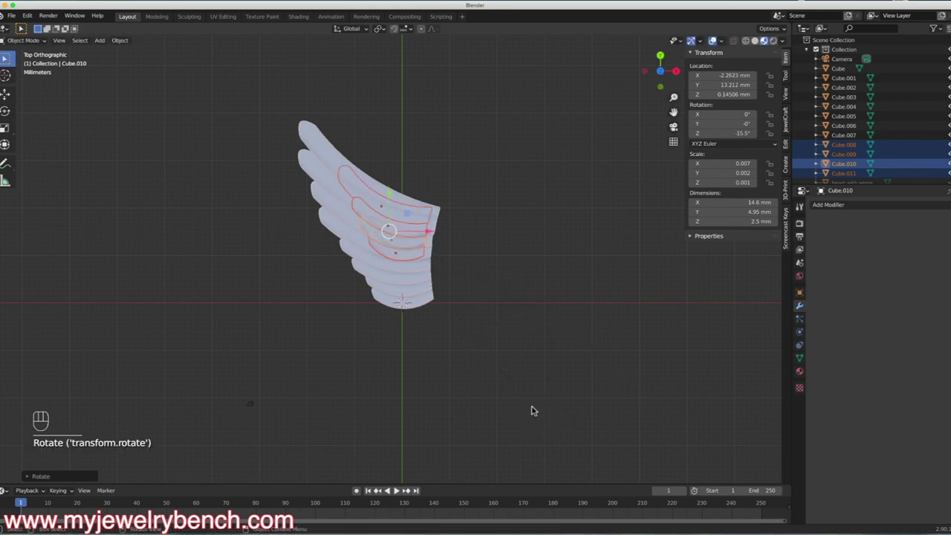
key("g")
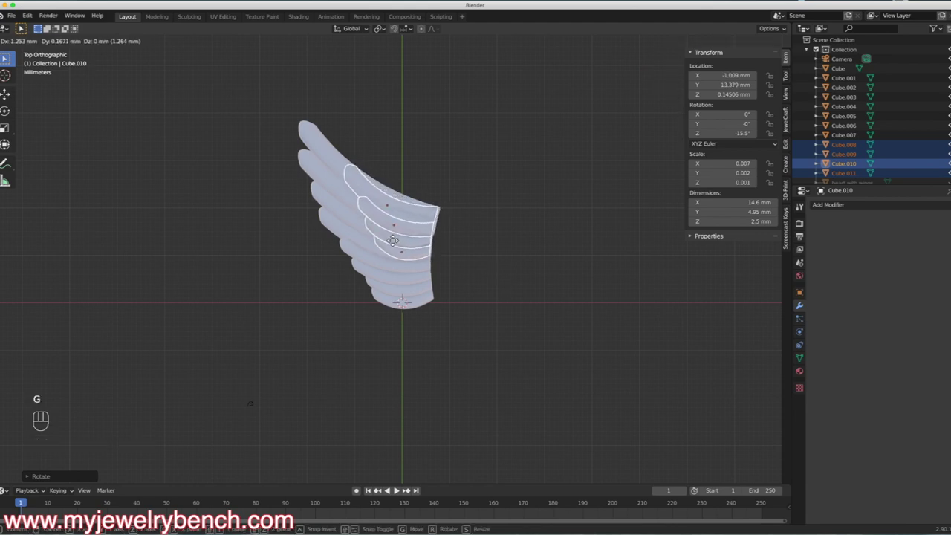
left_click(389, 239)
- Raise the four short second-layer feathers along Z to about 0.66 mm above the origin
middle_click_drag(527, 407, 671, 319)
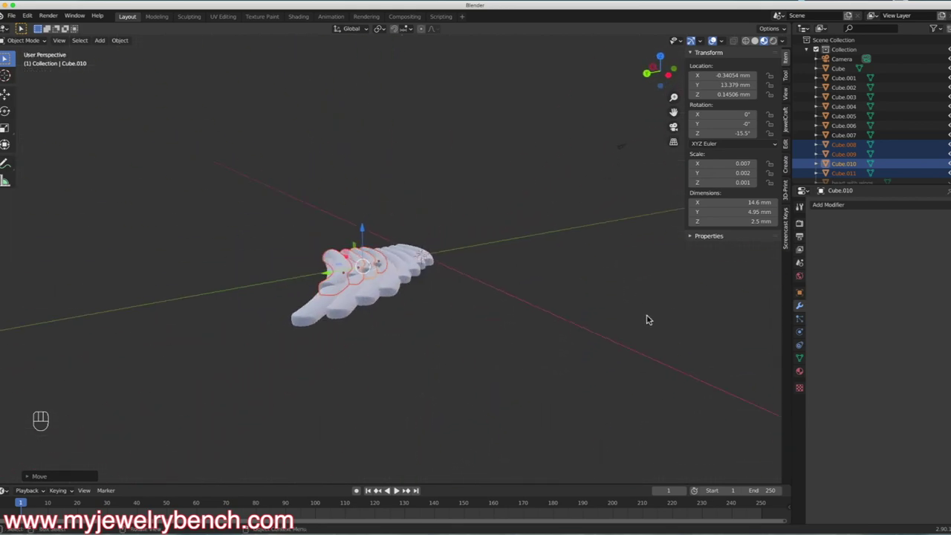
left_click(606, 319)
middle_click_drag(505, 344, 382, 366)
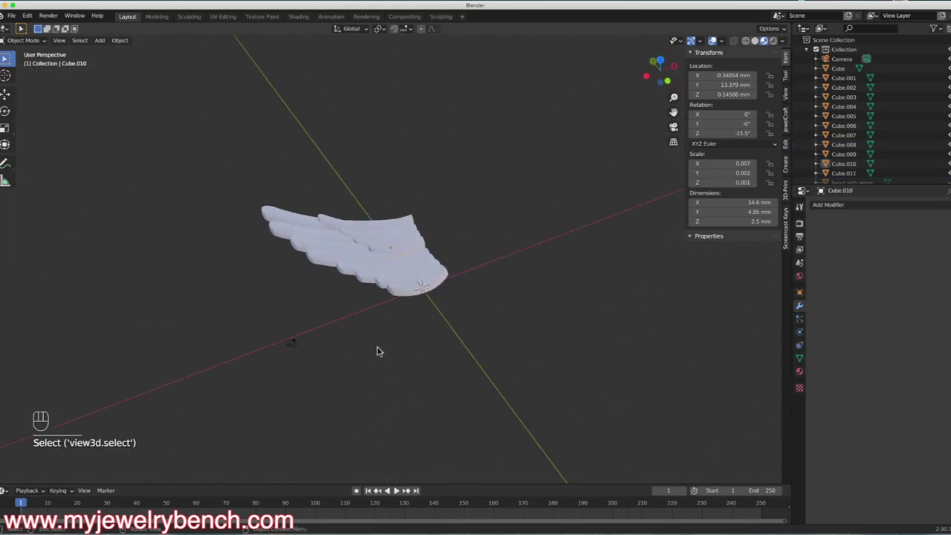
middle_click_drag(392, 242, 379, 226)
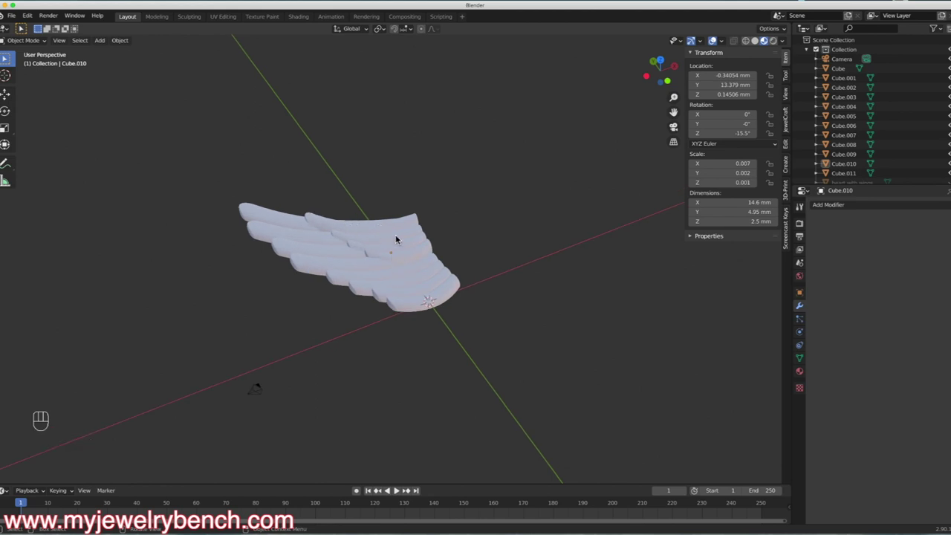
middle_click_drag(394, 251, 375, 228)
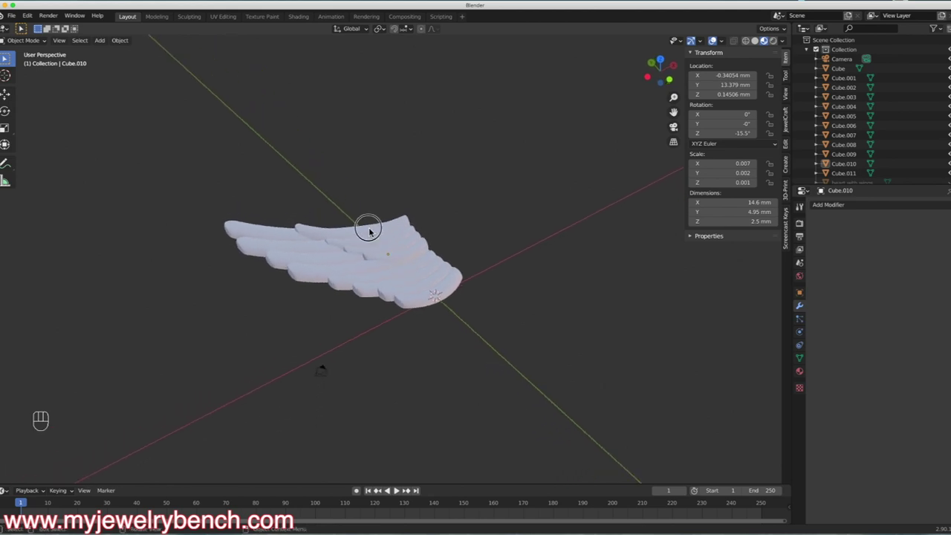
left_click(378, 238)
scroll(407, 235, "up", 3)
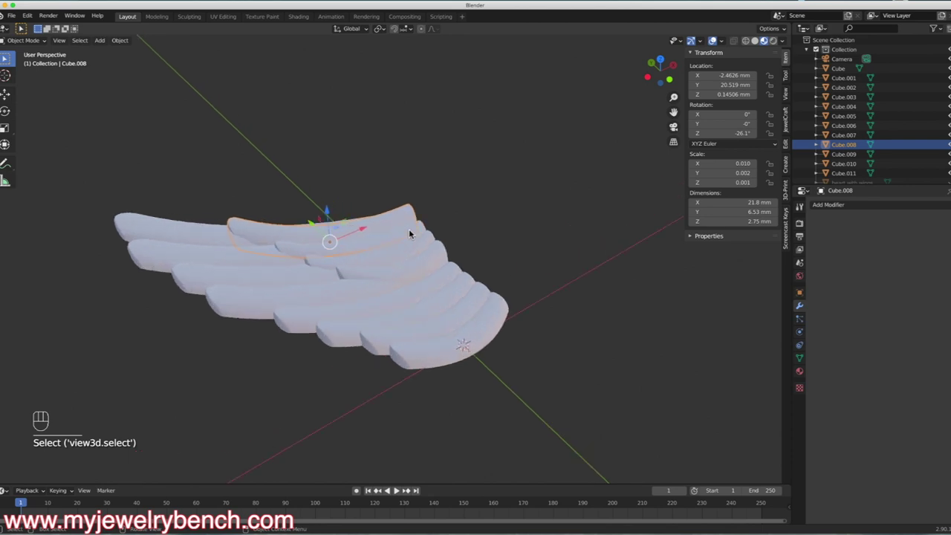
left_click(419, 229, "shift")
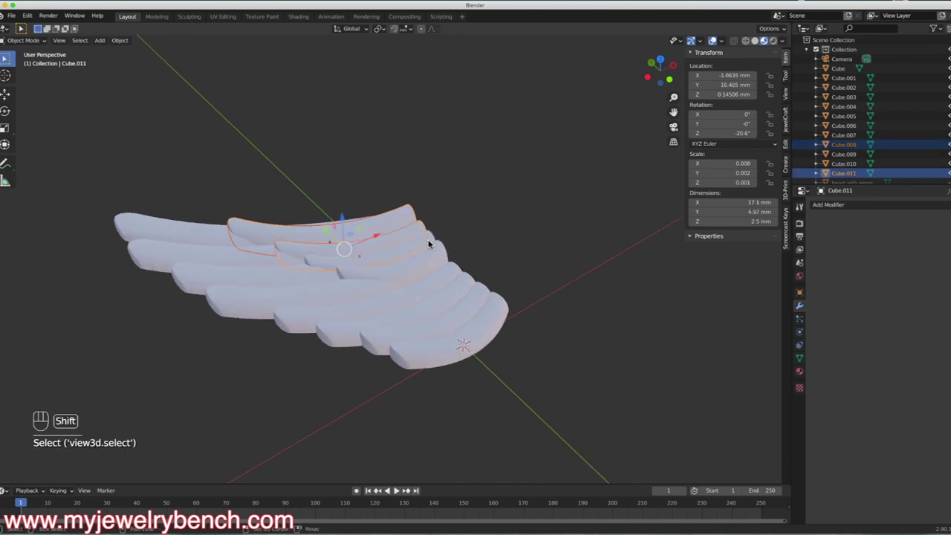
left_click(436, 248, "shift")
left_click(437, 253, "shift")
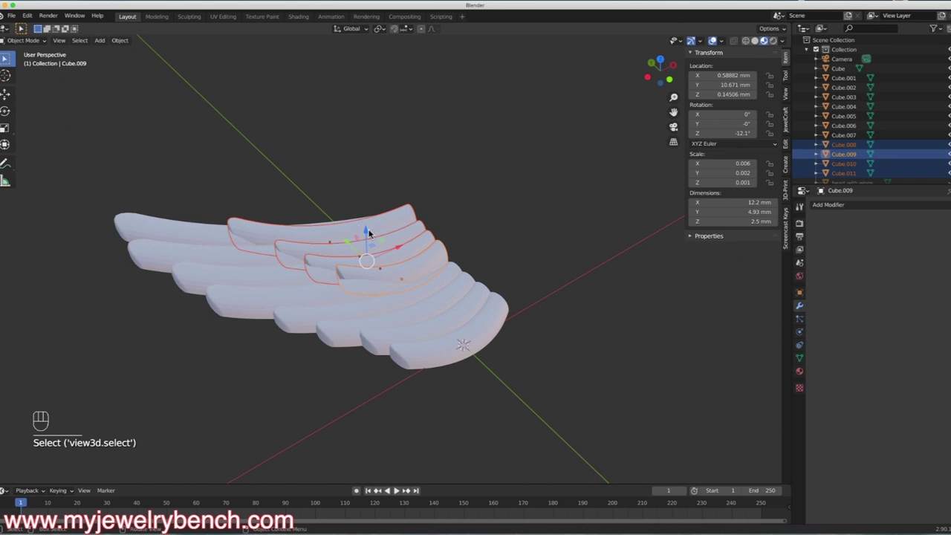
left_click_drag(366, 235, 366, 229)
left_click(522, 220)
- Compare the two-layer wing with the heart with wings reference image by showing and hiding the image
middle_click_drag(569, 281, 542, 258)
middle_click_drag(429, 174, 401, 244)
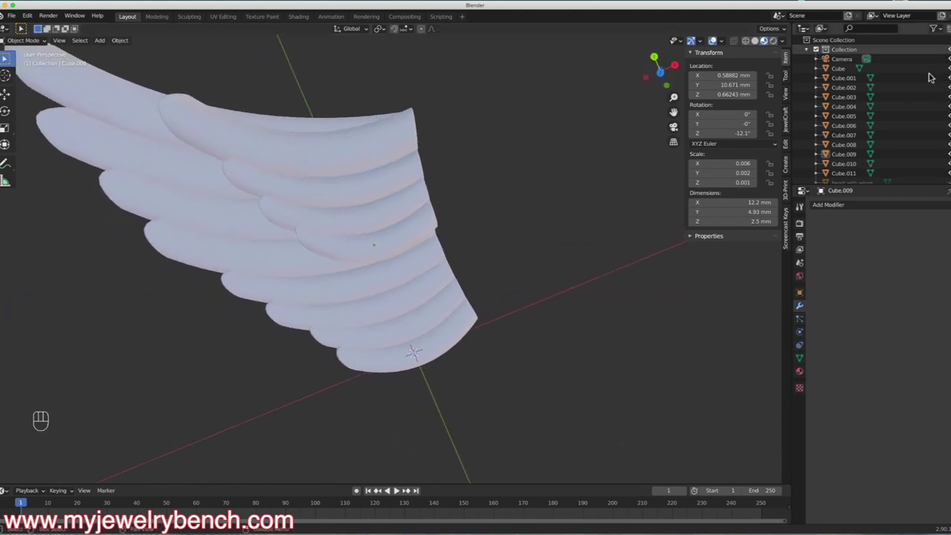
scroll(906, 141, "down", 1)
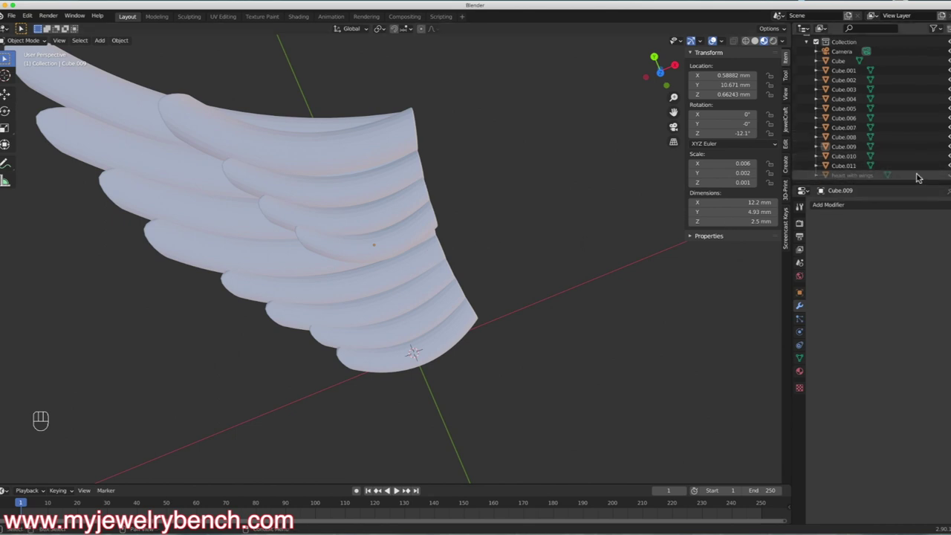
left_click(946, 174)
scroll(497, 200, "down", 5)
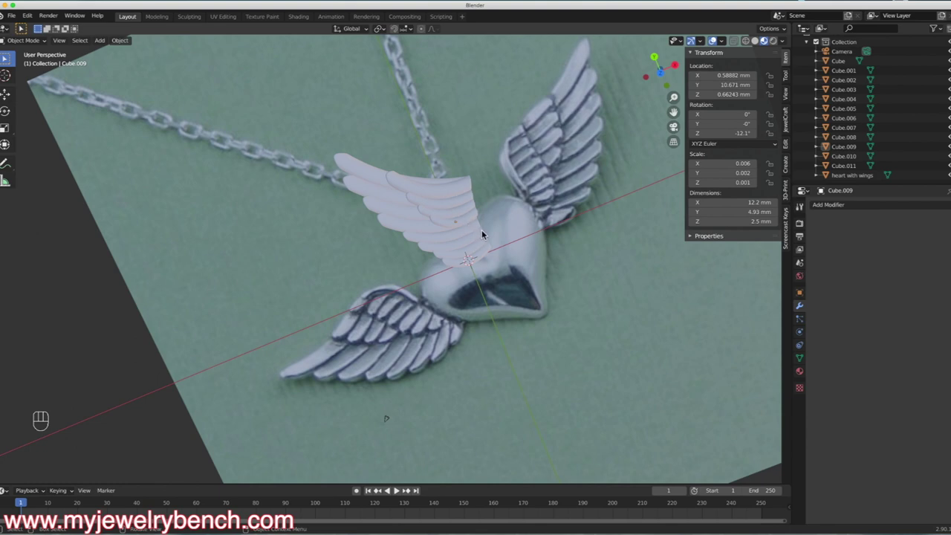
middle_click_drag(301, 184, 378, 174)
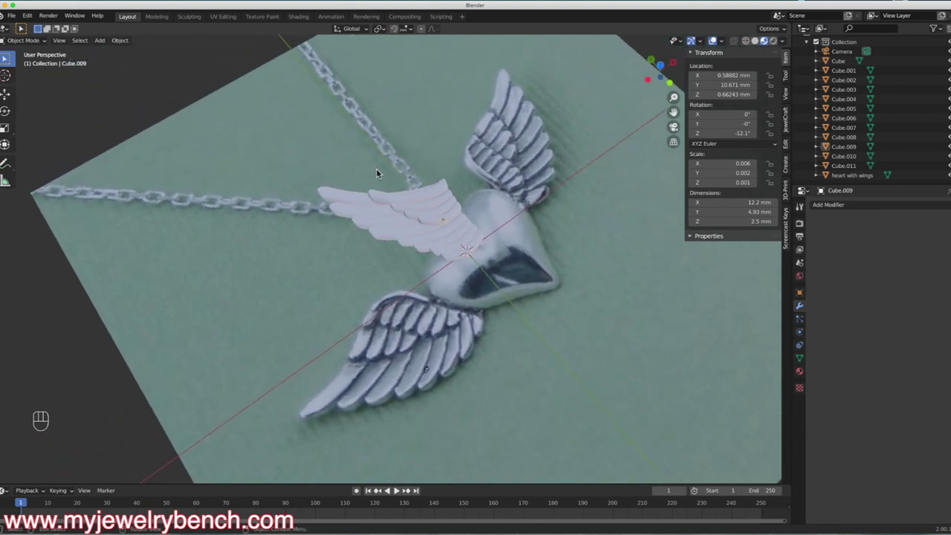
key("KP_Divide")
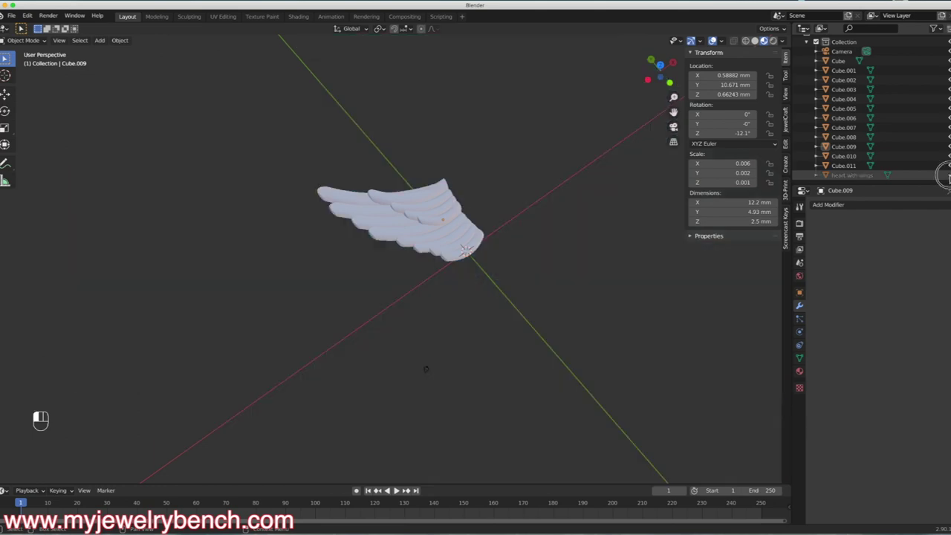
- Duplicate the seven lower first-layer feathers, leaving out the topmost, and place the copies about 30.5 mm along X and -9.6 mm along Y
middle_click_drag(542, 246, 439, 289)
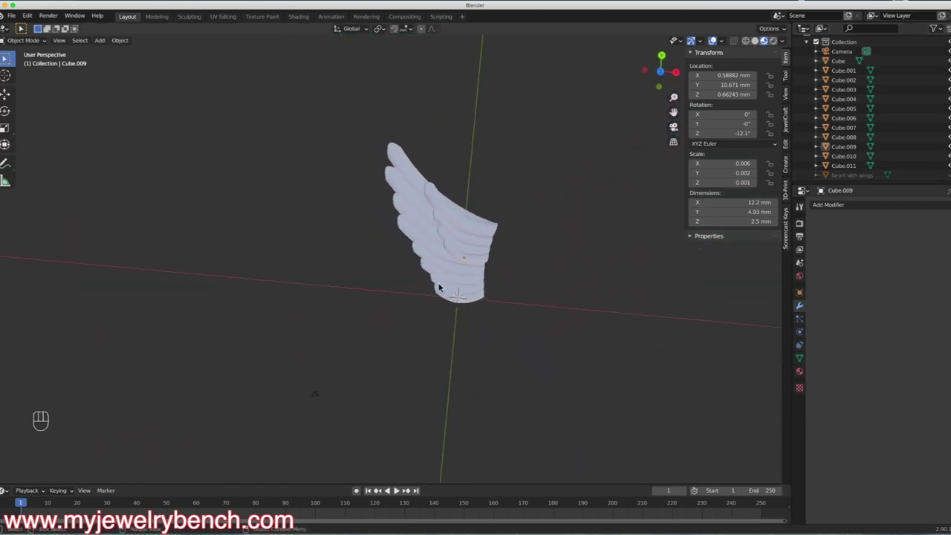
left_click(420, 206)
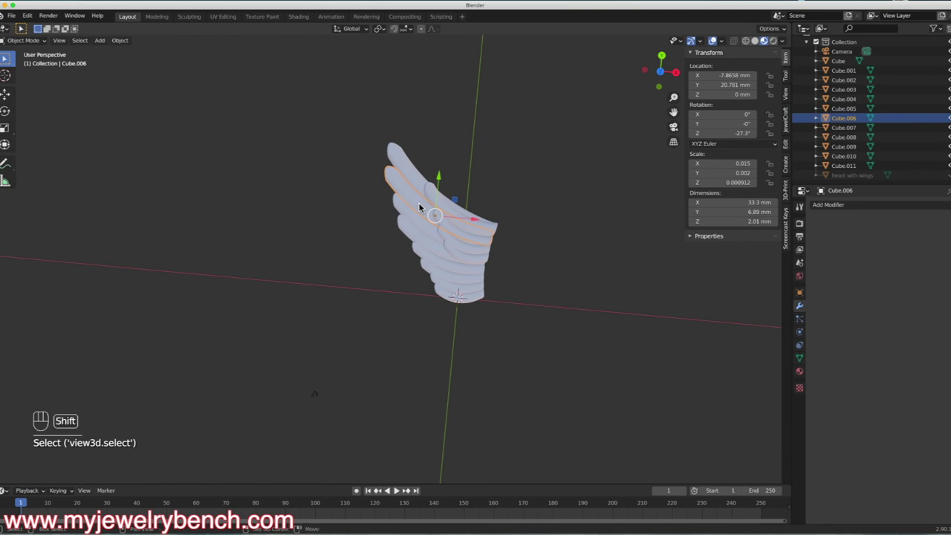
left_click(422, 224, "shift")
left_click(414, 239, "shift")
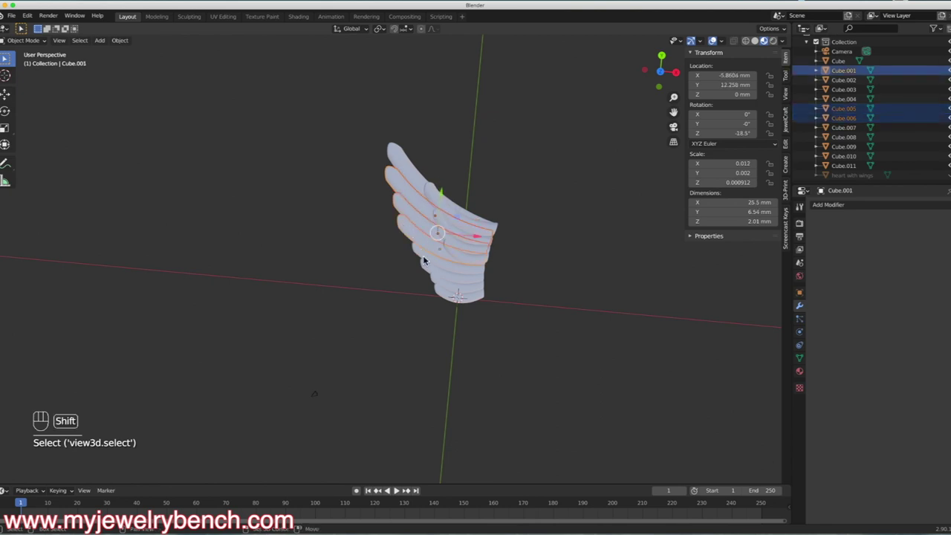
left_click(423, 260, "shift")
left_click(428, 270, "shift")
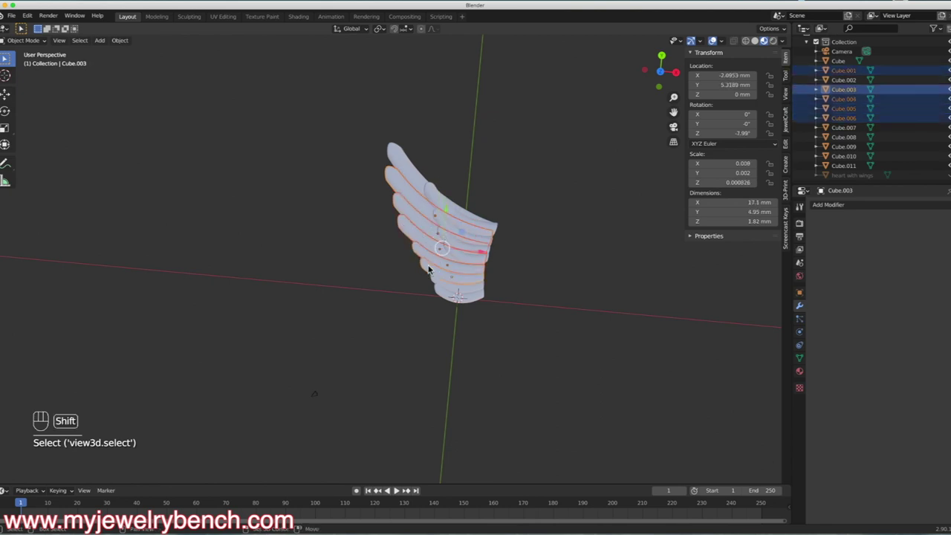
left_click(455, 296, "shift")
left_click(475, 299, "shift")
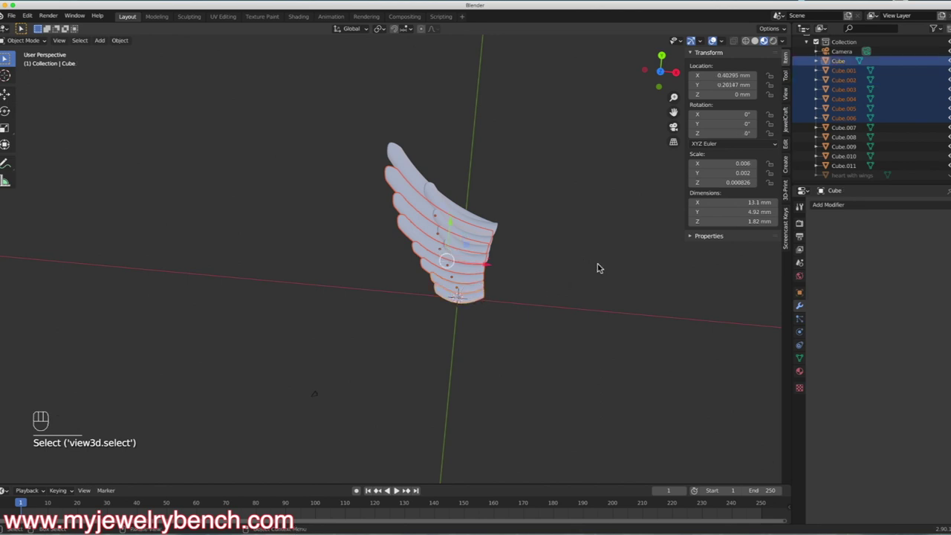
key("shift+d")
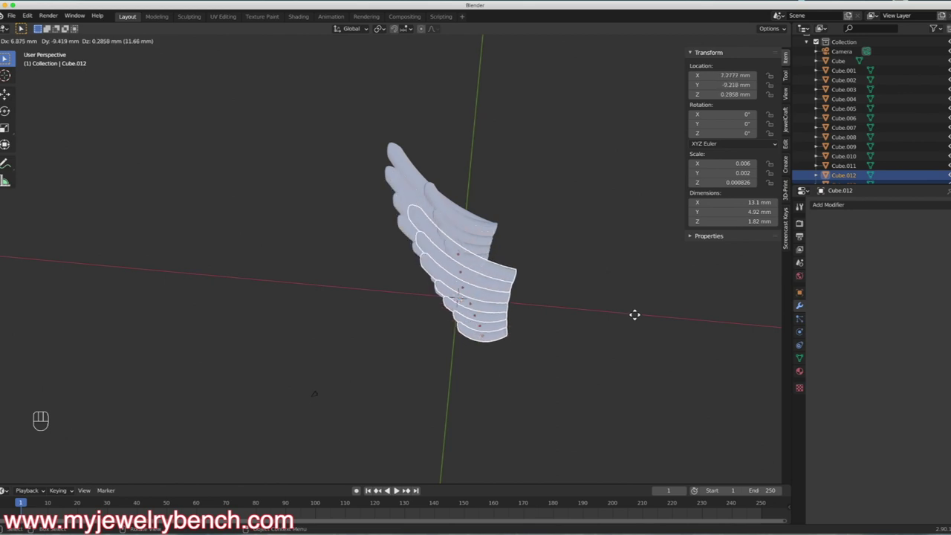
left_click(712, 316)
- Raise the seven copied feathers to about Z 1.86 mm and thicken them along Z, making the lowest one about 2.44 mm thick
key("KP_1")
scroll(587, 276, "up", 3)
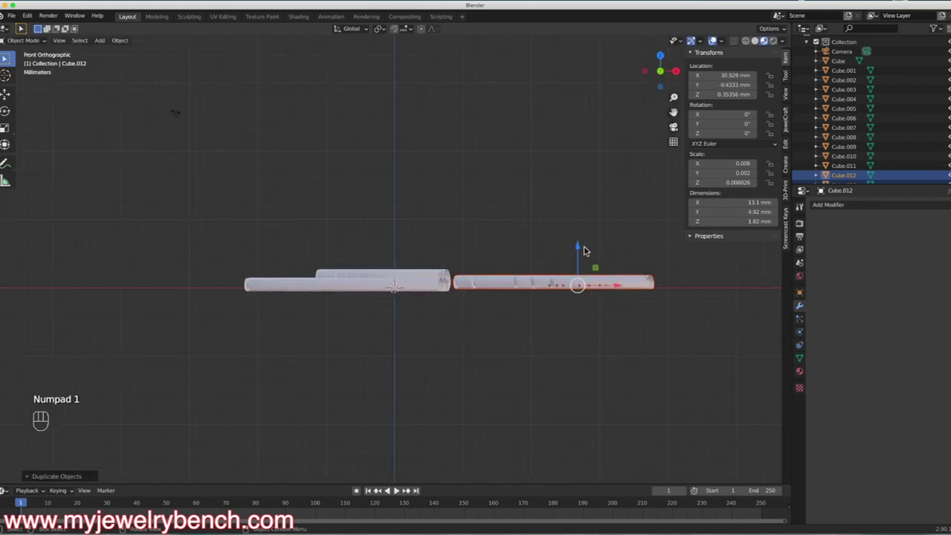
left_click_drag(576, 250, 580, 238)
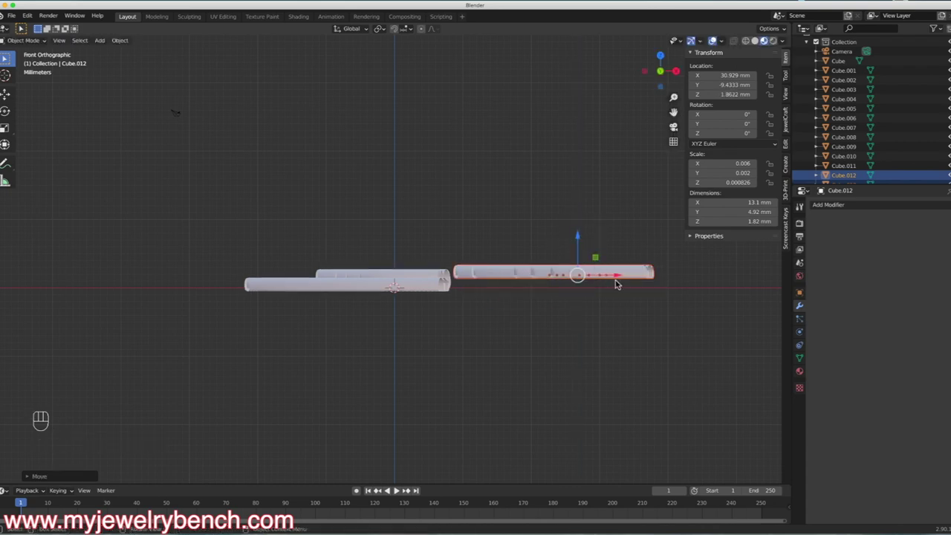
key("s")
key("z")
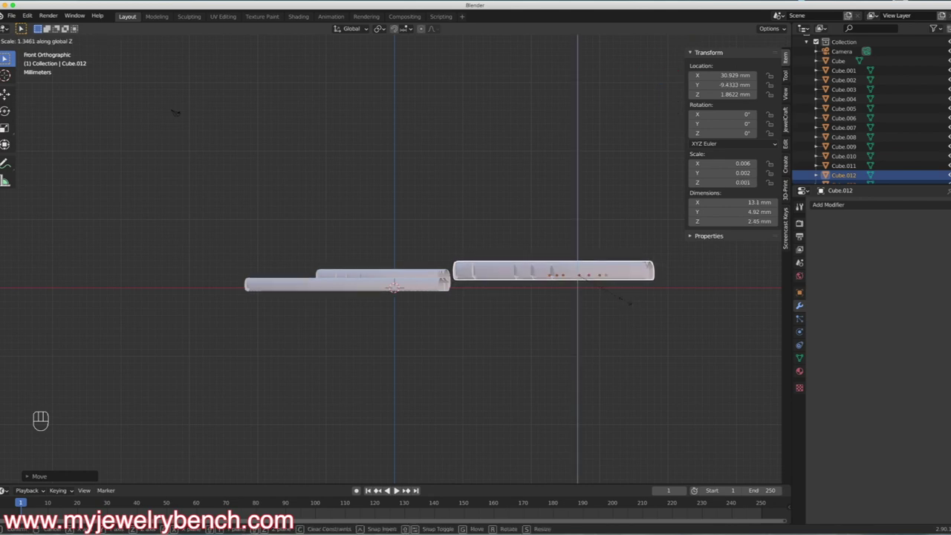
left_click(627, 304)
middle_click_drag(627, 304, 592, 291)
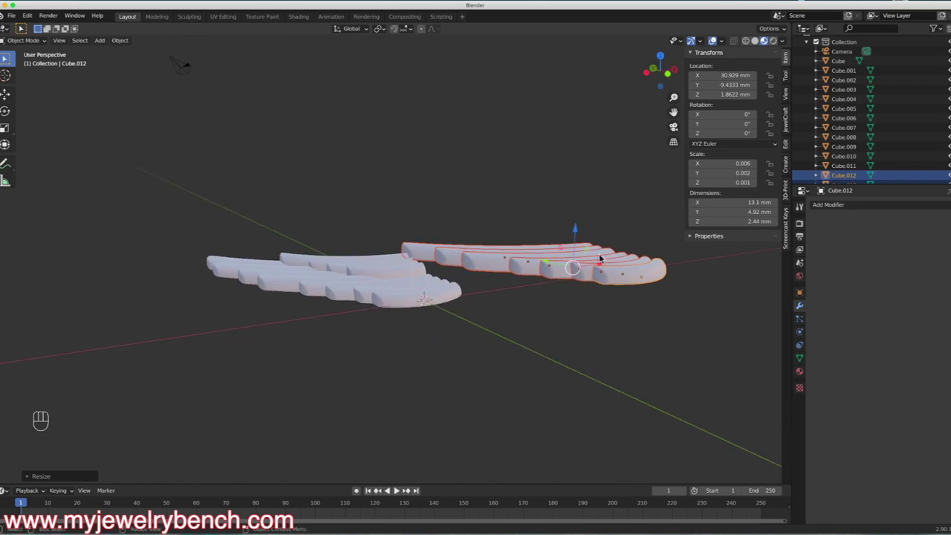
key("KP_7")
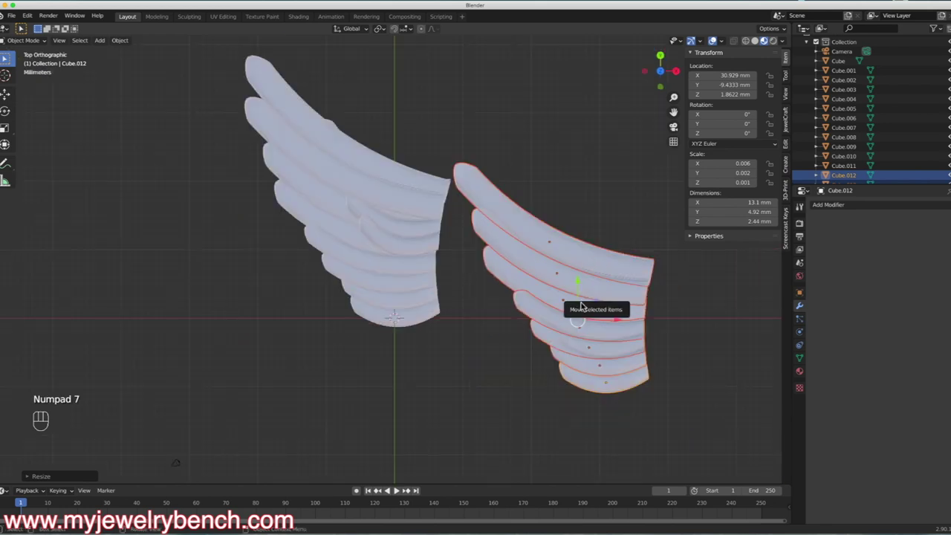
middle_click_drag(421, 209, 429, 228)
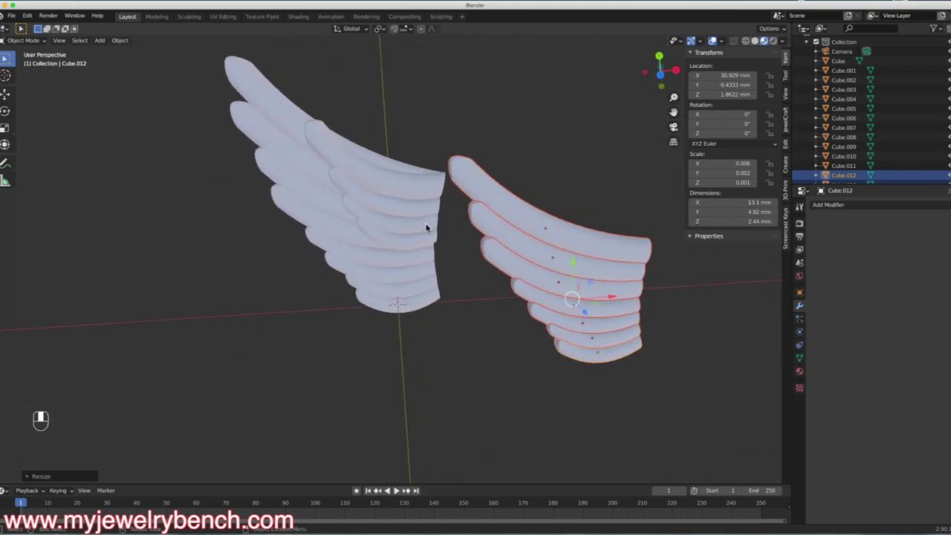
key("KP_7")
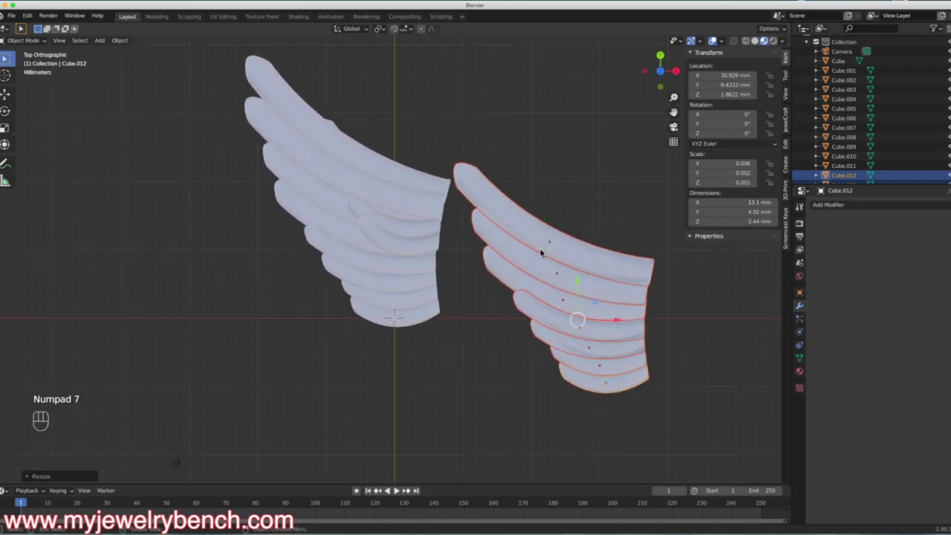
key("s")
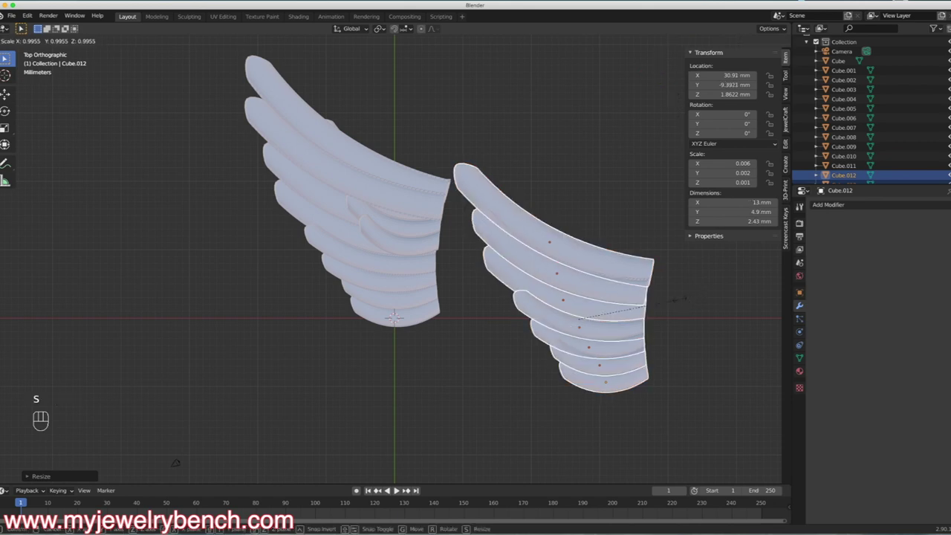
key("shift")
key("shift+z")
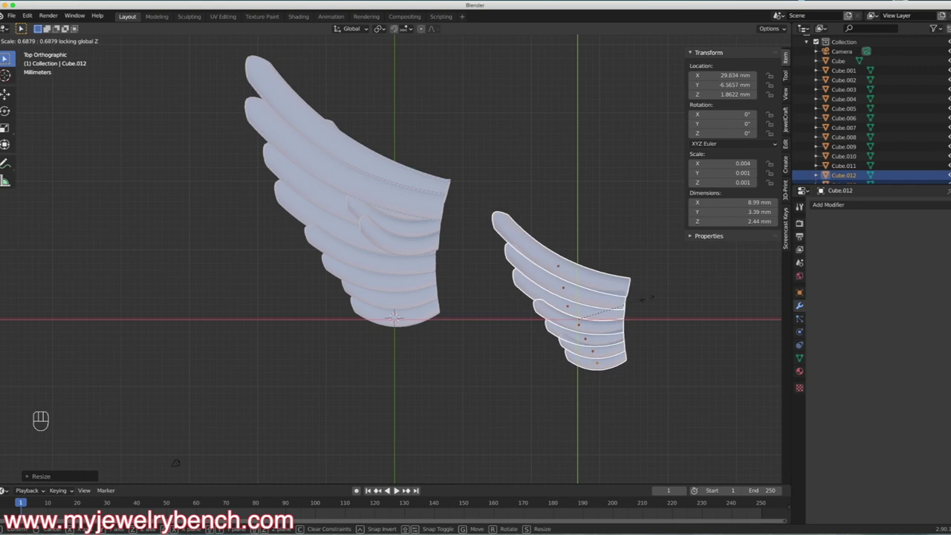
left_click(658, 297)
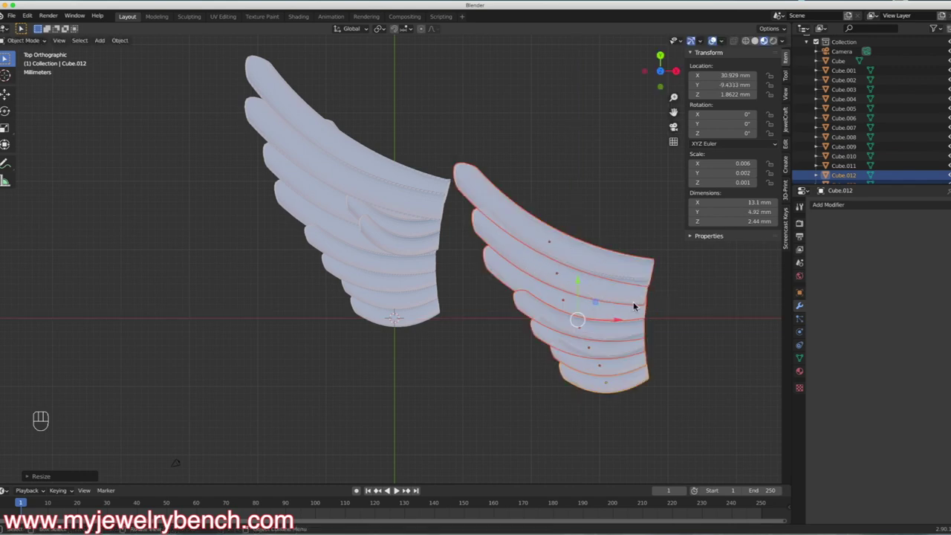
- Scale the seven copied feathers along X to about half, making the lowest one about 6.5 mm long
key("s")
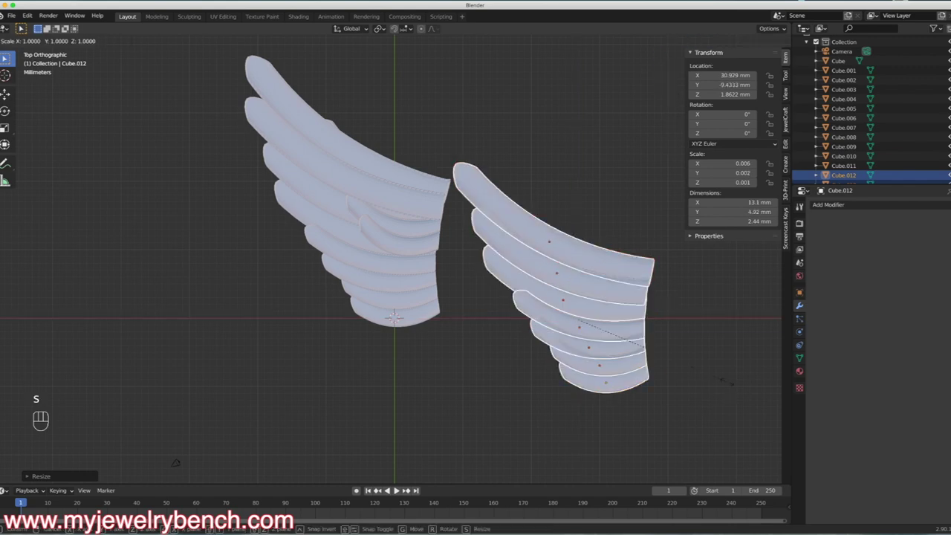
key("x")
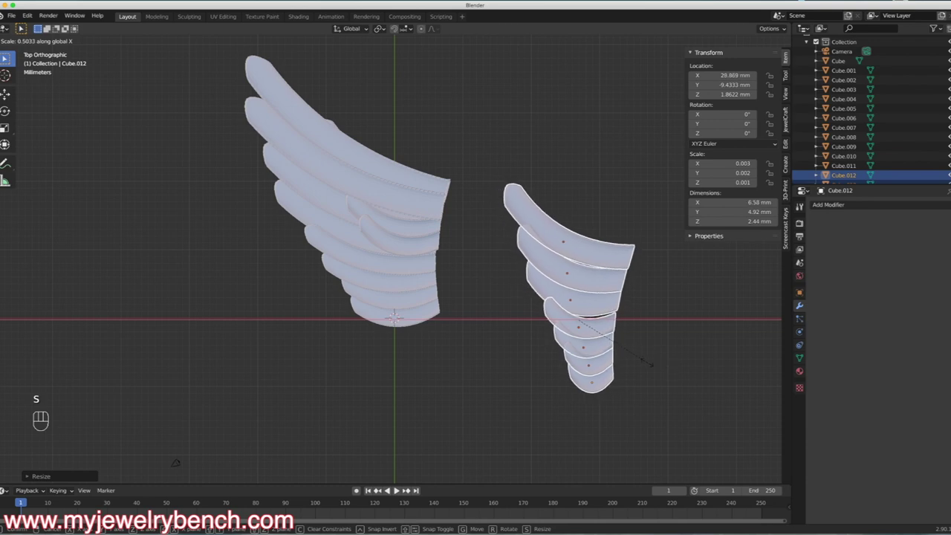
left_click(646, 368)
middle_click_drag(709, 375, 702, 350)
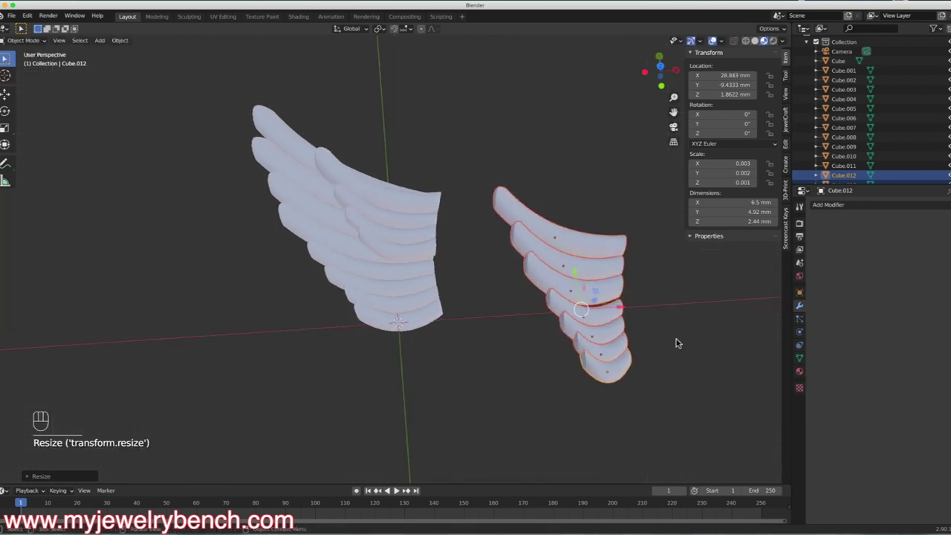
mouse_move(601, 272)
middle_mouse_down()
mouse_move(614, 215)
mouse_move(589, 228)
mouse_move(578, 262)
mouse_move(590, 285)
middle_mouse_up()
key("KP_7")
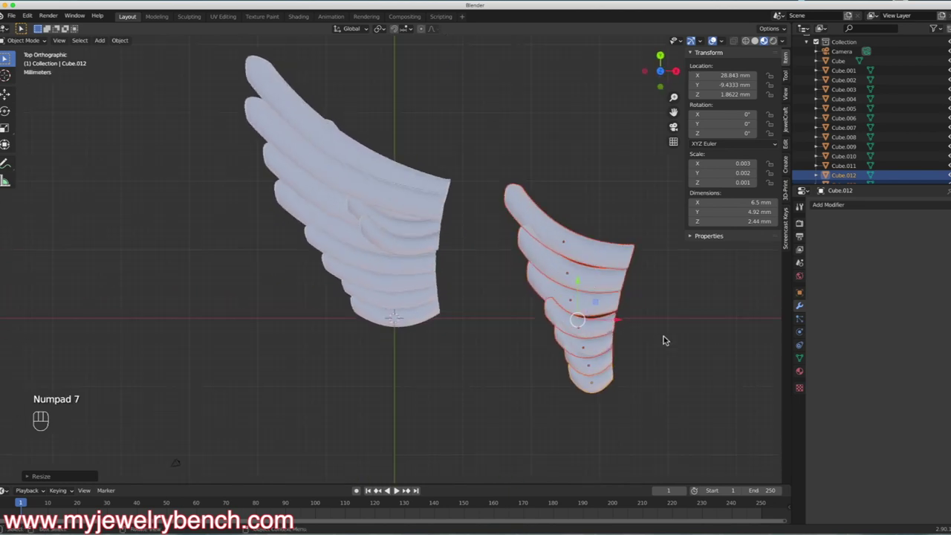
- Move the seven copies about -27 mm along X and 9.5 mm along Y onto the wing, and shorten the lowest to about 4.47 mm along X
key("g")
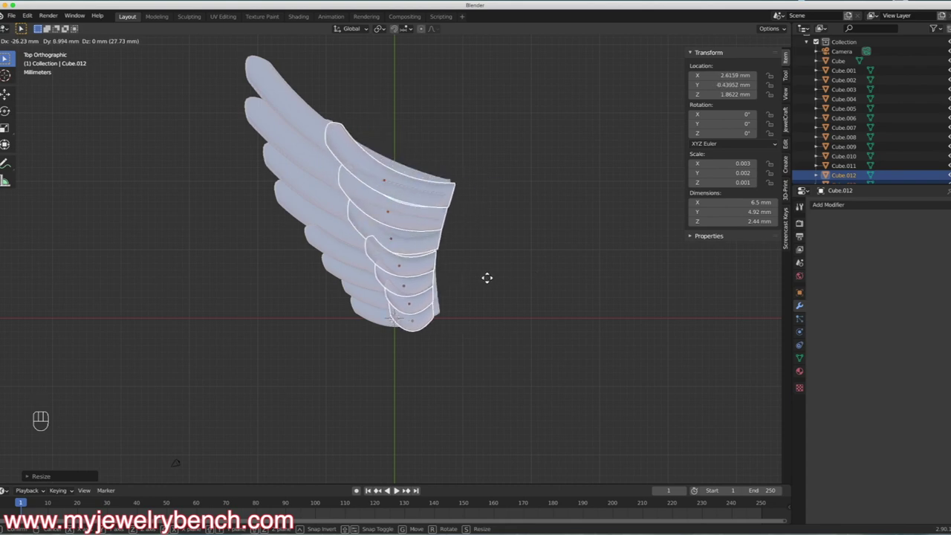
left_click(480, 275)
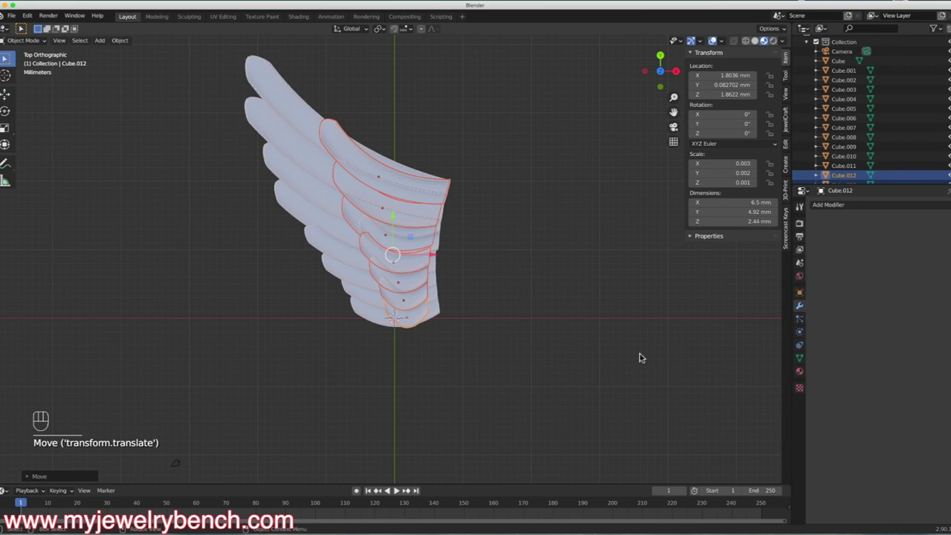
key("s")
key("x")
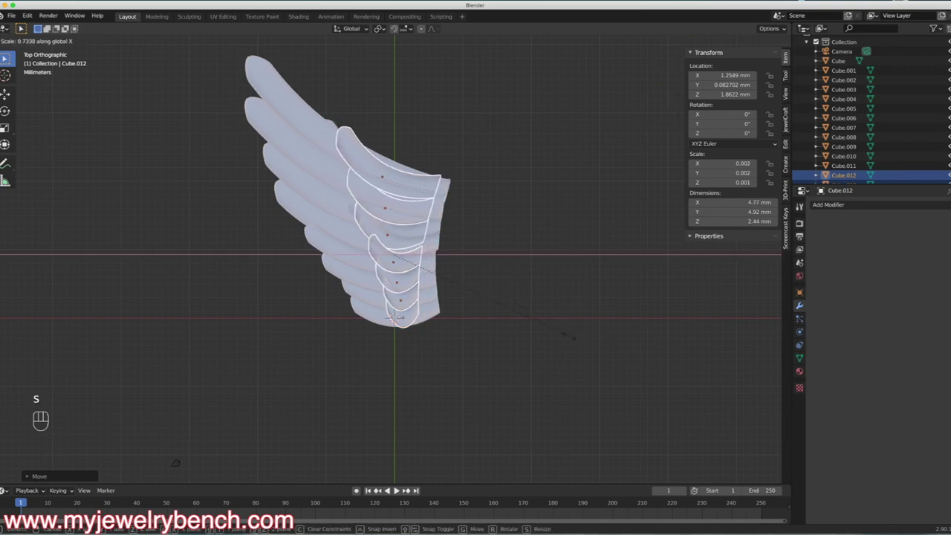
left_click(553, 338)
- Thin the seven copied feathers along Z, making the lowest one about 1.57 mm thick
middle_click_drag(554, 338, 456, 259)
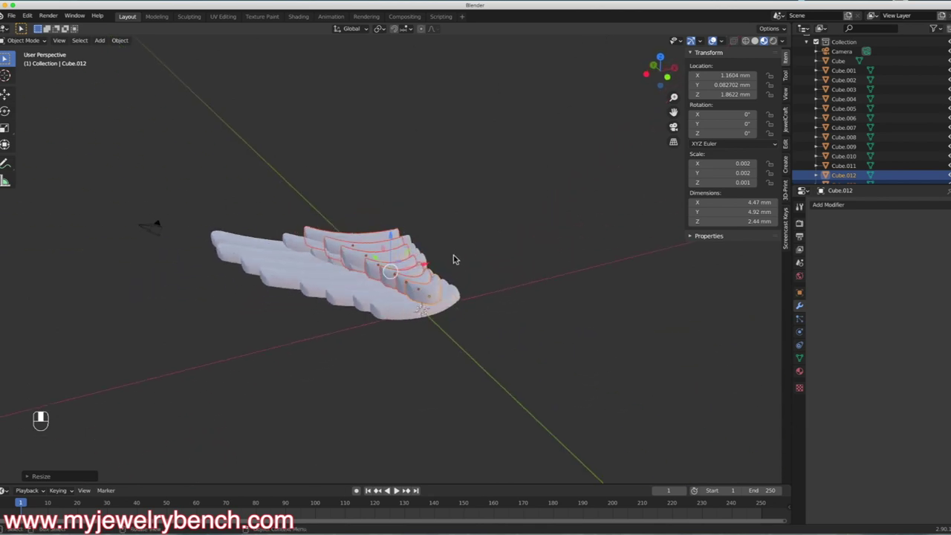
key("s")
key("z")
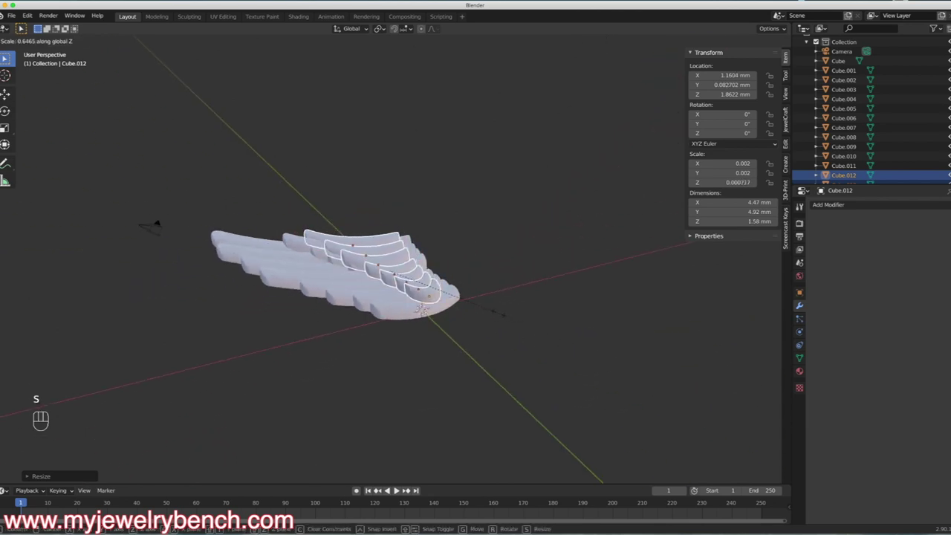
left_click(497, 314)
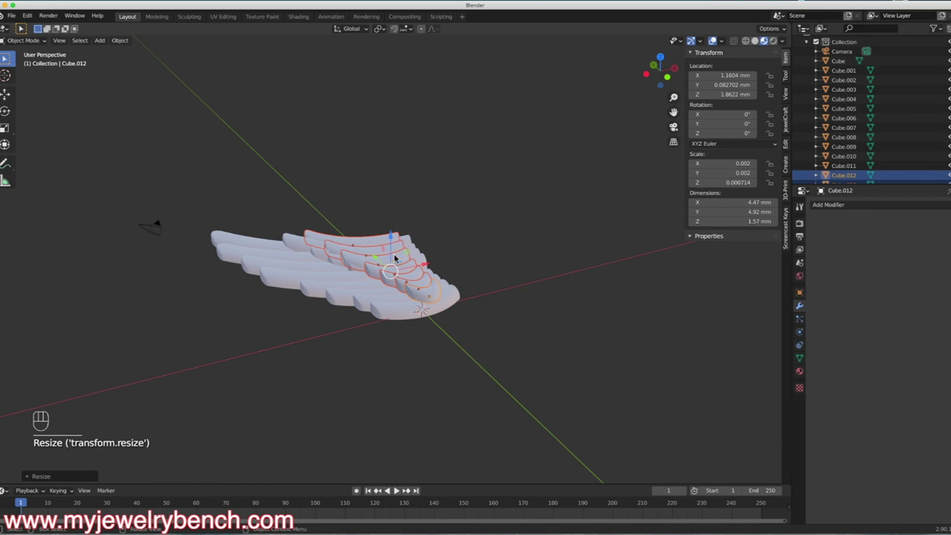
- Move the seven third-layer feathers about 1.8 mm along X toward the wing's inner edge
key("KP_7")
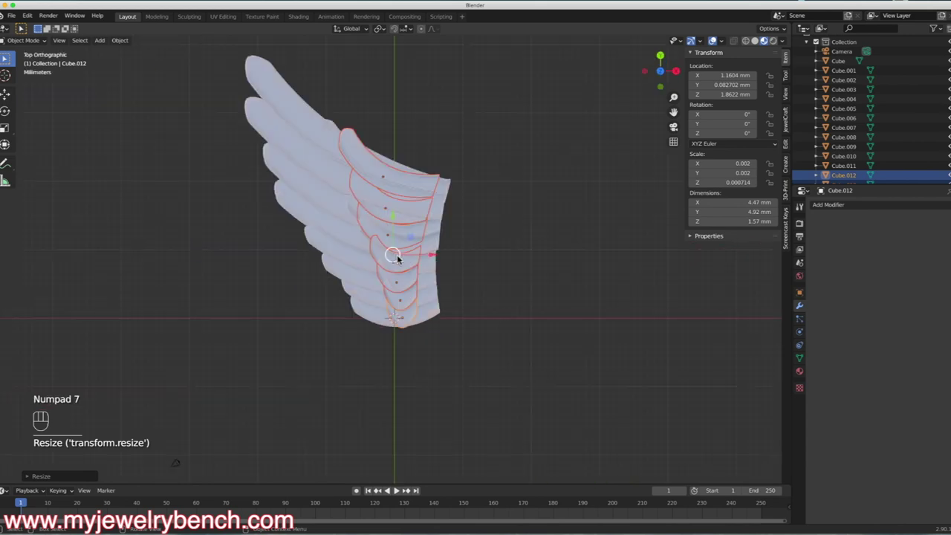
key("g")
key("x")
left_click(448, 265)
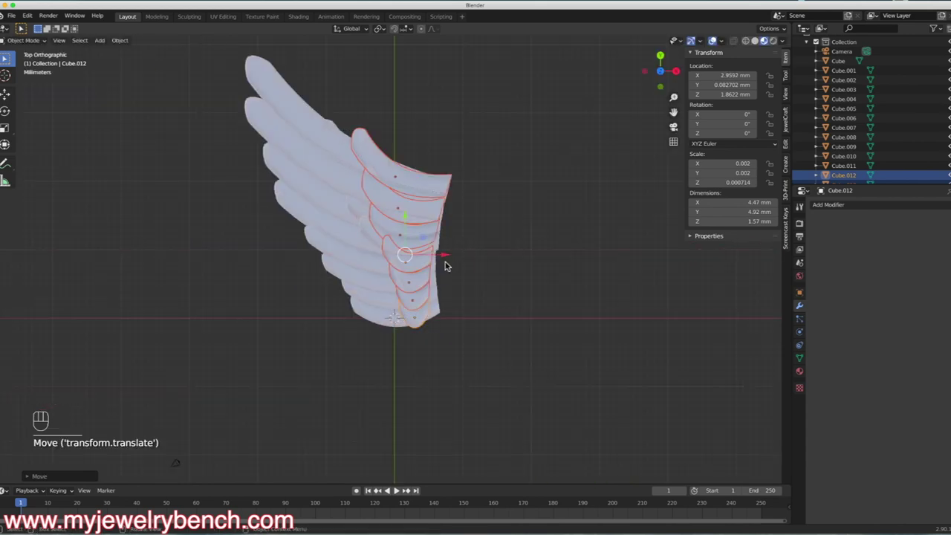
- Rotate the seven third-layer feathers about 5.56° around Z and move them about 1.3 mm along X
key("r")
key("z")
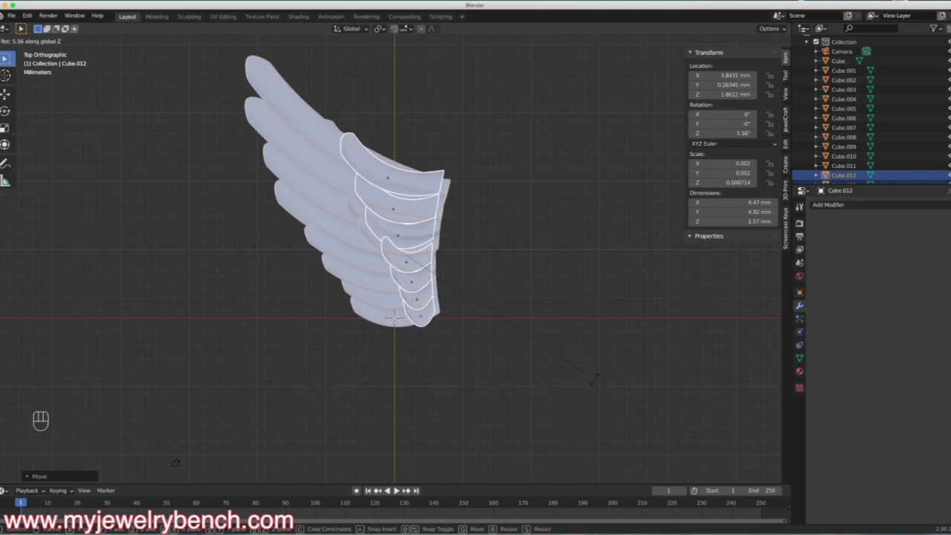
left_click(597, 385)
key("g")
key("x")
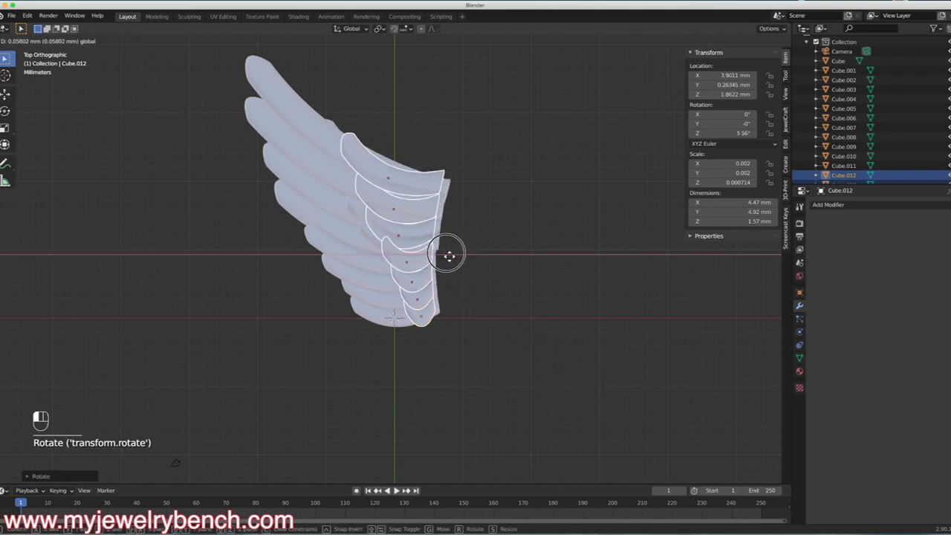
left_click(457, 258)
- Lower the third-layer feathers to about Z 1.4 mm and thicken them along Z, making the lowest one about 2.12 mm thick
middle_click_drag(471, 295, 442, 215)
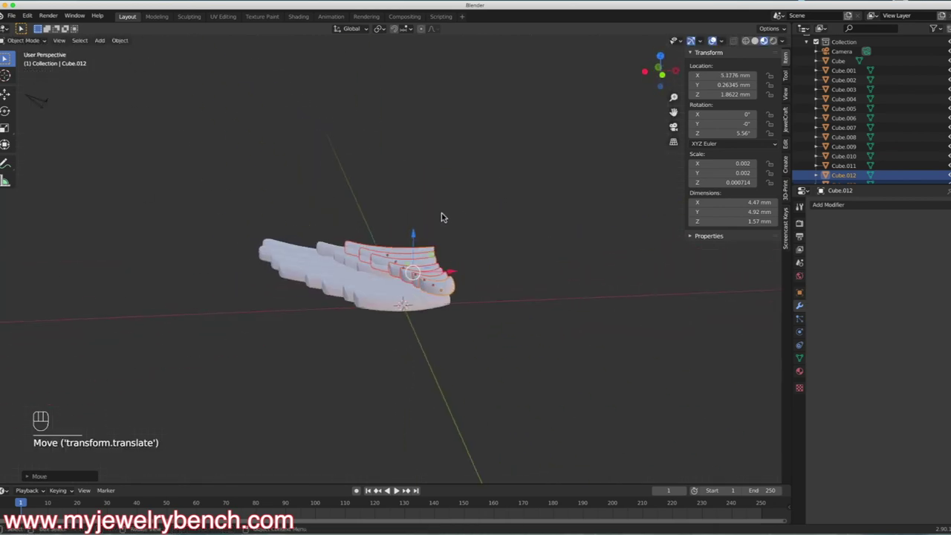
key("KP_1")
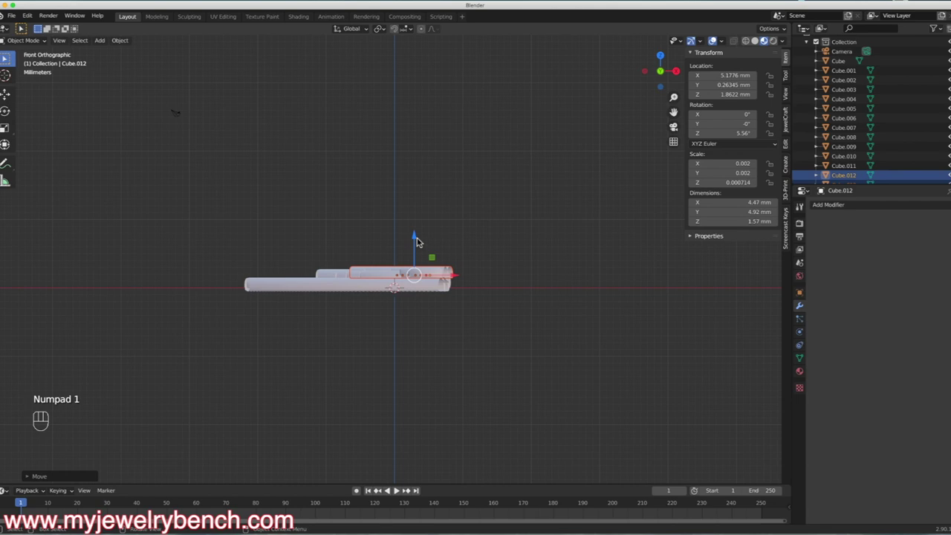
left_click_drag(415, 241, 418, 244)
key("s")
key("z")
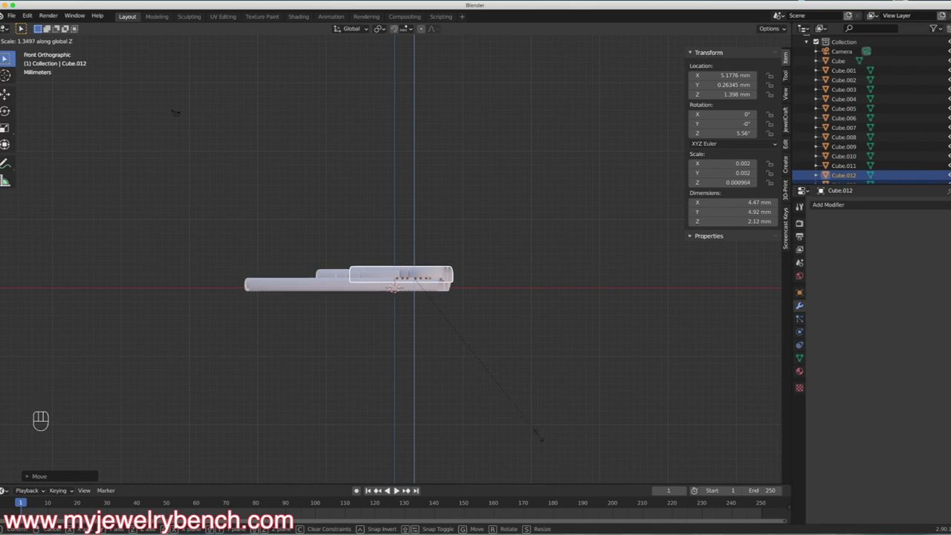
left_click(537, 434)
- Scale the third-layer feathers to about 0.73 along Y and move them about 2.4 mm along Y to meet the wing's upper edge
middle_click_drag(518, 408, 487, 391)
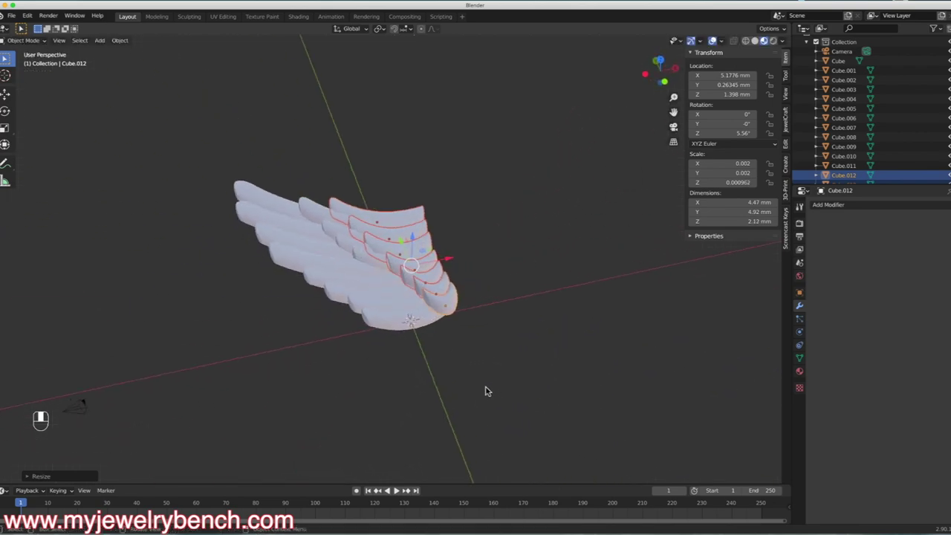
key("s")
key("y")
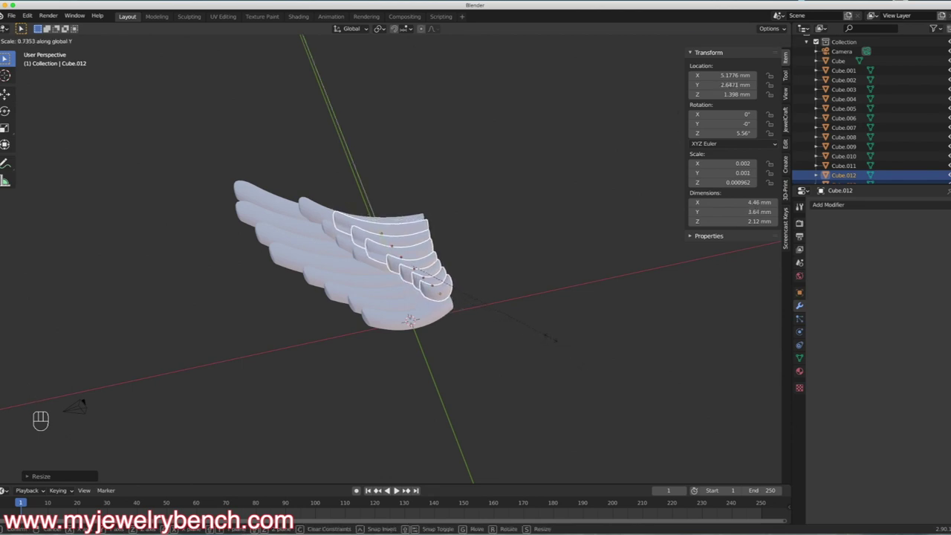
left_click(551, 338)
key("KP_7")
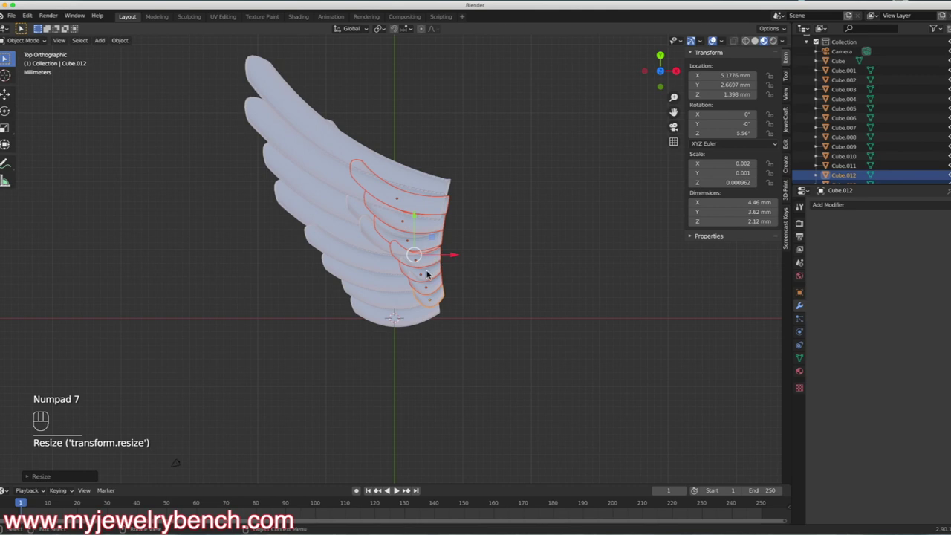
key("g")
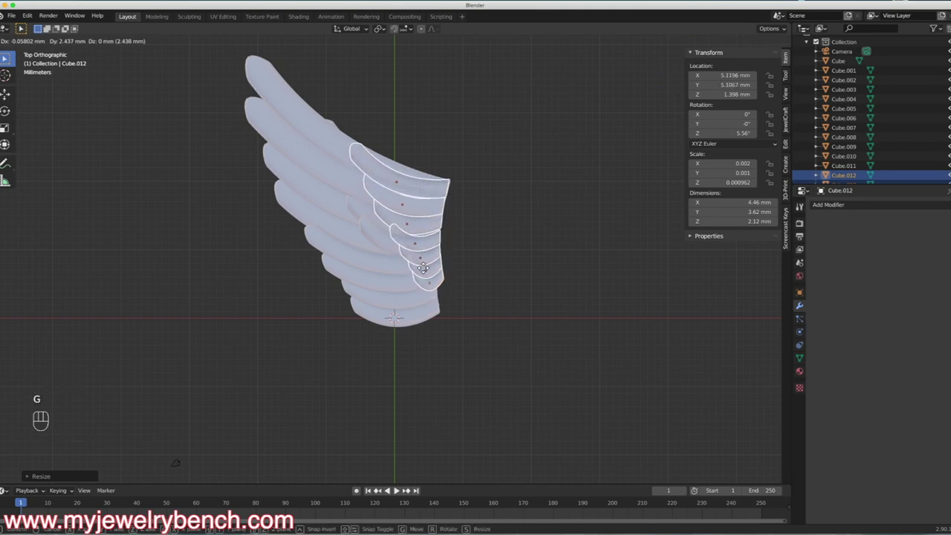
left_click(423, 267)
- Rotate the third-layer feathers about -5.65° around Z and nudge them about -0.46 mm along X and 0.35 mm along Y
key("r")
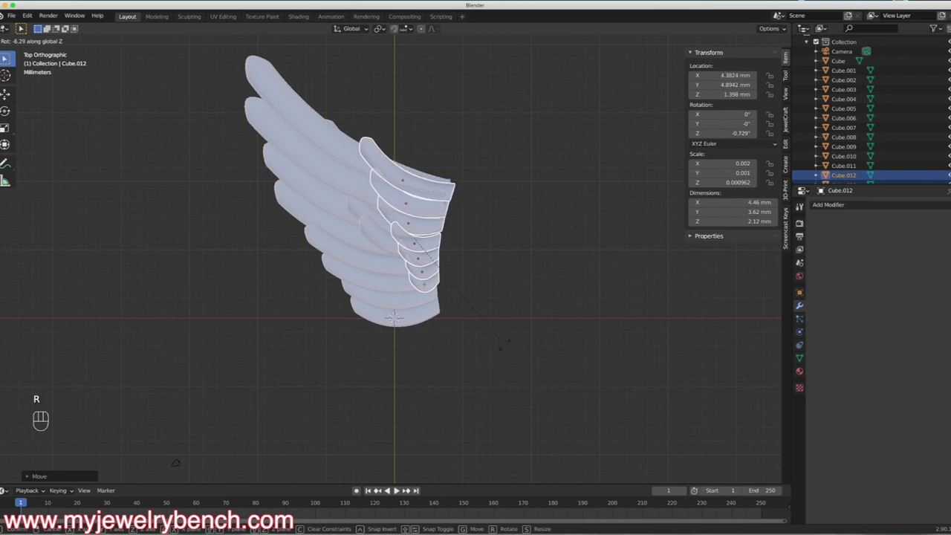
left_click(505, 348)
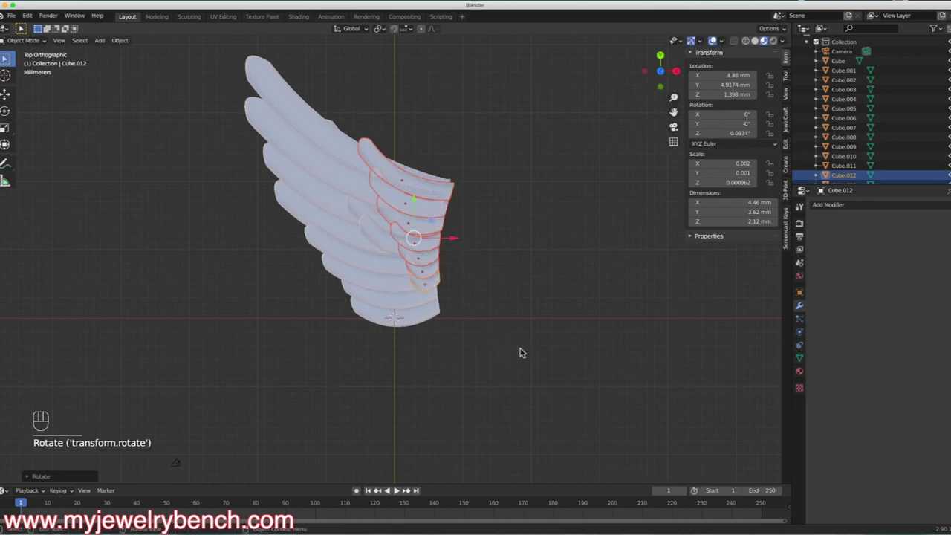
key("g")
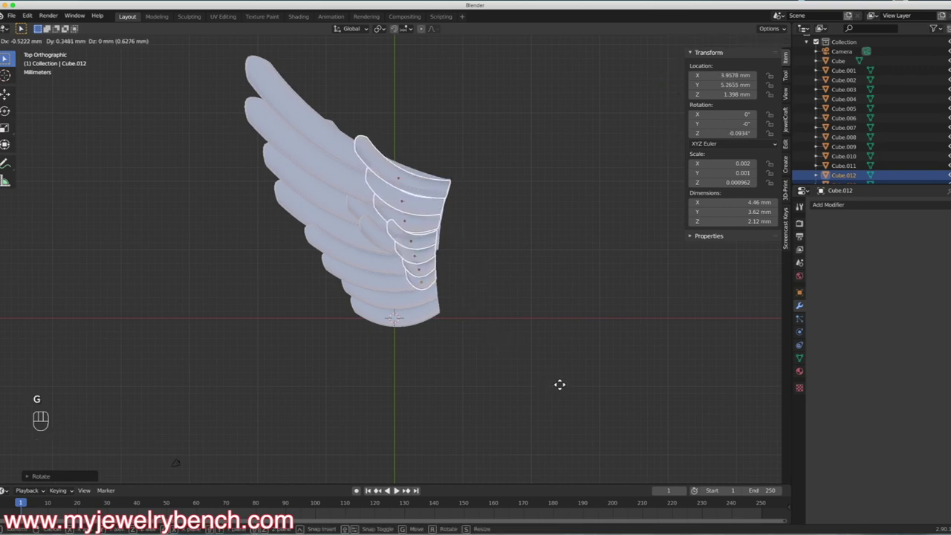
left_click(559, 385)
- Shift the third-layer feathers about -0.6 mm along Y and deselect them
middle_click_drag(558, 385, 489, 388)
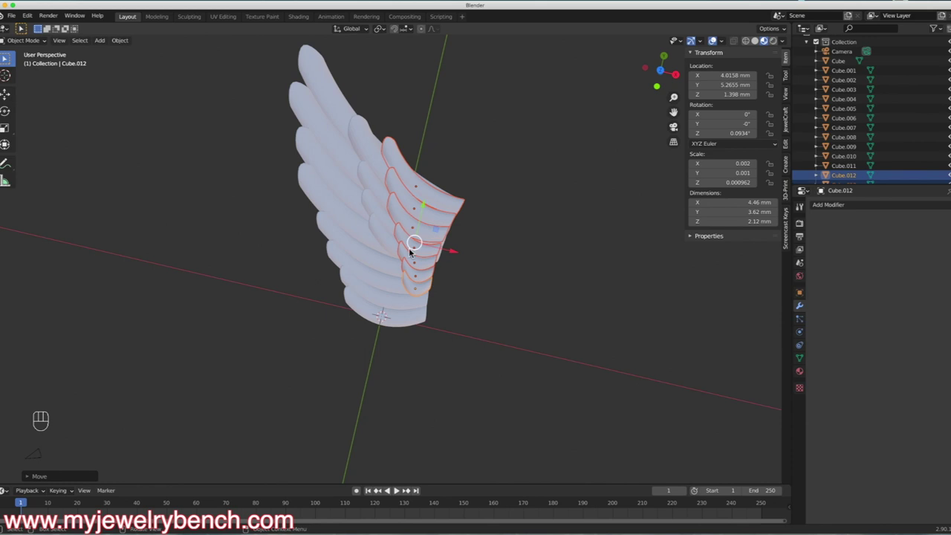
left_click_drag(422, 210, 424, 216)
middle_click_drag(427, 223, 485, 314)
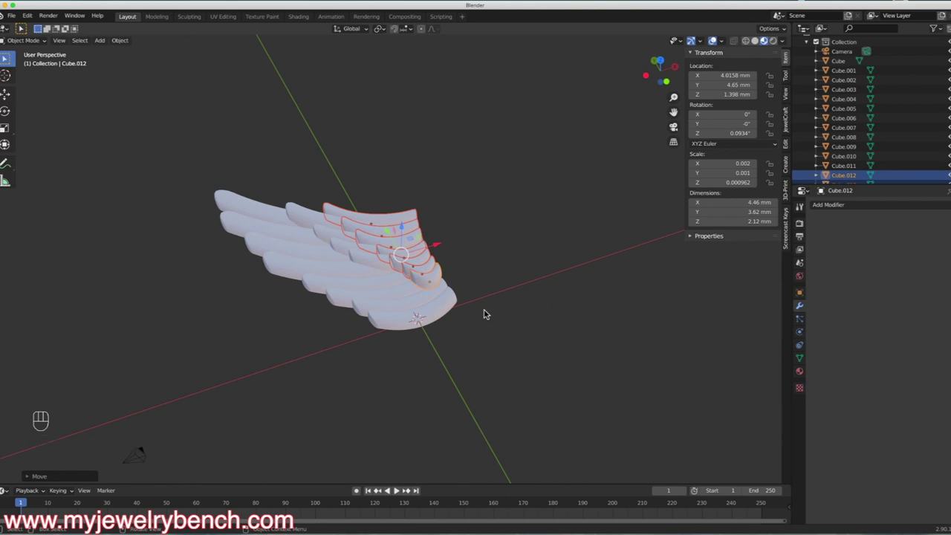
key("Tab")
key("Tab")
left_click(485, 336)
- Show the heart with wings reference image and compare the three-layer wing with it
middle_click_drag(486, 334, 532, 333)
scroll(904, 175, "down", 4)
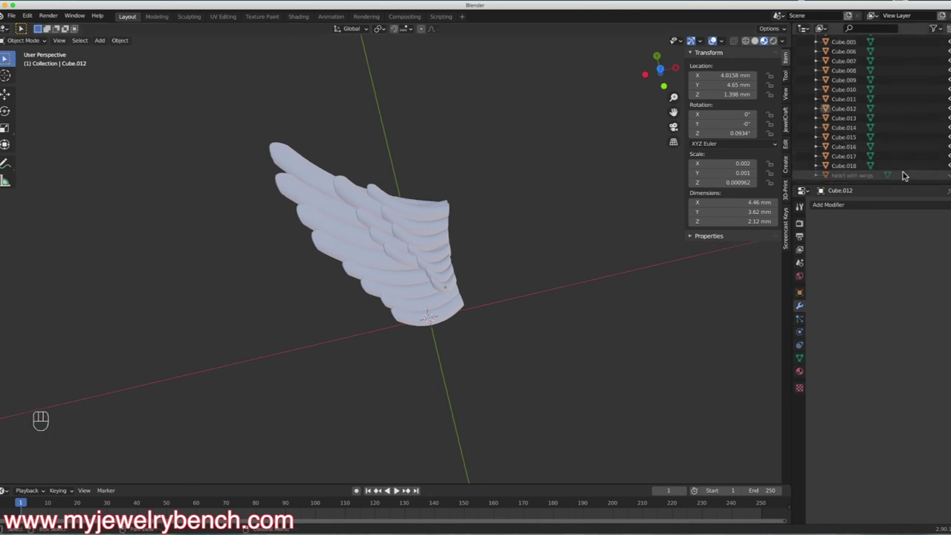
left_click(947, 175)
scroll(420, 361, "up", 3)
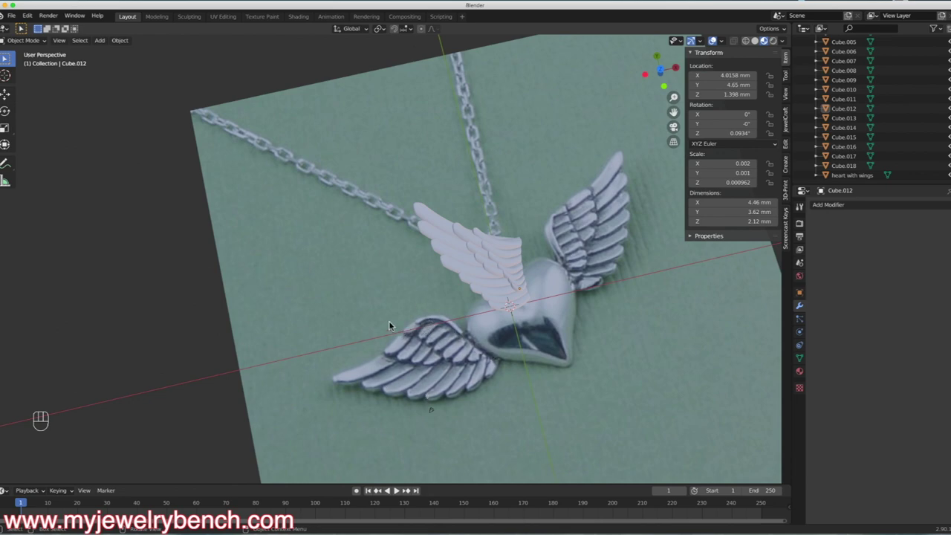
scroll(350, 378, "down", 2)
scroll(669, 199, "up", 3)
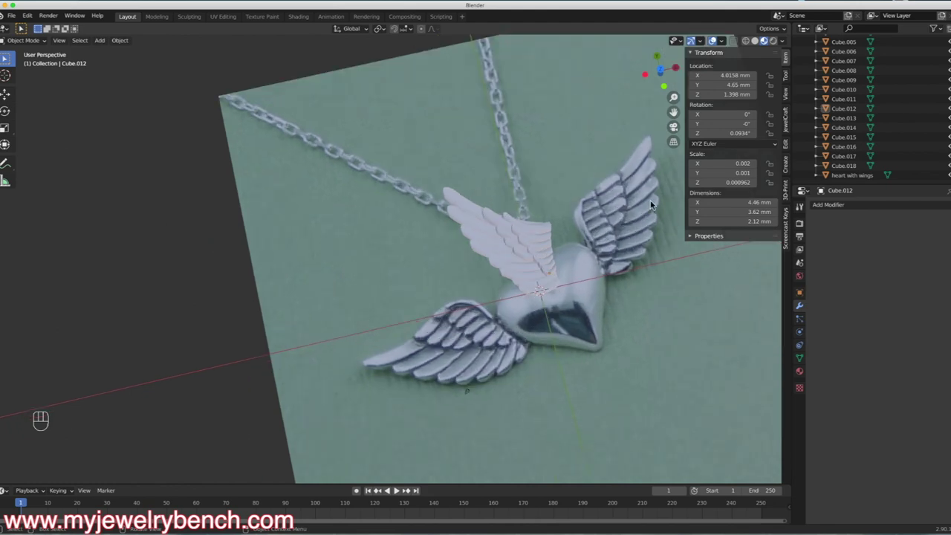
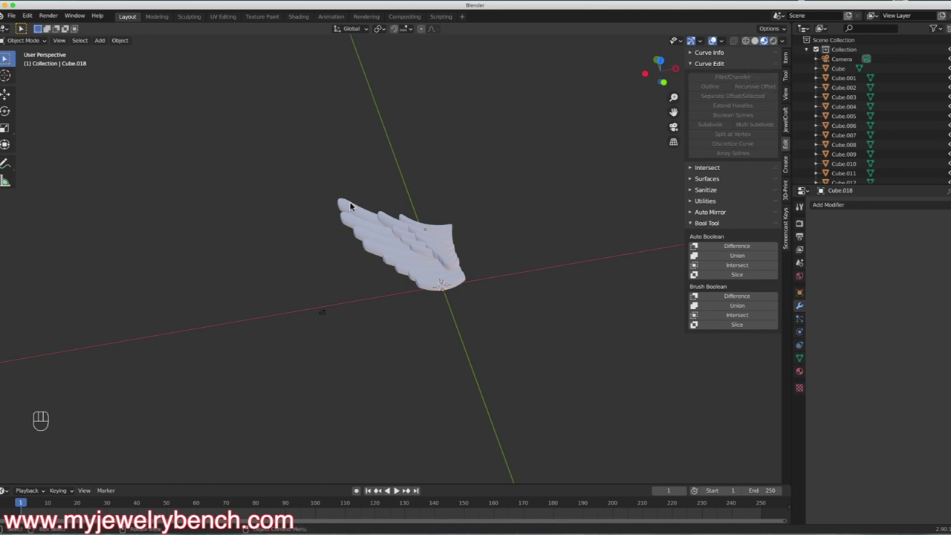
- Select all the feathers of the three-layer wing and join them into one object
left_click_drag(302, 185, 506, 299)
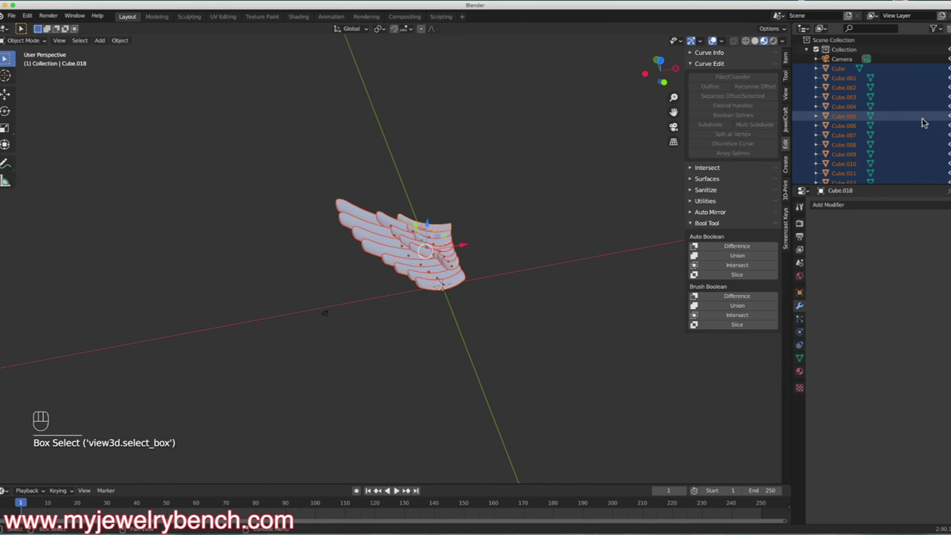
scroll(913, 119, "down", 3)
scroll(851, 148, "up", 3)
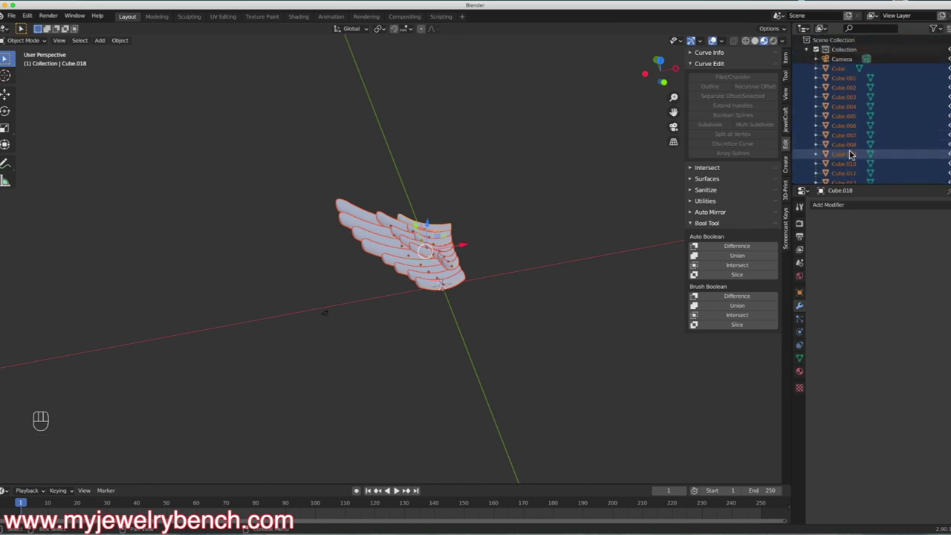
middle_click_drag(159, 240, 412, 235)
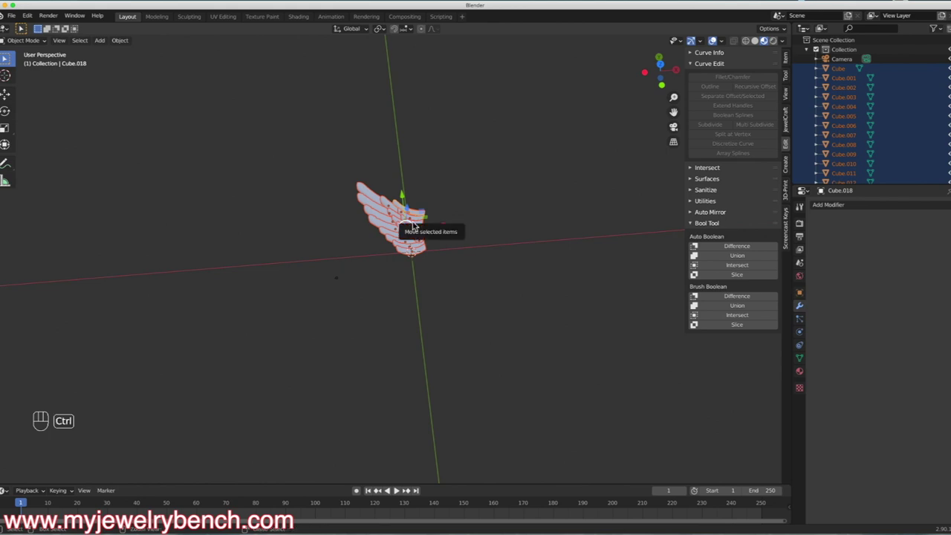
key("ctrl+j")
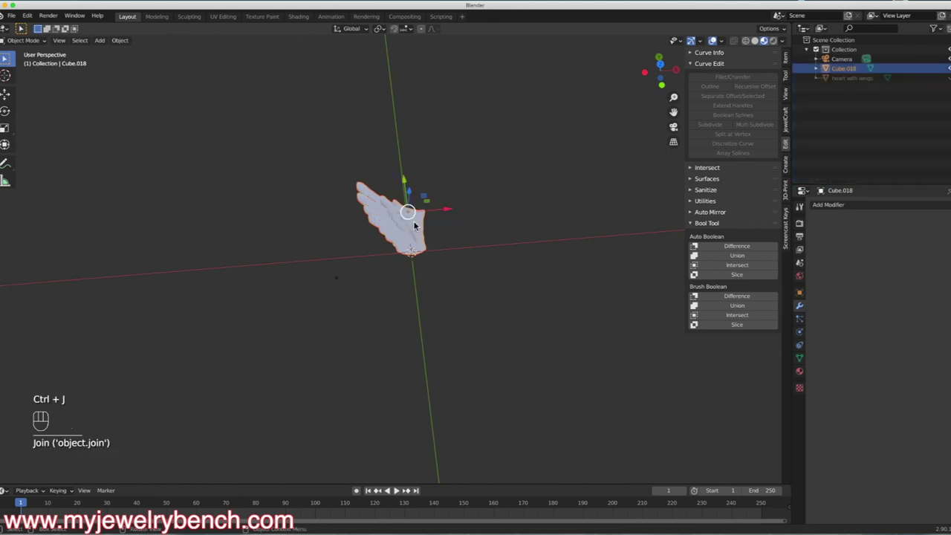
- Rename the joined wing object as Feather and deselect it
double_click(840, 69)
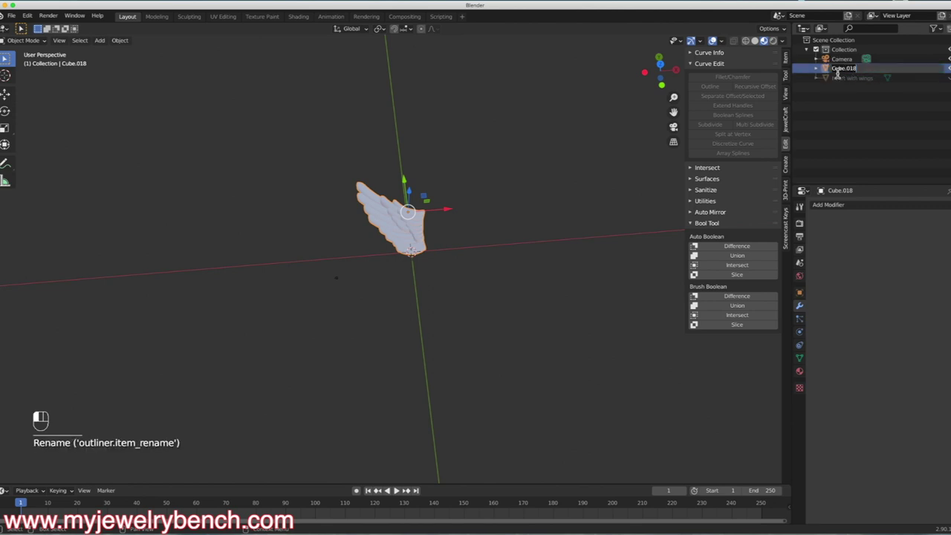
type("Feather")
key("Return")
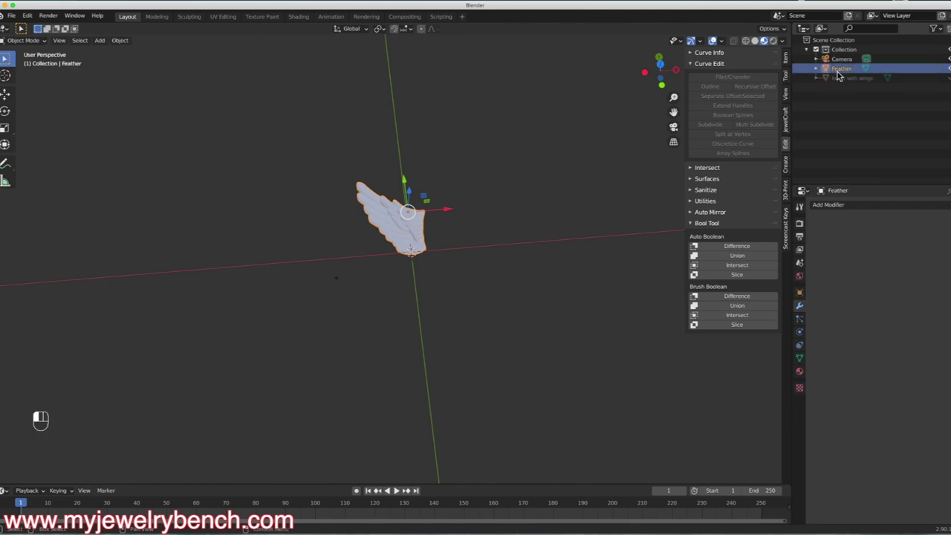
left_click(426, 178)
- Add a cube mesh at the origin beside the wing's lower end
middle_click_drag(424, 178, 354, 206)
scroll(429, 211, "up", 3)
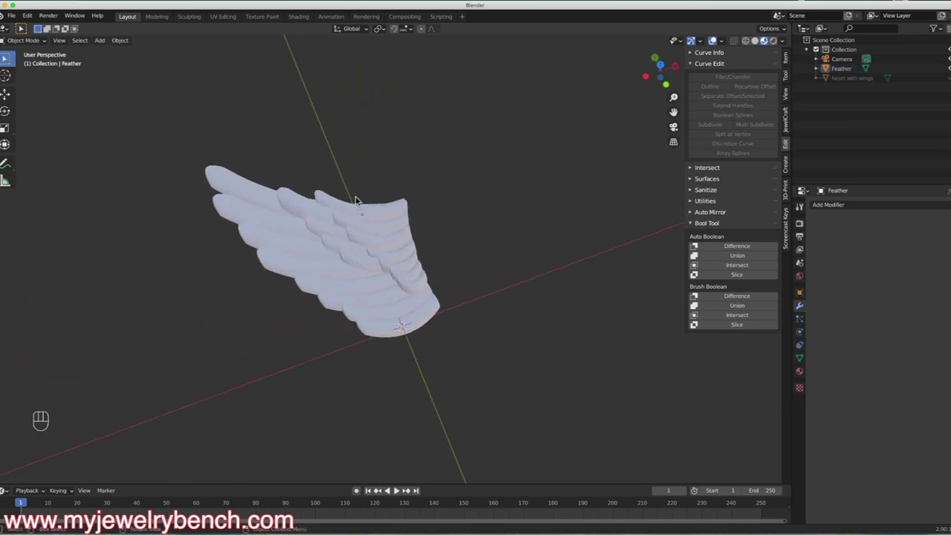
middle_click_drag(390, 204, 421, 235)
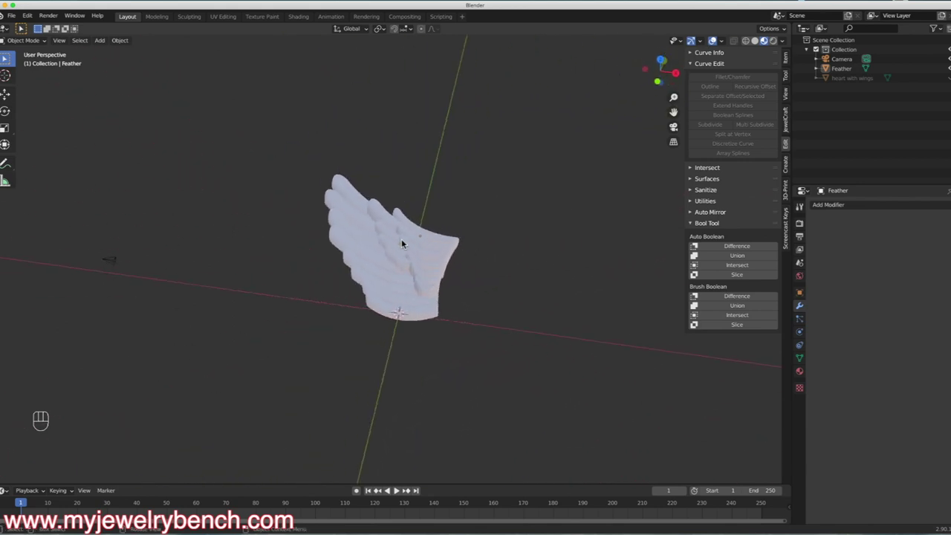
key("shift+a")
mouse_move(426, 273)
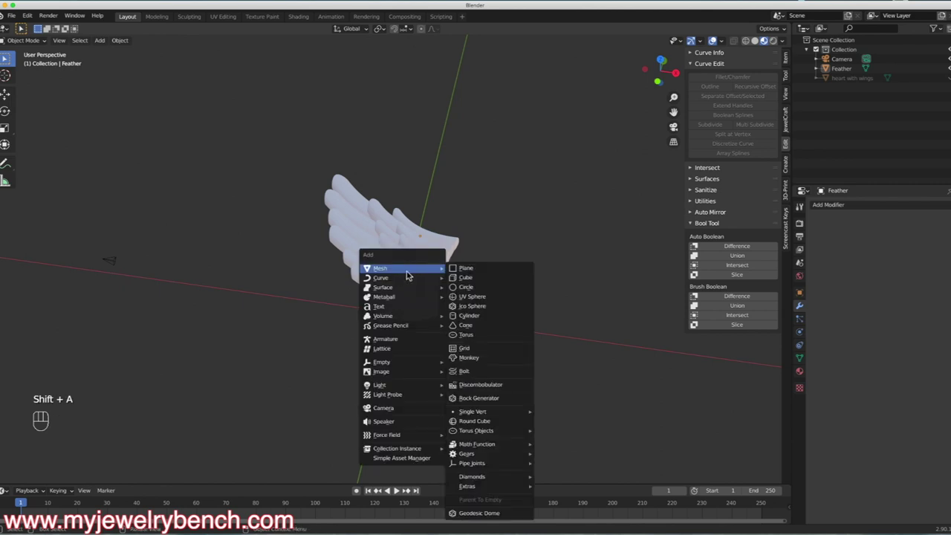
left_click(469, 278)
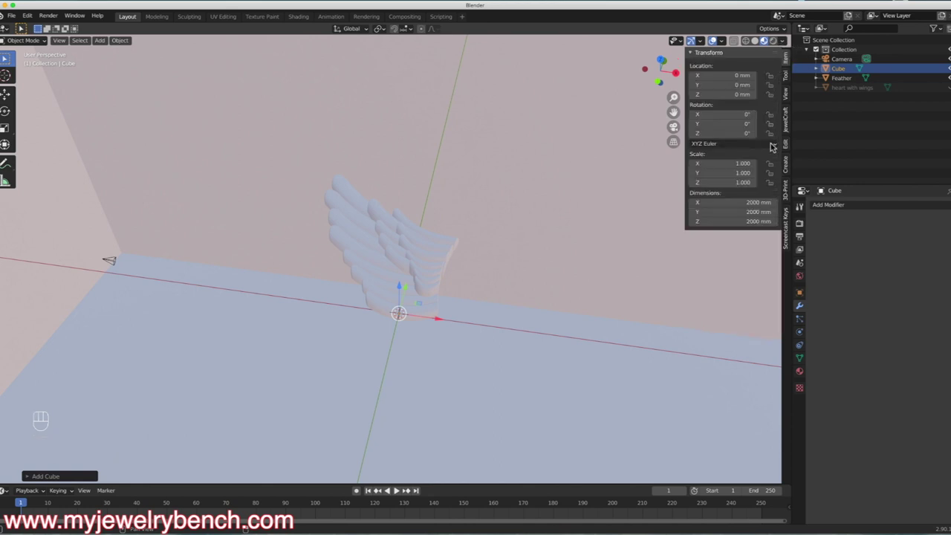
- Set the cube's X, Y and Z dimensions to 2 mm each
left_click(753, 204)
type("2")
key("Tab")
type("2")
key("Tab")
type("2")
key("Return")
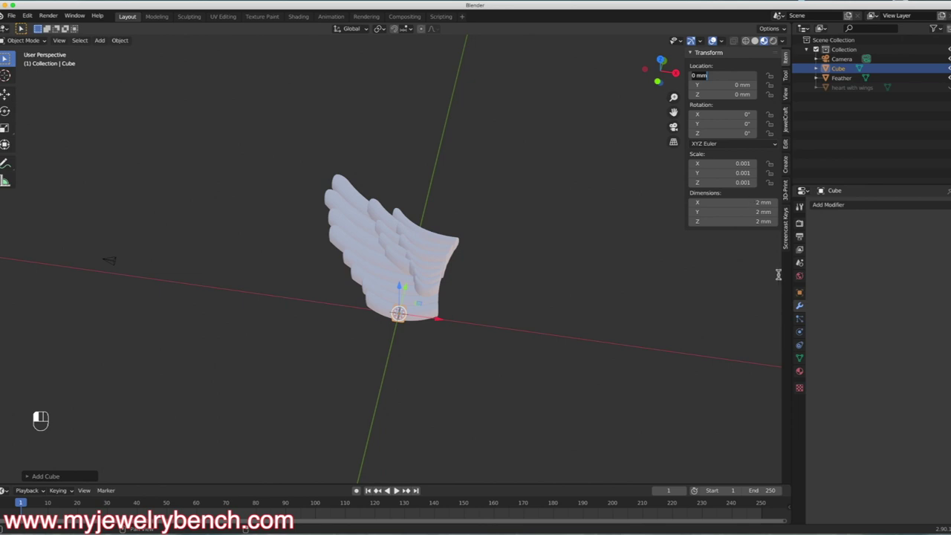
- Hide the wing and stretch the cube along Y into a bar about 53.3 mm long
left_click(418, 260)
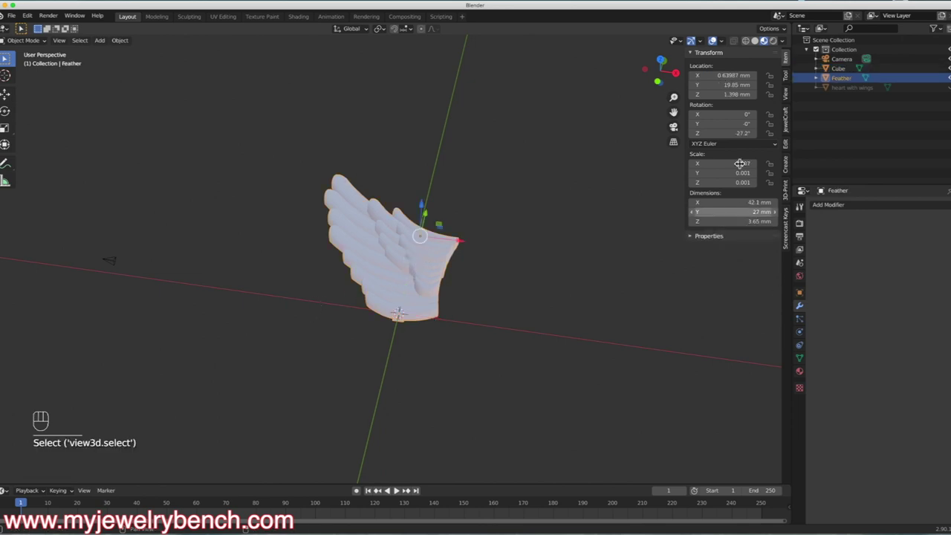
key("h")
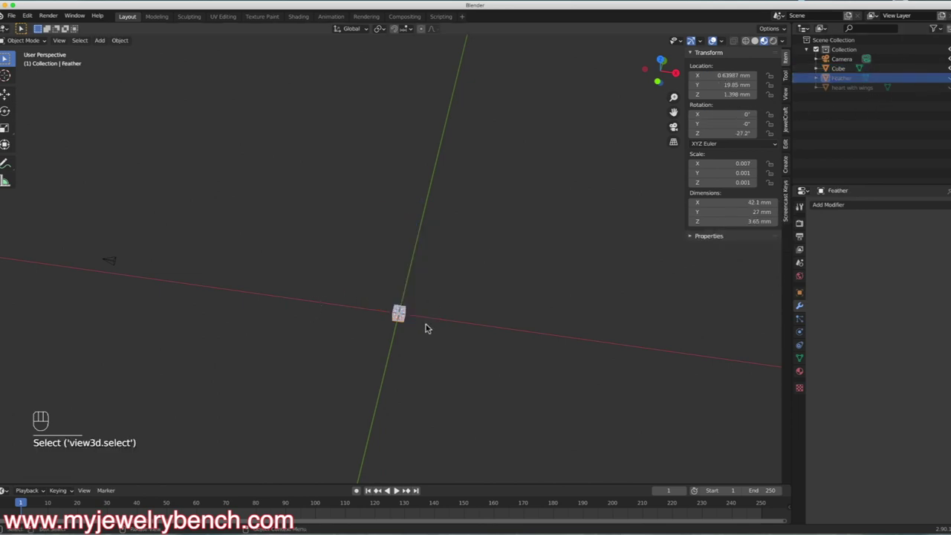
left_click(400, 314)
key("s")
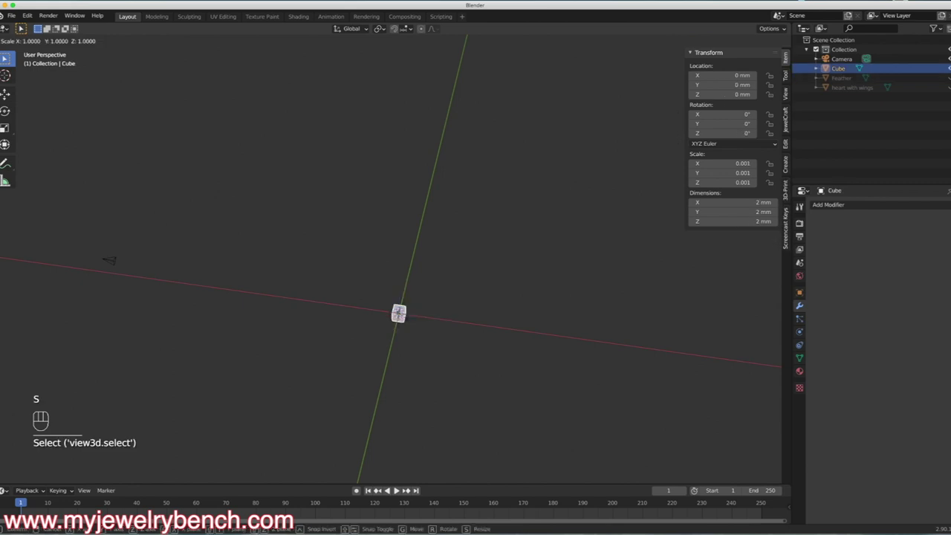
key("y")
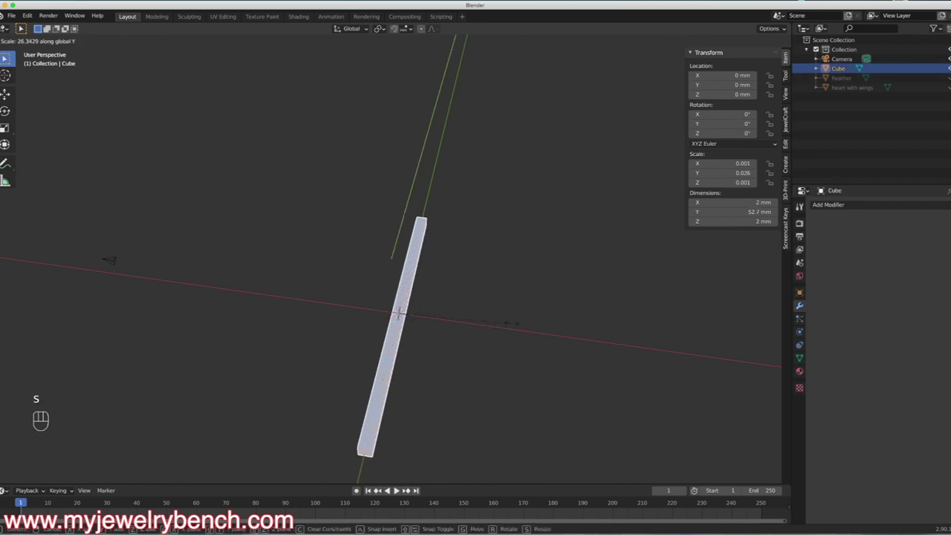
left_click(513, 329)
mouse_move(513, 329)
middle_mouse_down()
mouse_move(444, 322)
mouse_move(494, 331)
middle_mouse_up()
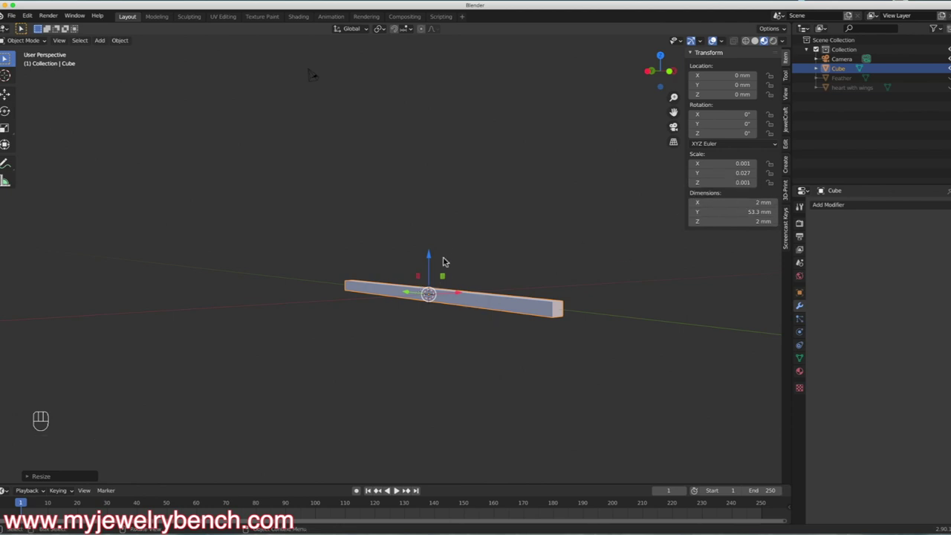
- Scale the bar down along Y to about 38.1 mm long
middle_click_drag(440, 277, 405, 322)
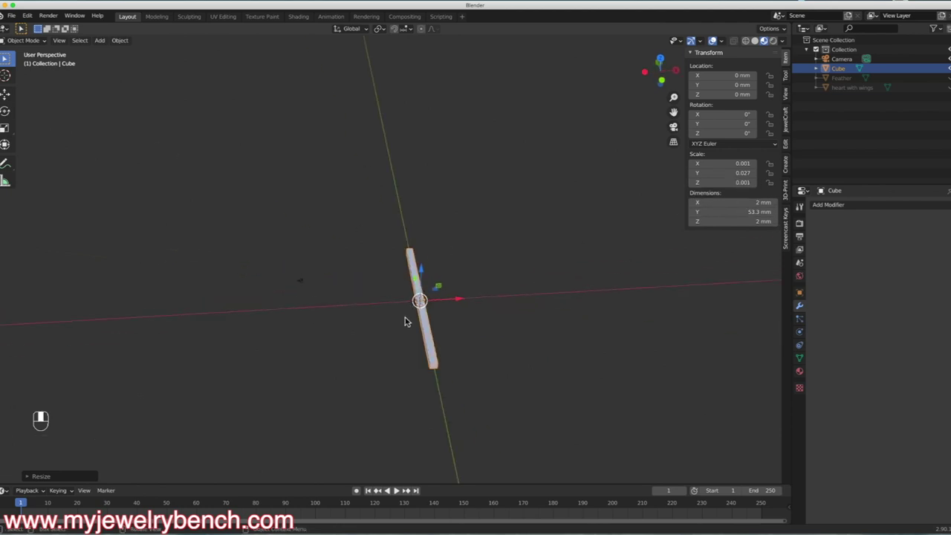
scroll(405, 321, "up", 3)
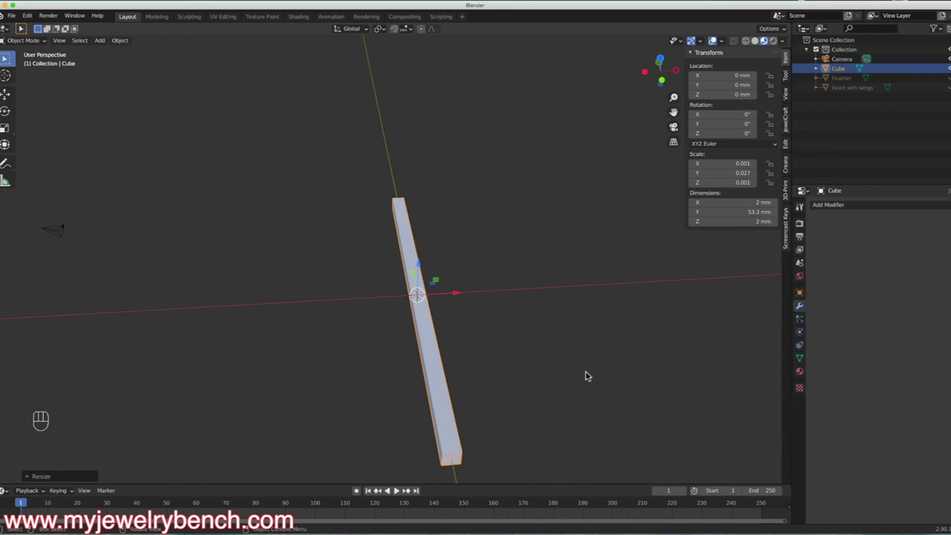
key("s")
key("y")
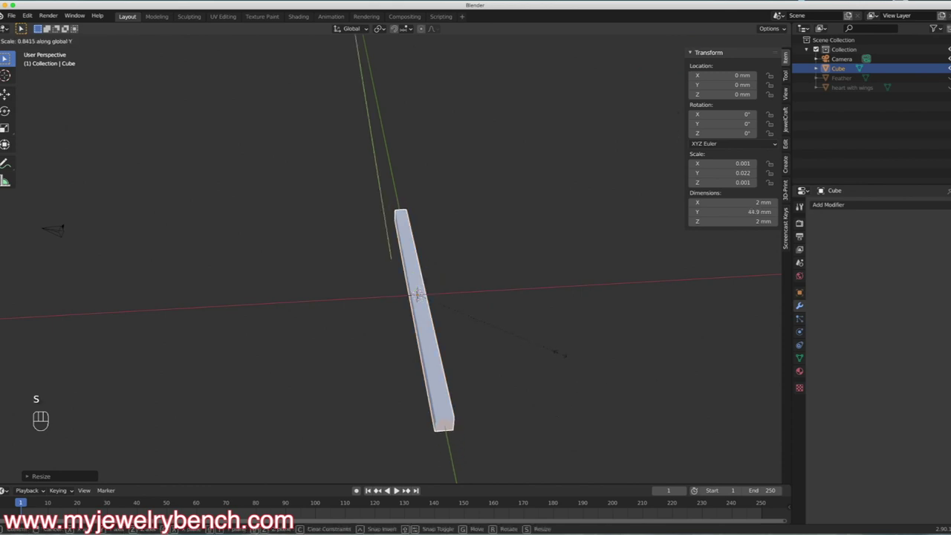
left_click(539, 345)
- Scale the bar along Z by about 1.5 to a height of about 3 mm
middle_click_drag(375, 347, 489, 328)
key("s")
key("z")
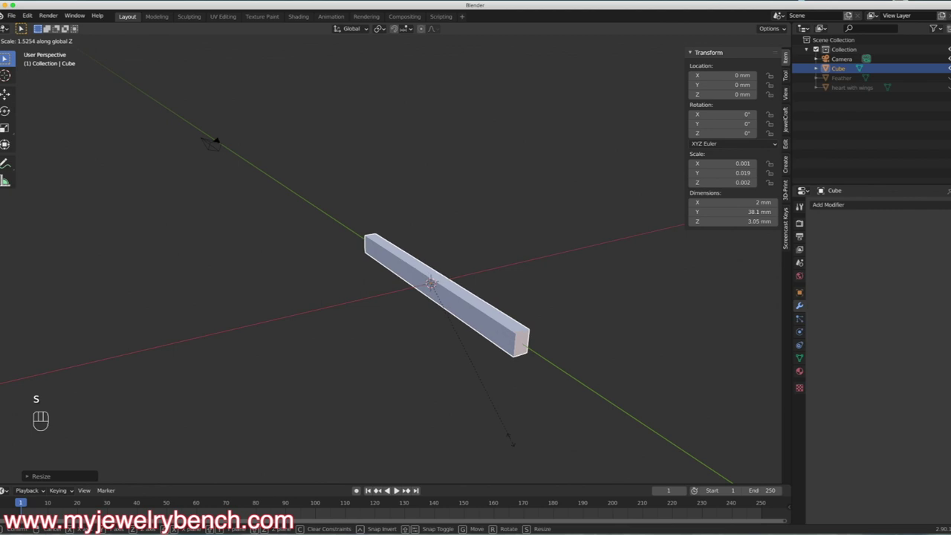
- Scale the bar along Z, uniformly and along X to about 1.15 mm wide, 27.2 mm long and 2.22 mm high
left_click(513, 443)
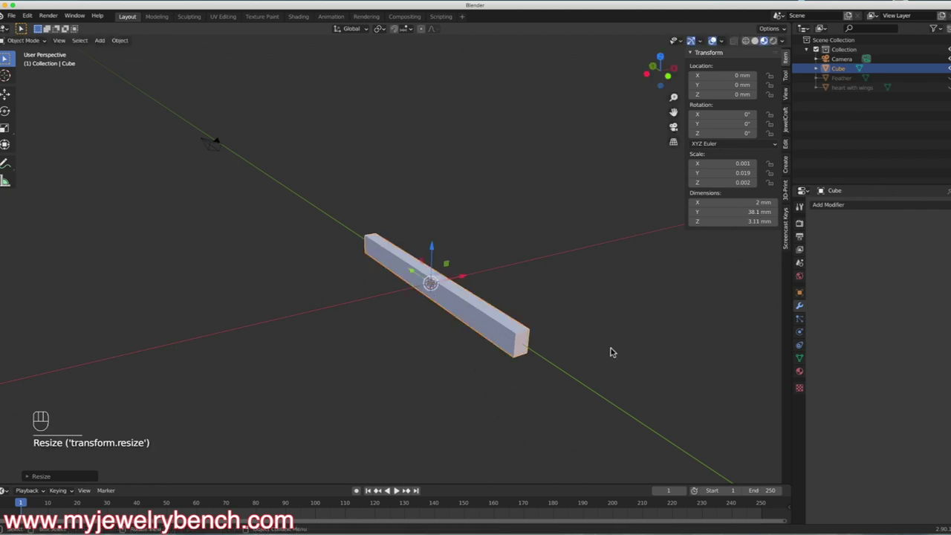
key("s")
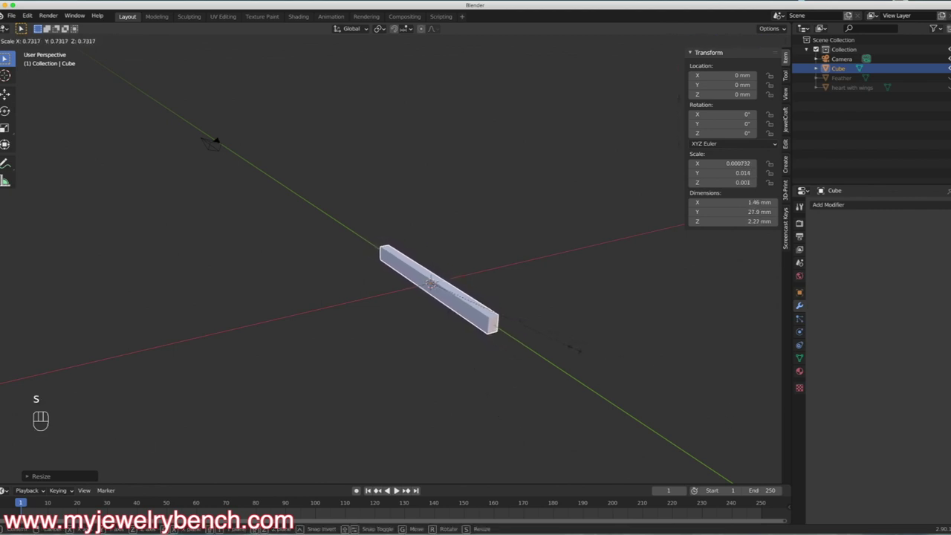
left_click(569, 348)
key("s")
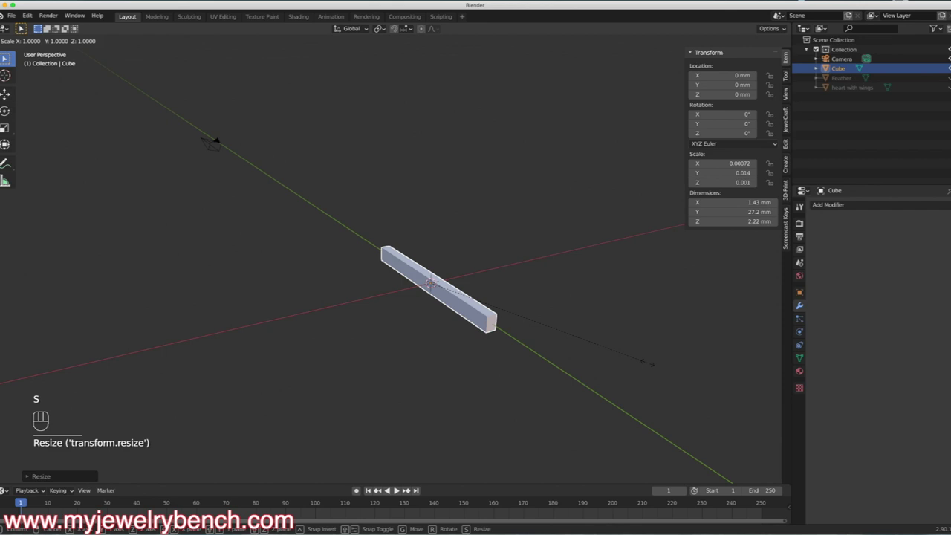
key("x")
left_click(600, 361)
- Add a dense series of evenly spaced loop cuts crosswise along the bar's full length, without sliding them
scroll(365, 255, "up", 5)
middle_click_drag(479, 327, 527, 315)
key("Tab")
key("ctrl+r")
scroll(507, 274, "up", 18)
scroll(507, 274, "up", 20)
scroll(507, 274, "up", 20)
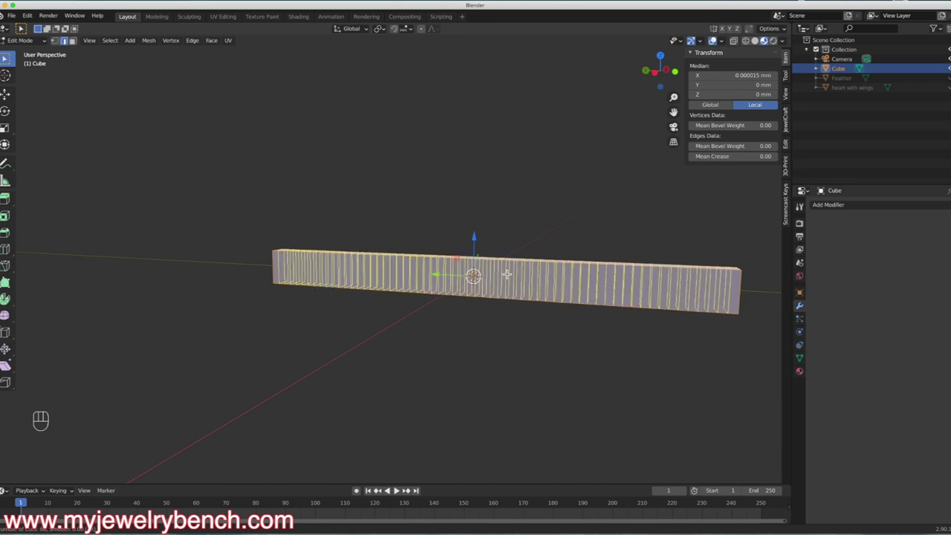
left_click(507, 274)
right_click(507, 274)
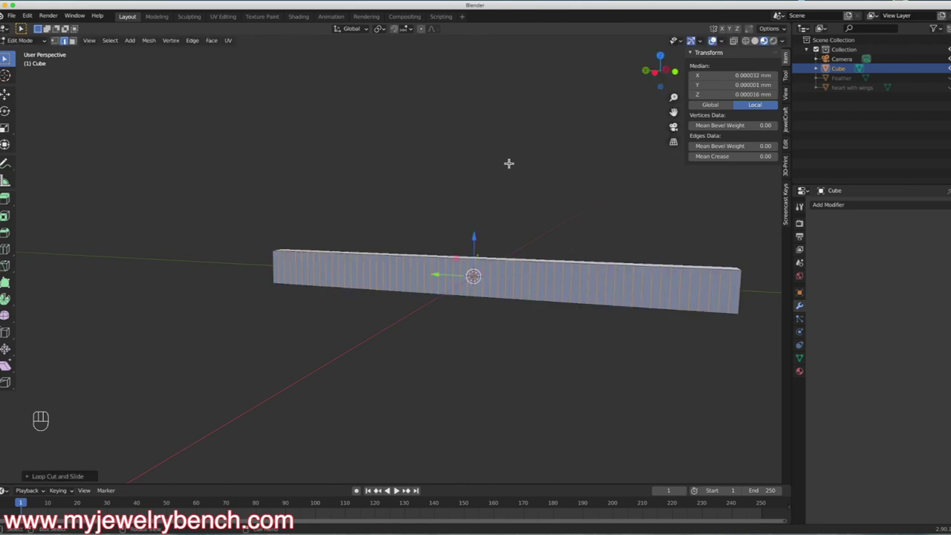
key("Tab")
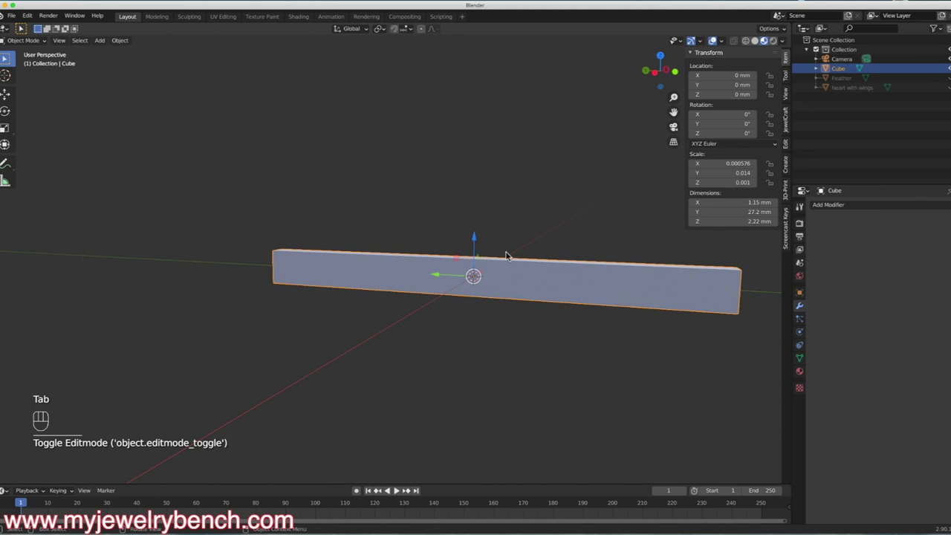
- From the top view, shorten the bar along Y to about 14.7 mm and move it to about Y -2.18 mm
key("KP_7")
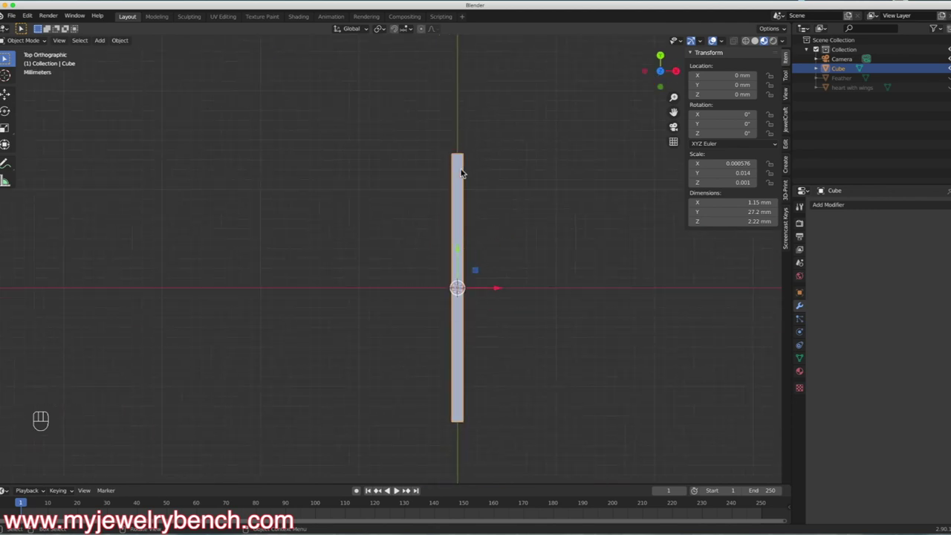
key("s")
key("y")
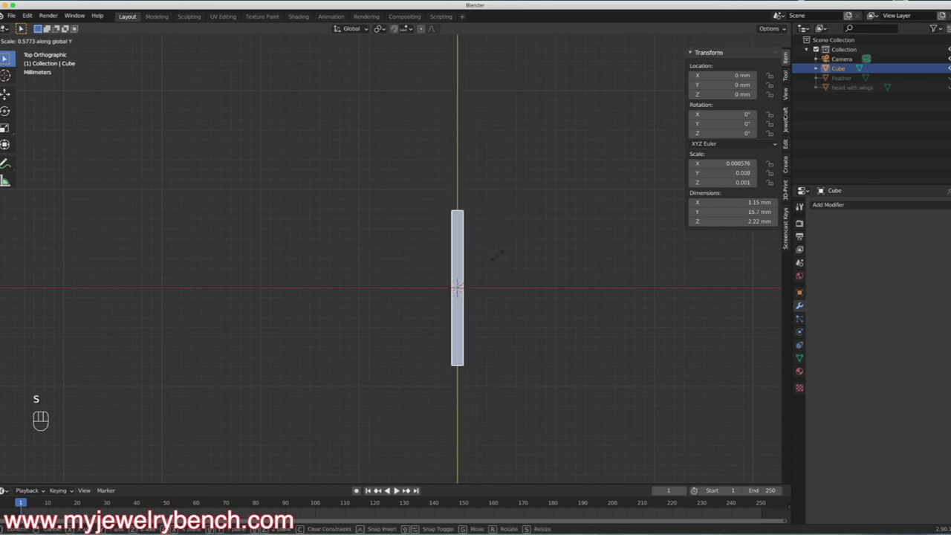
left_click(494, 259)
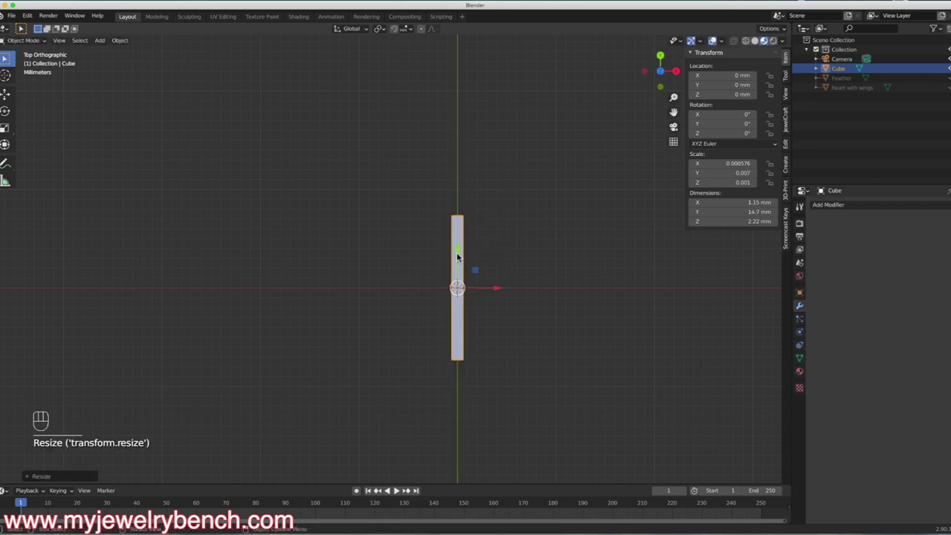
left_click_drag(458, 251, 459, 272)
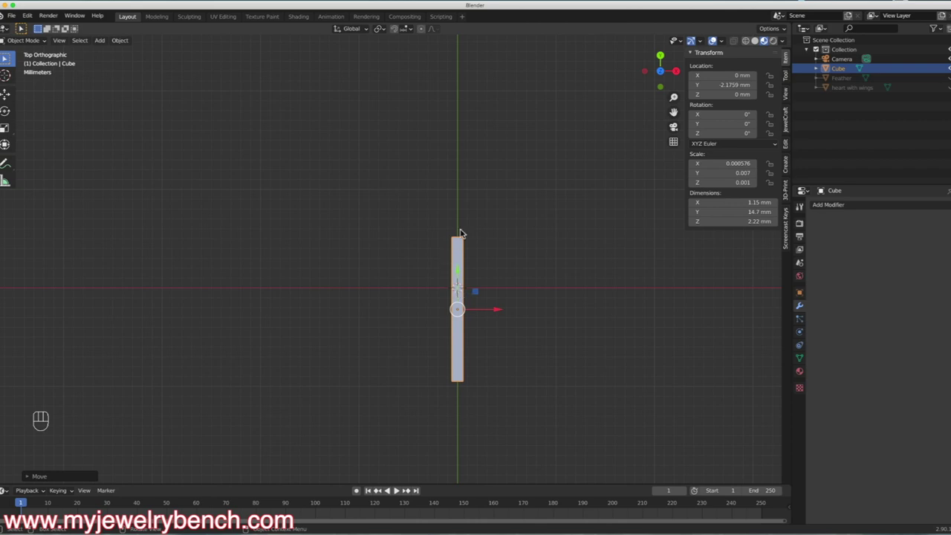
key("Tab")
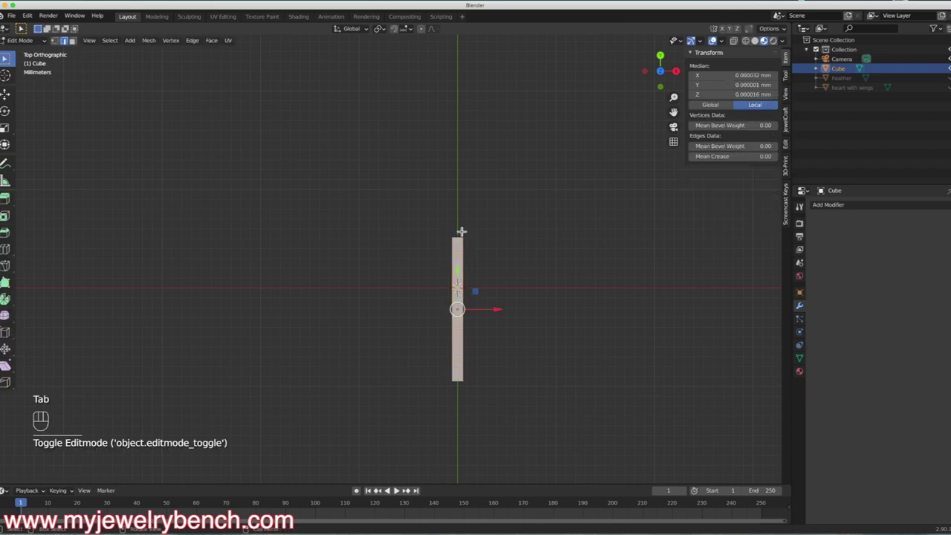
key("a")
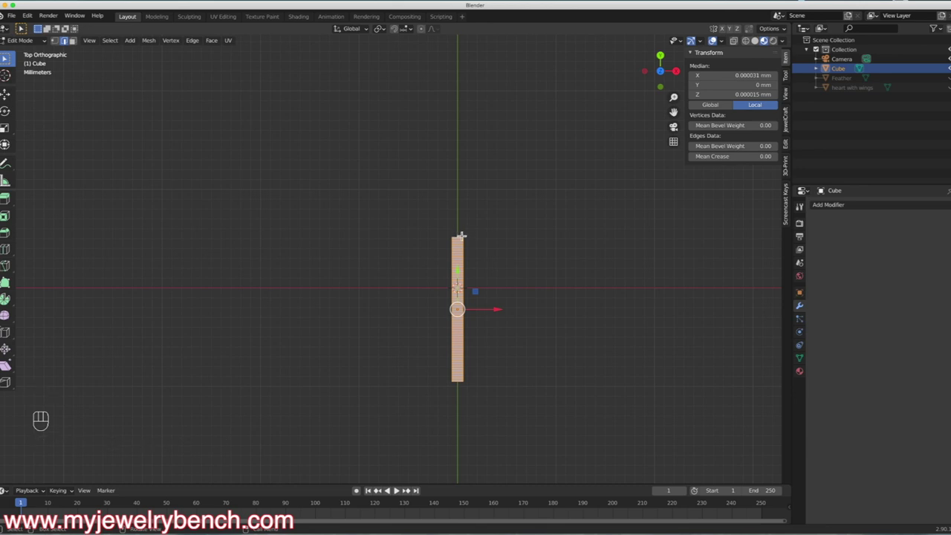
key("shift+w")
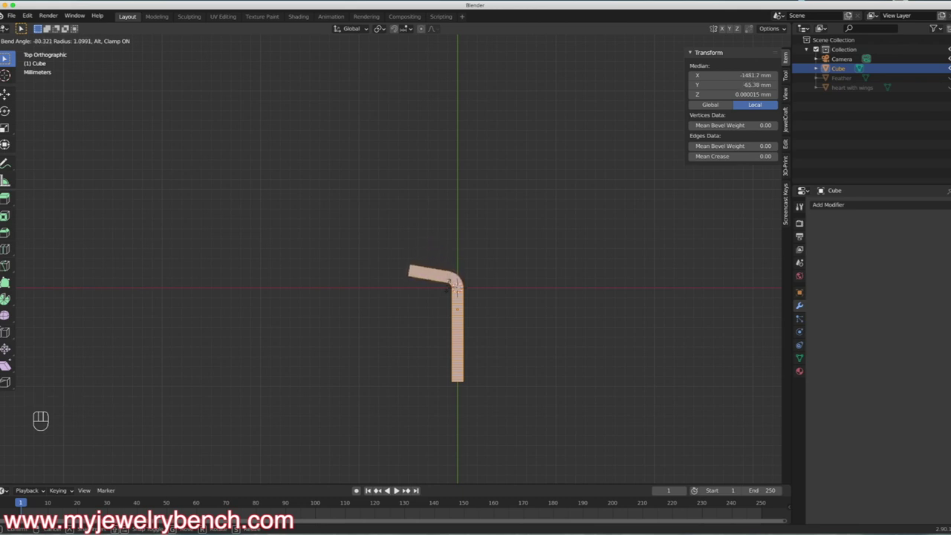
key("Escape")
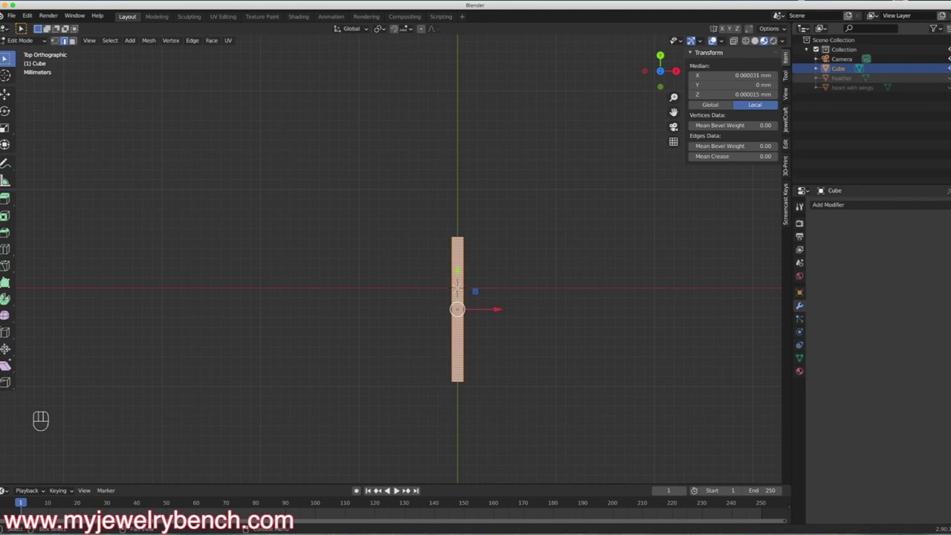
- Unhide the Feather wing and move it beside the bar, to about X -7.34 mm, Y -0.38 mm
left_click(946, 77)
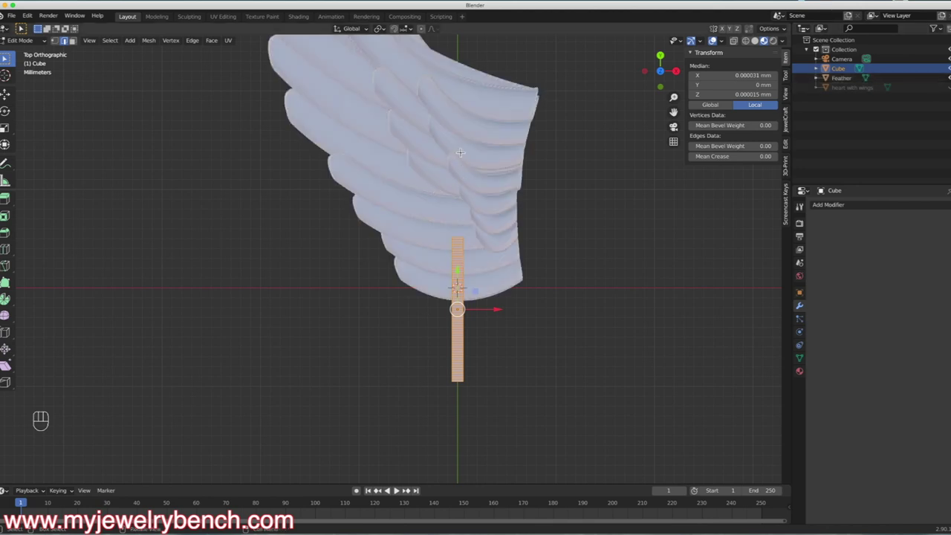
key("Tab")
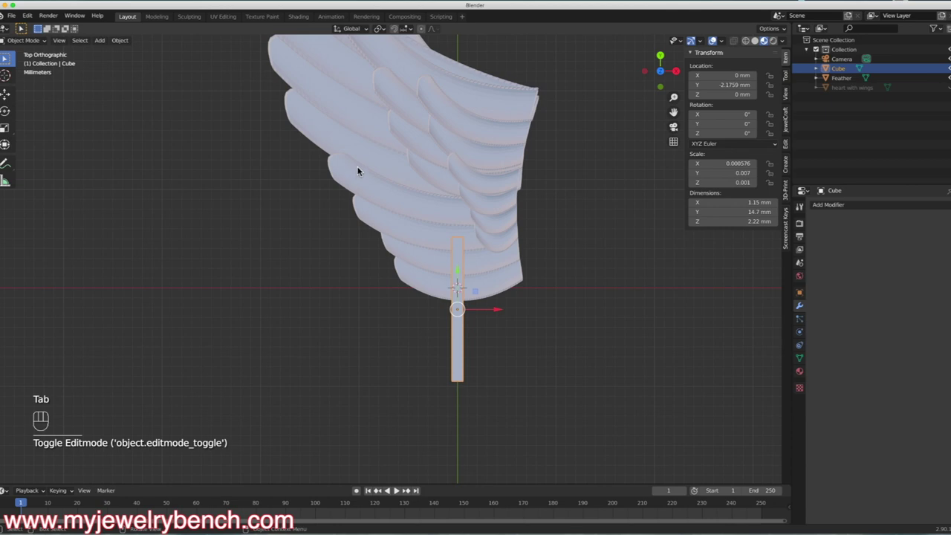
left_click(433, 135)
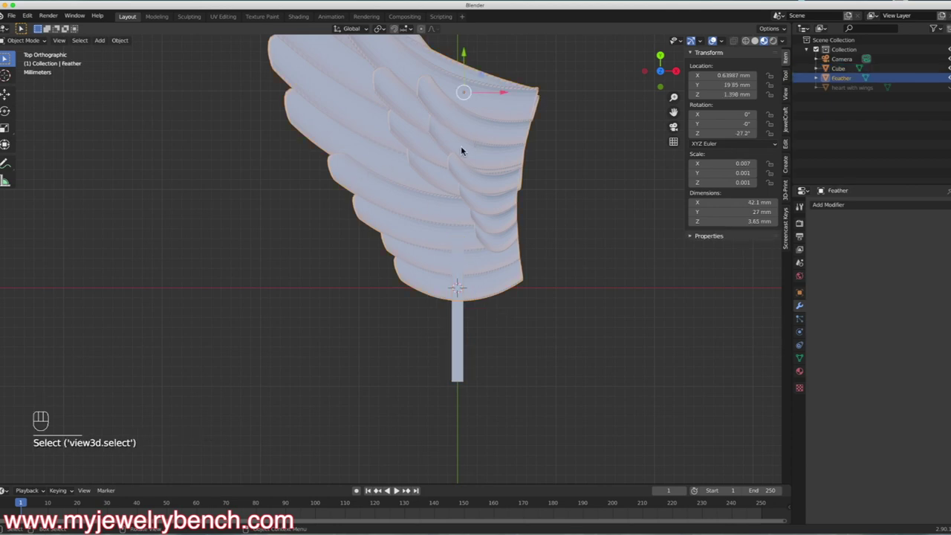
key("g")
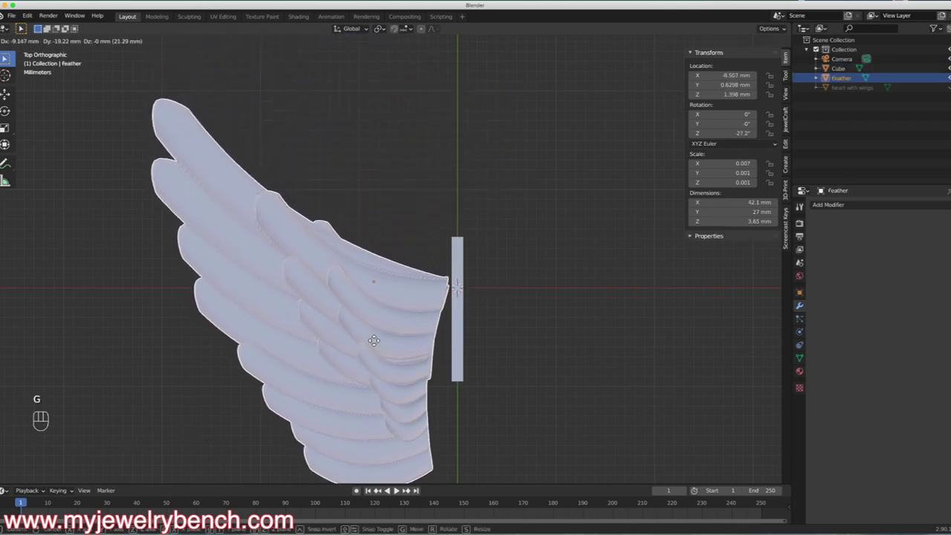
left_click(384, 351)
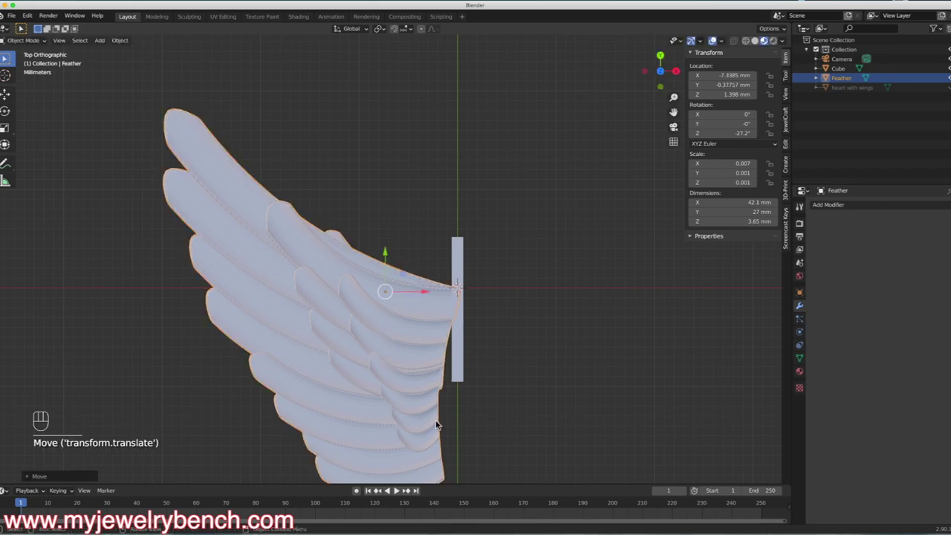
- Rotate the wing about Z to about -12.2° and shift it against the bar, to about X -7.54 mm, Y -1.75 mm
key("r")
key("z")
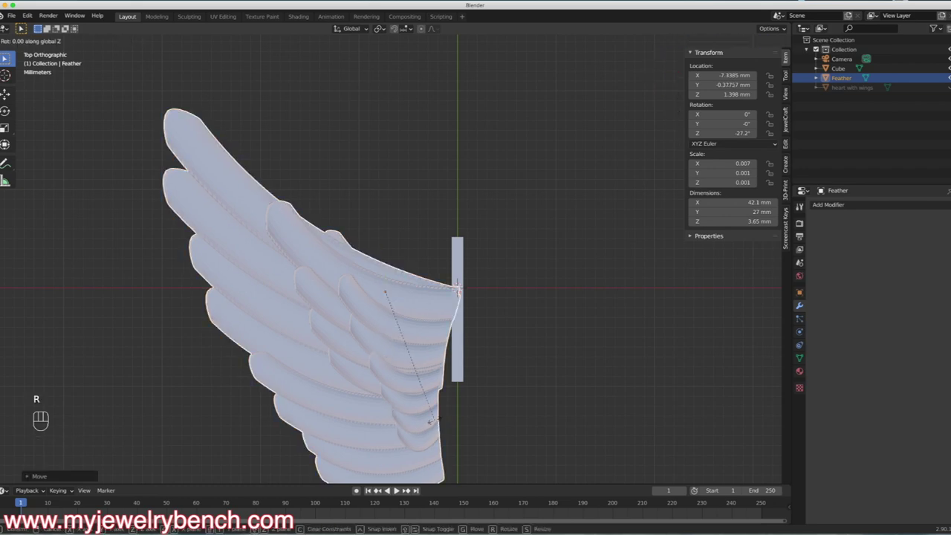
left_click(466, 404)
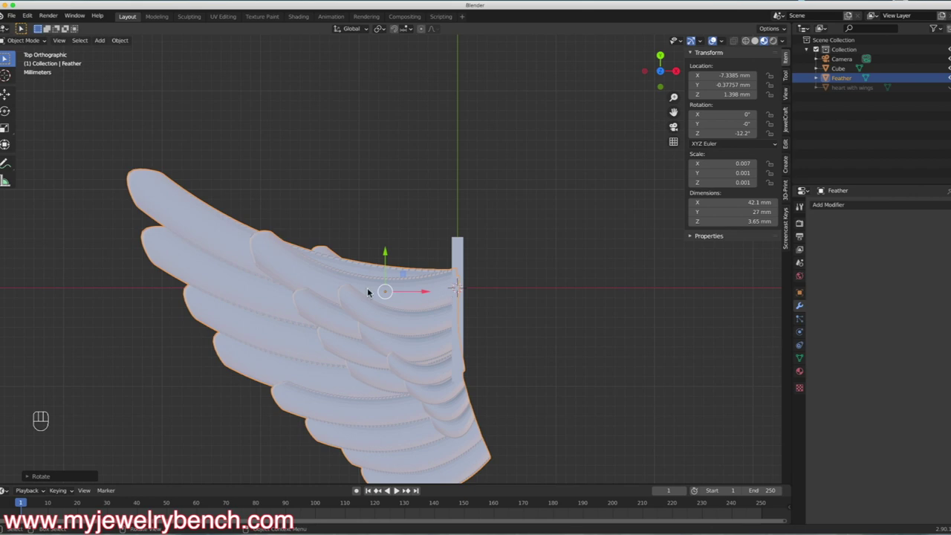
key("g")
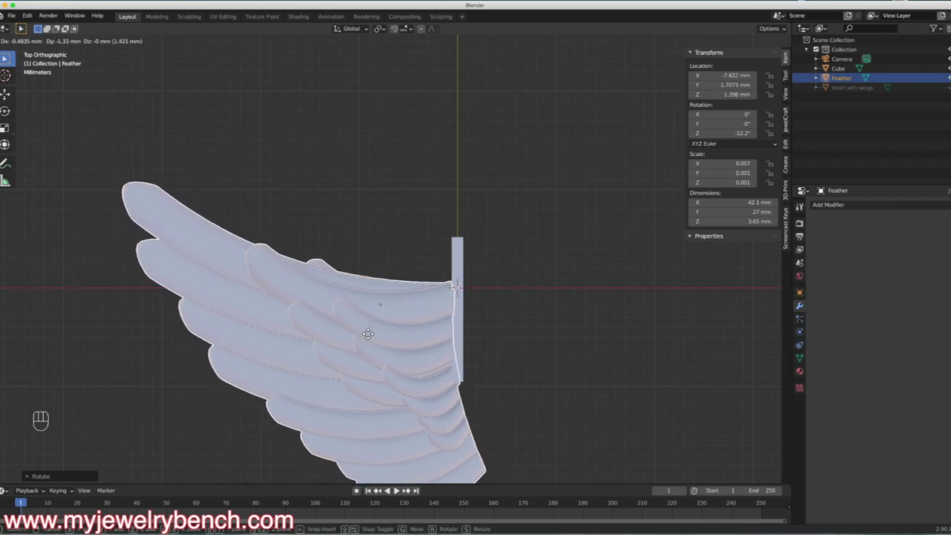
left_click(369, 334)
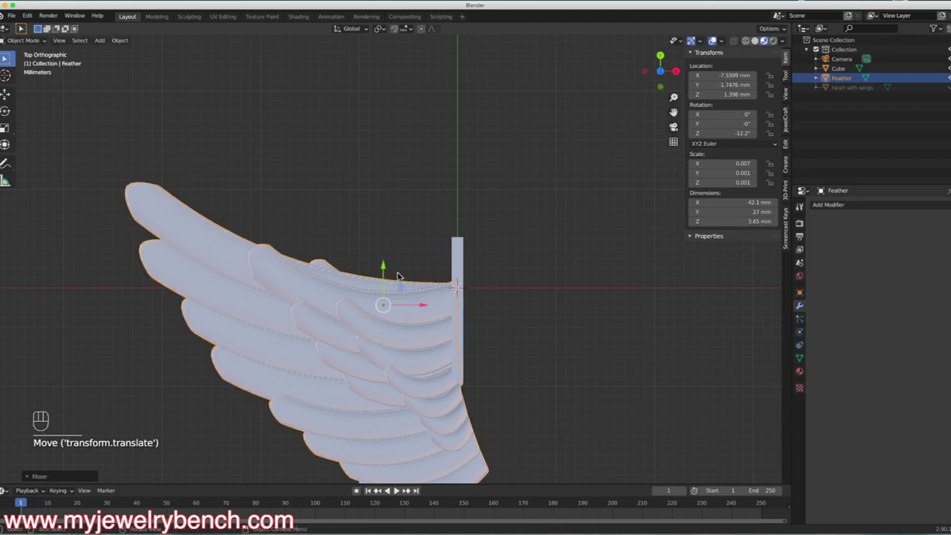
- Bend the bar's upper part around the 3D cursor so it lies along the wing's top edge
left_click(456, 235)
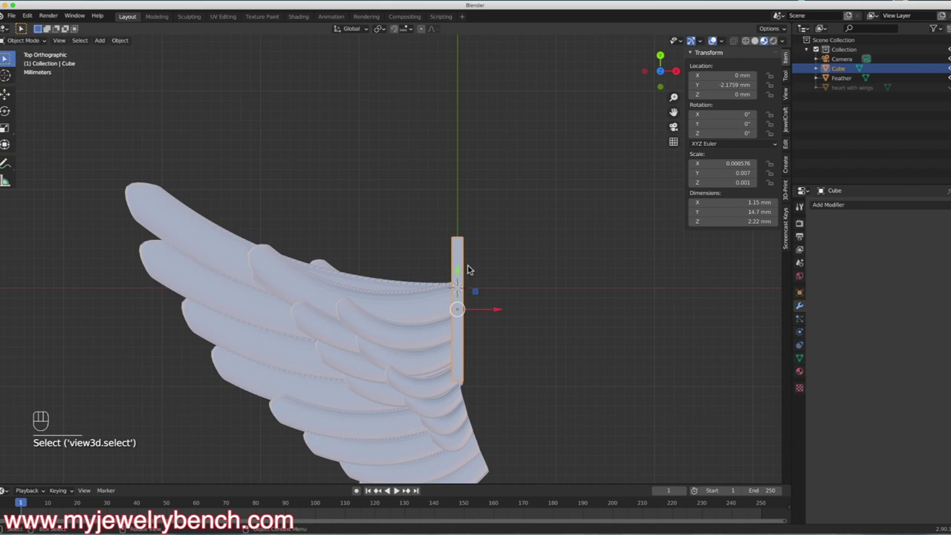
key("Tab")
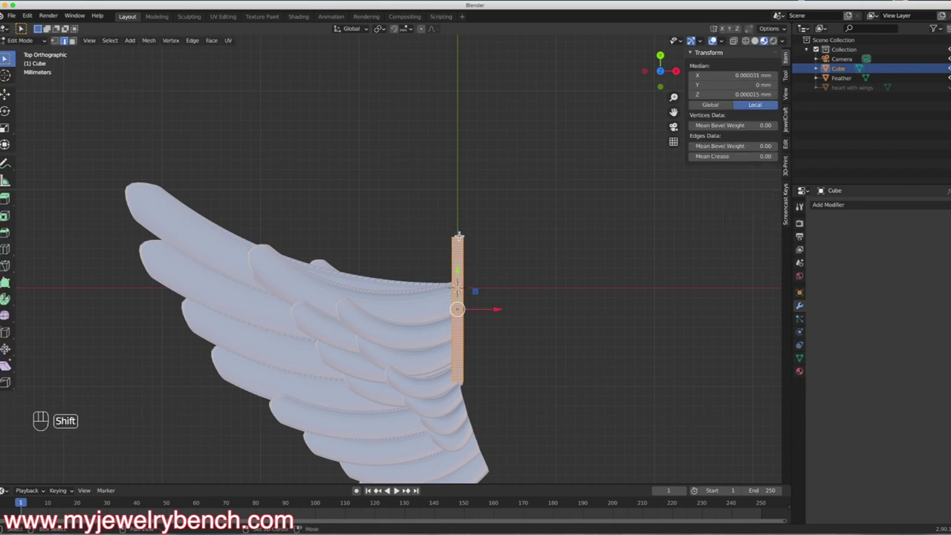
key("shift+w")
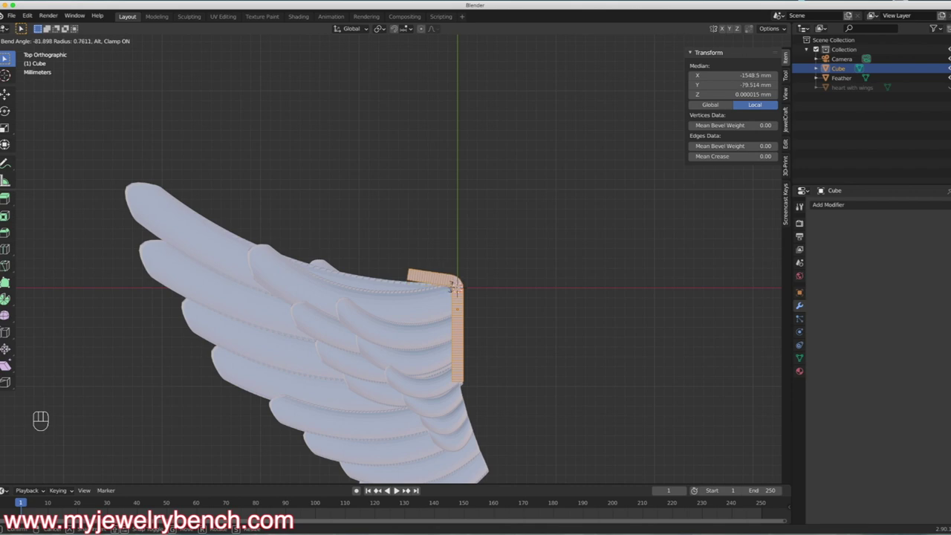
left_click(452, 288)
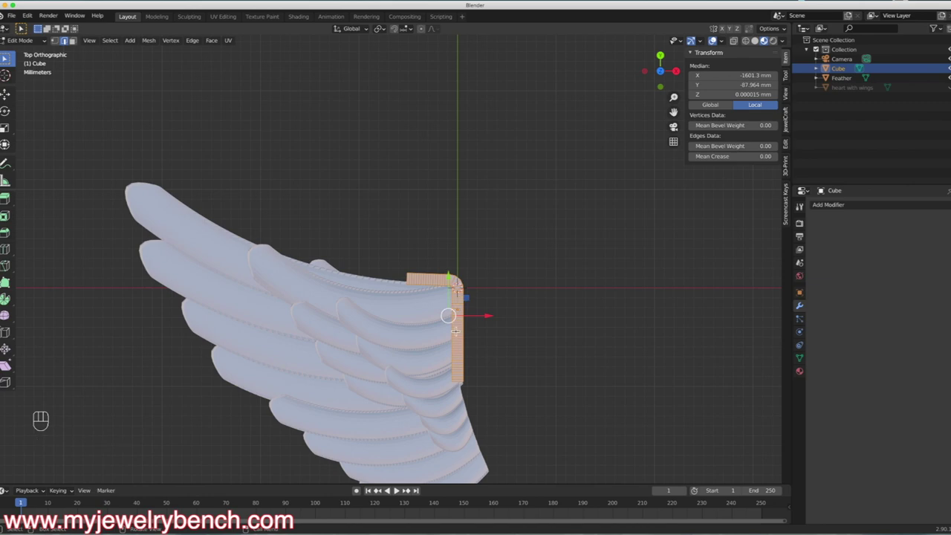
key("Tab")
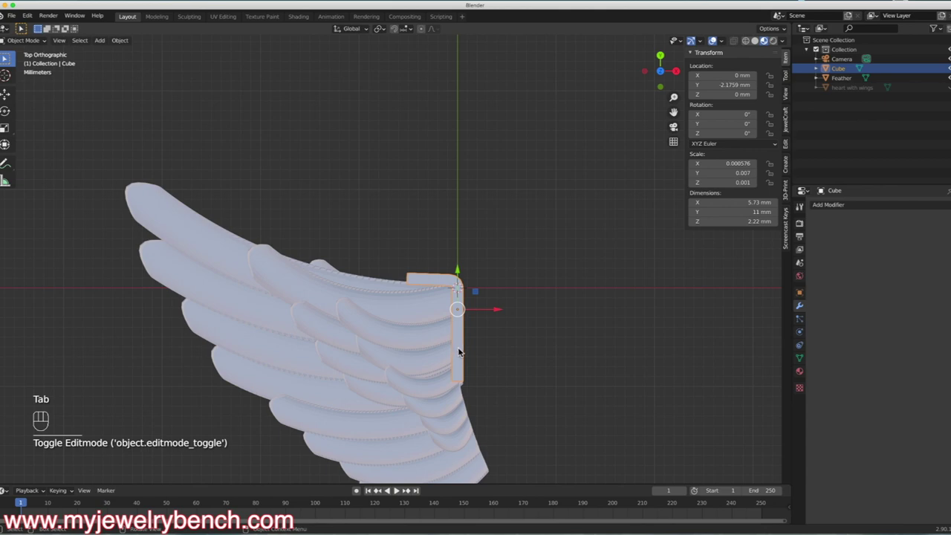
- Move the bar and wing up together, bringing the wing to about X -7.42 mm, Y 2.17 mm
key("shift")
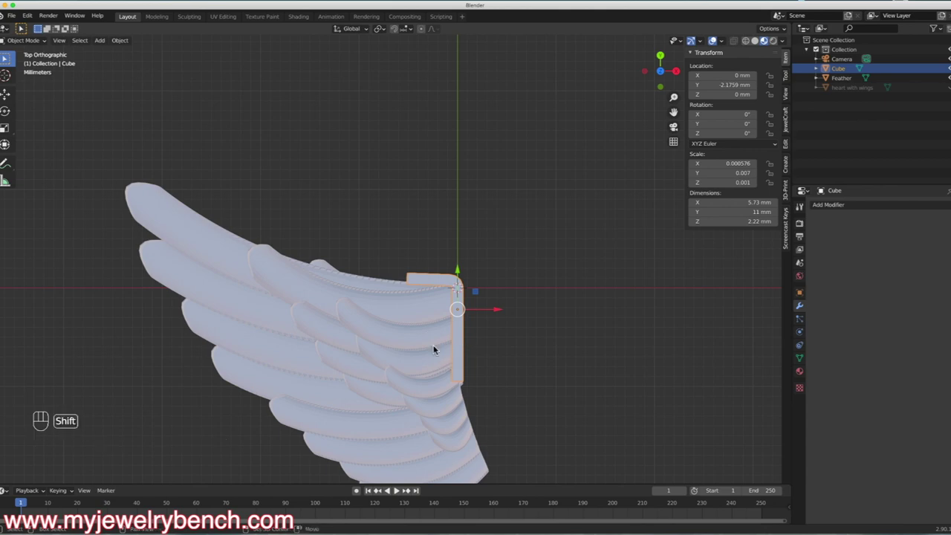
left_click(434, 347, "shift")
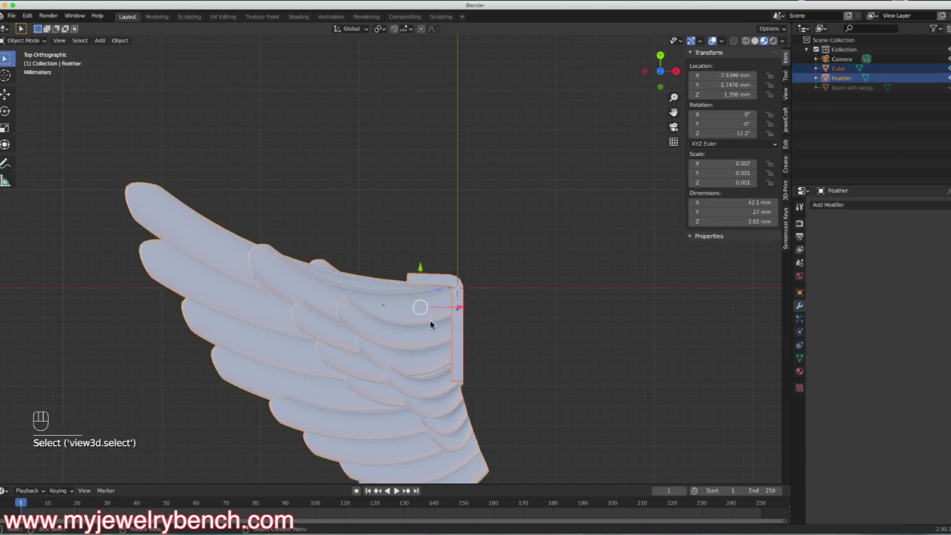
key("g")
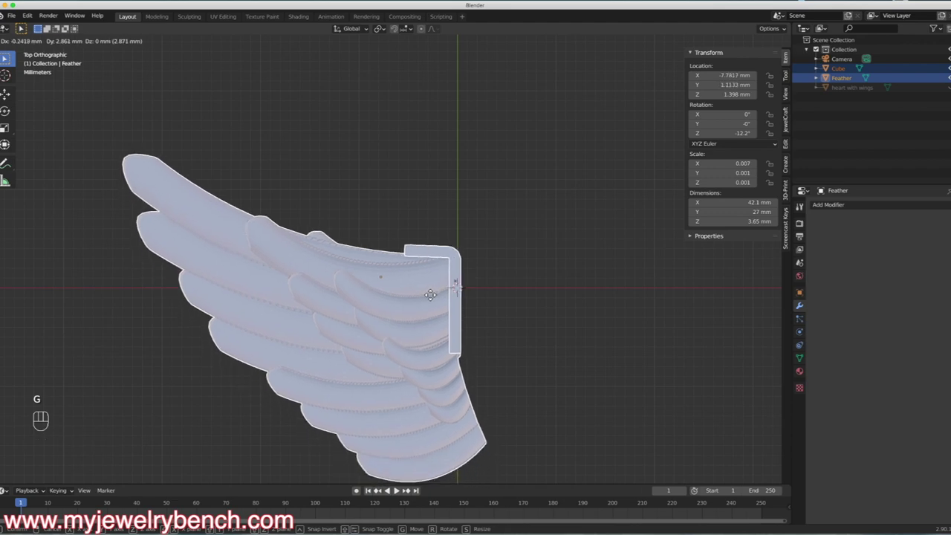
left_click(432, 287)
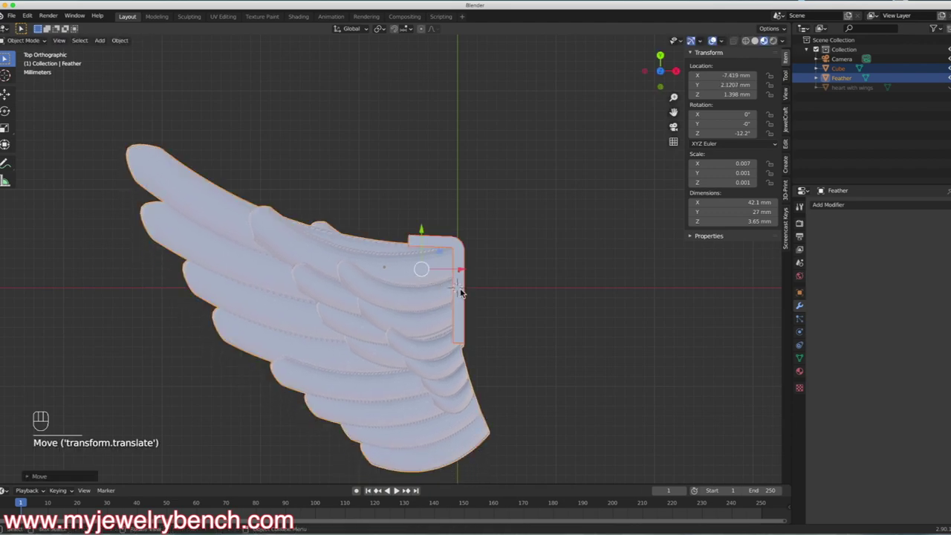
- Bend the bar's lower part outward around the 3D cursor so it follows the wing's inner edge
left_click(457, 338)
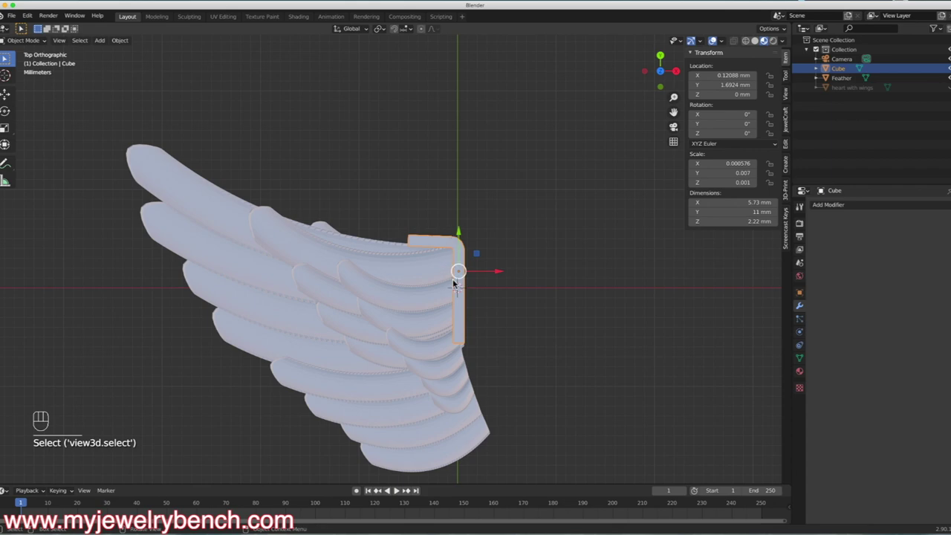
key("Tab")
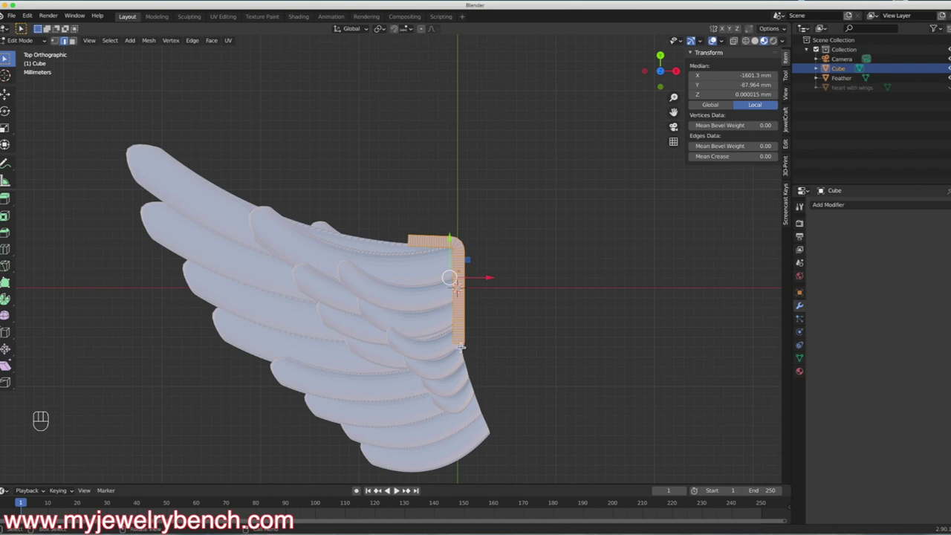
key("shift+w")
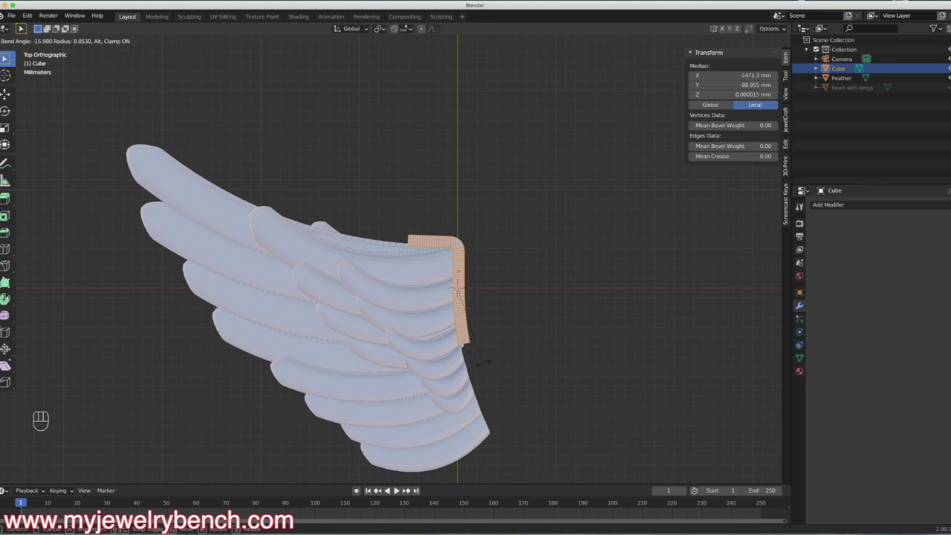
left_click(492, 370)
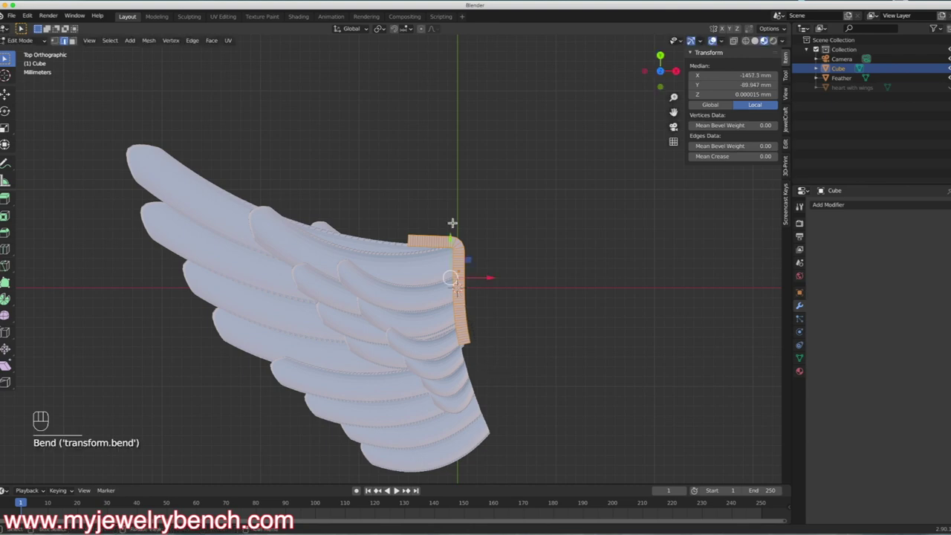
key("Tab")
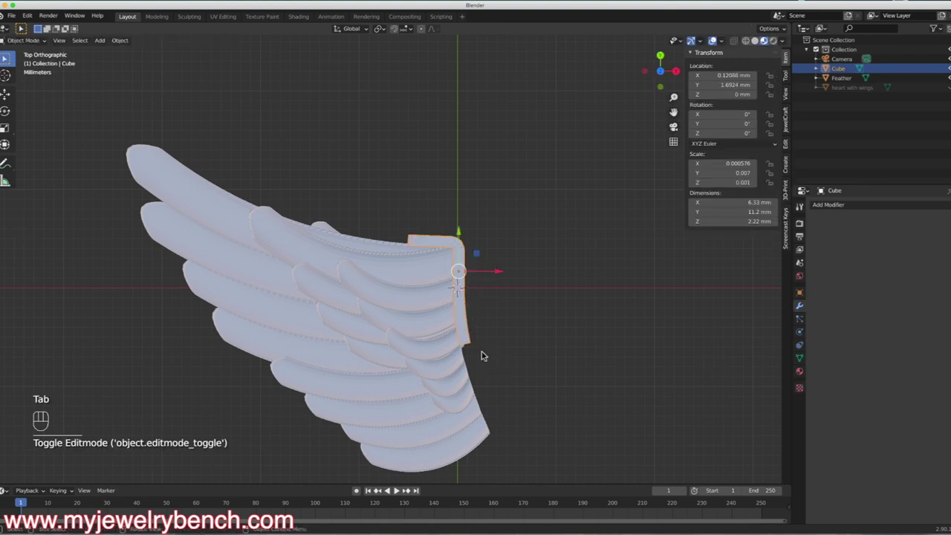
- Raise the bar vertically to about Z 1.37 mm so it sits level with the wing's thickness
key("KP_1")
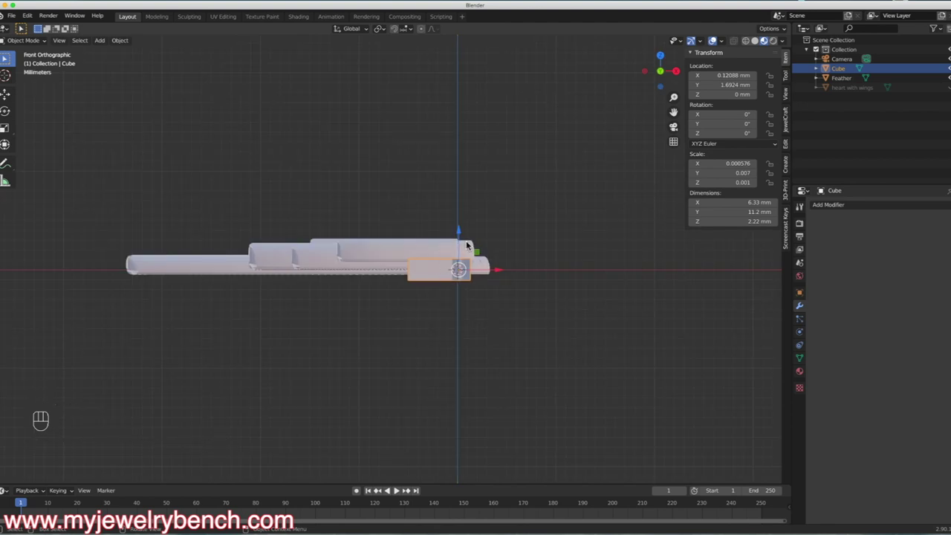
left_click_drag(458, 233, 458, 218)
middle_click_drag(435, 259, 446, 294)
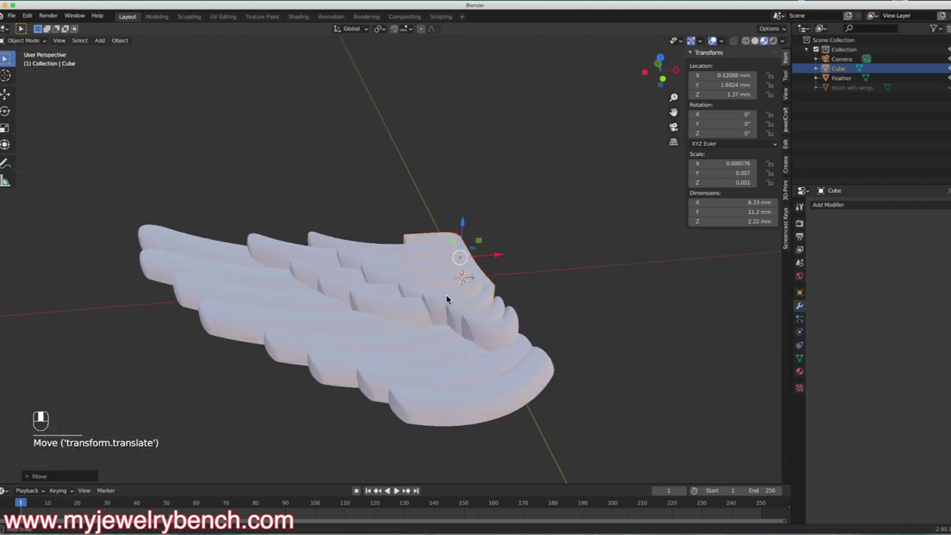
middle_click_drag(349, 324, 361, 270)
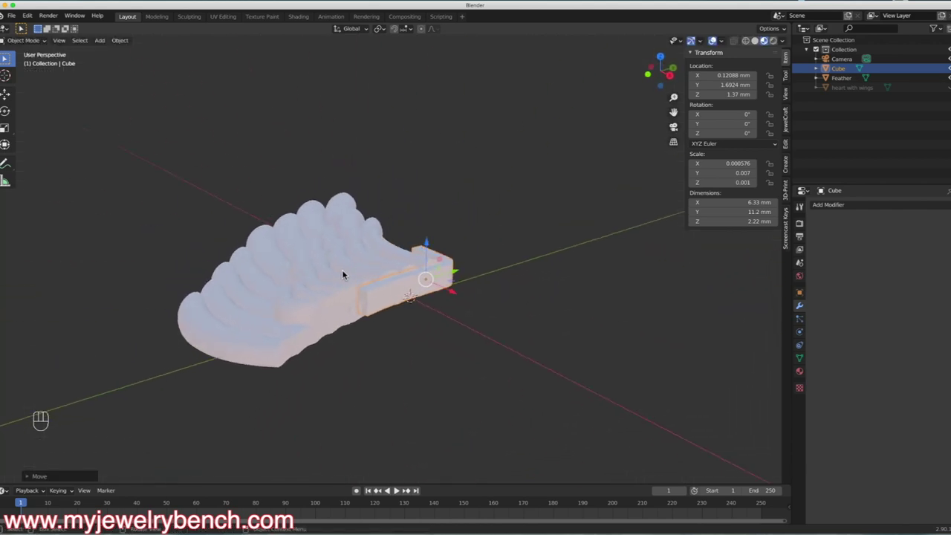
- Scale the bar along Z to about 3.44 mm thick and lower it slightly to about Z 1.29 mm
key("s")
key("z")
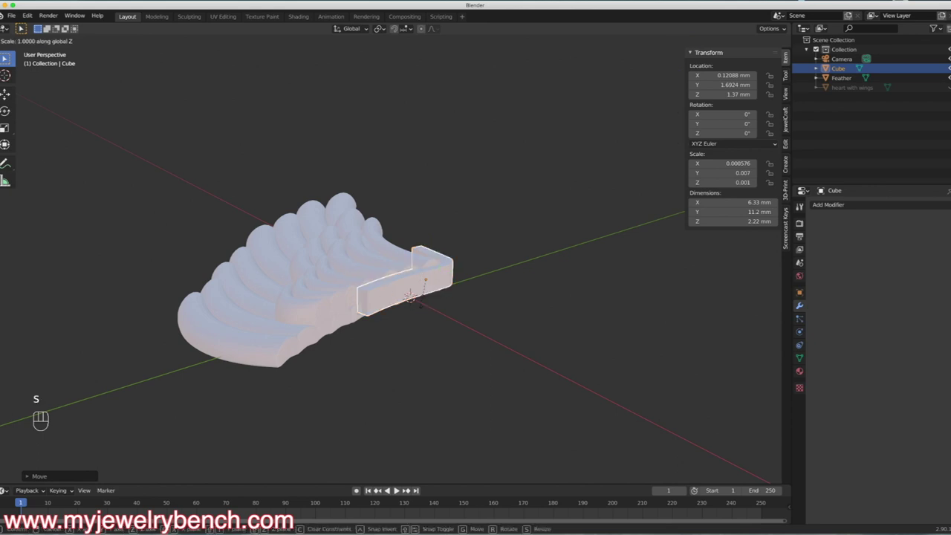
left_click(430, 318)
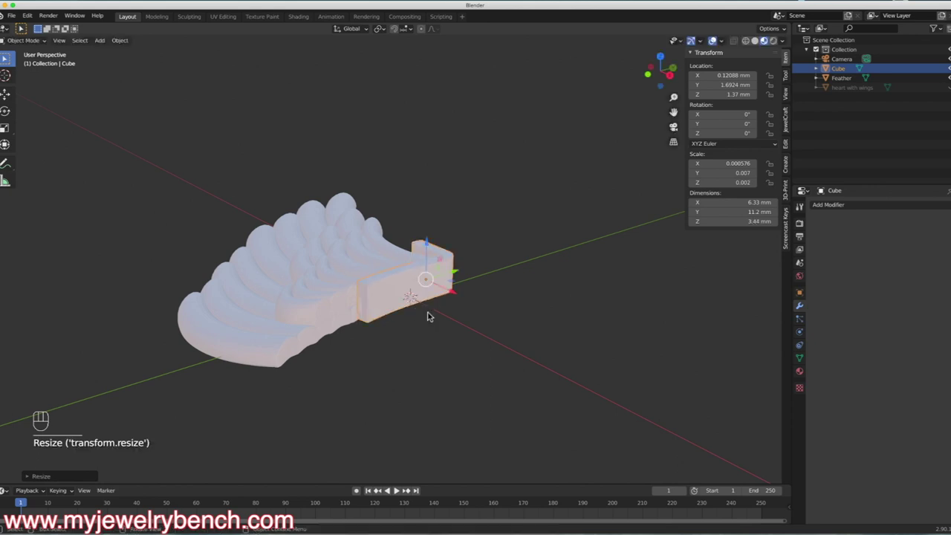
key("KP_1")
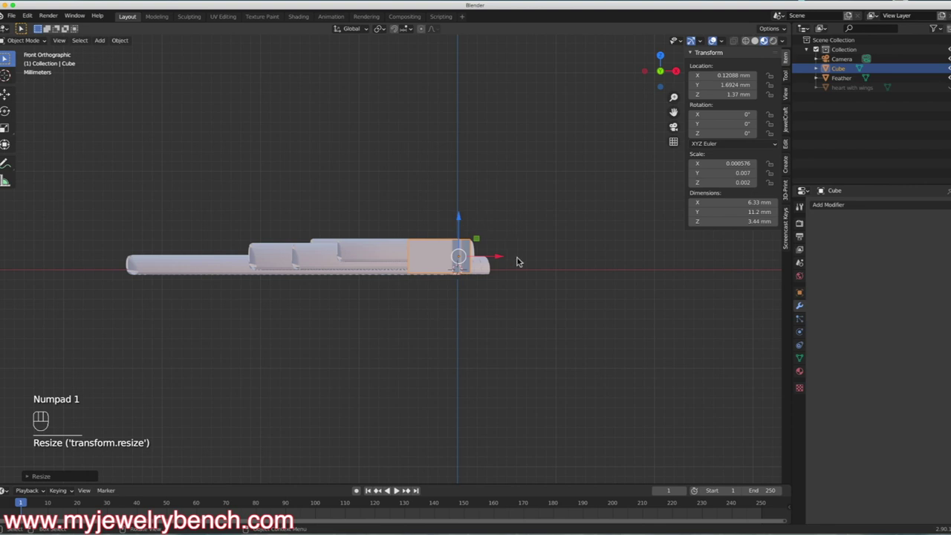
key("KP_3")
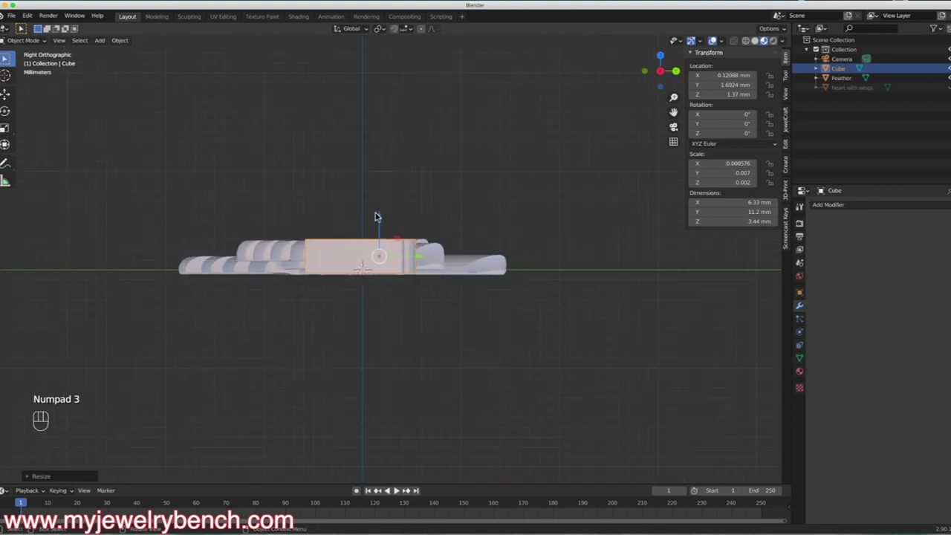
left_click_drag(379, 217, 379, 218)
key("Tab")
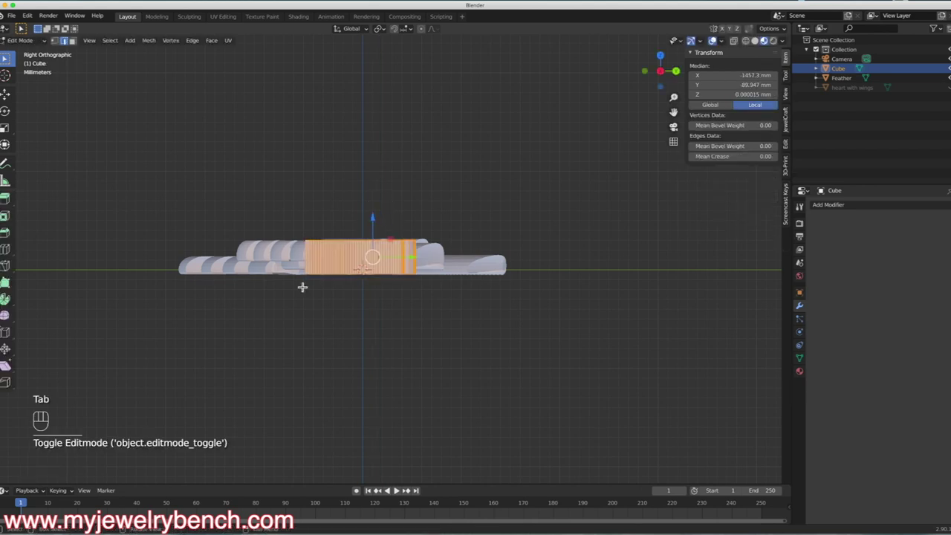
key("Tab")
- Unhide the heart with wings reference image and lower it beneath the model to about Z -5.39 mm
key("KP_7")
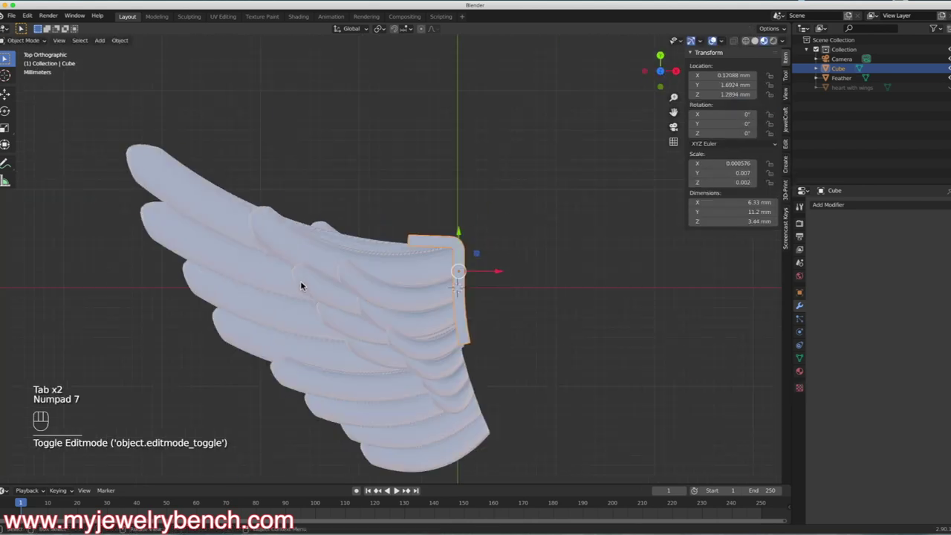
scroll(301, 286, "down", 2)
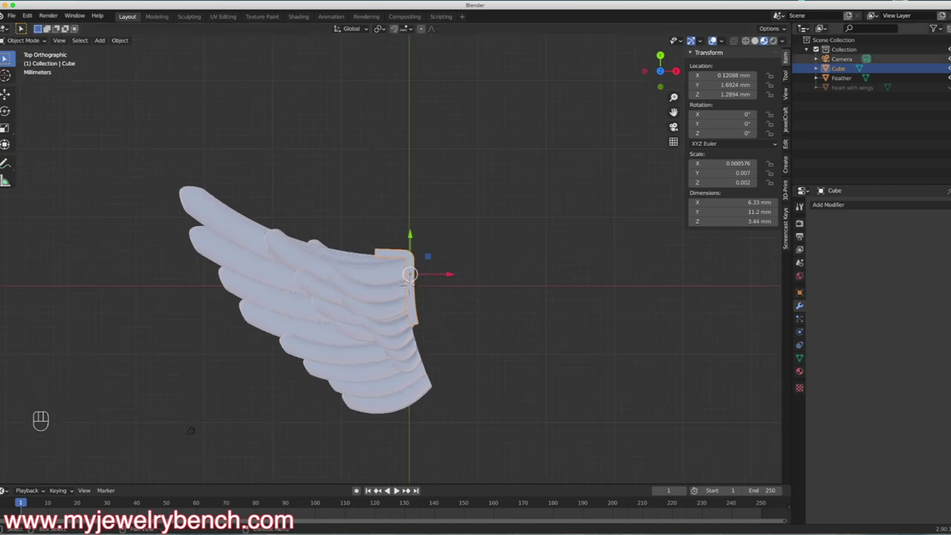
left_click(945, 87)
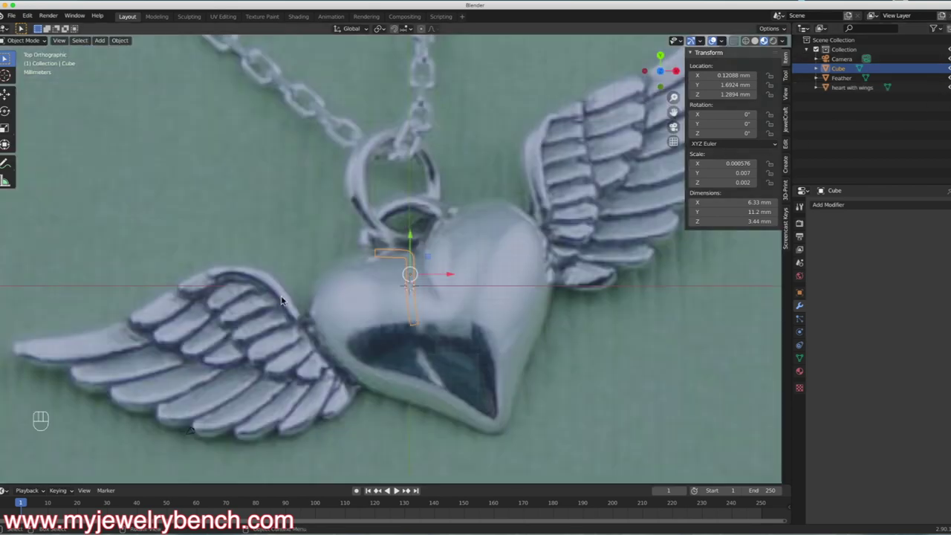
left_click(364, 356)
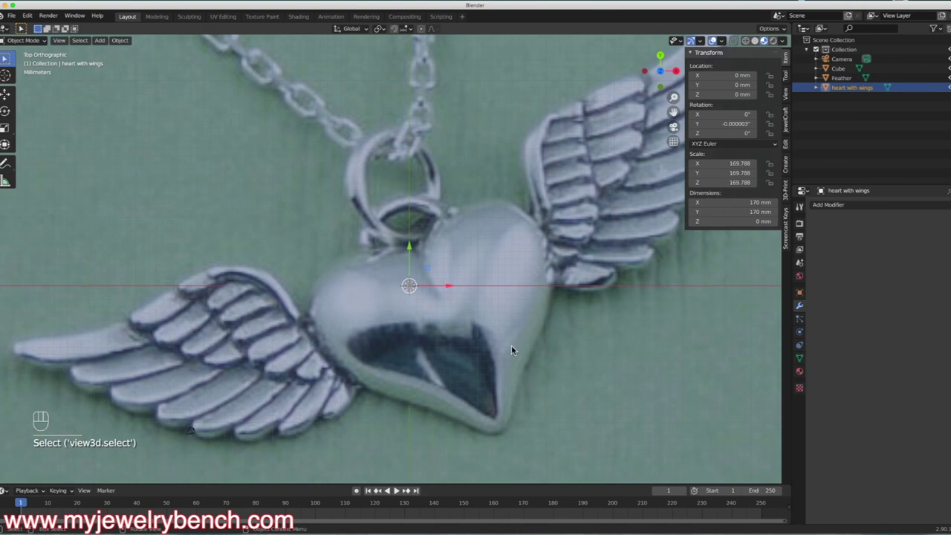
left_click(530, 397)
middle_click_drag(531, 397, 514, 255)
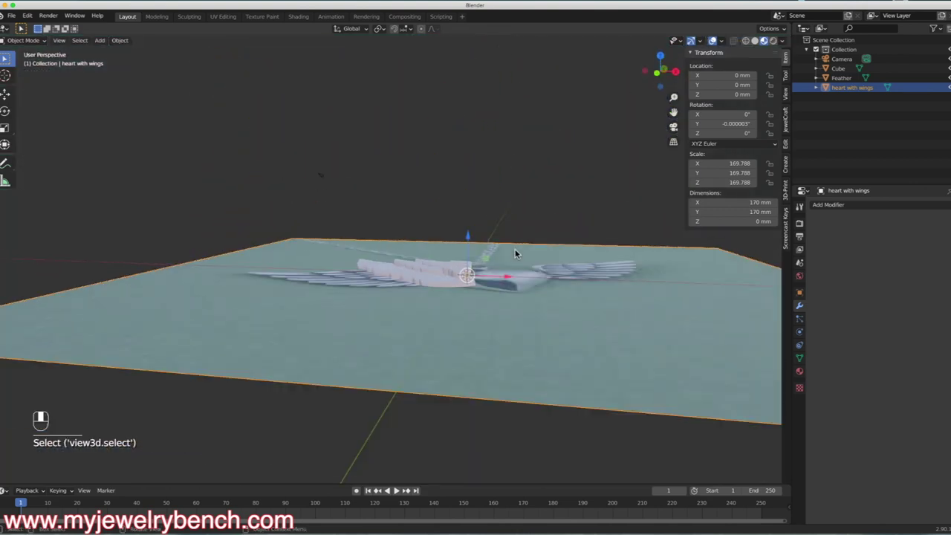
left_click_drag(473, 244, 428, 281)
- Select the Feather wing together with the bar and join them into a single object
left_click(427, 281)
middle_click_drag(427, 281, 461, 321)
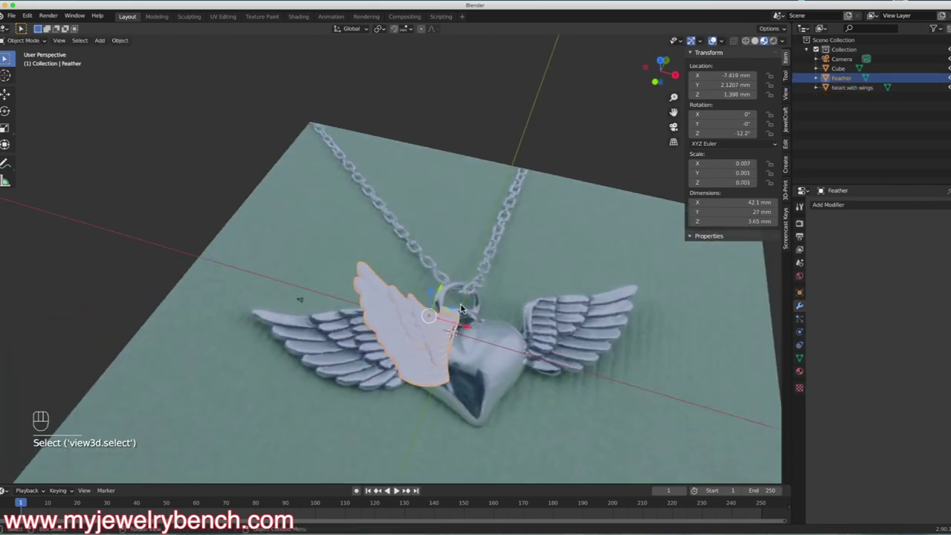
scroll(463, 324, "up", 6)
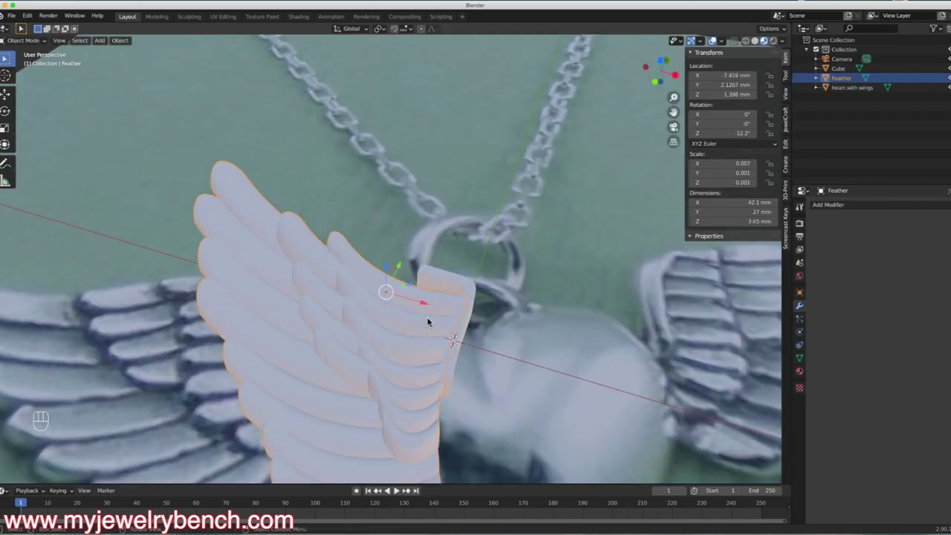
left_click(449, 282, "shift")
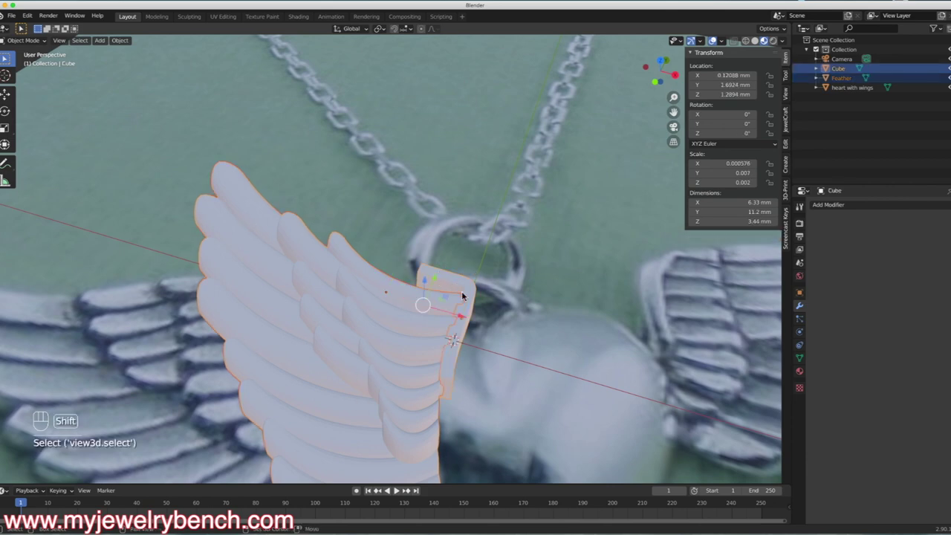
key("ctrl")
key("ctrl+j")
middle_click_drag(432, 312, 387, 313)
- Rename the joined wing and bar object as Wing
left_click(216, 344)
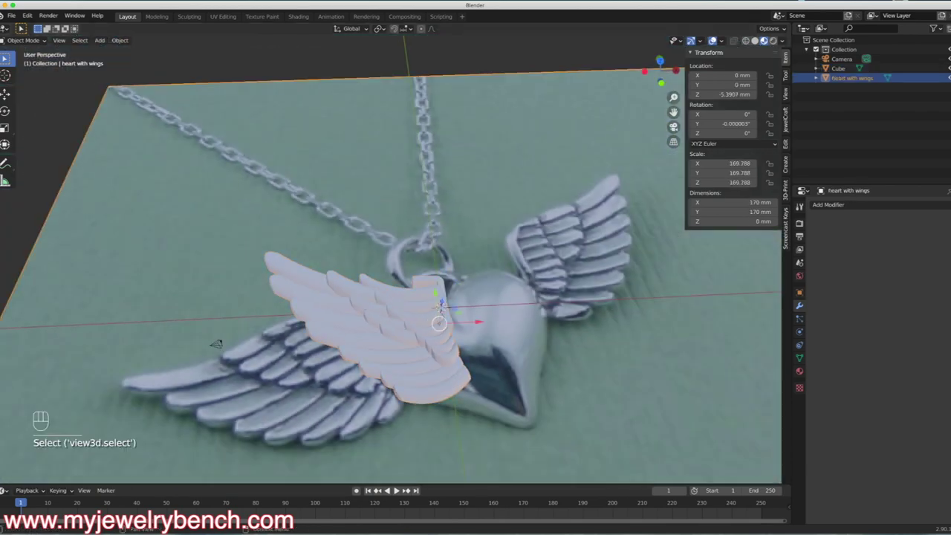
left_click(838, 69)
double_click(840, 69)
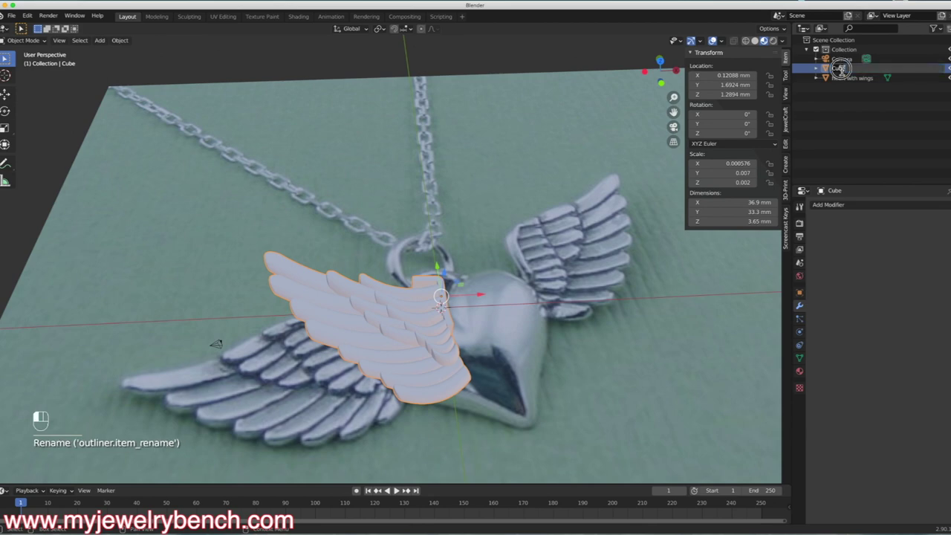
type("wing")
key("Return")
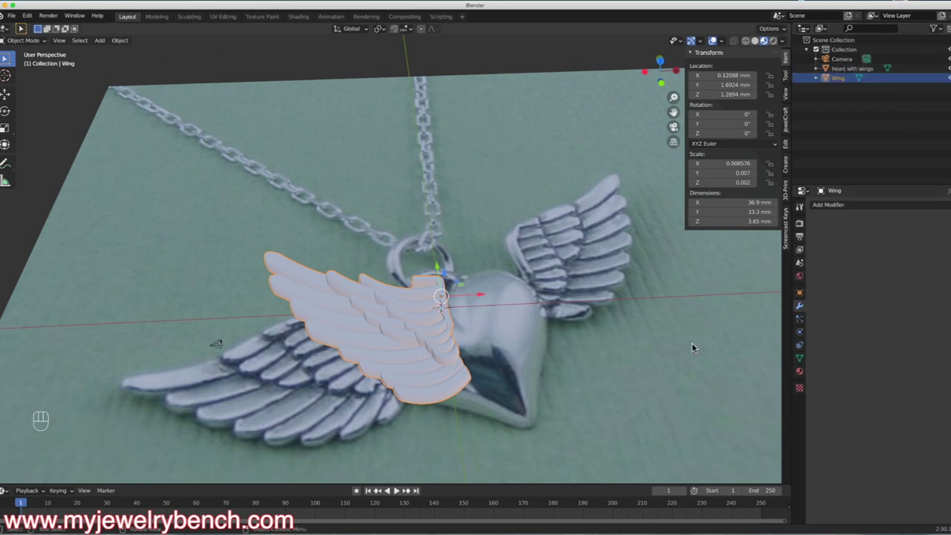
- Hide the heart with wings reference image and select the Wing in top view
left_click(395, 317)
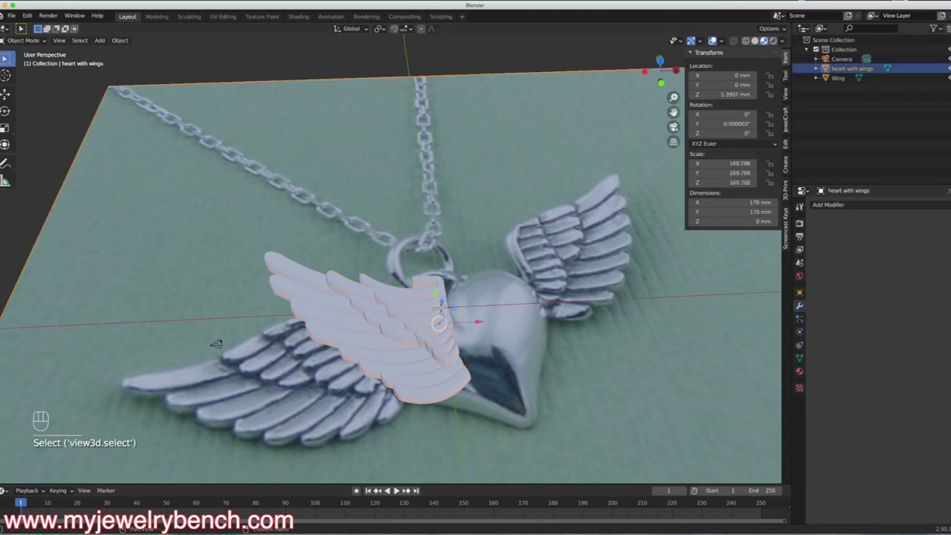
left_click(371, 349)
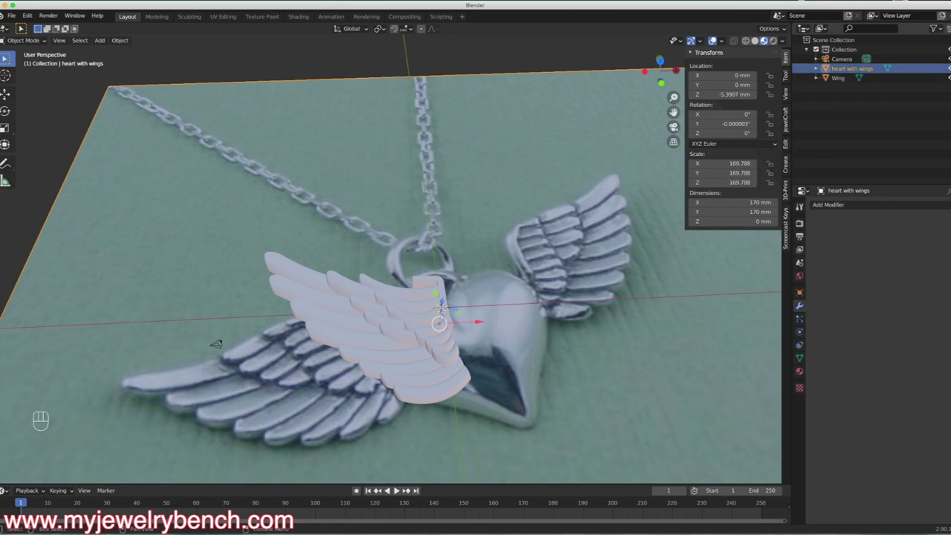
key("shift+h")
left_click(374, 357)
middle_click_drag(373, 359, 423, 376)
key("KP_7")
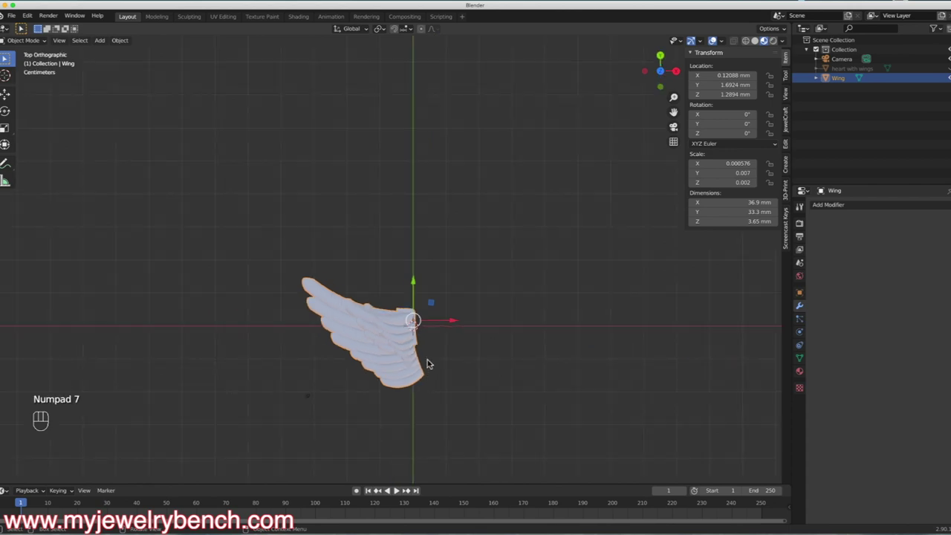
- Set the Wing's origin to its center of mass (volume)
right_click(375, 333)
mouse_move(363, 350)
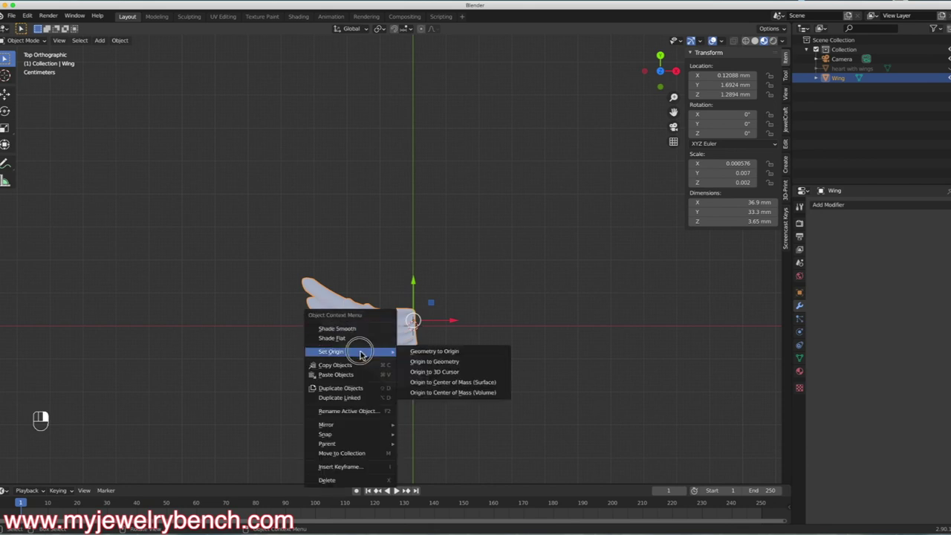
left_click(455, 393)
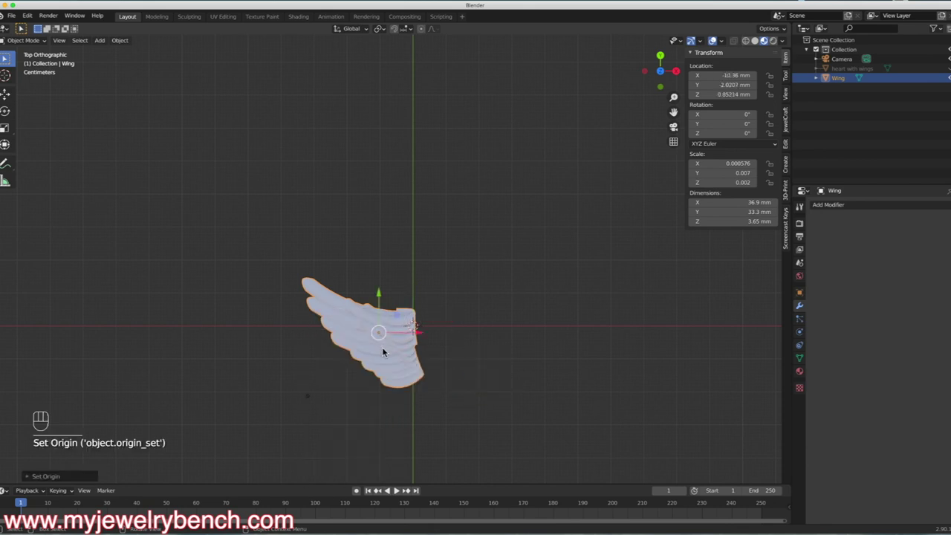
- Snap the Wing to the 3D cursor so it is centred at X, Y and Z 0 mm
key("shift")
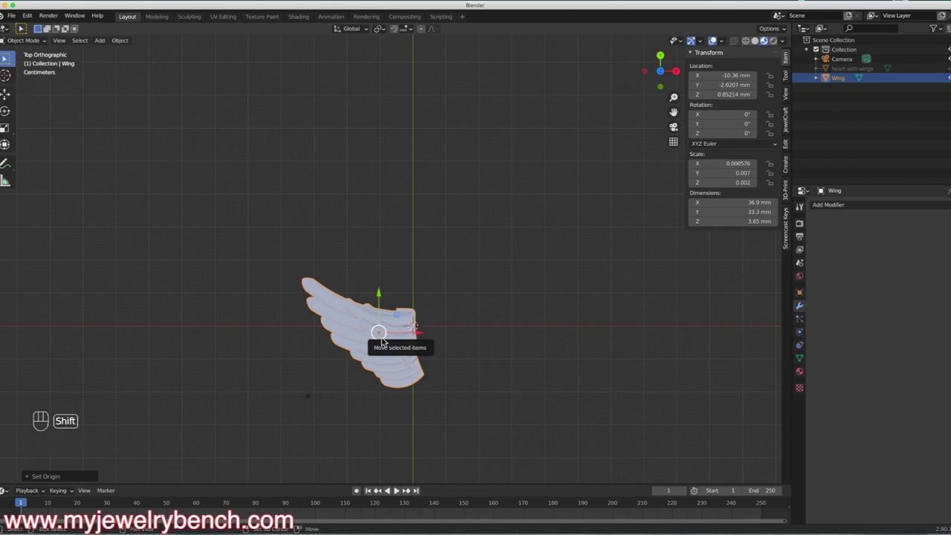
key("shift+s")
key("shift+s")
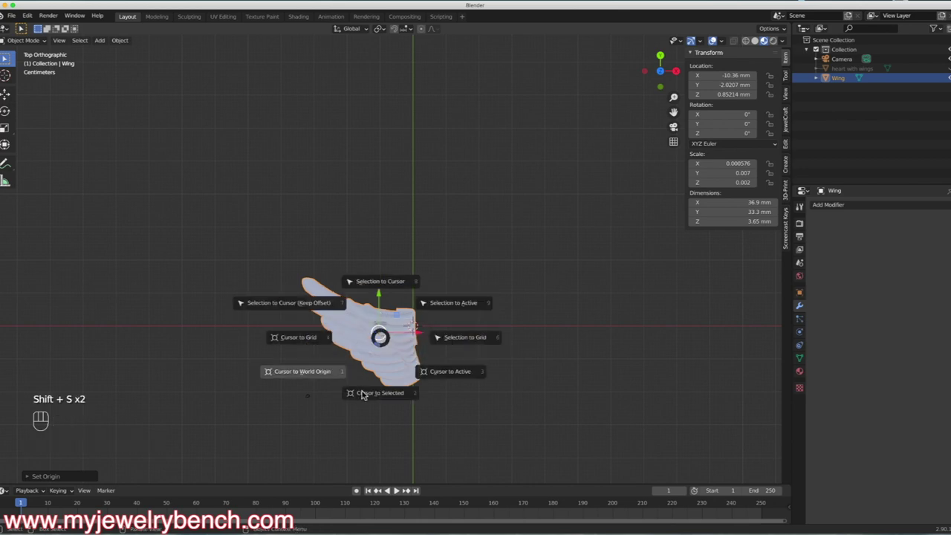
left_click(392, 287)
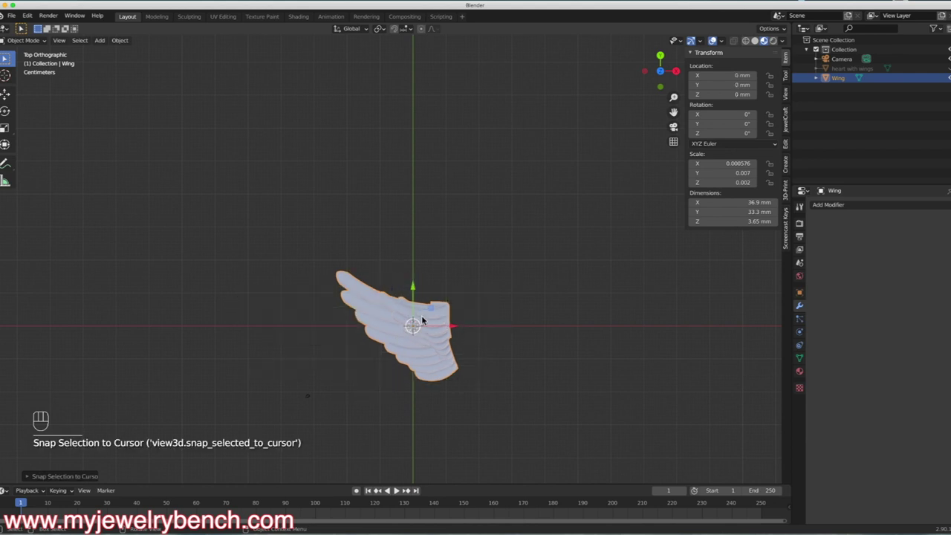
- Apply the rotation and scale of the Wing object
left_click(437, 252)
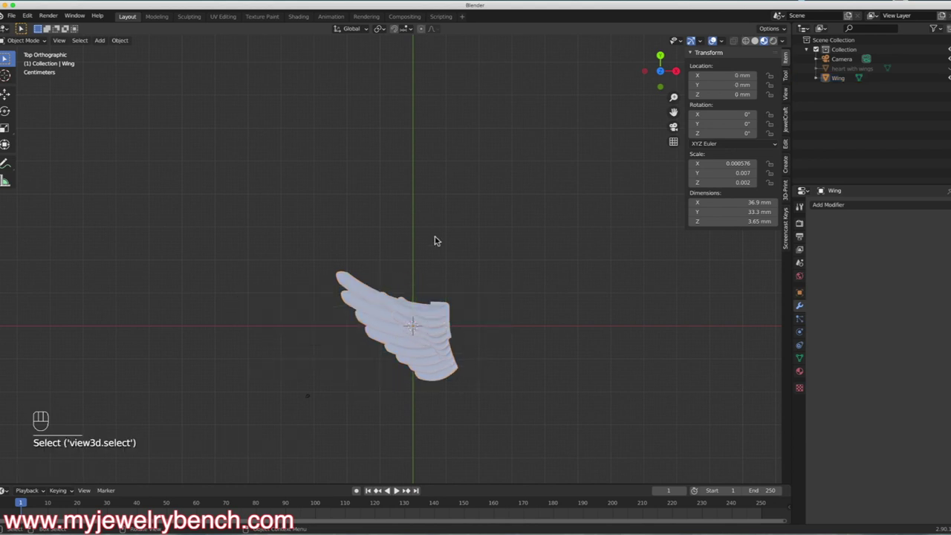
left_click(431, 338)
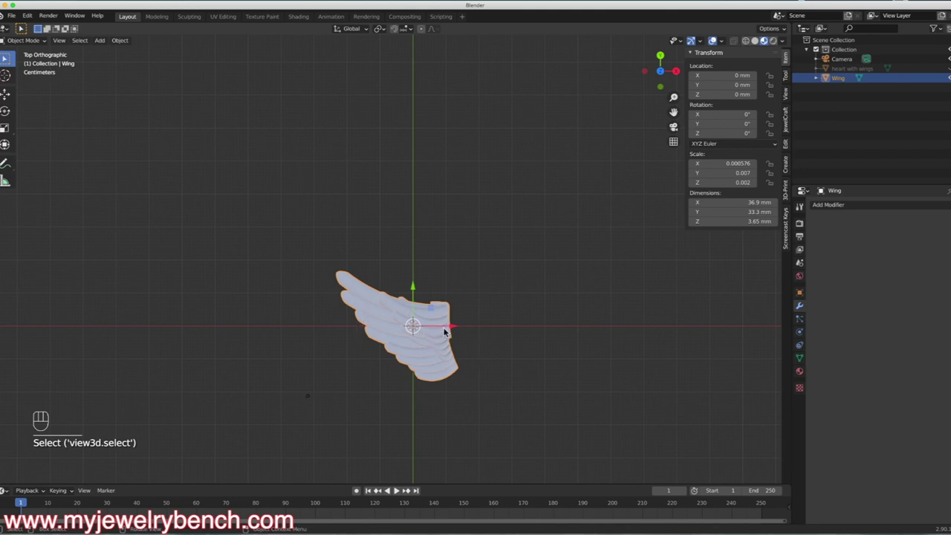
key("ctrl+a")
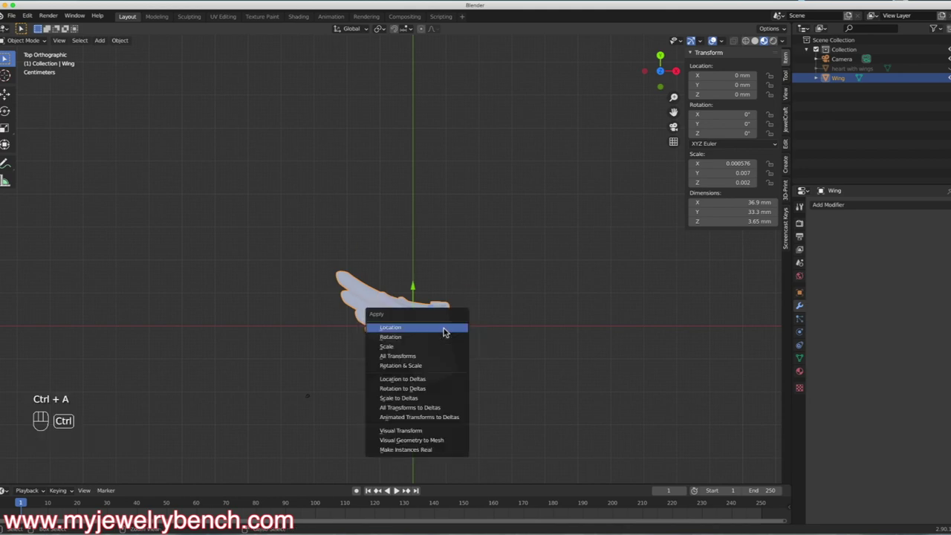
left_click(416, 368)
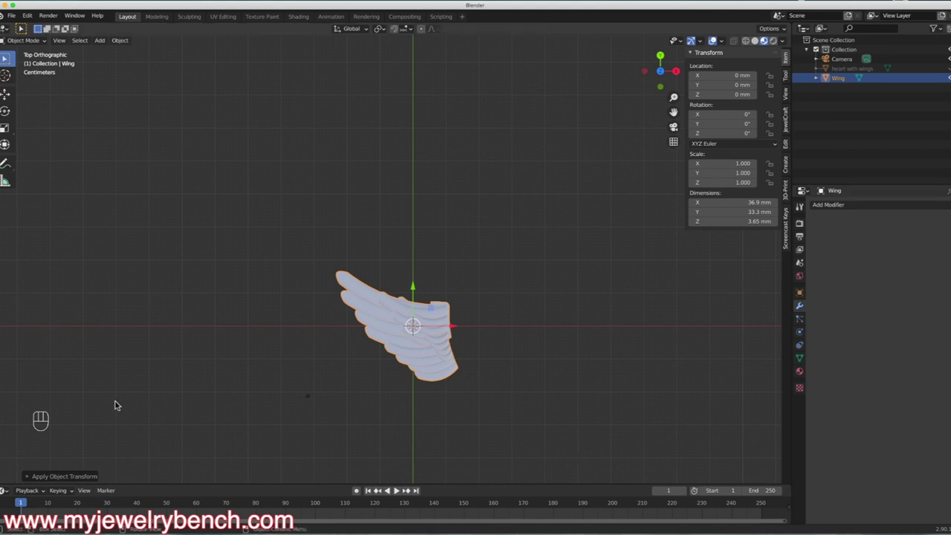
- Save the project to the Desktop as Wing1.blend
left_click(13, 15)
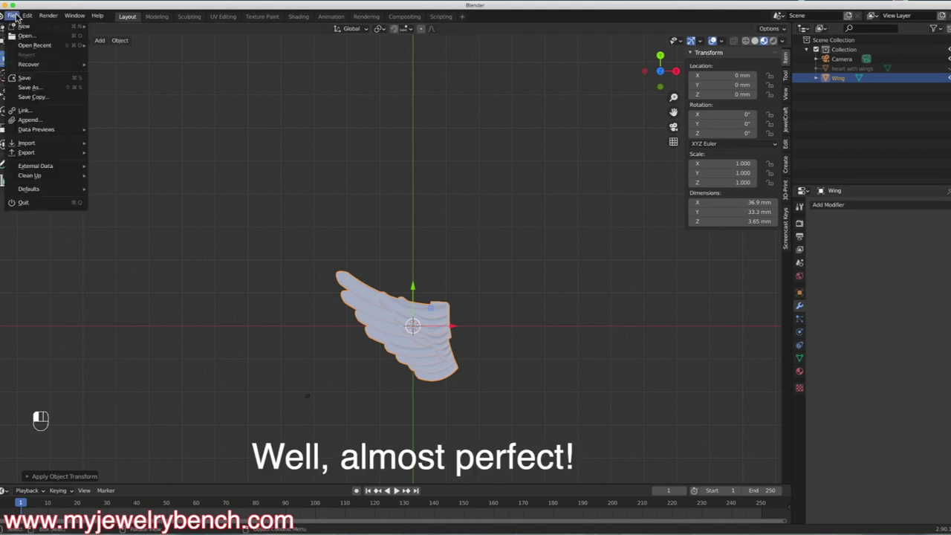
left_click(28, 87)
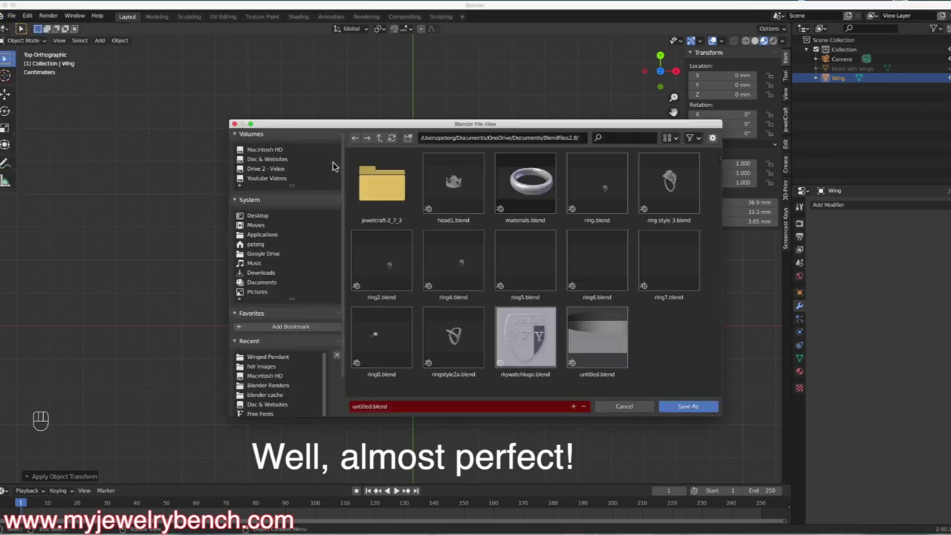
left_click(255, 216)
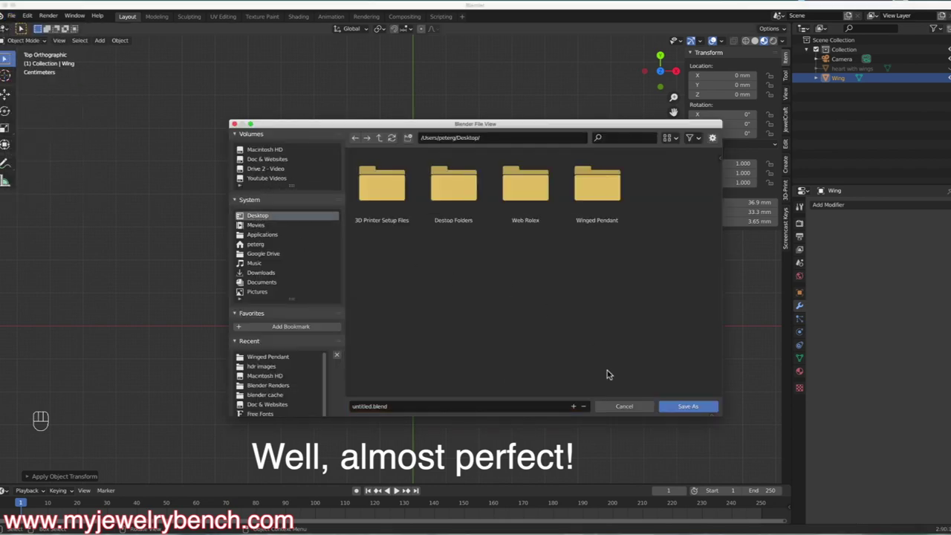
left_click(432, 406)
key("BackSpace")
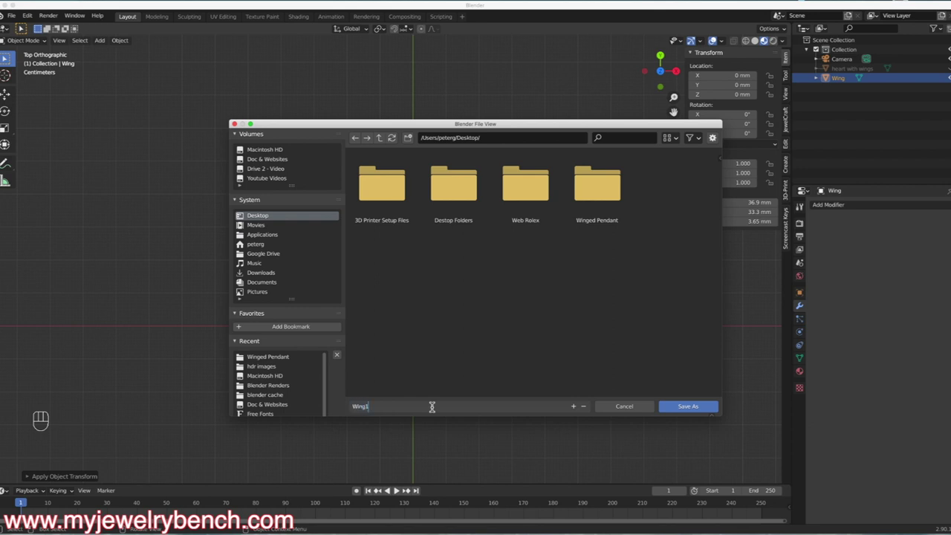
key("Return")
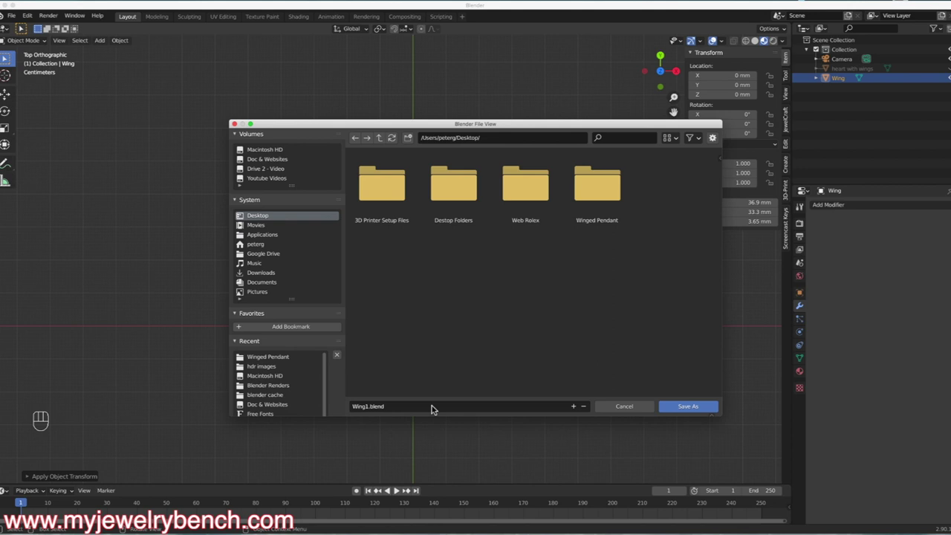
left_click(688, 407)
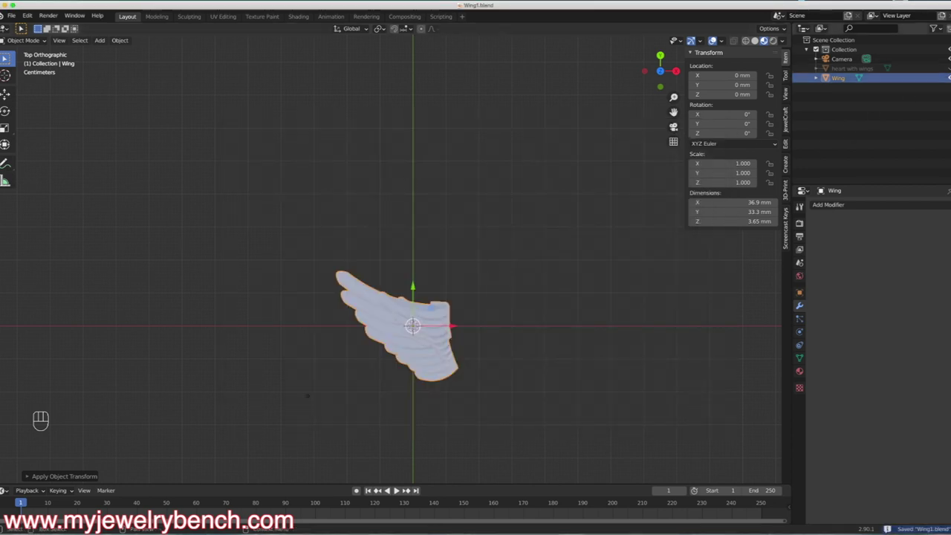
- Hide the Wing and add a mesh circle at the 3D cursor
key("h")
scroll(242, 330, "up", 3)
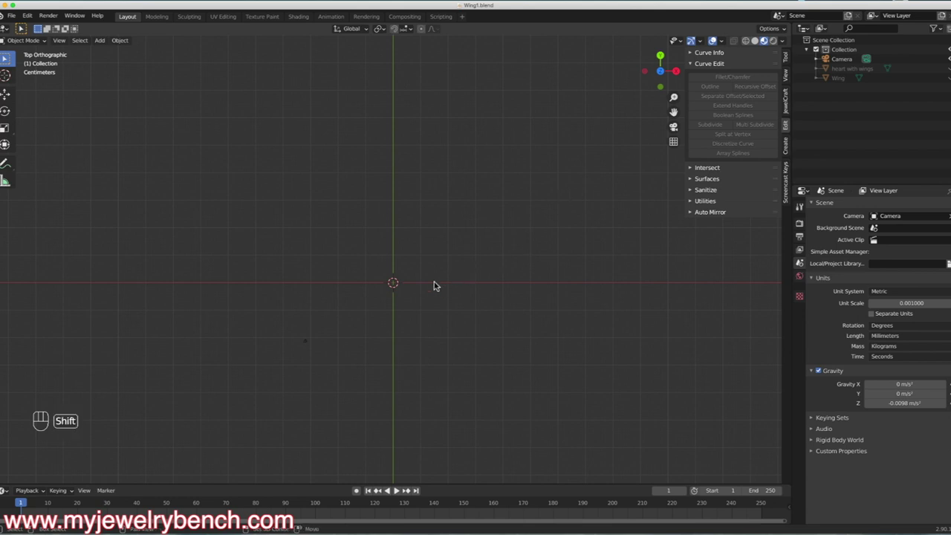
key("shift+a")
mouse_move(436, 282)
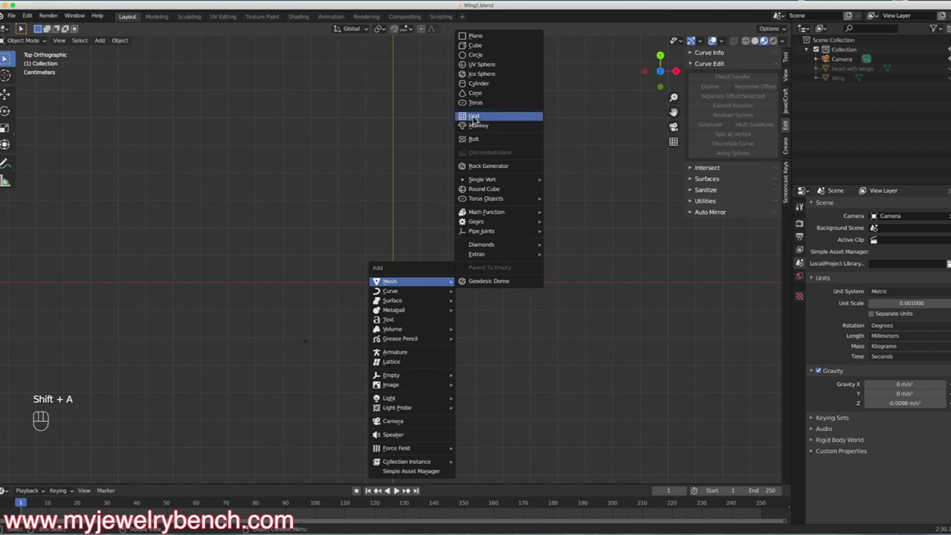
left_click(477, 56)
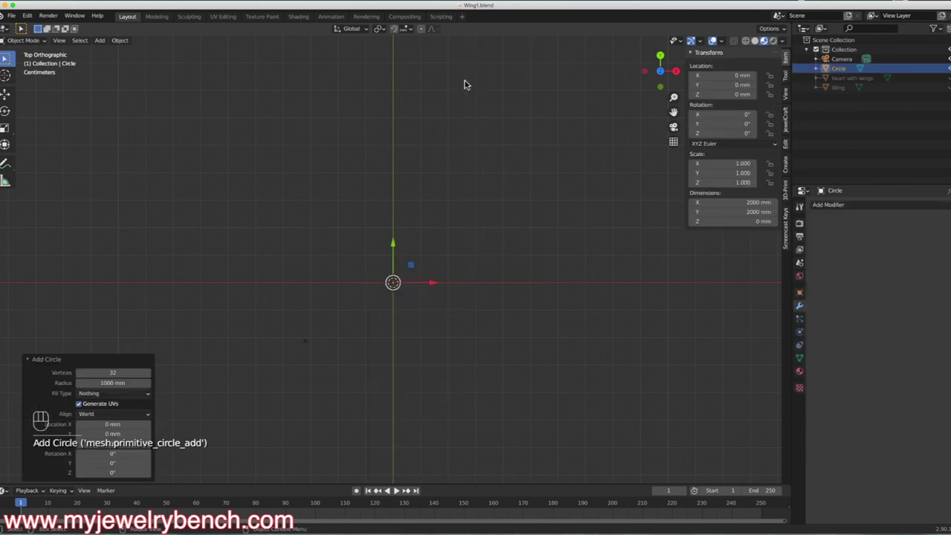
- Set the circle's X and Y dimensions to 30 mm
left_click(735, 202)
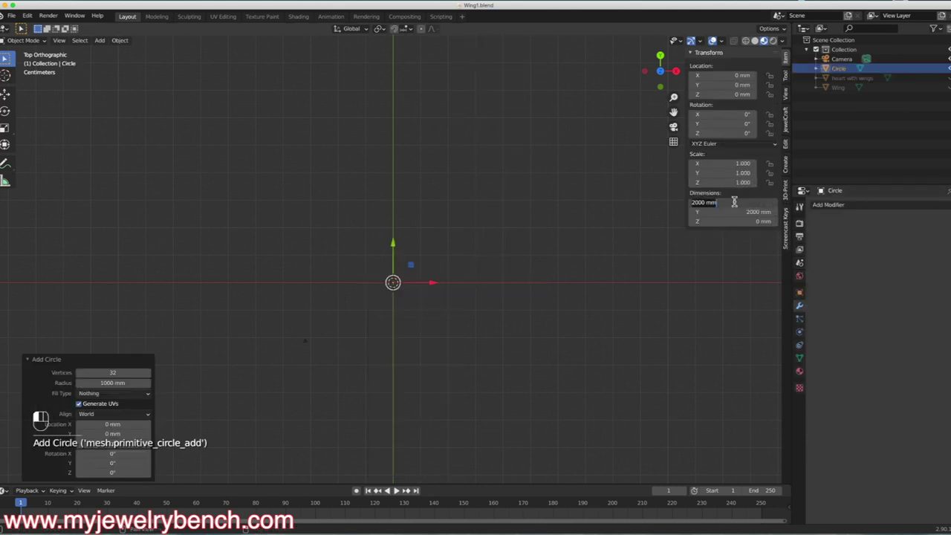
type("30")
key("Tab")
type("3")
key("Return")
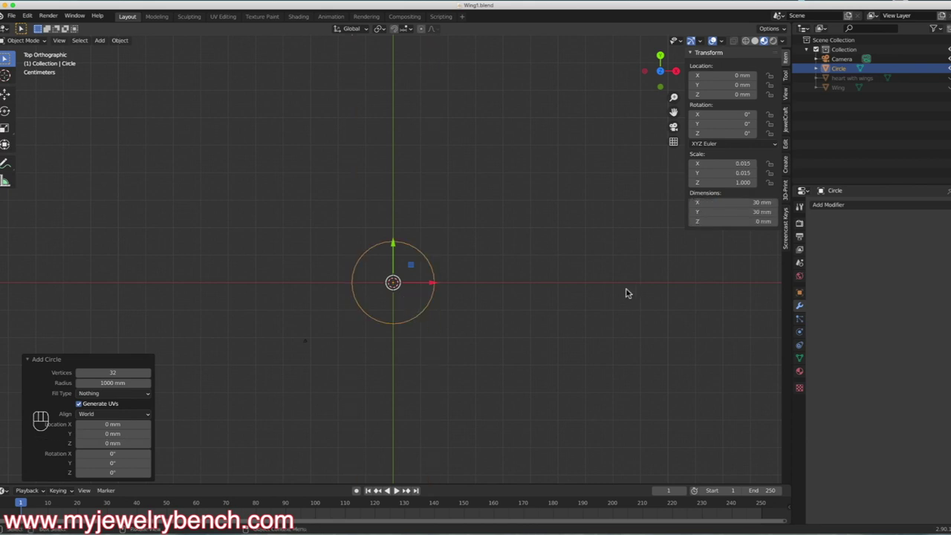
- Enter Edit Mode on the circle and select only its topmost vertex in vertex select mode
left_click(437, 275)
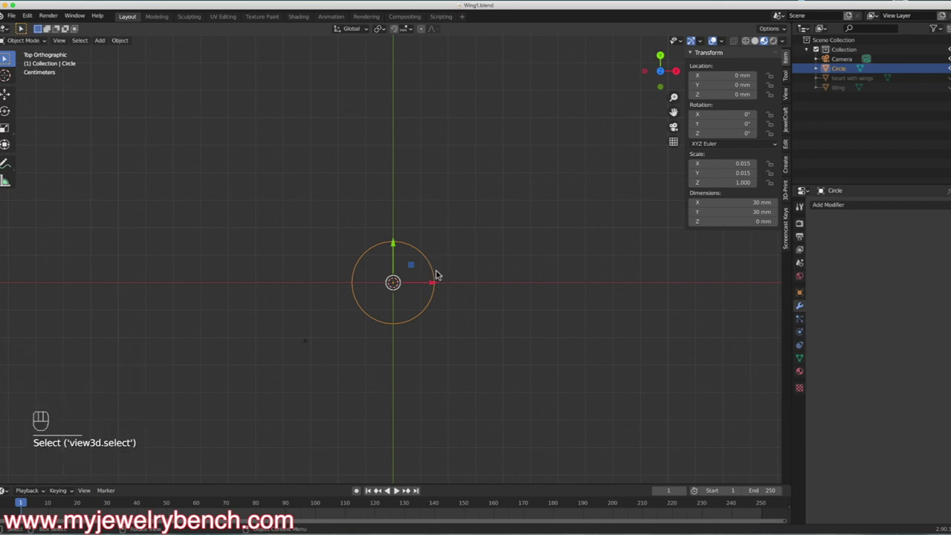
key("Tab")
key("Tab")
left_click(386, 249)
key("Tab")
scroll(387, 248, "up", 4)
scroll(387, 248, "up", 2)
left_click(55, 41)
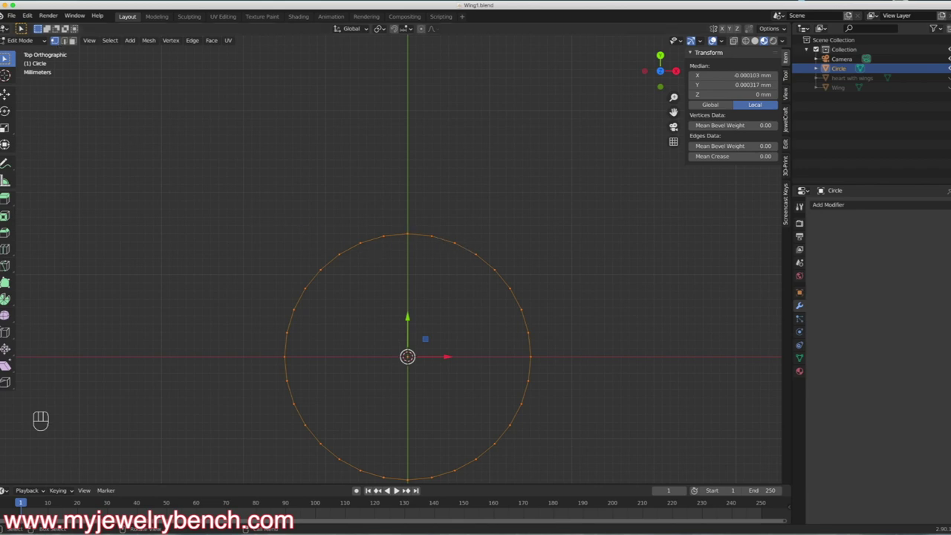
left_click(411, 236)
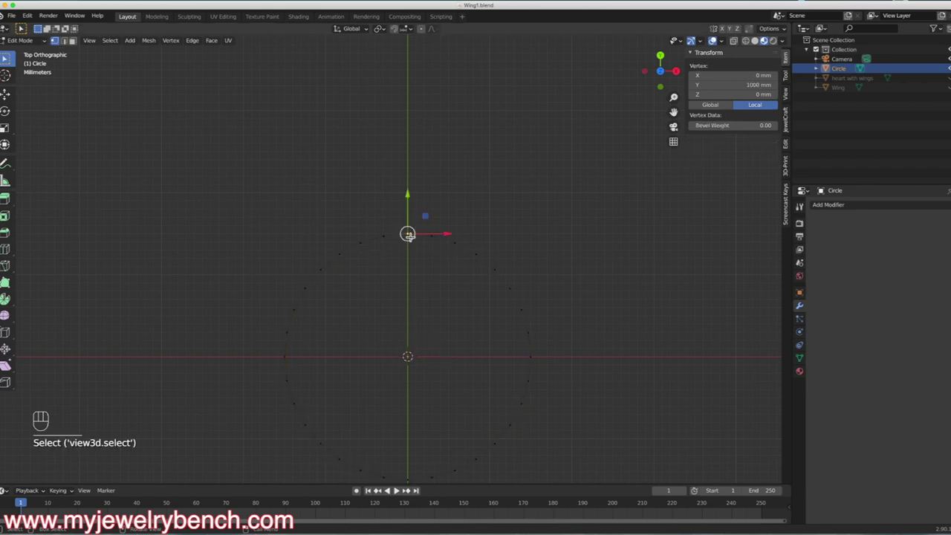
- Try to shape a heart notch by moving the circle's top vertex down, then its two neighbouring vertices together
left_click_drag(408, 199, 428, 265)
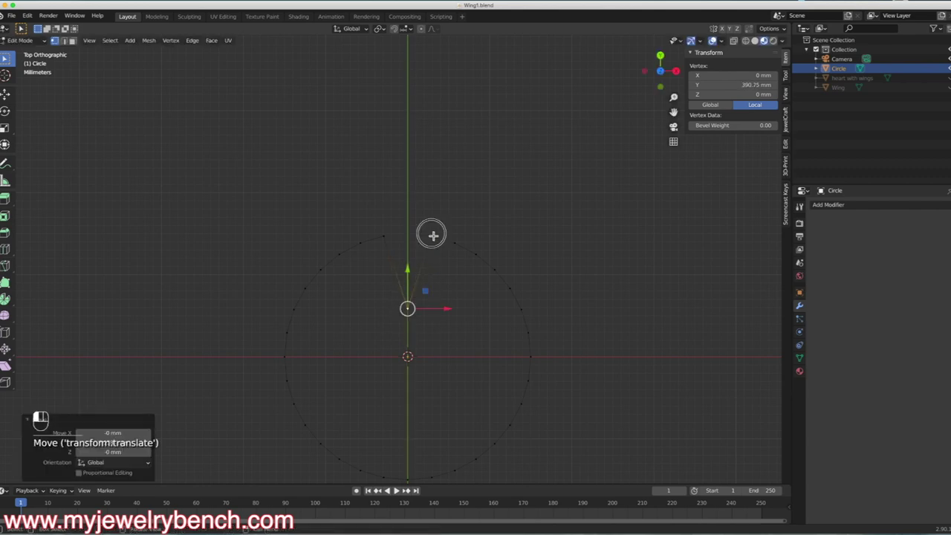
left_click(433, 236)
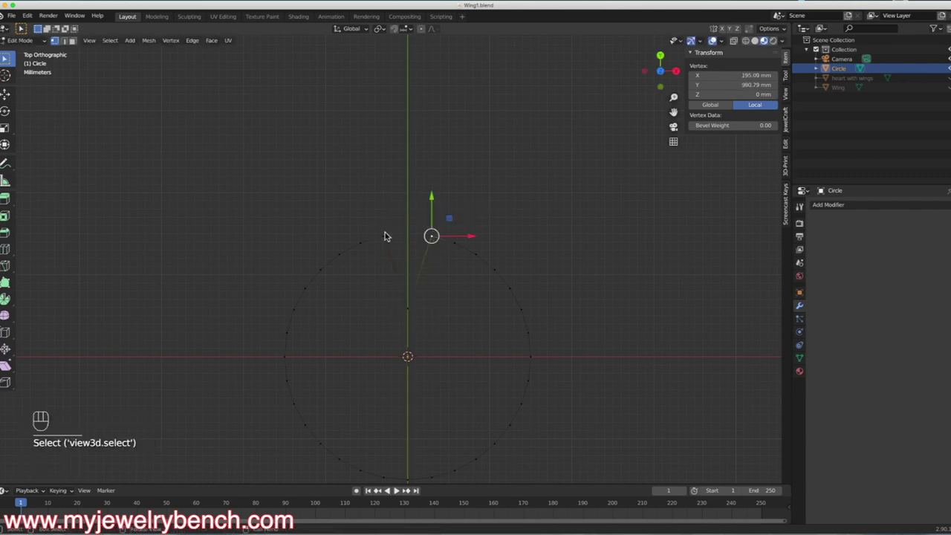
key("Tab")
key("Tab")
key("Tab")
key("Tab")
key("Tab")
key("Tab")
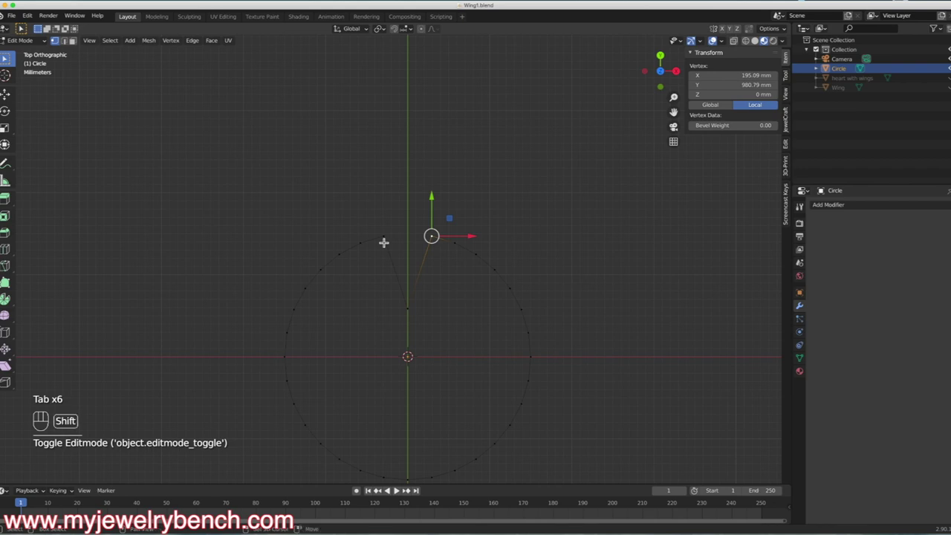
left_click(384, 238, "shift")
left_click_drag(415, 200, 423, 238)
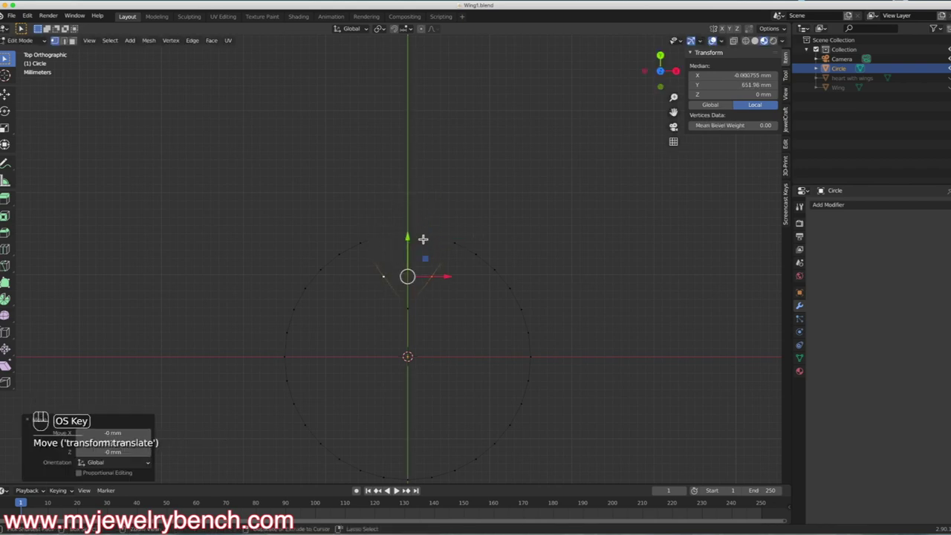
- Undo the vertex moves back to the full circle with its top vertex selected
key("super+z")
key("super+z")
key("super+z")
key("super+z")
key("super+z")
key("super+z")
key("super+z")
key("super+z")
key("super+z")
key("super+z")
key("super+z")
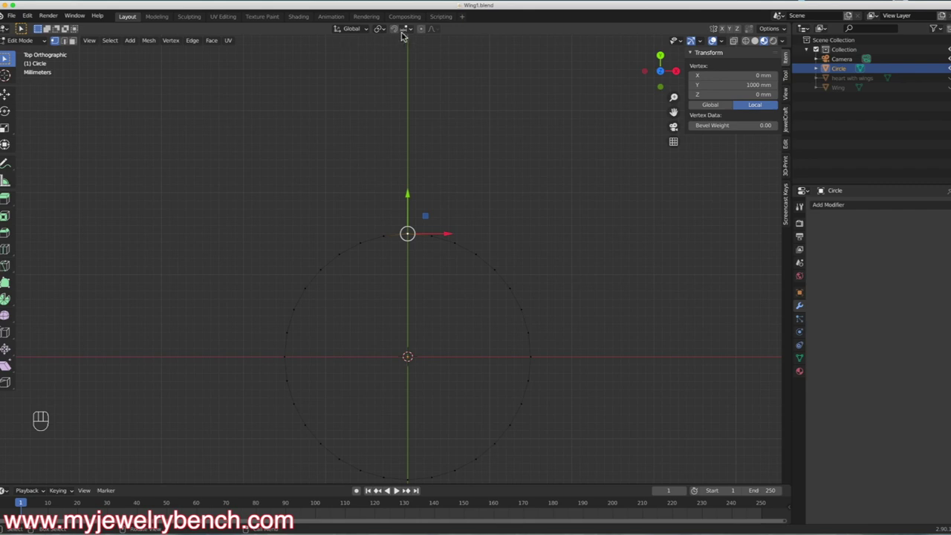
- Enable proportional editing with Sharp falloff and move the top vertex down about 11.6 mm along Y, using a proportional size of about 21
left_click(433, 31)
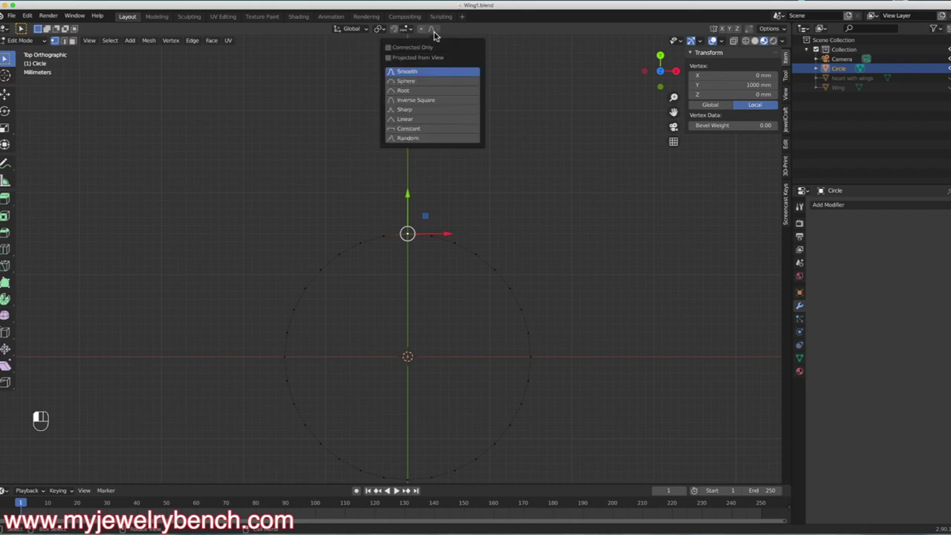
left_click(411, 110)
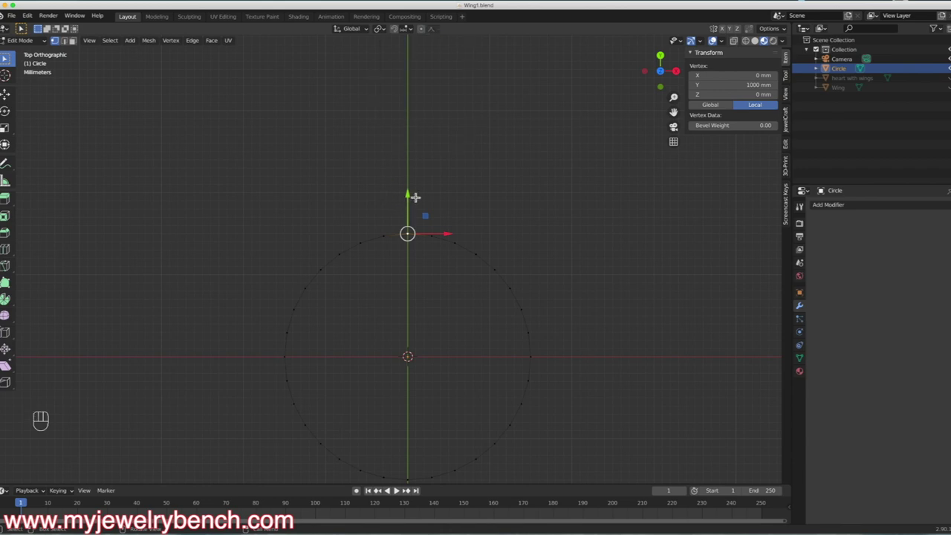
left_click(422, 29)
left_click_drag(409, 197, 411, 290)
scroll(412, 214, "up", 1)
scroll(413, 237, "down", 15)
scroll(414, 232, "down", 12)
scroll(412, 248, "down", 3)
scroll(412, 290, "down", 1)
scroll(412, 290, "down", 2)
scroll(411, 289, "down", 2)
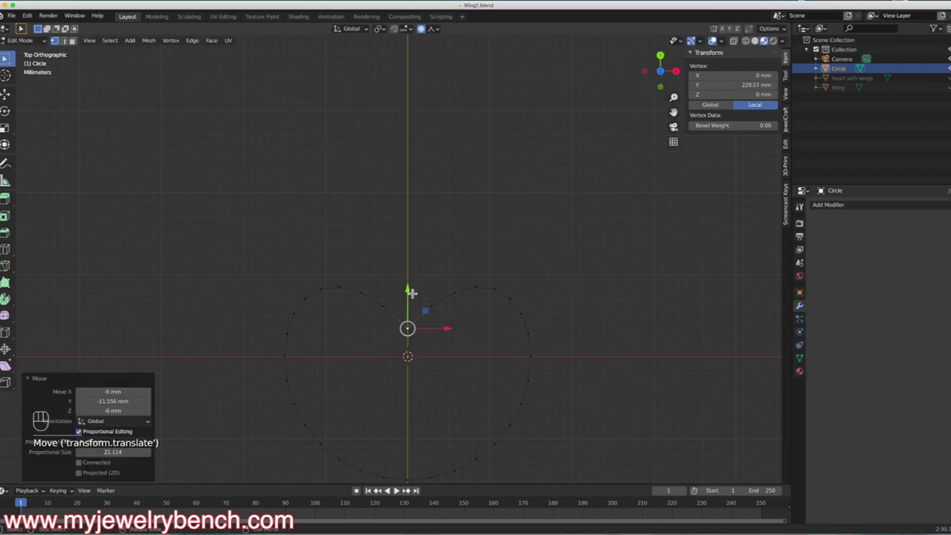
- Move the circle's bottom vertex down about 7.1 mm along Y to form the heart's point, and return to Object Mode
scroll(418, 252, "down", 5, "shift")
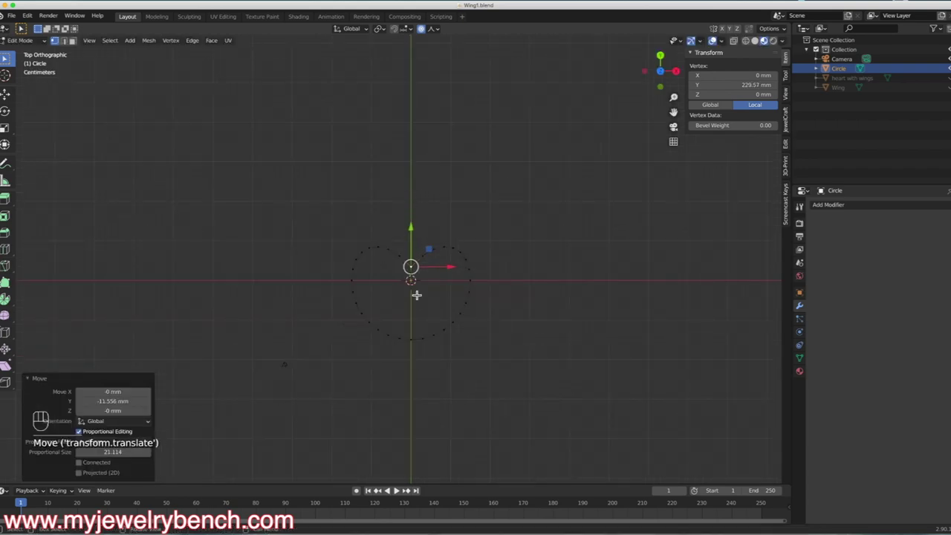
scroll(413, 335, "up", 1)
left_click(417, 319)
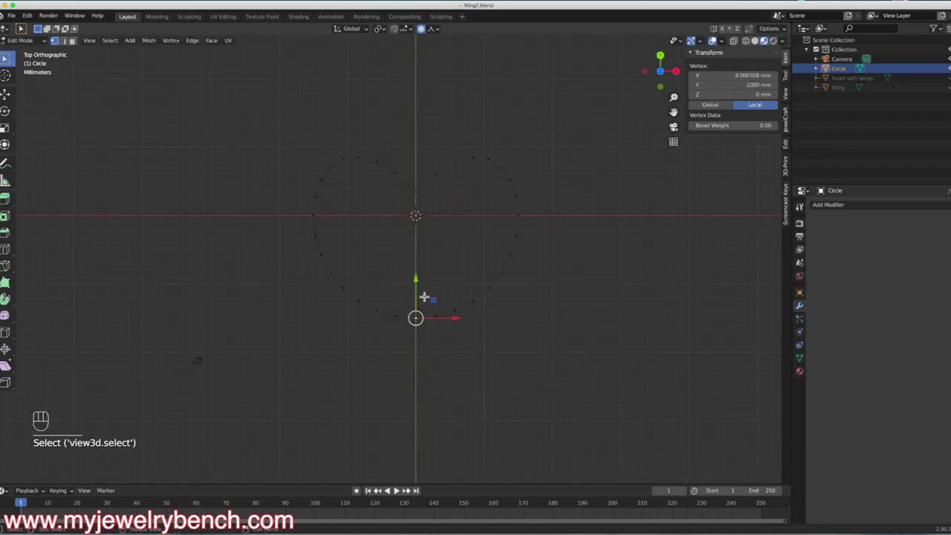
left_click_drag(416, 281, 414, 334)
middle_click_drag(478, 316, 475, 259)
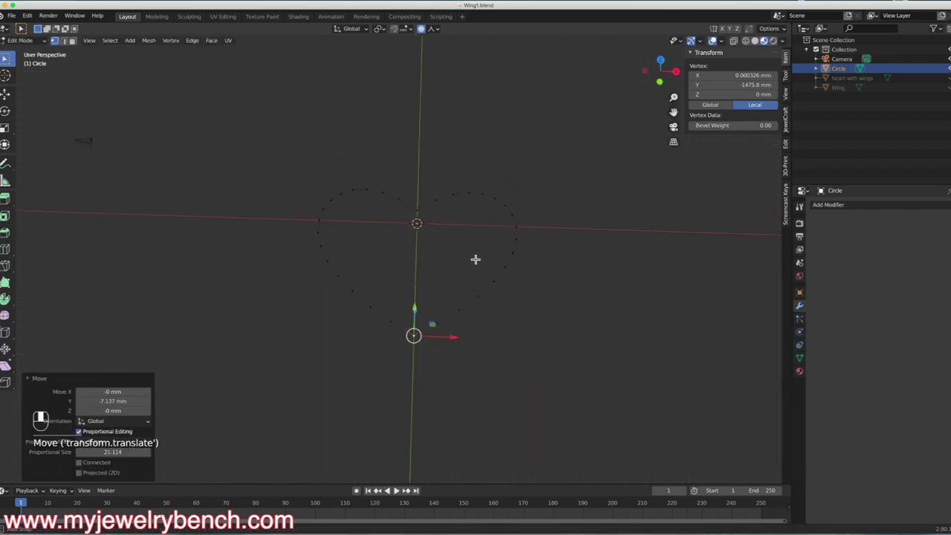
key("Tab")
middle_click_drag(469, 232, 450, 301)
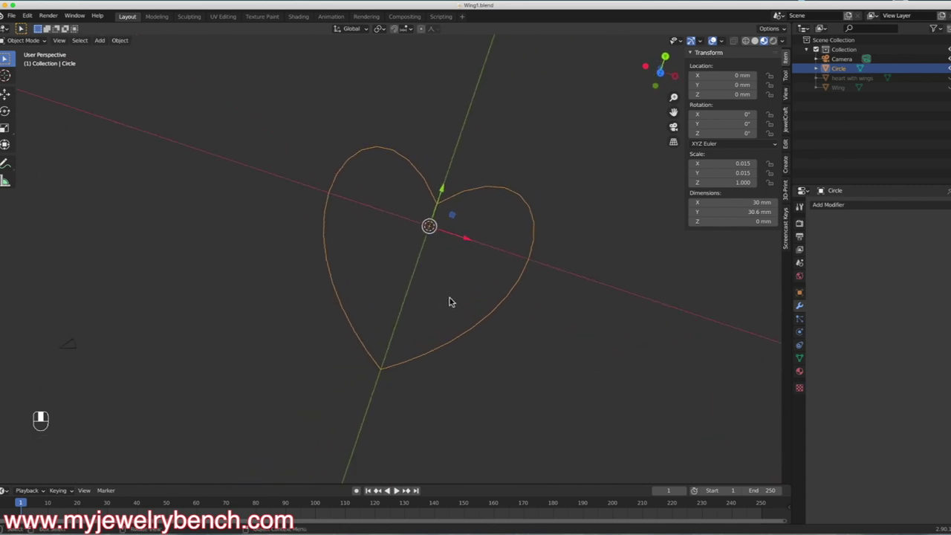
- Widen the heart outline along X in top view by a factor of about 1.15, to about 34.4 mm
key("KP_7")
scroll(435, 198, "down", 1)
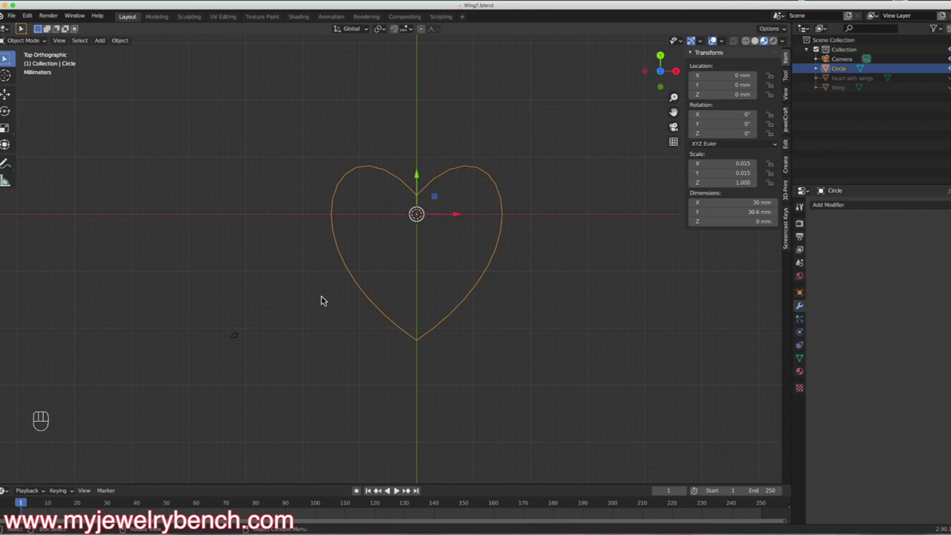
key("s")
key("x")
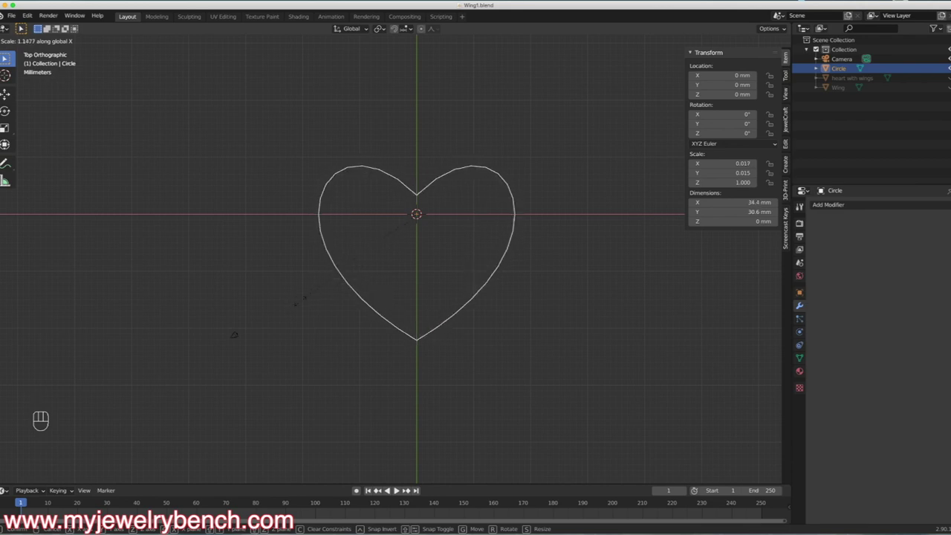
left_click(304, 301)
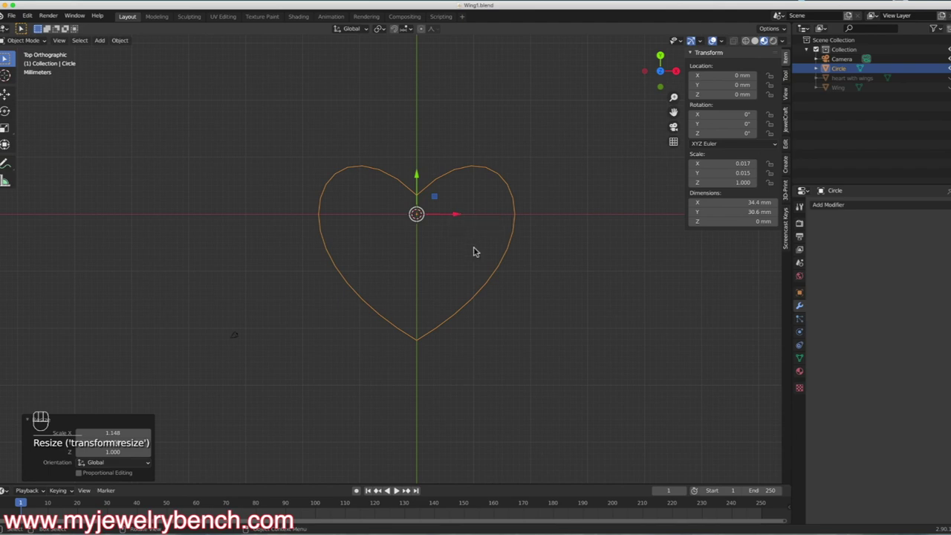
middle_click_drag(456, 347, 464, 290)
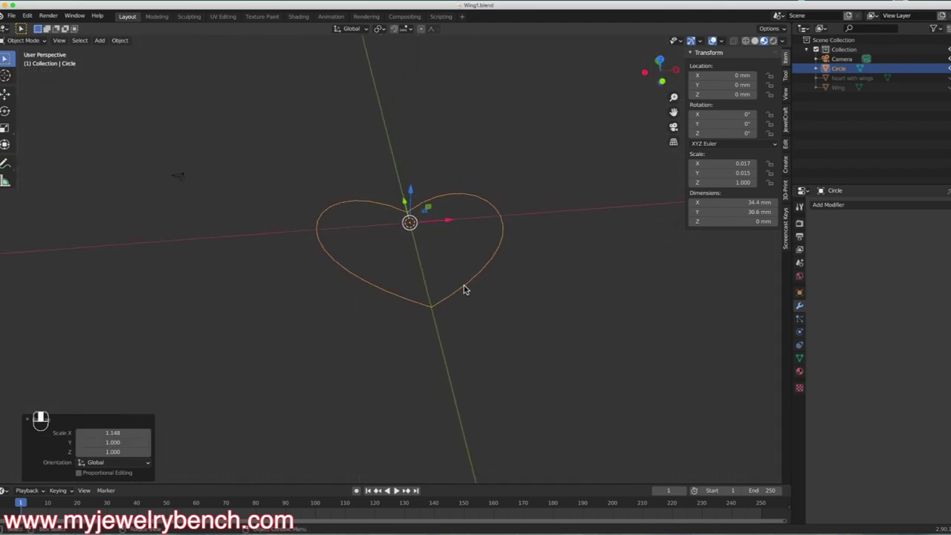
scroll(458, 233, "up", 1)
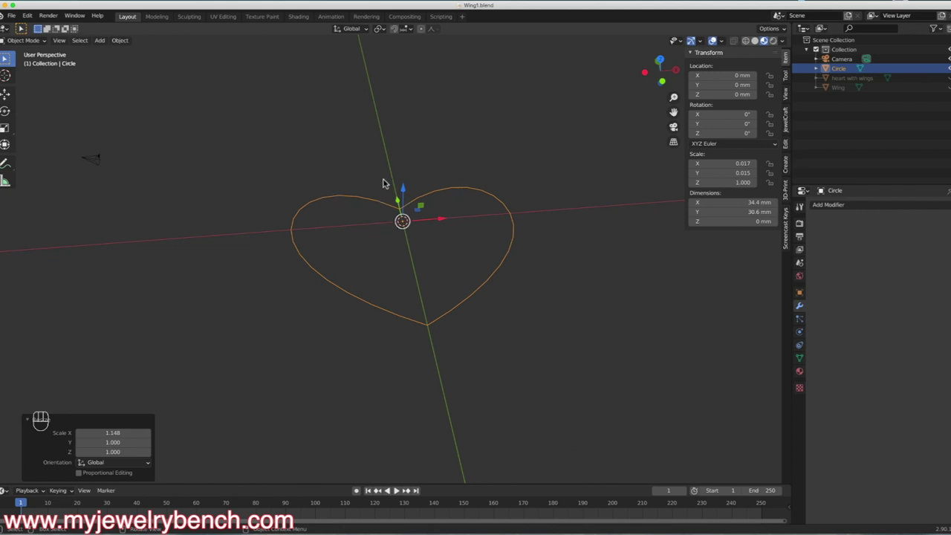
- Fill the whole heart outline with a single face in Edit Mode
key("Tab")
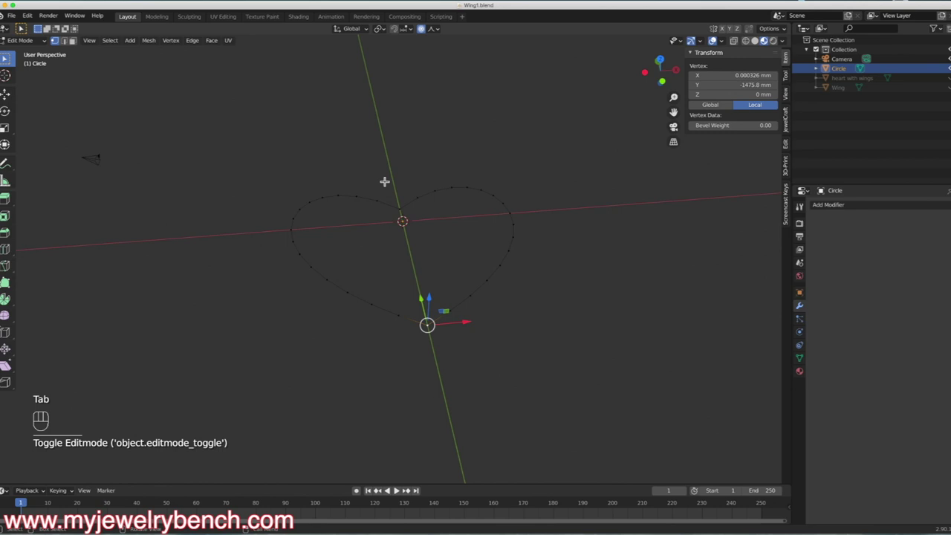
key("a")
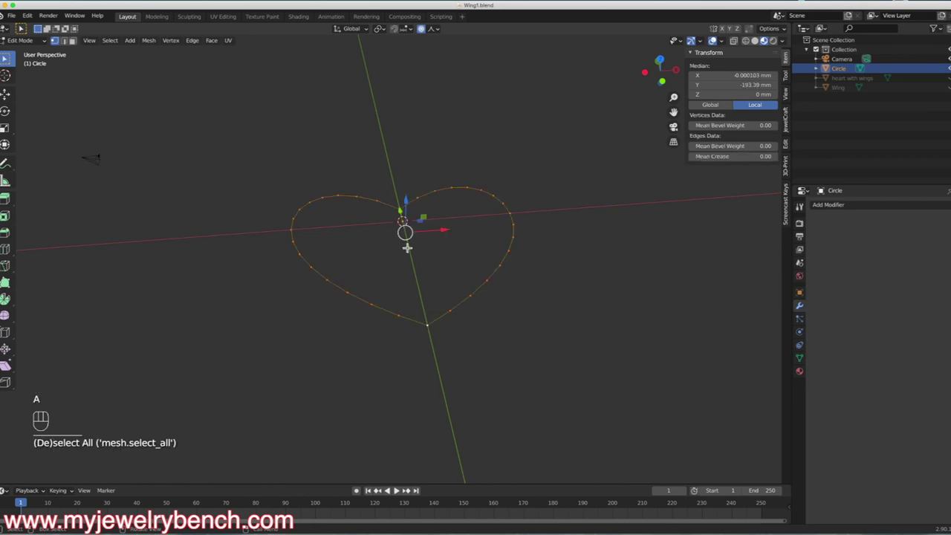
key("f")
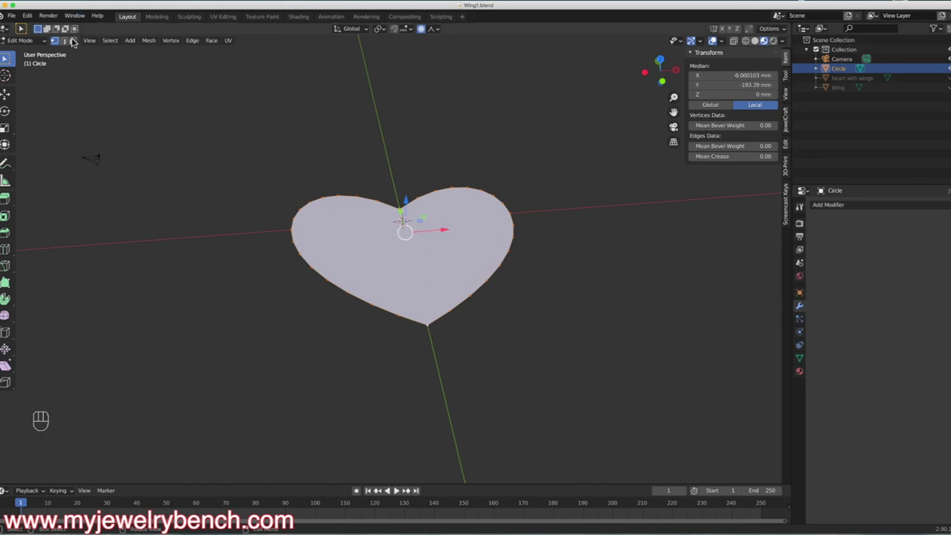
- Select the heart's face in face select mode, extrude it about 5.64 mm up along Z, and return to Object Mode
left_click(408, 246)
left_click(367, 247)
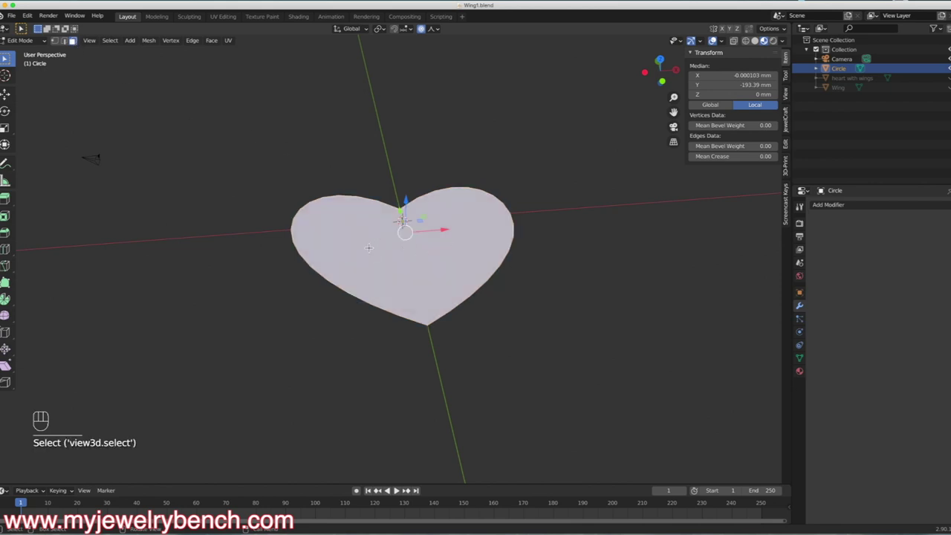
key("e")
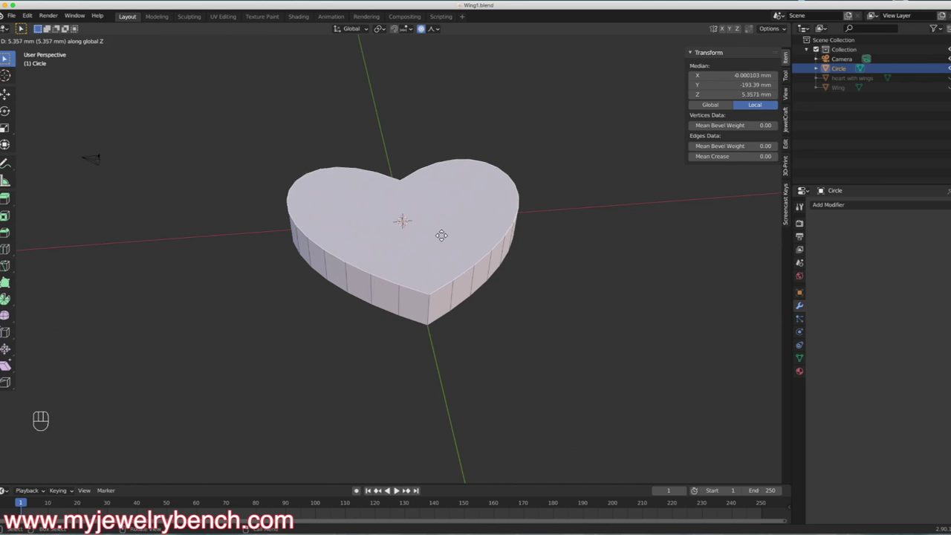
left_click(439, 234)
middle_click_drag(506, 314, 480, 295)
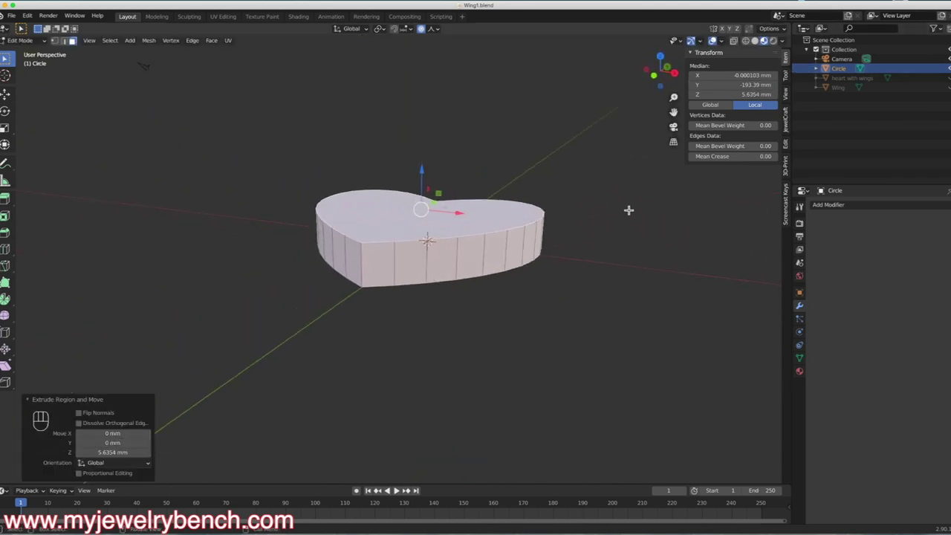
key("Tab")
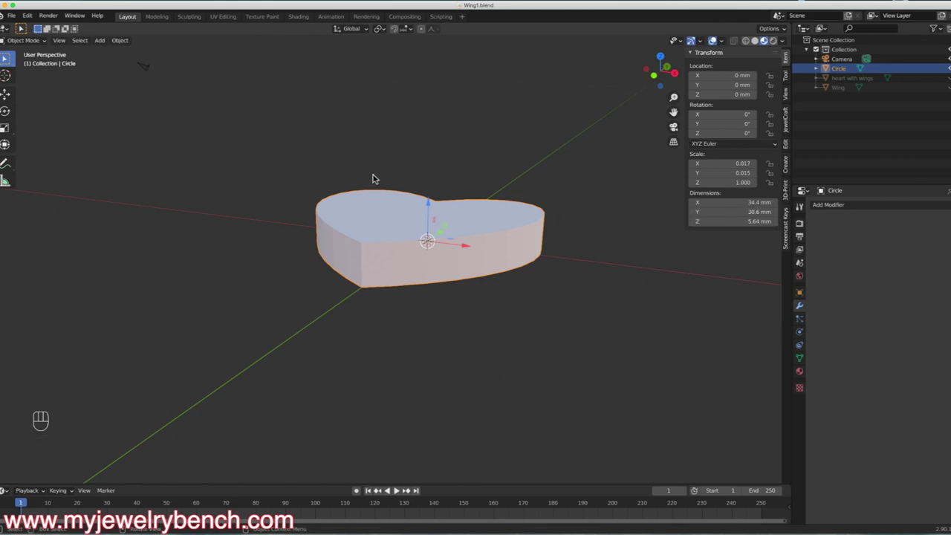
- Select the complete edge loop around the heart's top face using edge select mode in Edit Mode
middle_click_drag(403, 286, 468, 291)
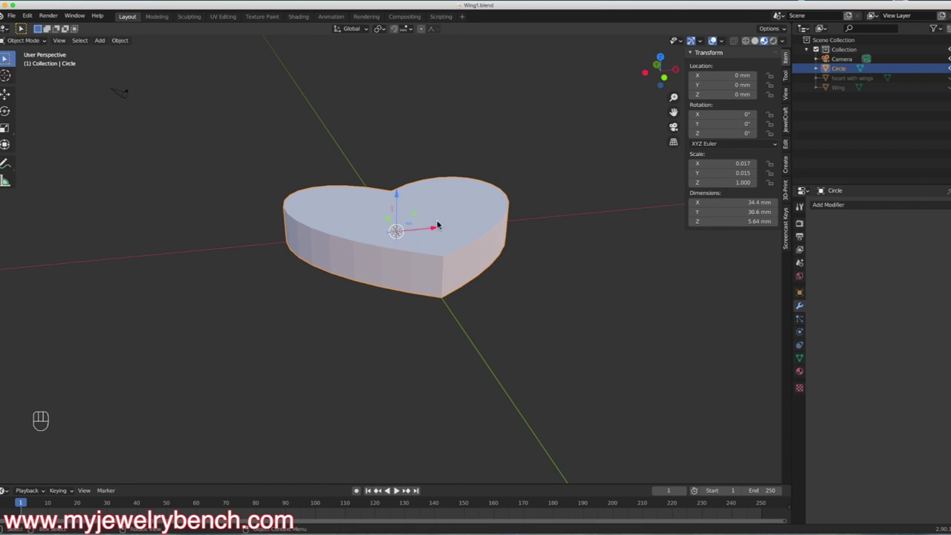
middle_click_drag(362, 231, 345, 305)
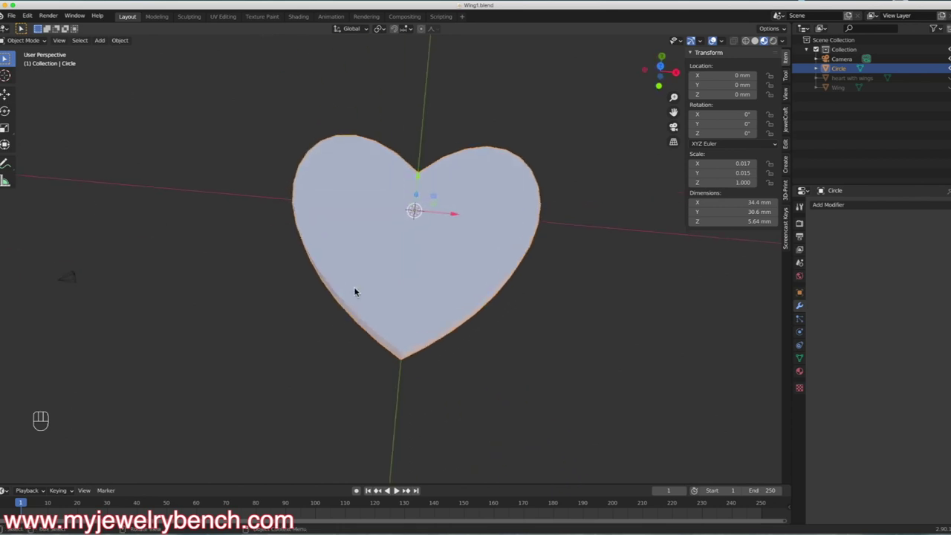
middle_click_drag(436, 251, 476, 221)
key("Tab")
middle_click_drag(390, 216, 450, 280)
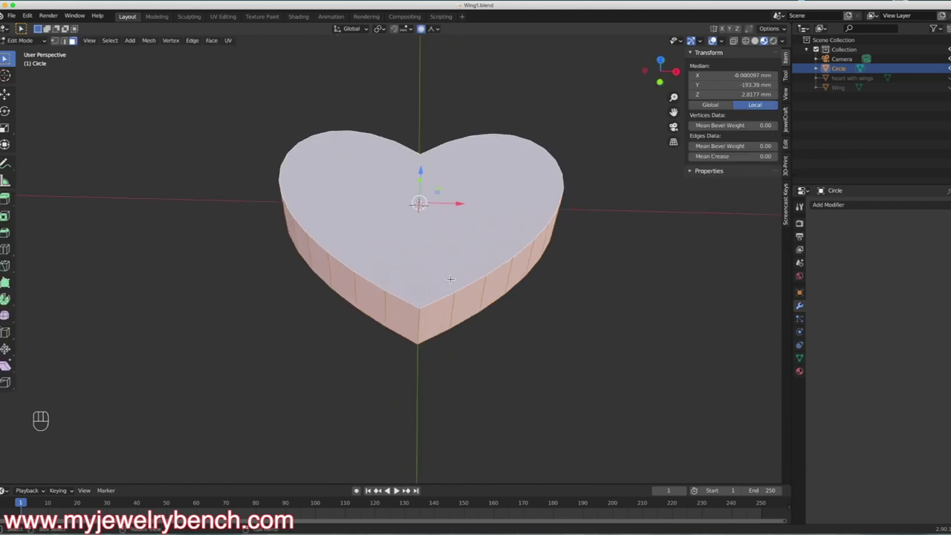
left_click(64, 40, "shift")
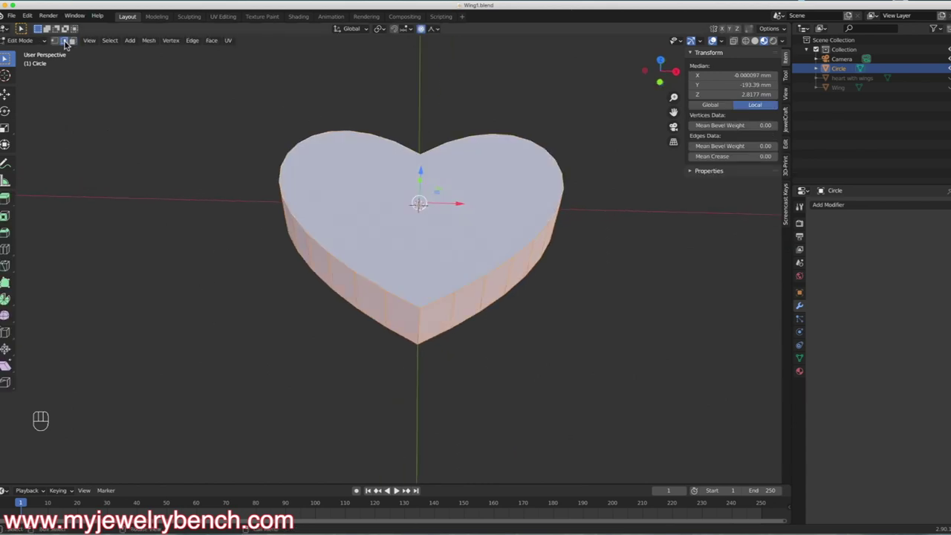
left_click(471, 284)
key("shift+alt")
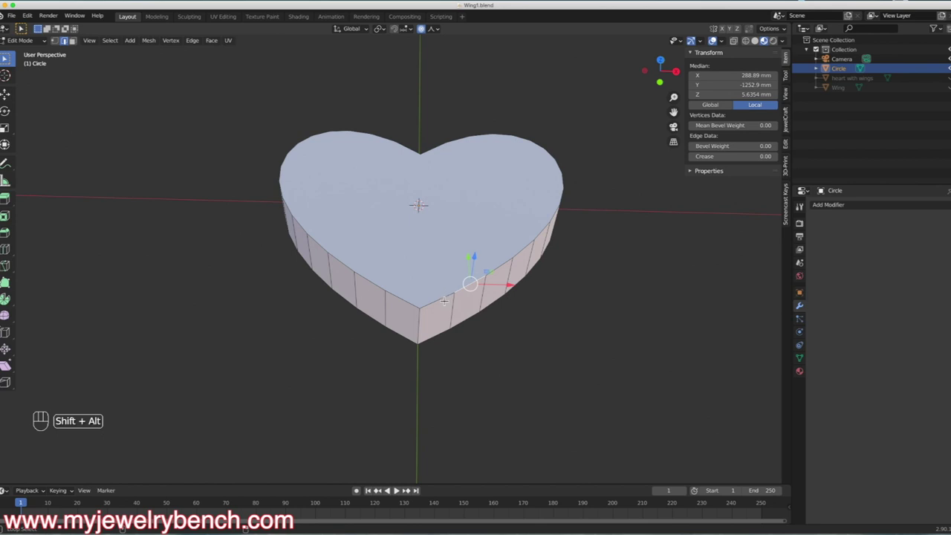
left_click(444, 300, "alt+shift")
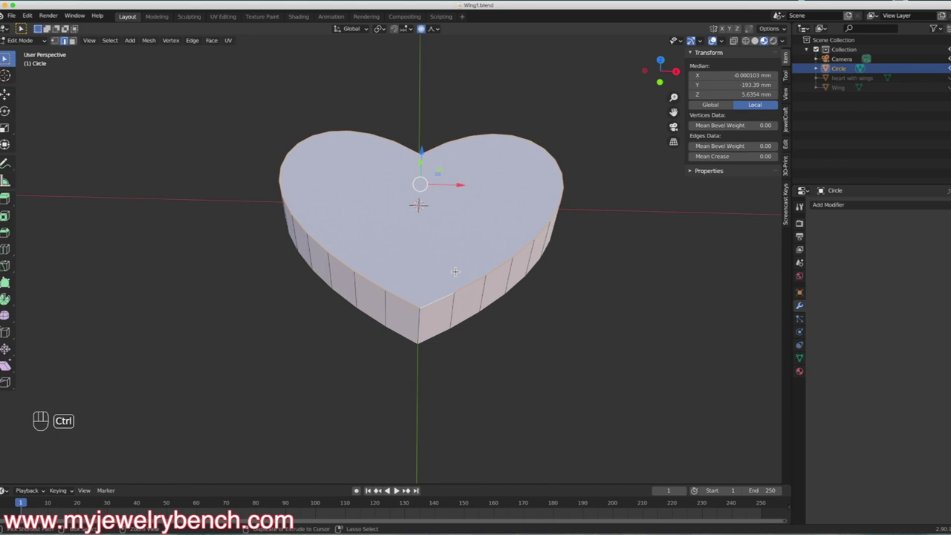
- Try to bevel the heart's top edge loop
key("ctrl+b")
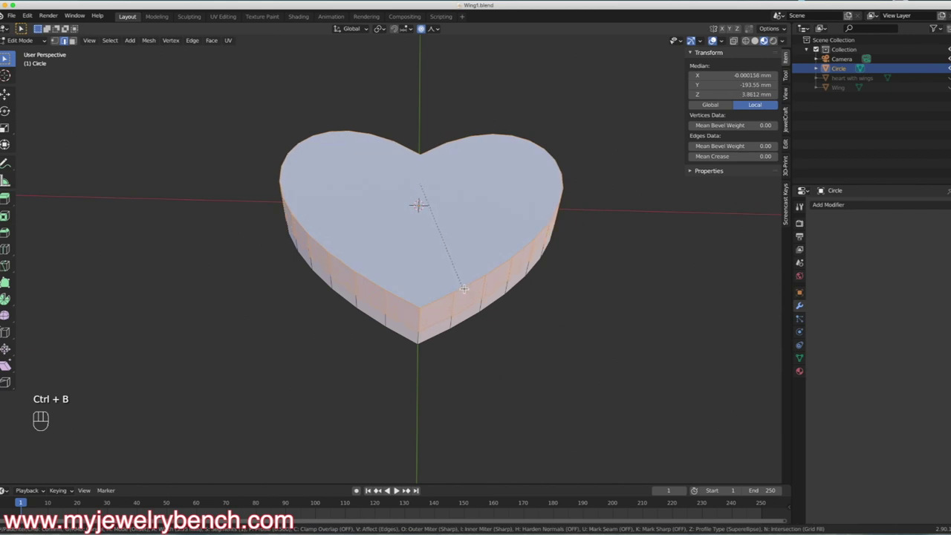
left_click(460, 286)
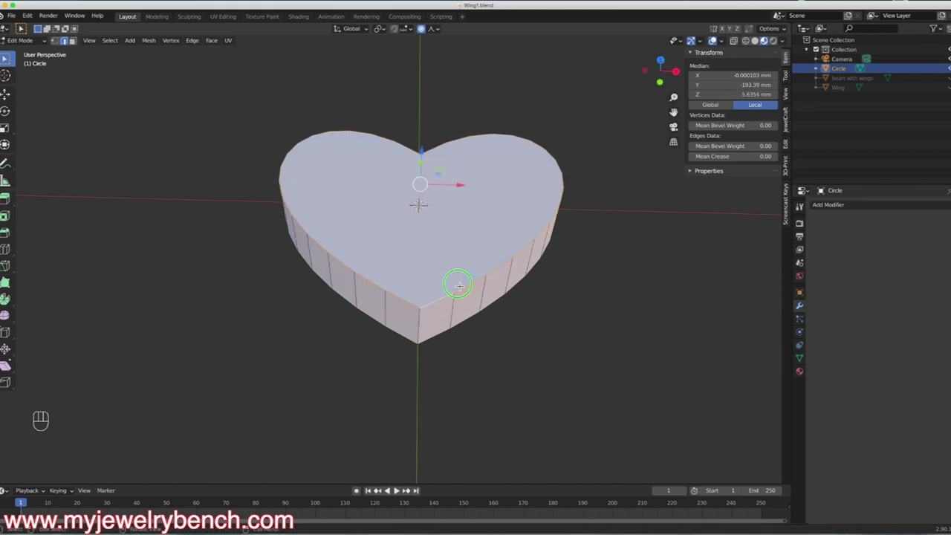
- Apply the heart's rotation and scale in Object Mode
key("Tab")
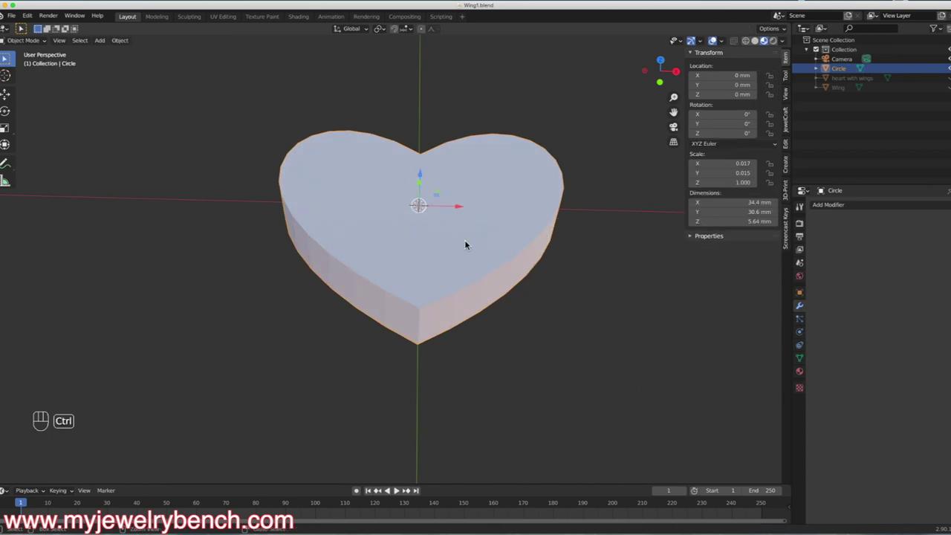
key("ctrl+a")
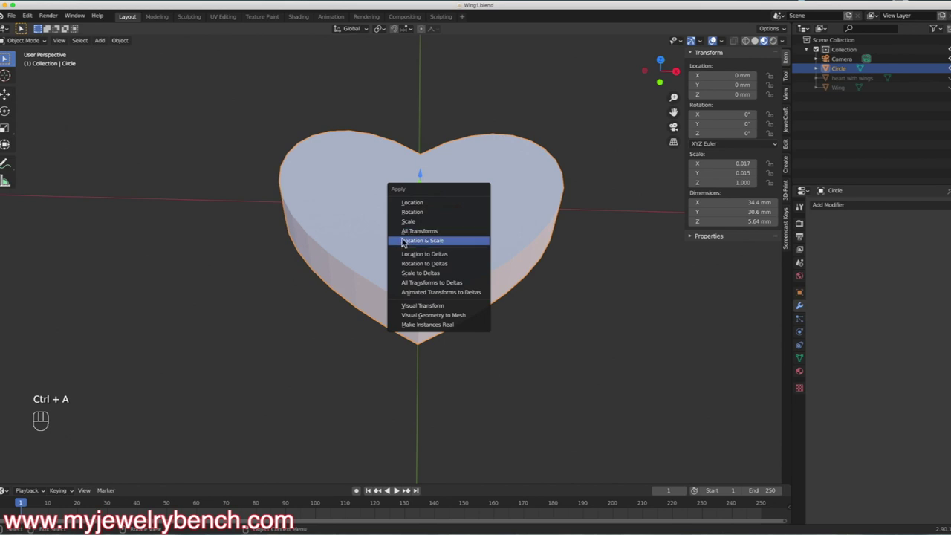
left_click(434, 245)
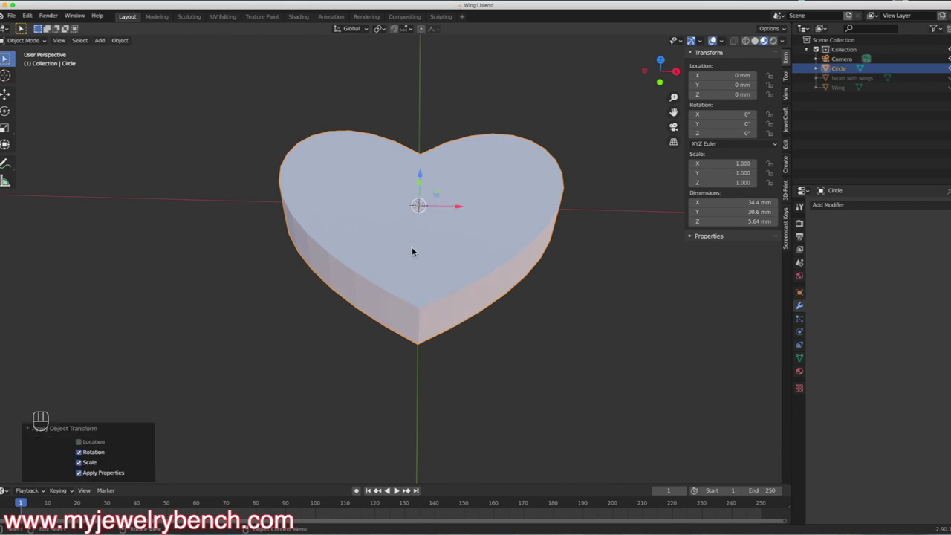
- Bevel the heart's top edge loop in Edit Mode with a width of about 3.28 mm and 8 segments
key("Tab")
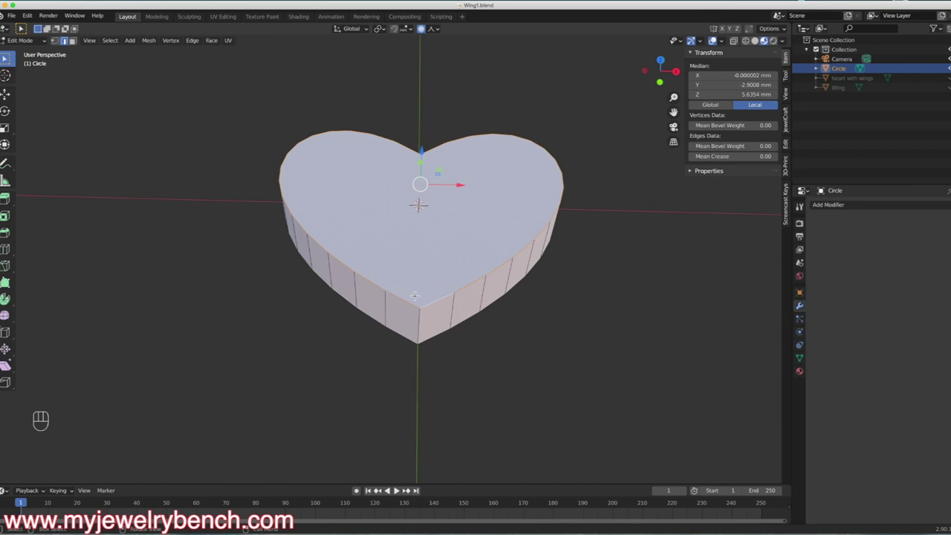
key("ctrl")
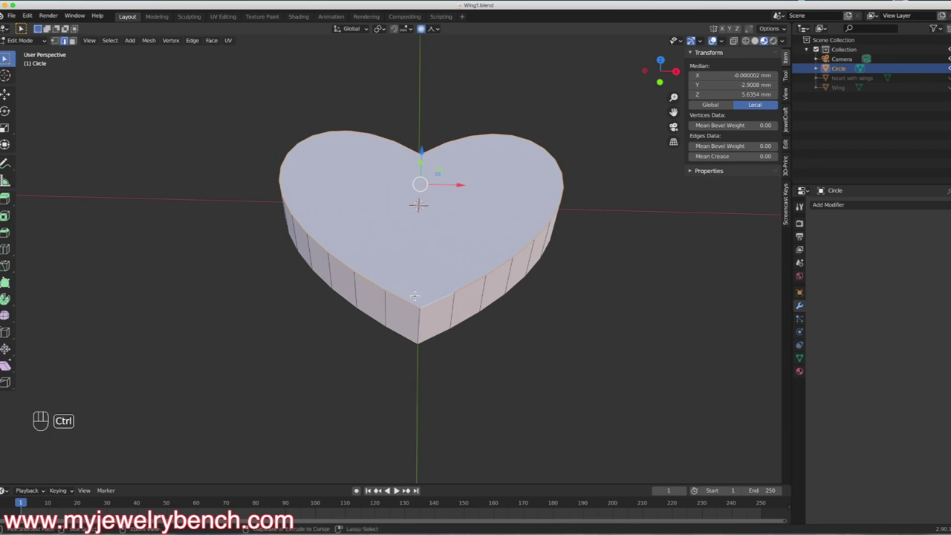
key("ctrl+b")
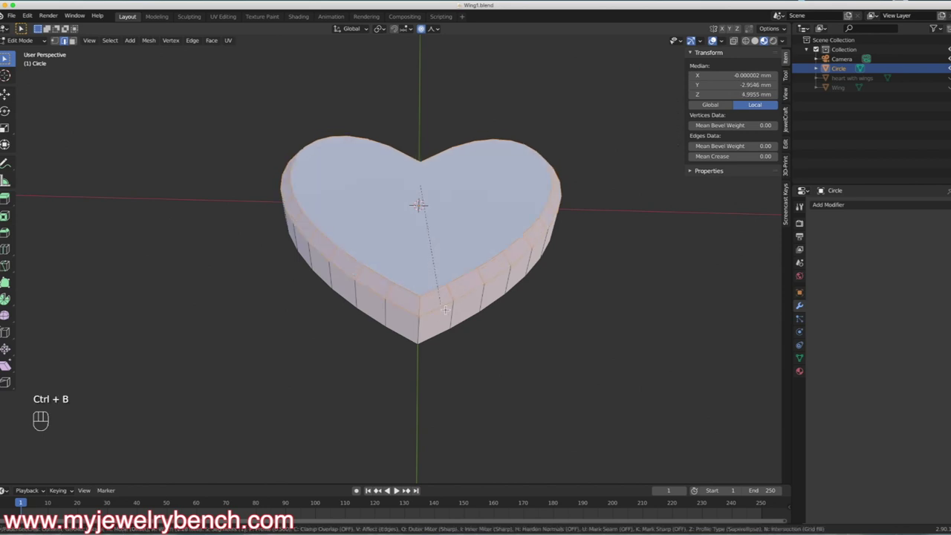
scroll(450, 316, "up", 2)
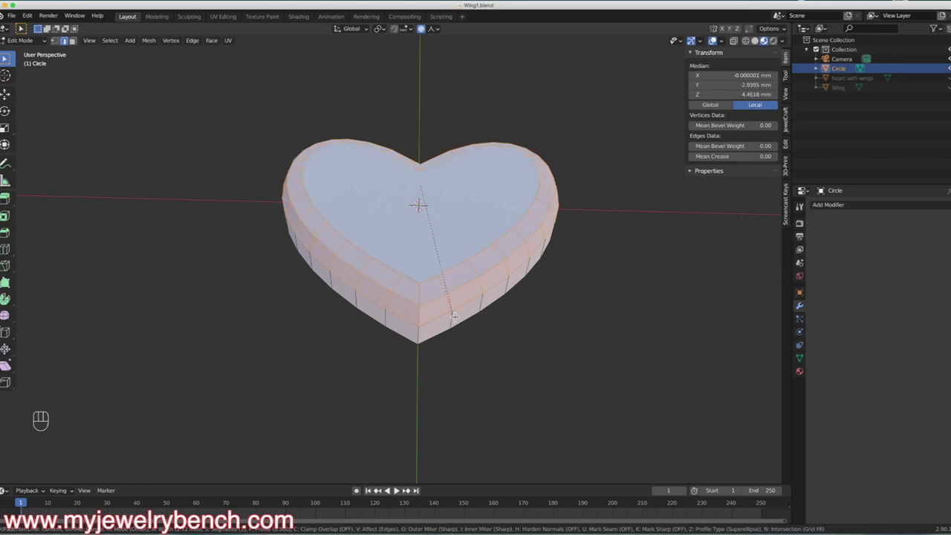
scroll(453, 316, "up", 2)
scroll(454, 317, "up", 2)
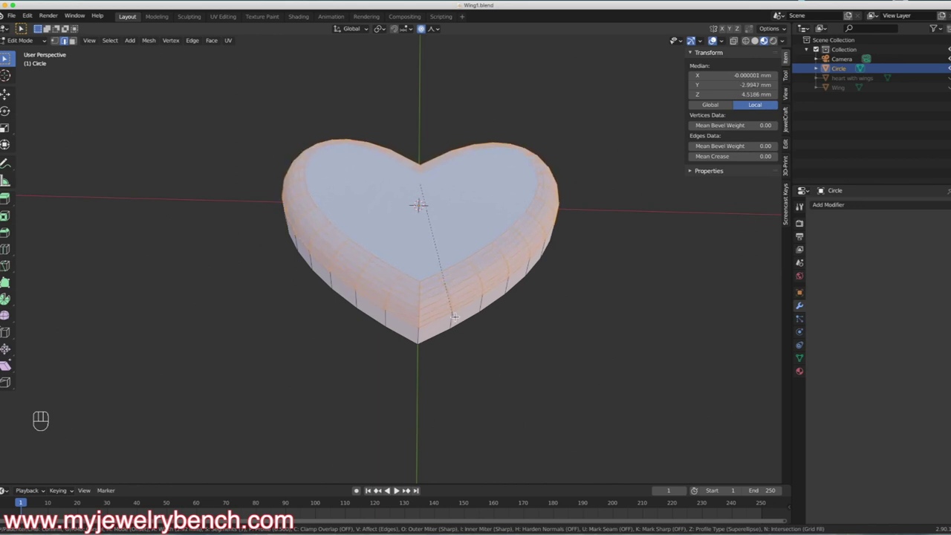
scroll(455, 318, "down", 3)
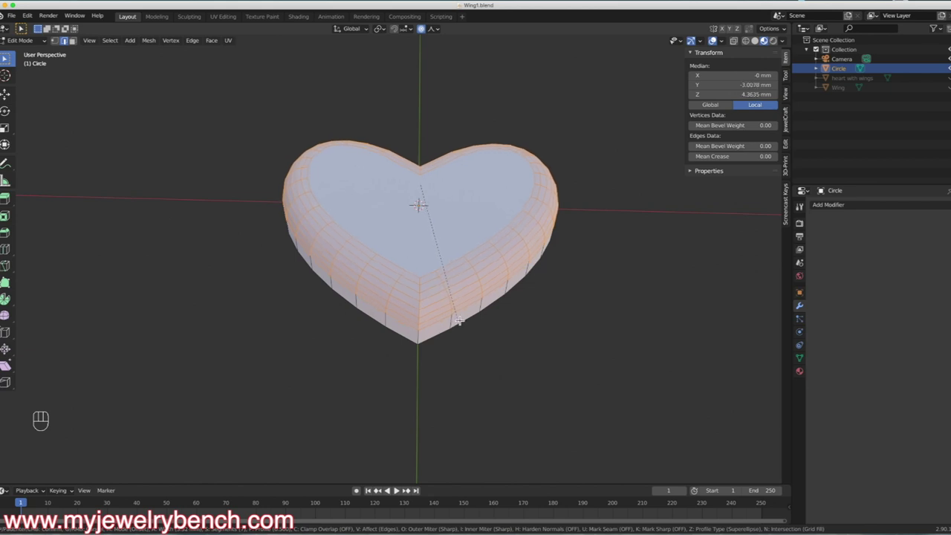
scroll(458, 320, "up", 1)
left_click(458, 320)
- Select the edge loop around the heart's bottom face, bevel it with multiple segments, and return to Object Mode
middle_click_drag(461, 336, 543, 252)
middle_click_drag(492, 218, 393, 221)
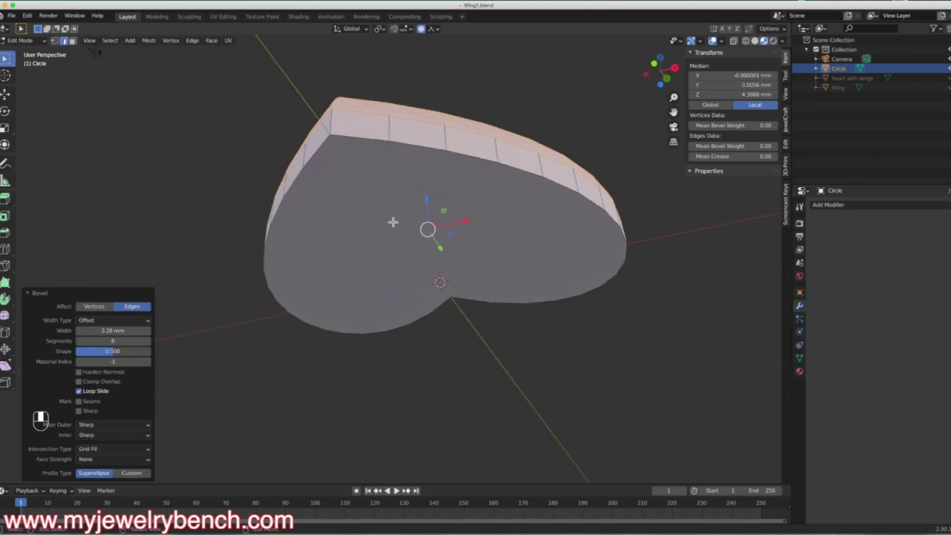
left_click(354, 138)
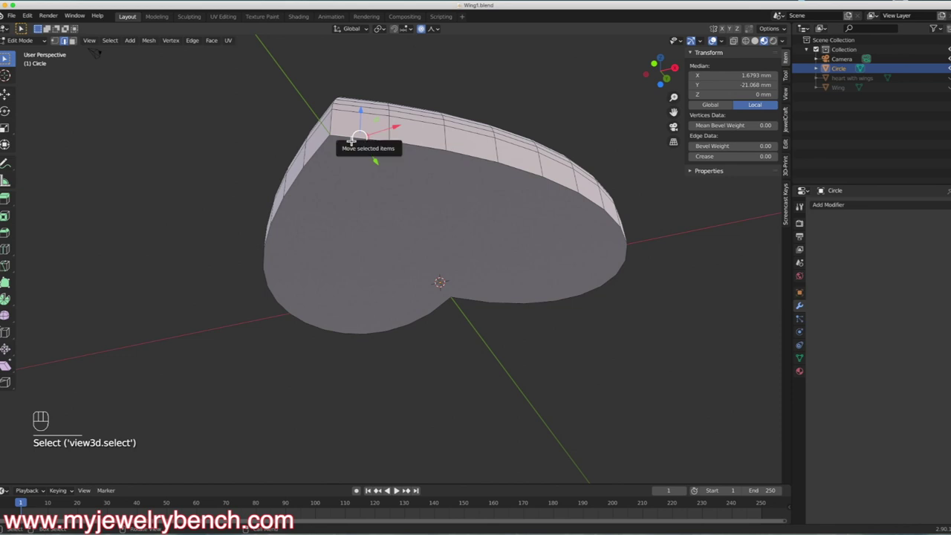
key("shift+alt")
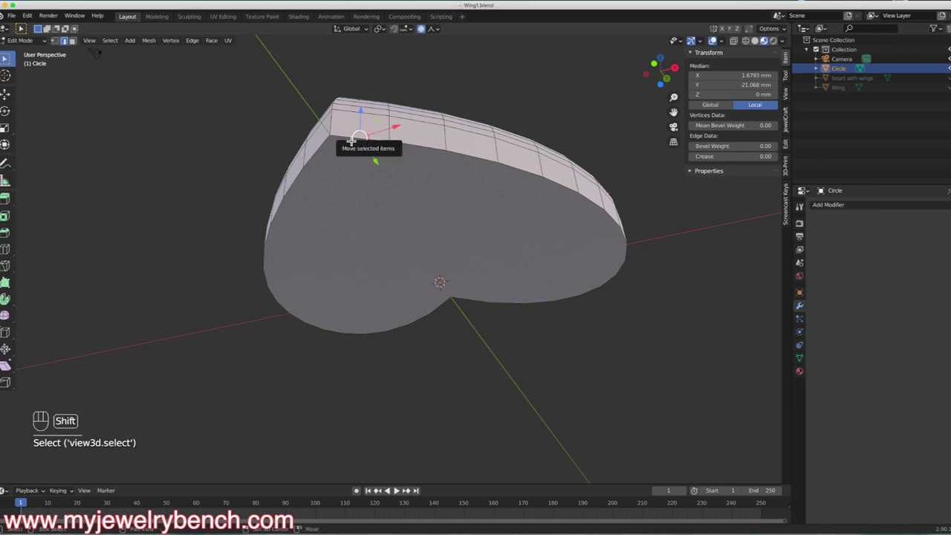
left_click(423, 147, "alt+shift")
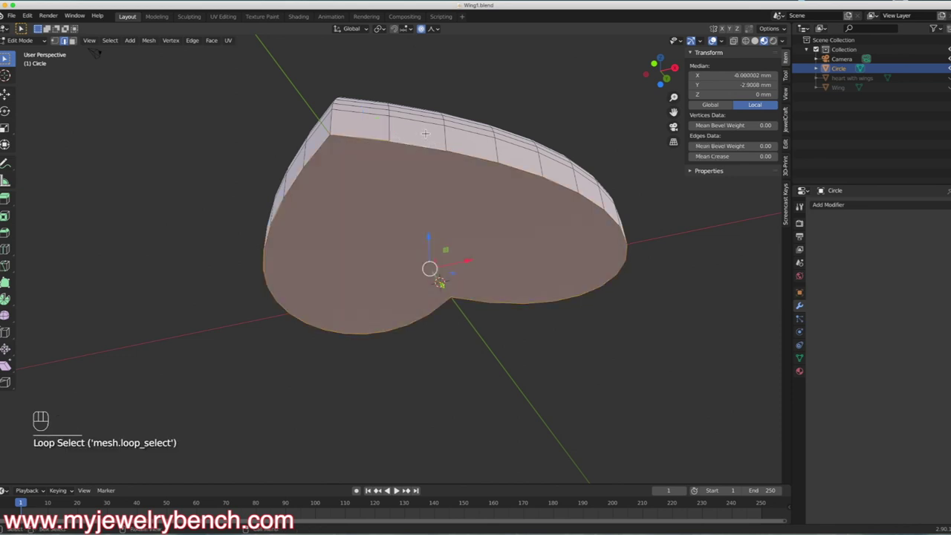
middle_click_drag(365, 161, 353, 238)
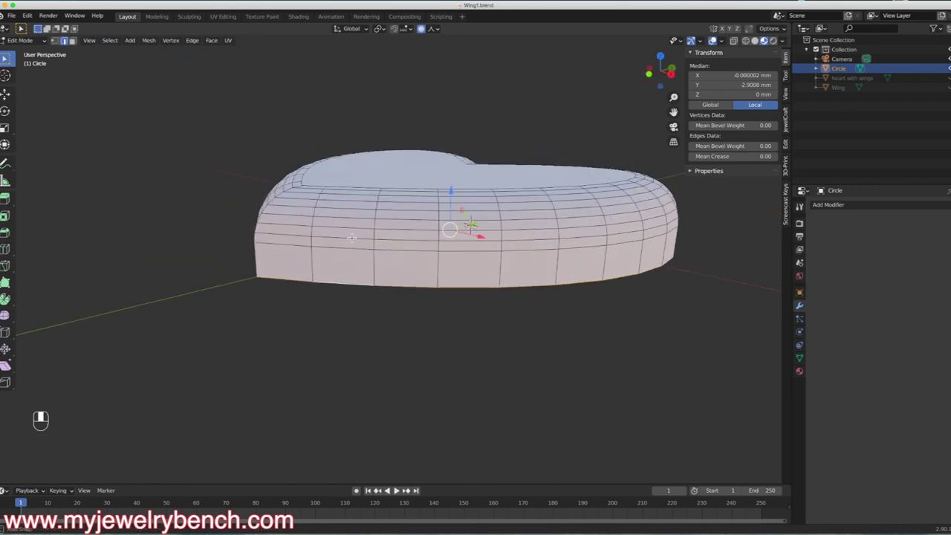
key("ctrl+b")
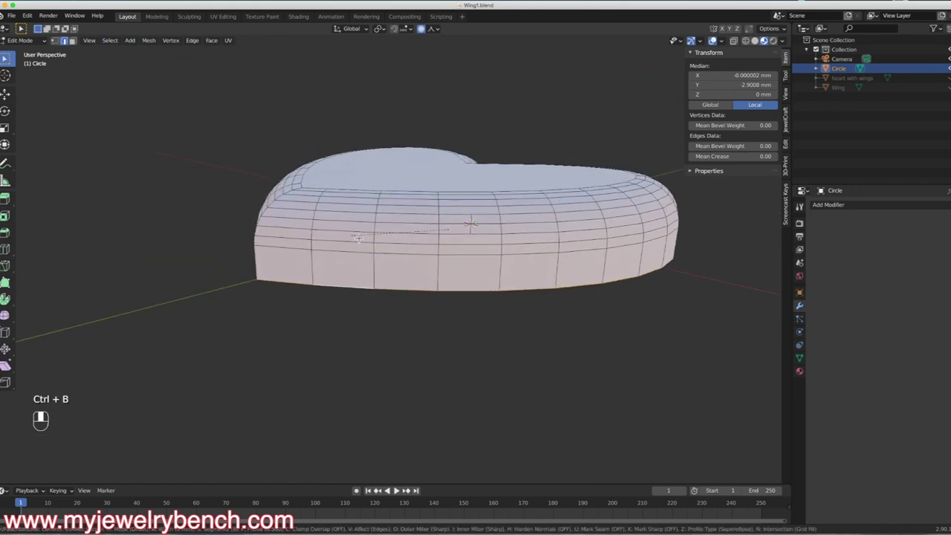
scroll(343, 312, "up", 6)
left_click(337, 307)
middle_click_drag(338, 306, 342, 275)
key("Tab")
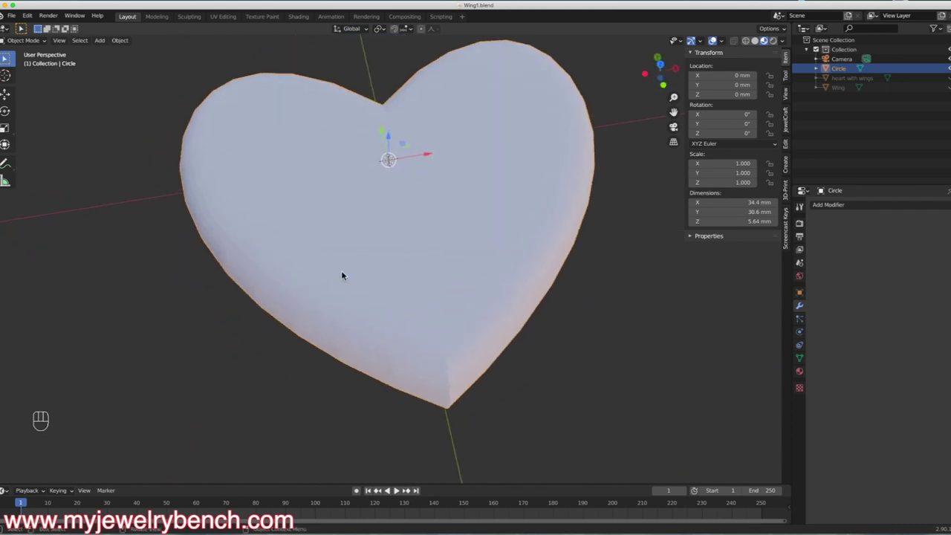
- Apply Shade Smooth to the beveled heart
scroll(342, 268, "down", 3)
right_click(341, 247)
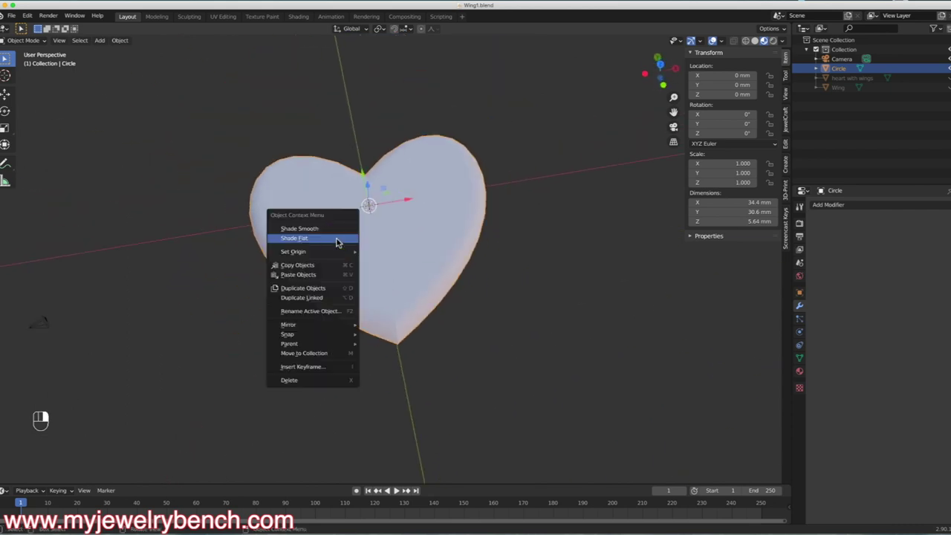
left_click(299, 229)
middle_click_drag(322, 312, 393, 263)
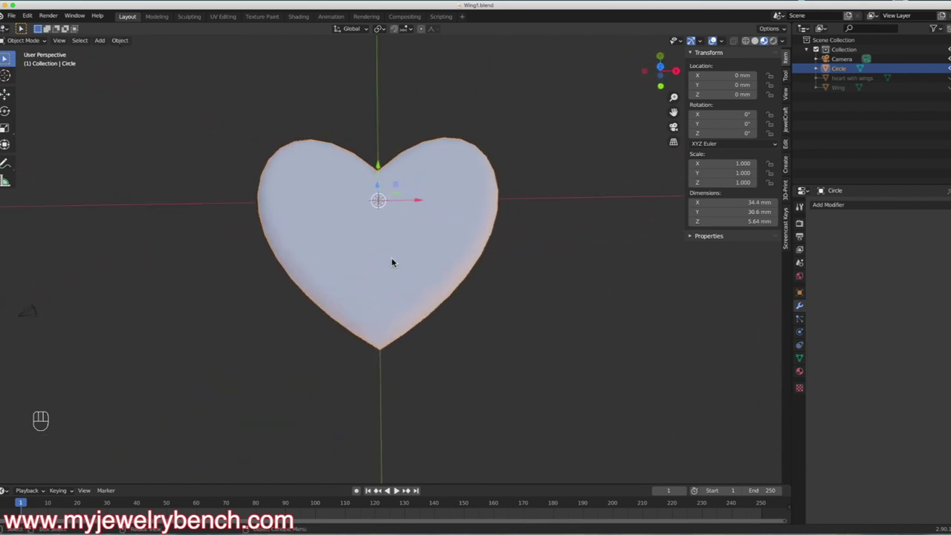
- Add a Subdivision Surface modifier to the heart and set its viewport levels to 2
left_click(860, 205)
left_click(765, 360)
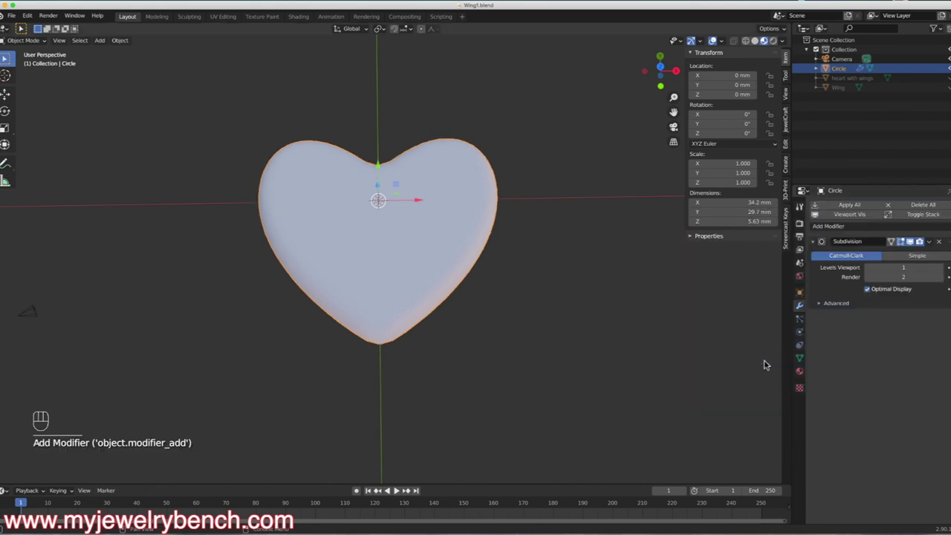
left_click(944, 269)
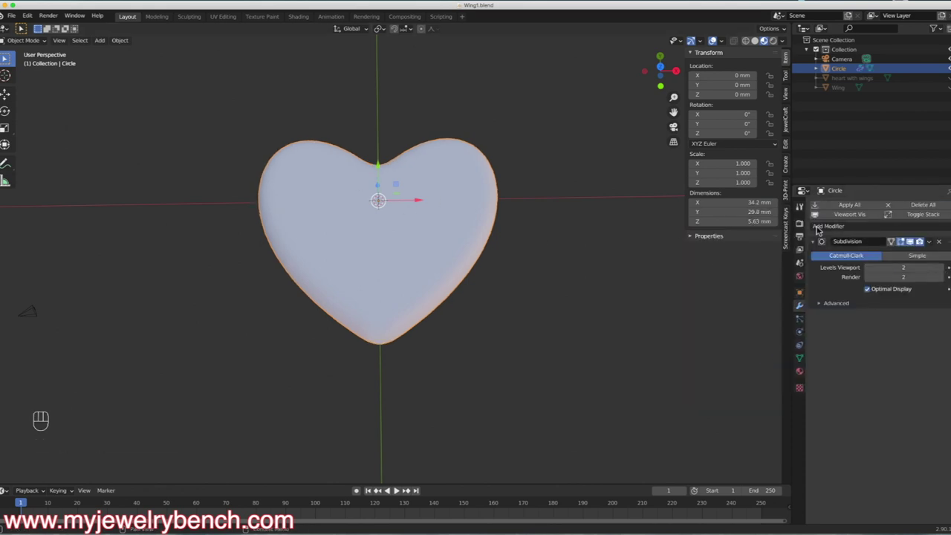
- Apply the heart's Subdivision modifier and set the heart to Shade Flat
left_click(851, 205)
middle_click_drag(332, 289, 289, 228)
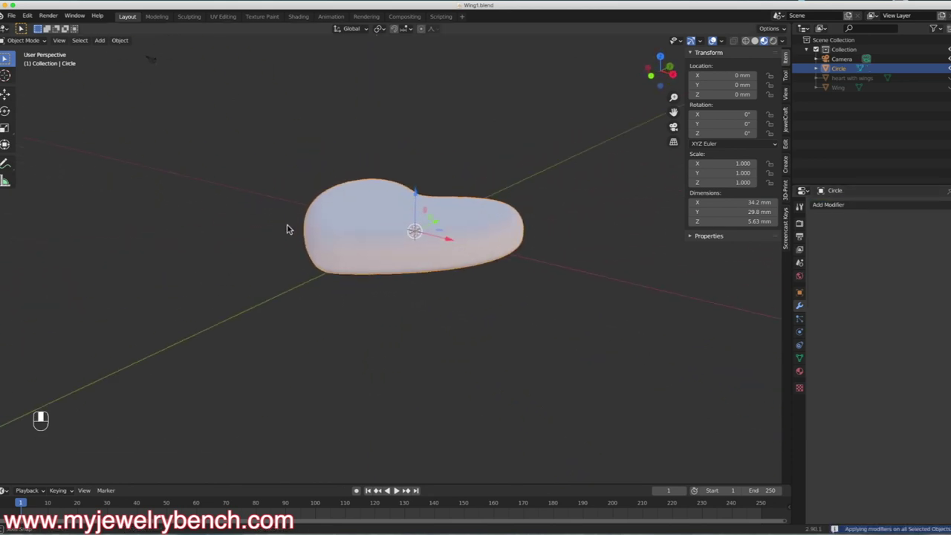
right_click(348, 214)
left_click(335, 221)
middle_click_drag(347, 237, 339, 284)
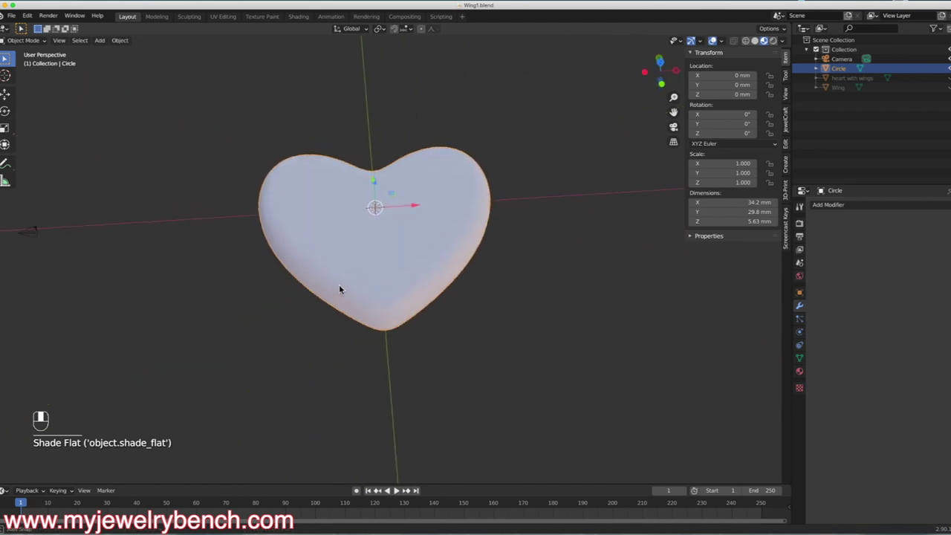
- Set the heart's origin to its Center of Mass (Volume)
key("KP_7")
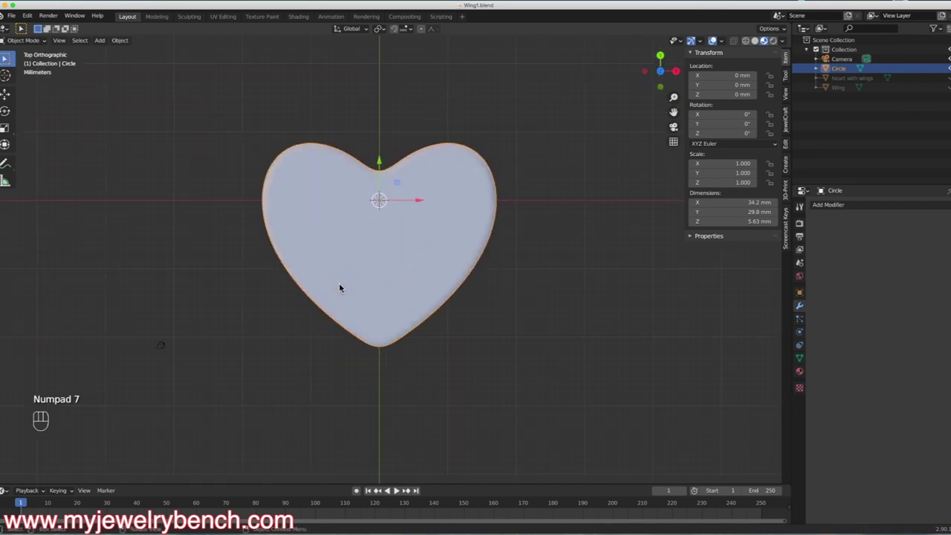
right_click(375, 221)
mouse_move(378, 234)
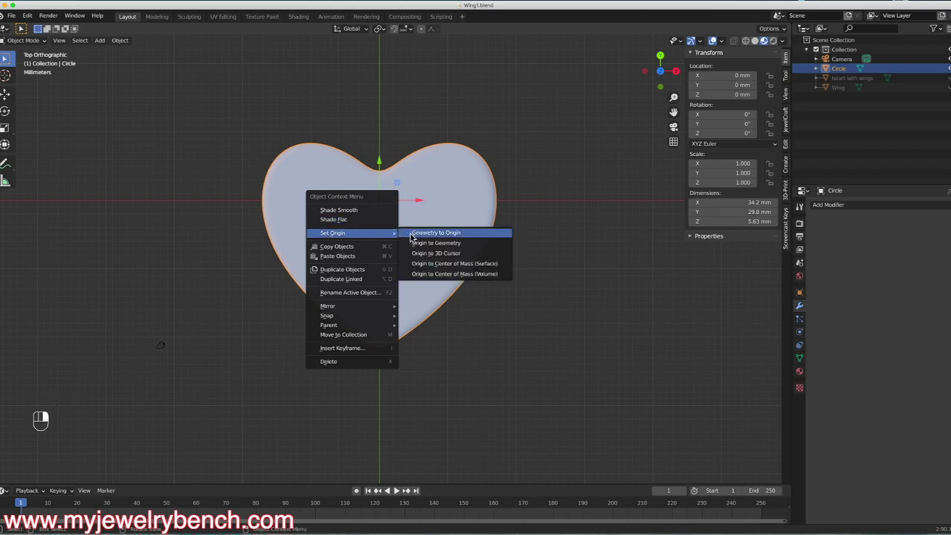
left_click(470, 275)
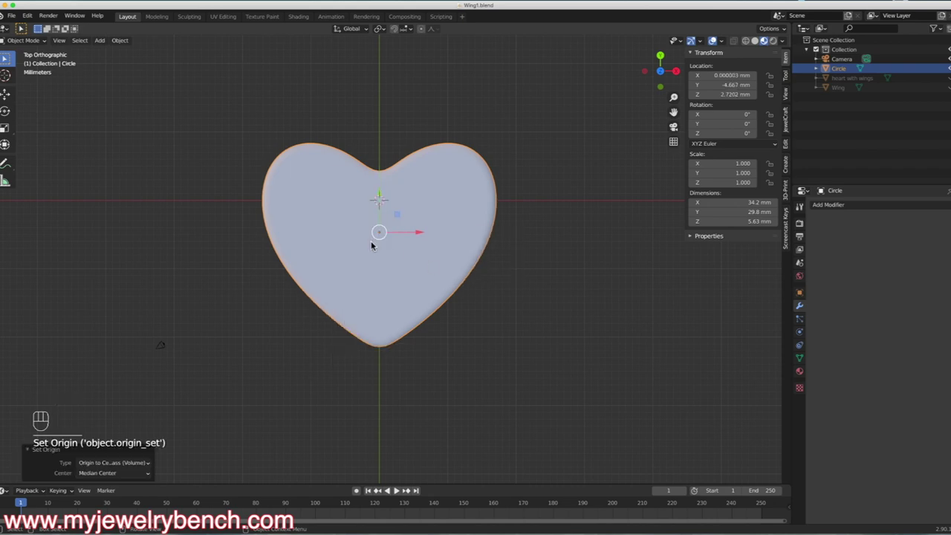
- Snap the heart to the 3D cursor at the world origin and check its placement from the side
key("shift+s")
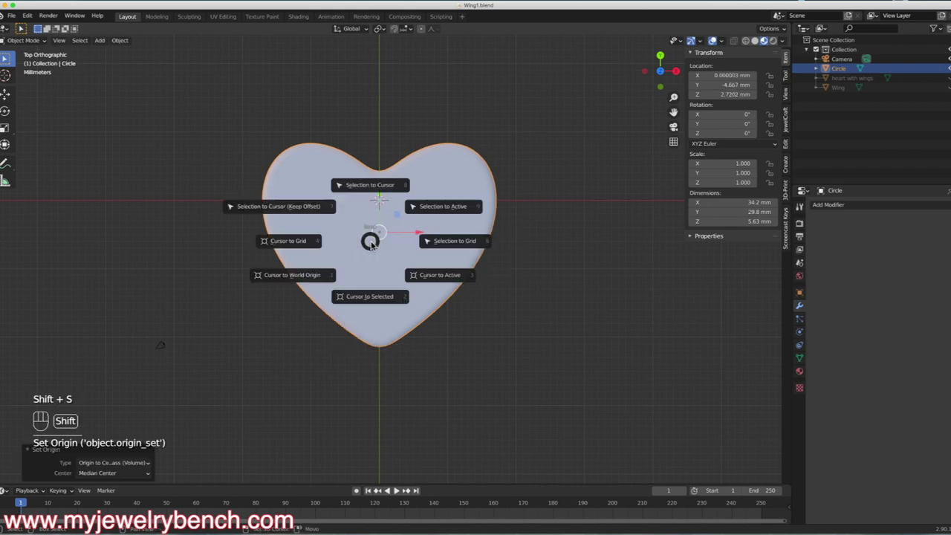
left_click(378, 189)
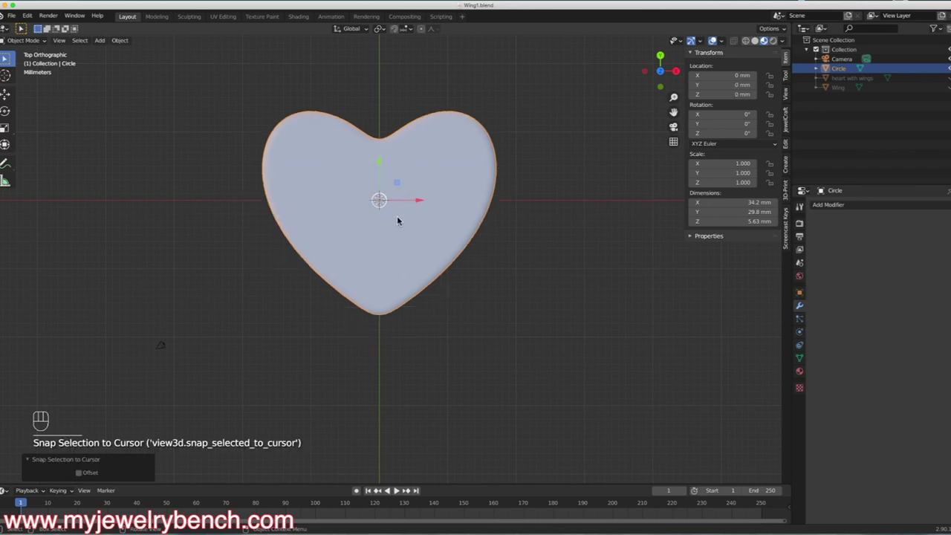
scroll(293, 327, "down", 3)
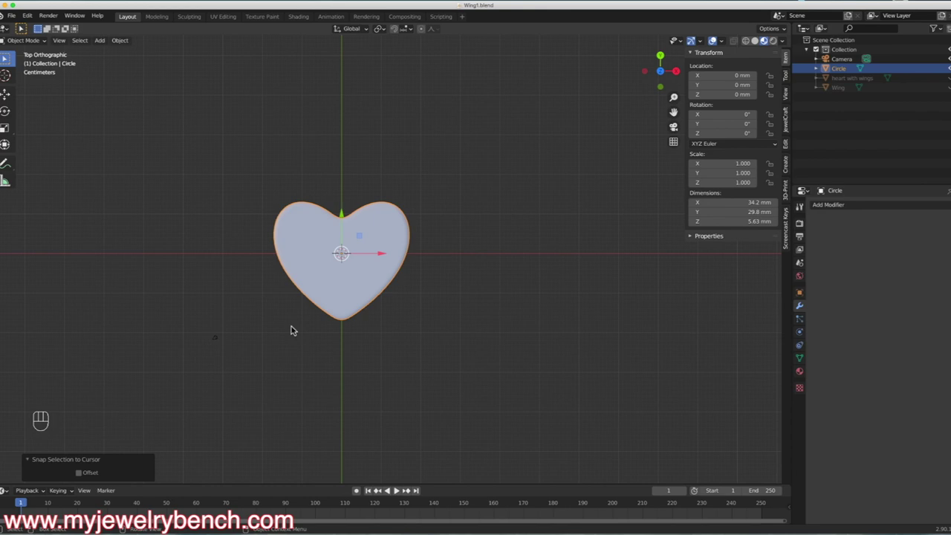
middle_click_drag(365, 248, 439, 219)
middle_click_drag(344, 221, 391, 212)
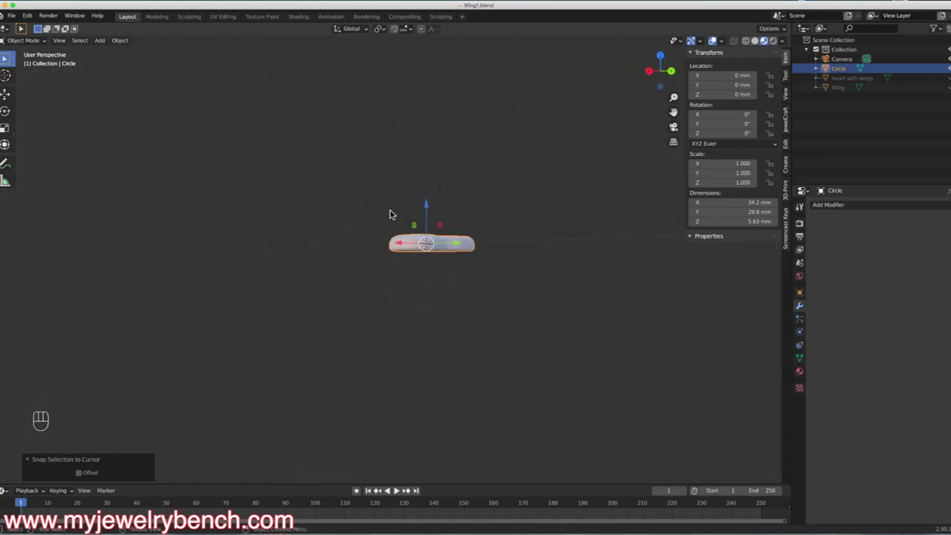
scroll(467, 275, "up", 5)
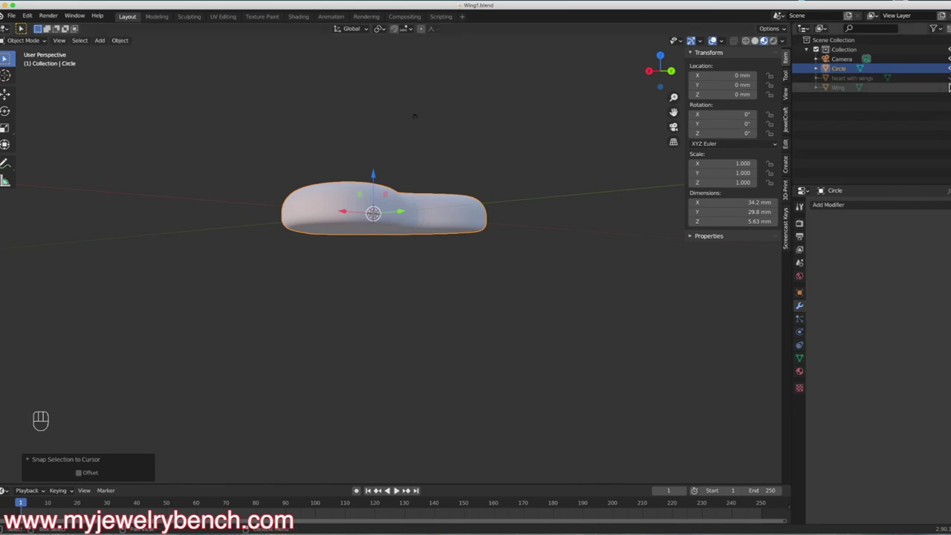
- Show the heart with wings reference image and rename the Circle object to Heart
key("alt+h")
middle_click_drag(414, 117, 469, 281)
left_click(415, 274)
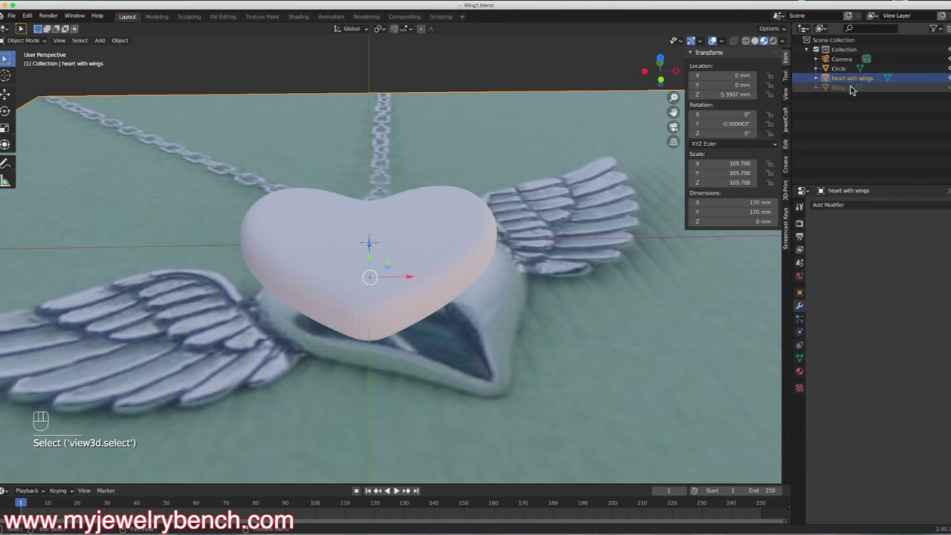
left_click(450, 255)
double_click(840, 68)
type("Heart")
key("Return")
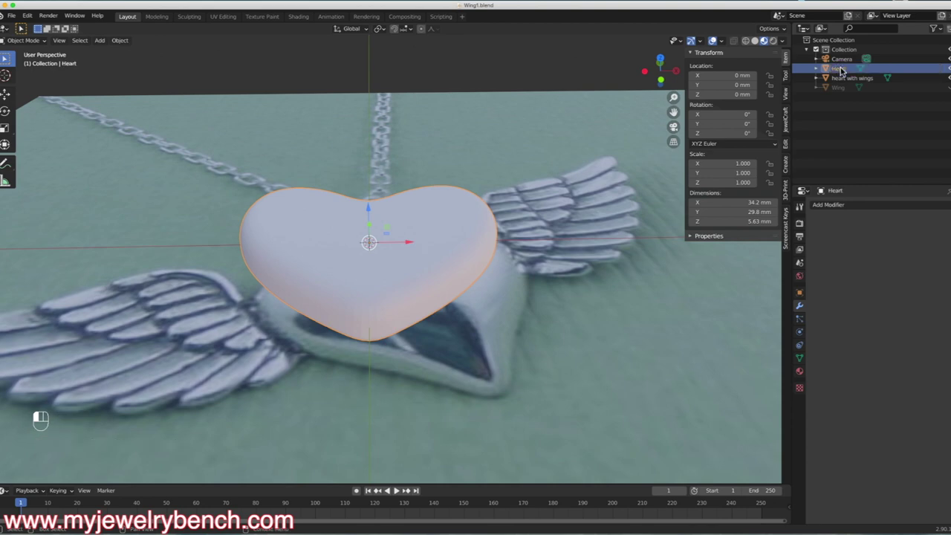
- Examine the ring and wings in the reference image with the heart hidden, and return to showing only the heart
key("h")
middle_click_drag(486, 304, 454, 323)
scroll(447, 341, "down", 5)
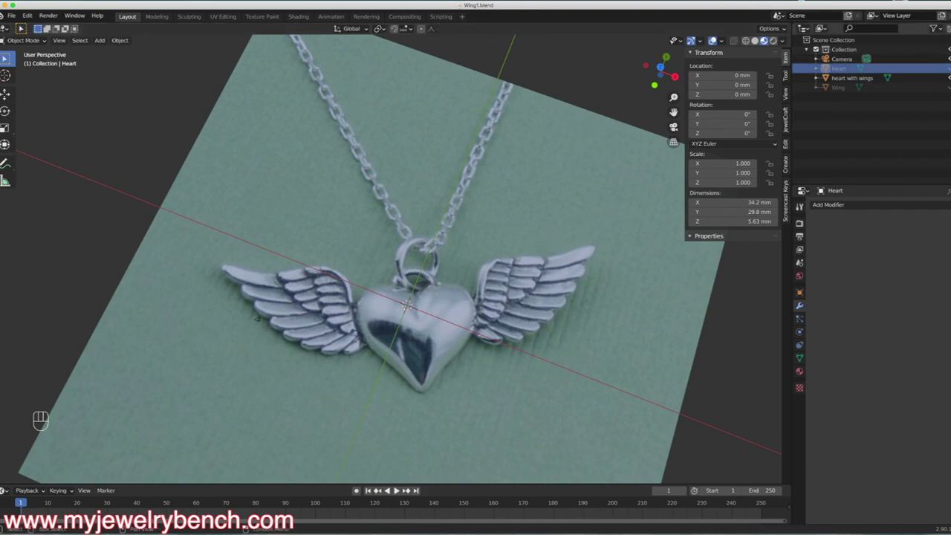
left_click(947, 87)
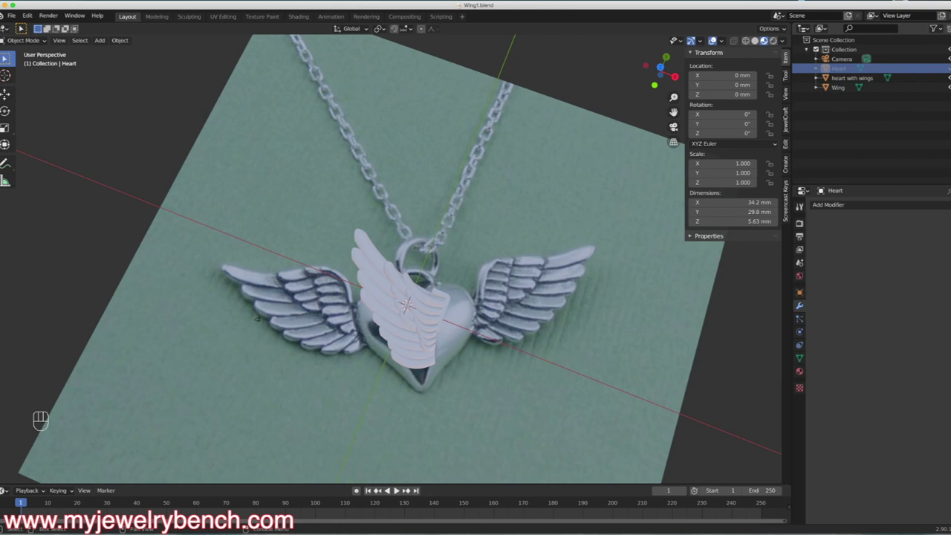
left_click(947, 87)
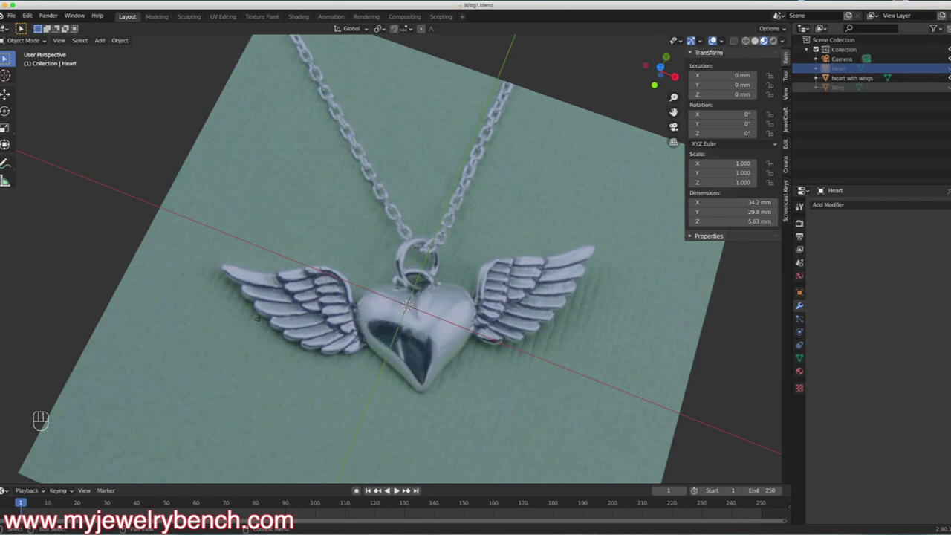
left_click(948, 77)
left_click(948, 69)
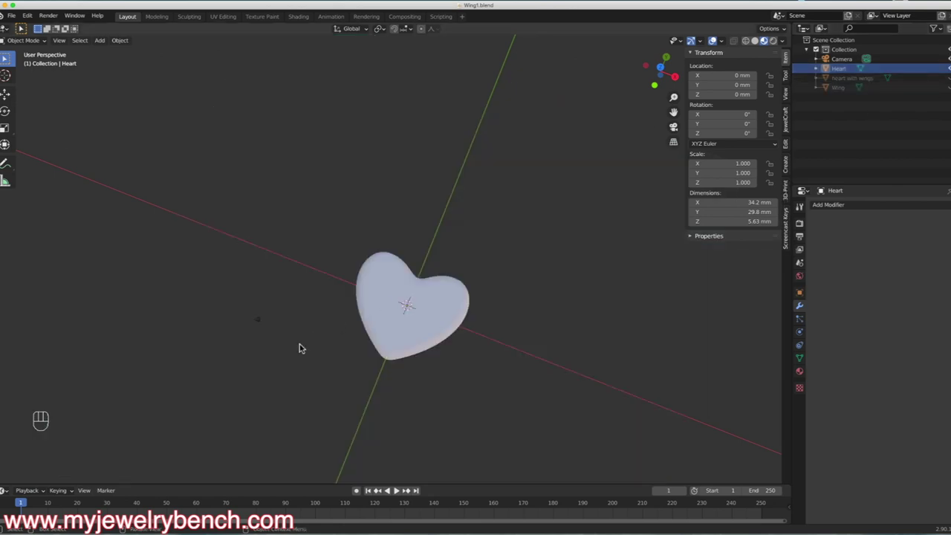
- Hide the heart and add a mesh torus at the origin in top view
key("KP_7")
scroll(439, 279, "down", 2)
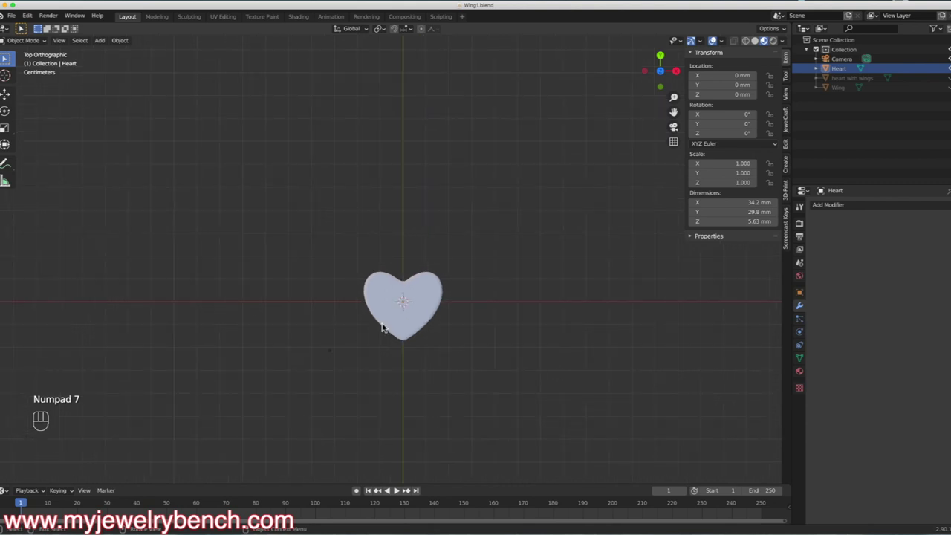
left_click(401, 299)
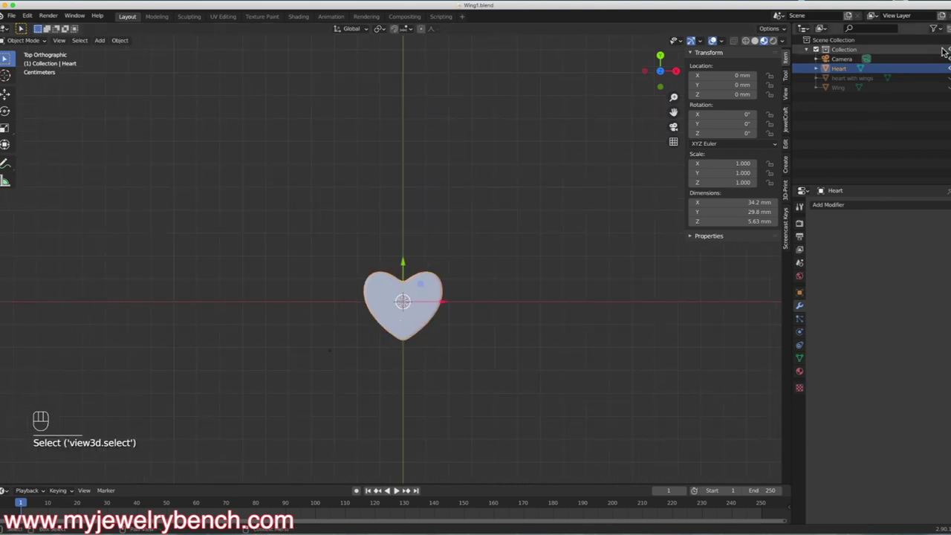
key("h")
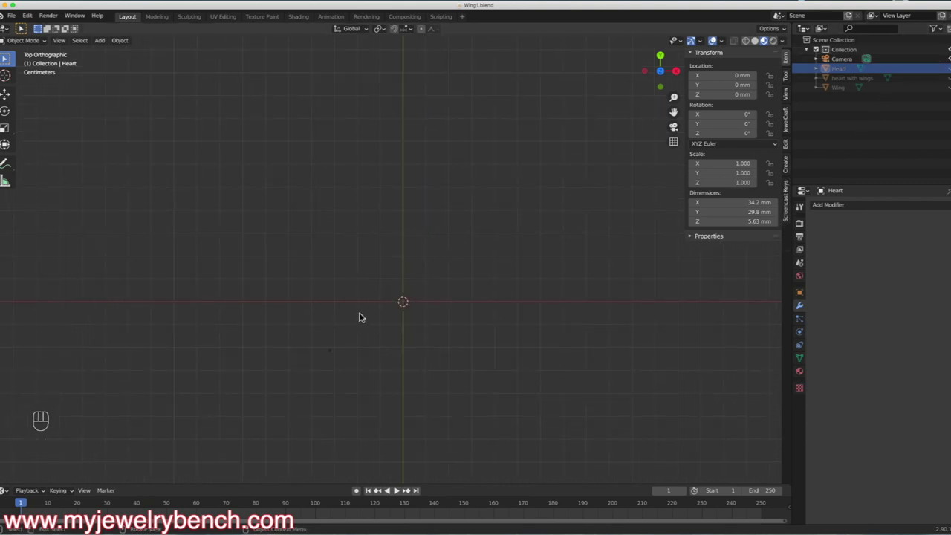
key("shift+a")
mouse_move(408, 351)
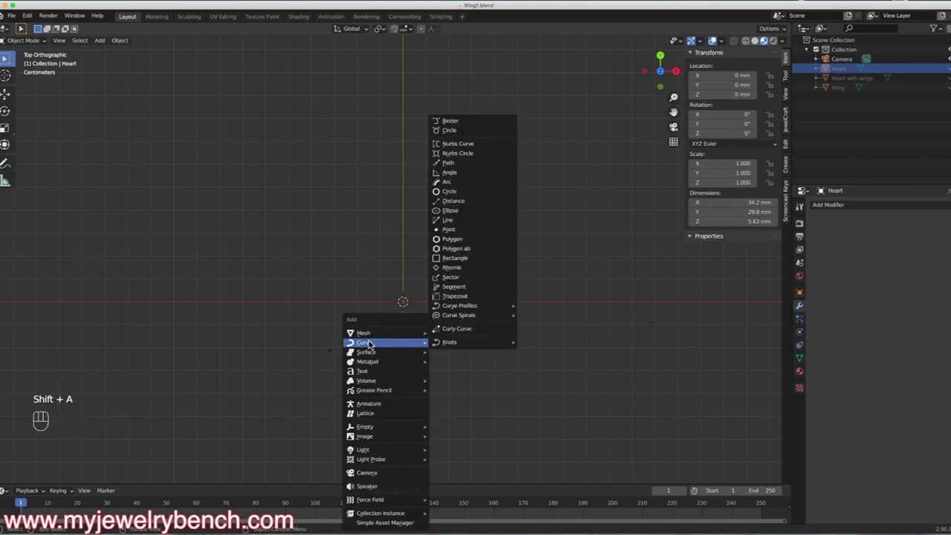
mouse_move(387, 336)
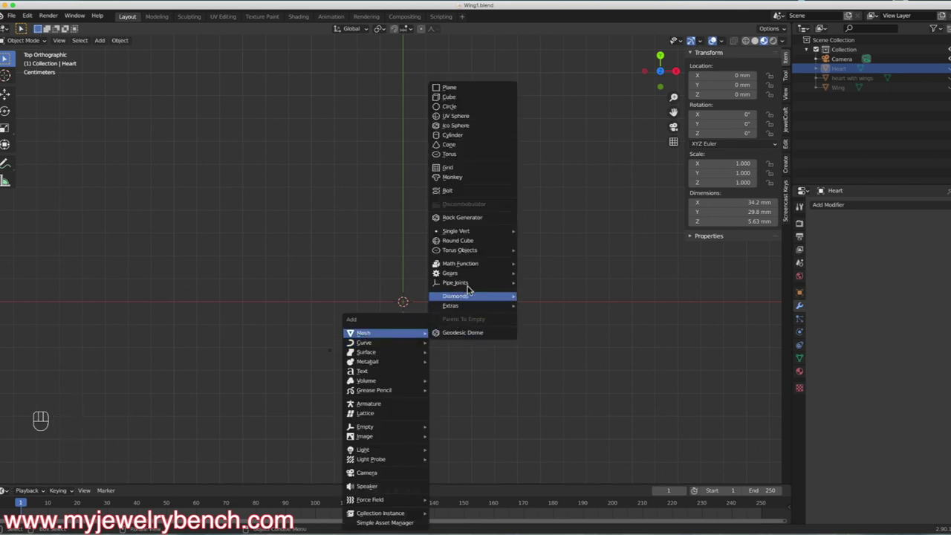
left_click(454, 155)
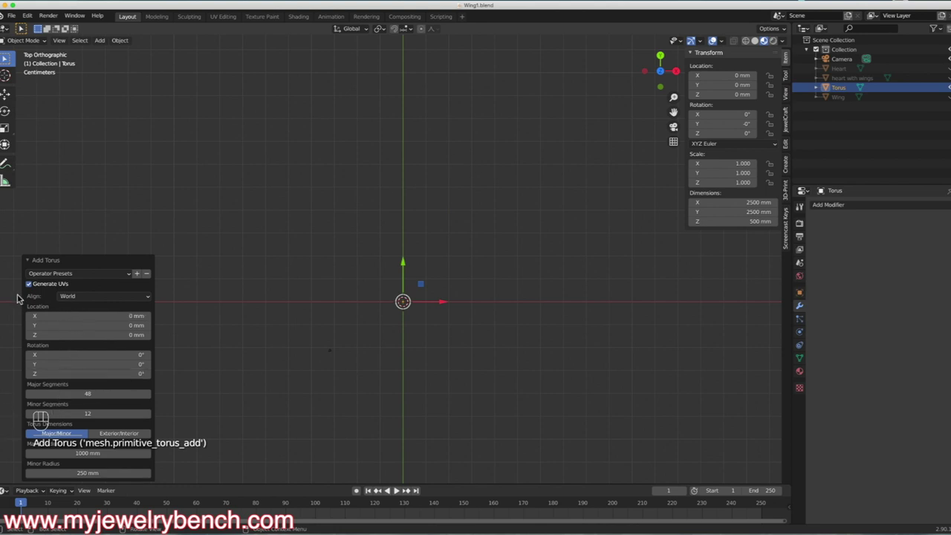
- Set the torus to 36 minor segments and a major radius of 30 mm
left_click(91, 417)
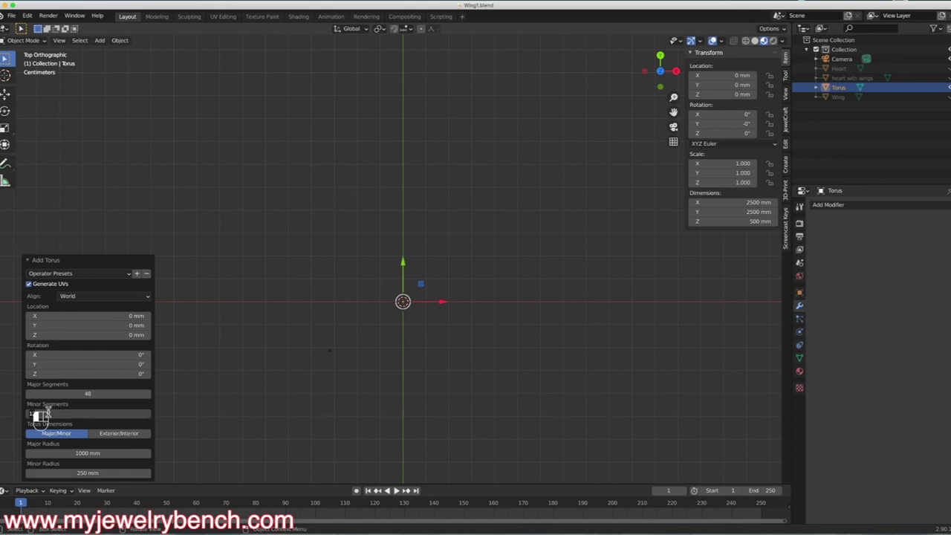
type("36")
key("Return")
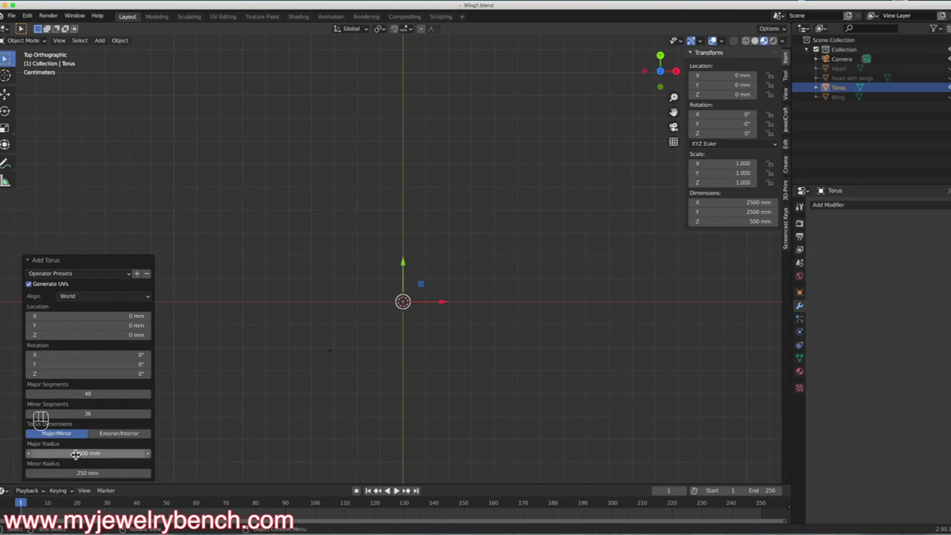
left_click(92, 455)
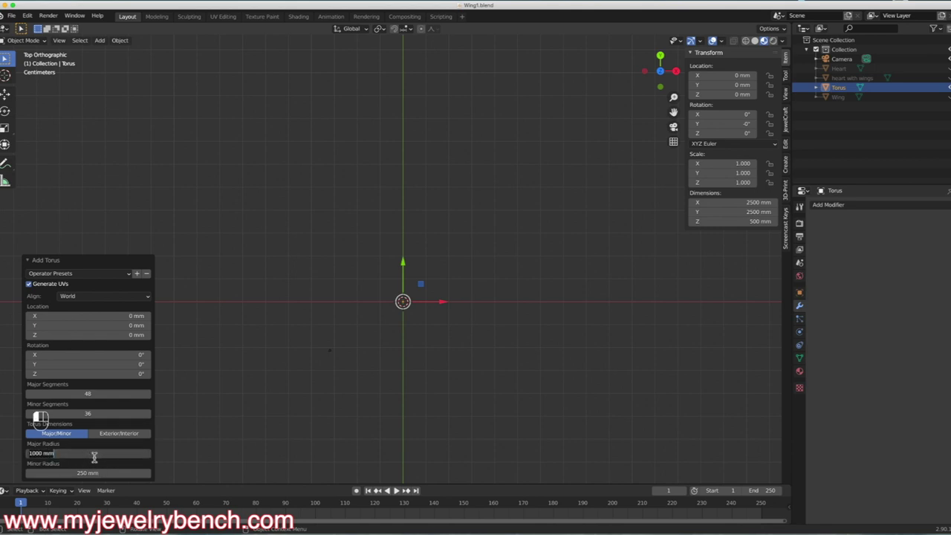
type("30")
key("Return")
- Adjust the torus's minor radius to about 4.4 mm
left_click(101, 476)
type("10")
key("Tab")
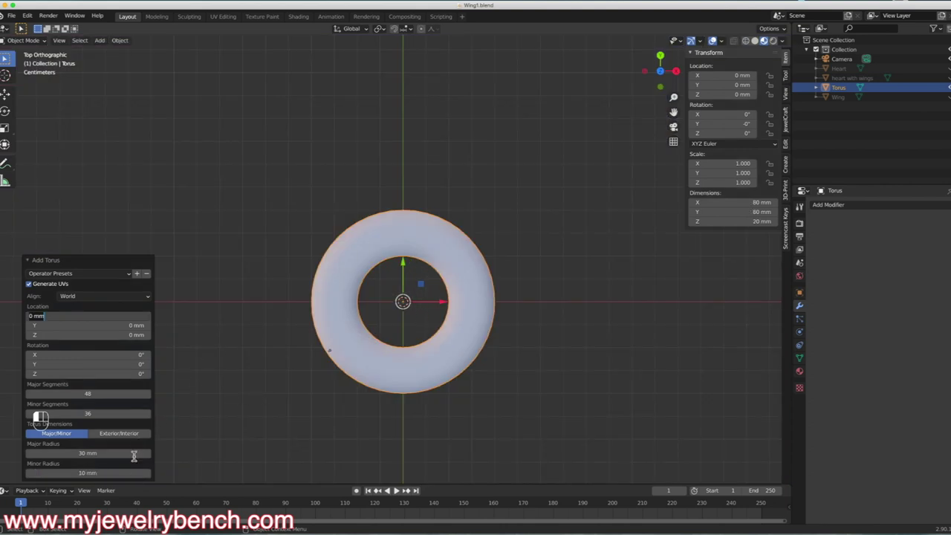
left_click(87, 473)
type("11")
key("Return")
left_click_drag(88, 473, 55, 473)
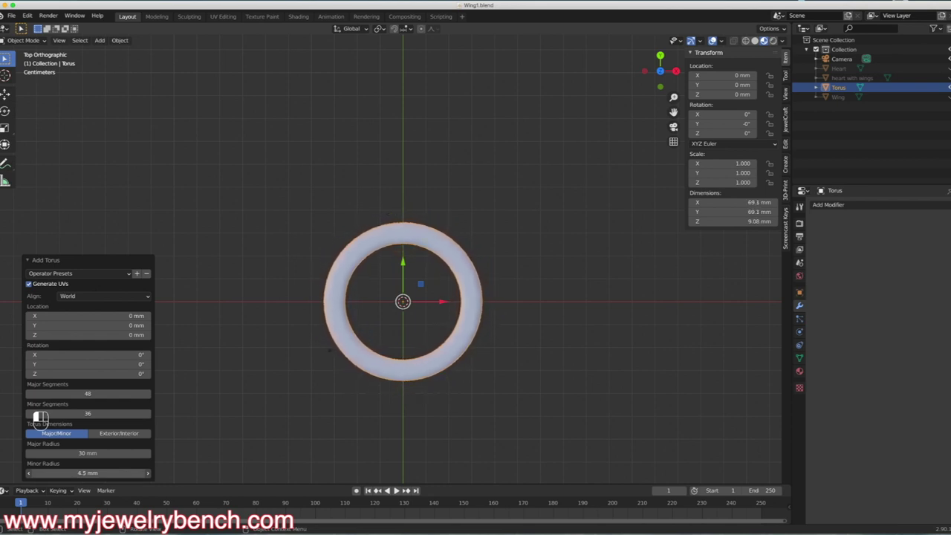
left_click_drag(55, 473, 52, 473)
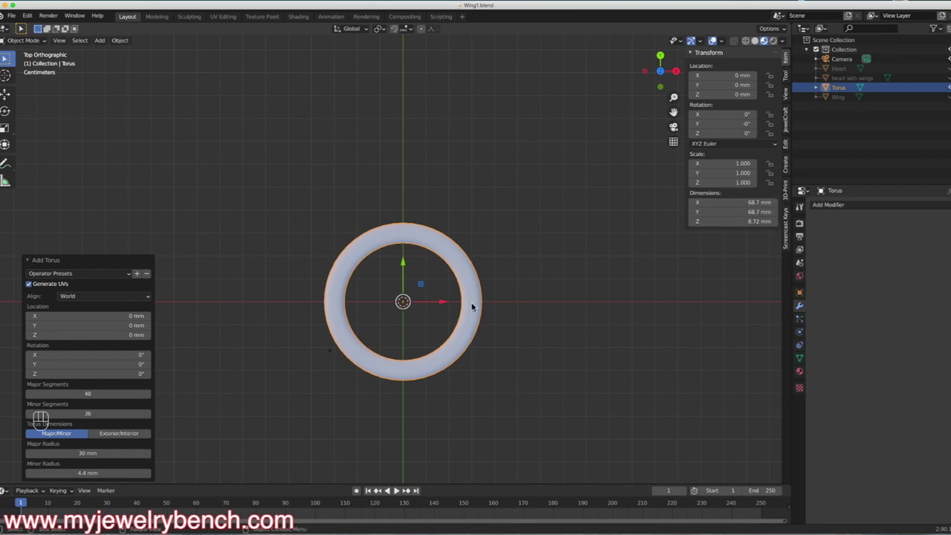
- Unhide the heart and scale the torus uniformly by about 0.282, to about 19.4 mm across
left_click(429, 291)
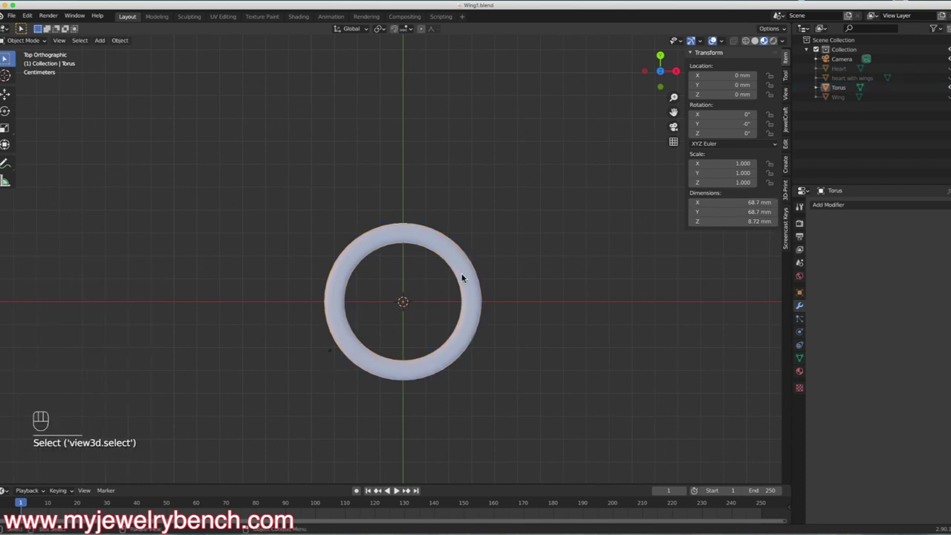
scroll(464, 287, "up", 2)
scroll(463, 287, "down", 1)
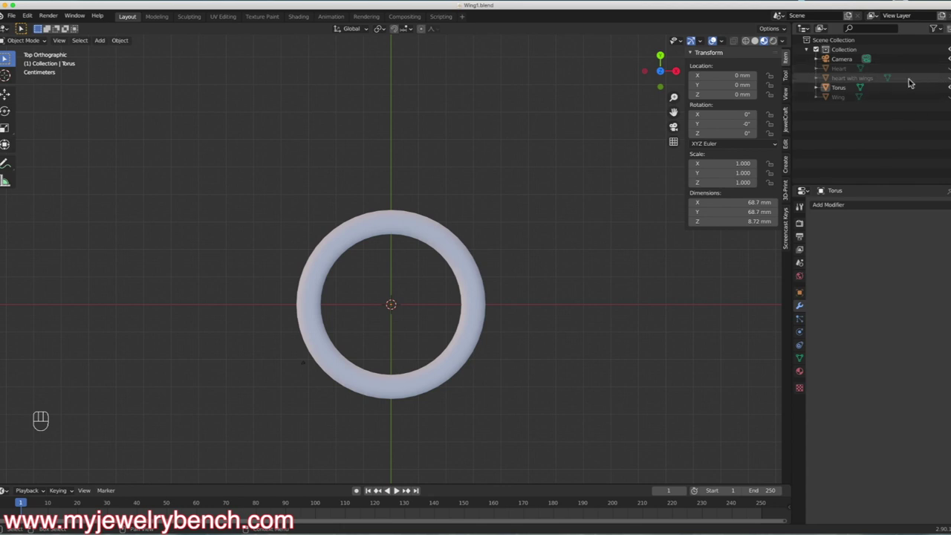
left_click(948, 68)
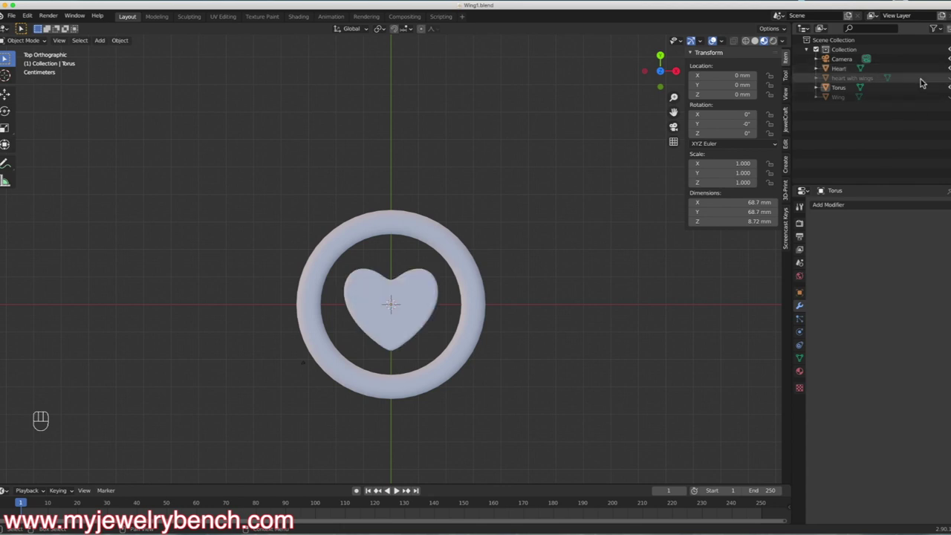
left_click(455, 356)
key("s")
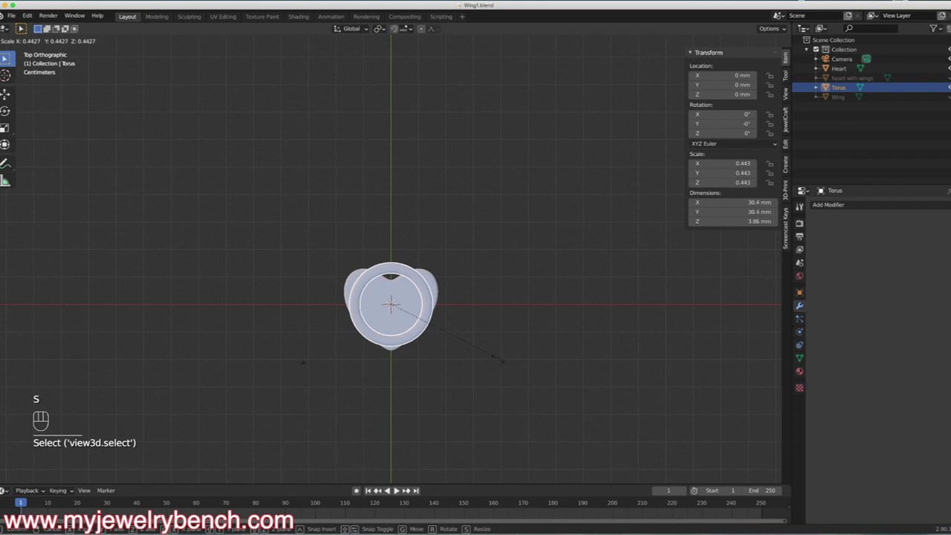
left_click(453, 355)
- Move the torus along Y to about 8.95 mm so it forms a bail loop above the heart's notch
middle_click_drag(451, 354, 375, 264)
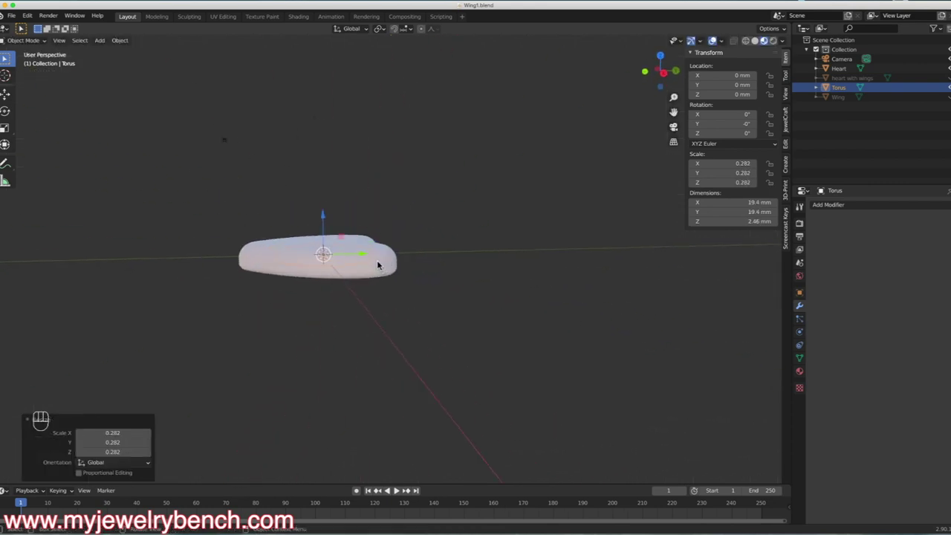
left_click(362, 257)
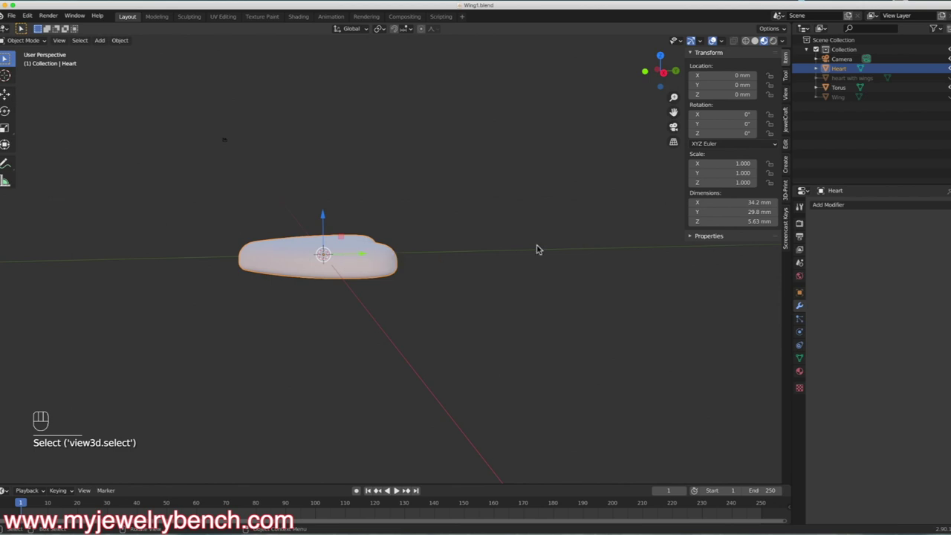
left_click(839, 88)
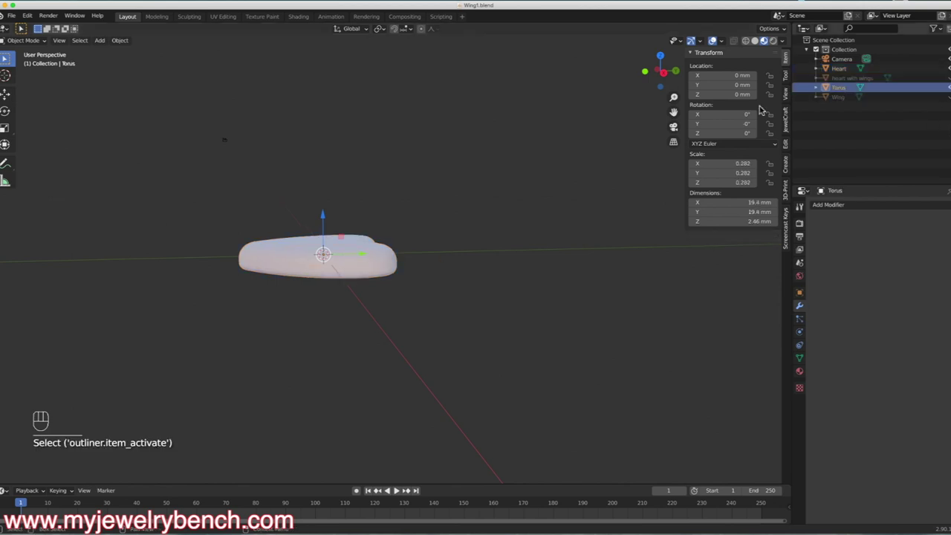
left_click_drag(362, 258, 418, 257)
middle_click_drag(418, 257, 495, 347)
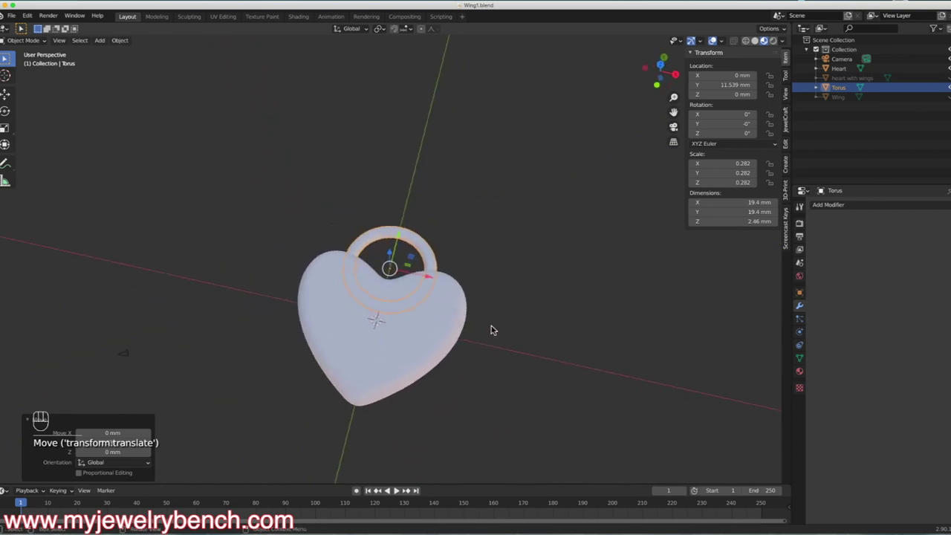
key("KP_7")
left_click_drag(395, 236, 395, 250)
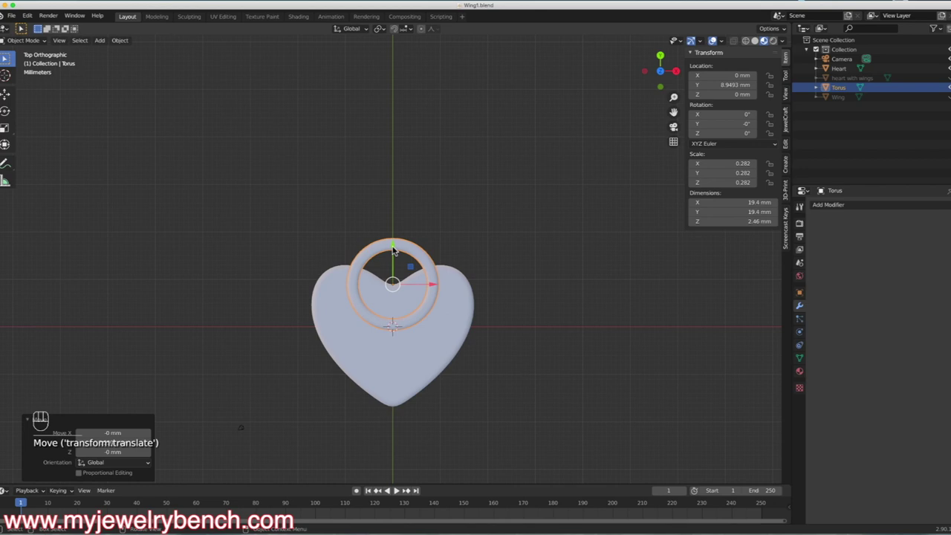
- Check the torus's overlap with the heart from the side and merge the two with an automatic Boolean union
middle_click_drag(412, 304, 522, 199)
key("KP_1")
key("KP_3")
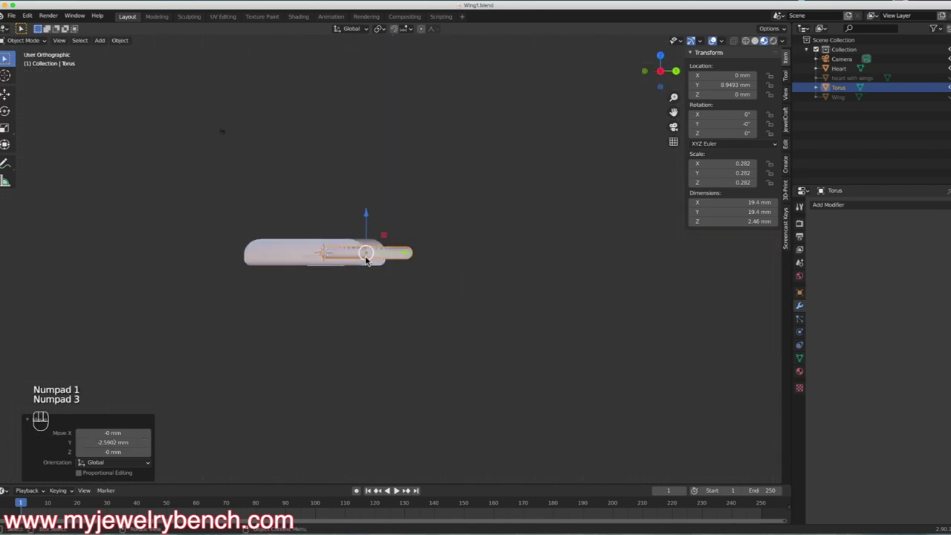
scroll(365, 259, "up", 4)
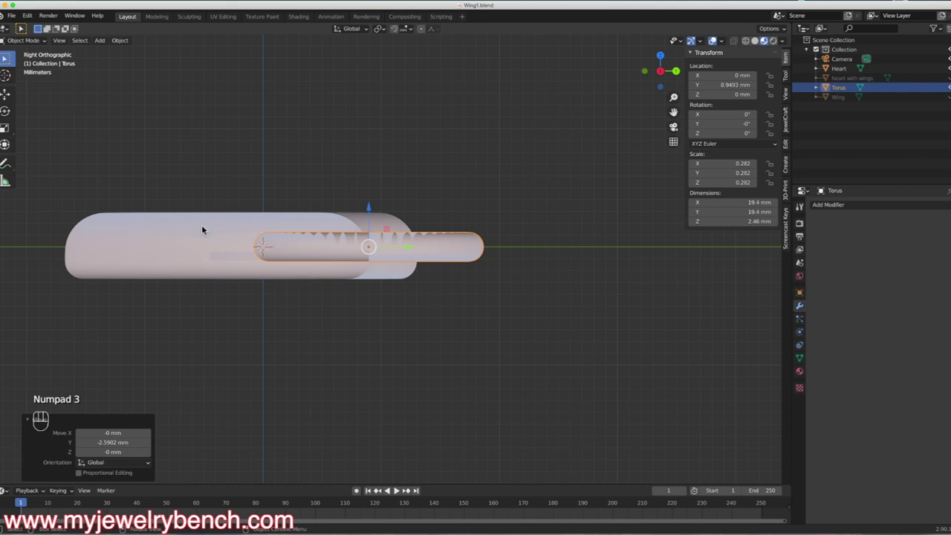
middle_click_drag(388, 256, 391, 319)
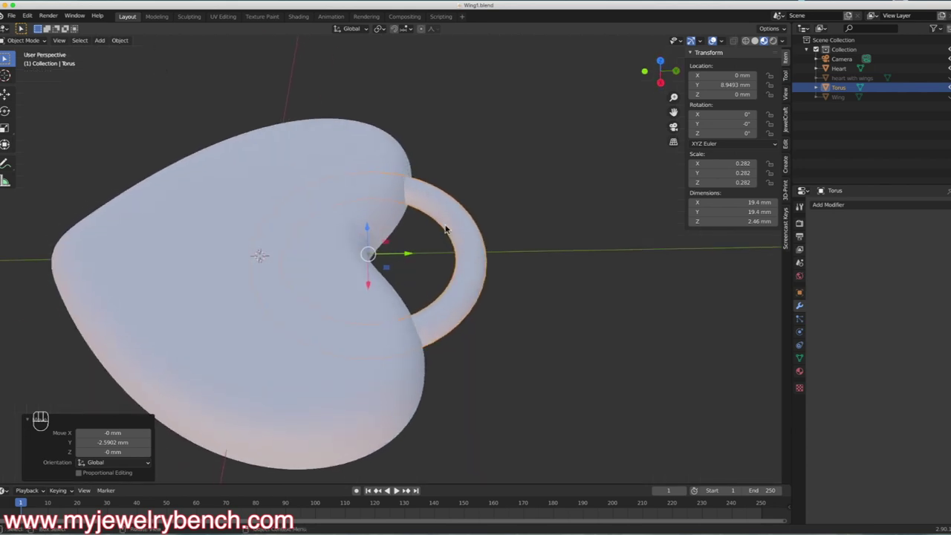
left_click(357, 145)
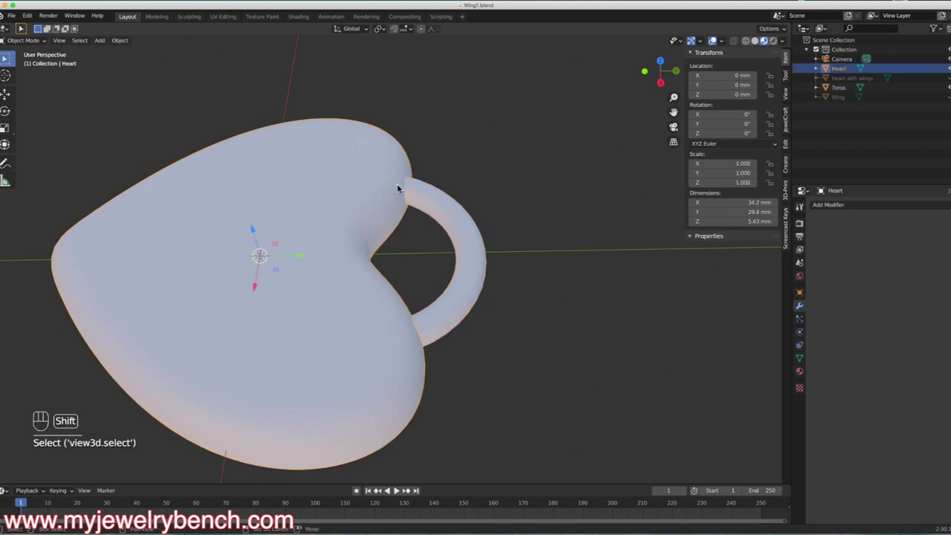
left_click(452, 222, "shift")
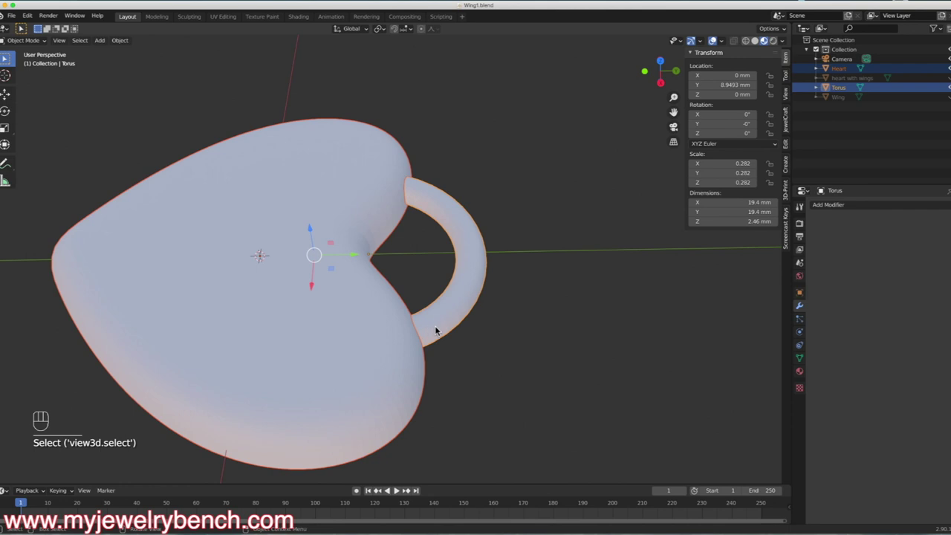
left_click(787, 145)
left_click(749, 257)
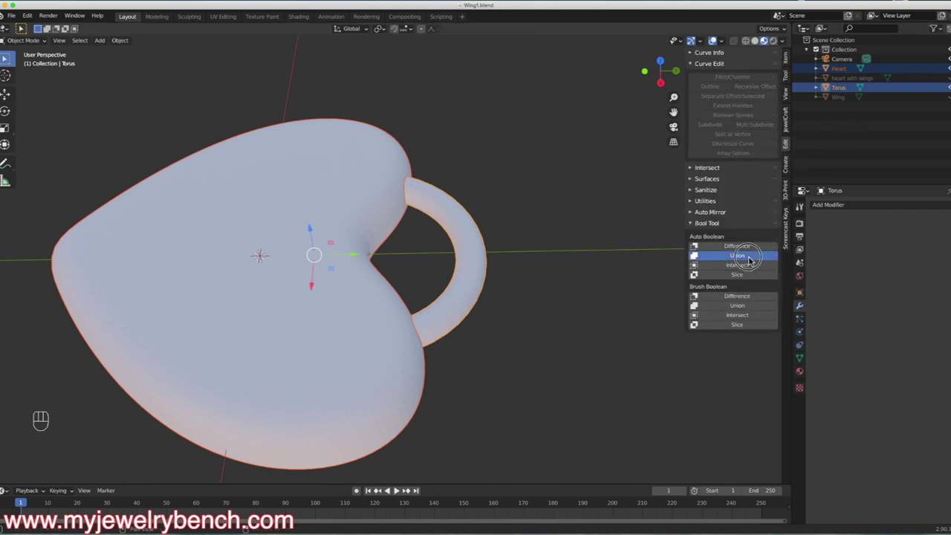
left_click(461, 220)
middle_click_drag(252, 264, 394, 313)
scroll(397, 263, "down", 5)
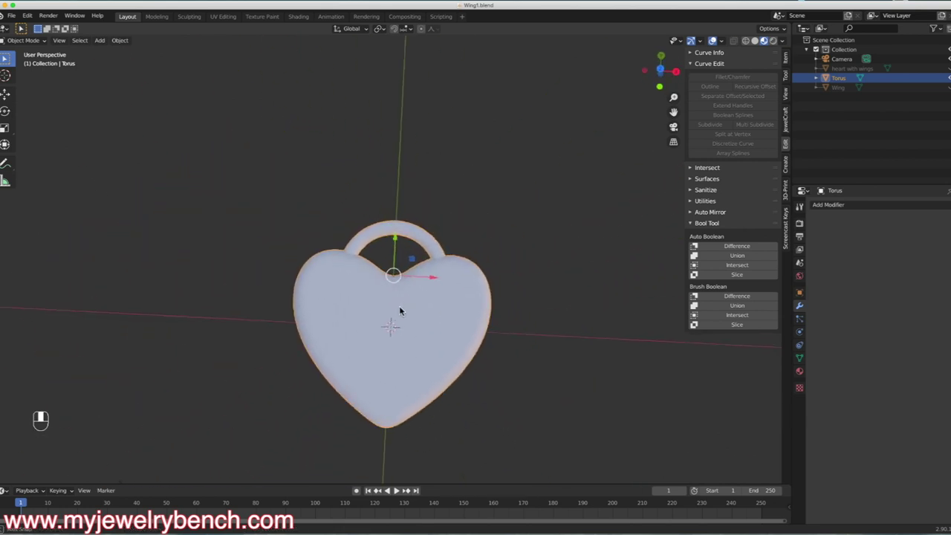
- Rename the merged torus object as Heart and show it deselected in top view
double_click(839, 79)
type("Heart")
key("Return")
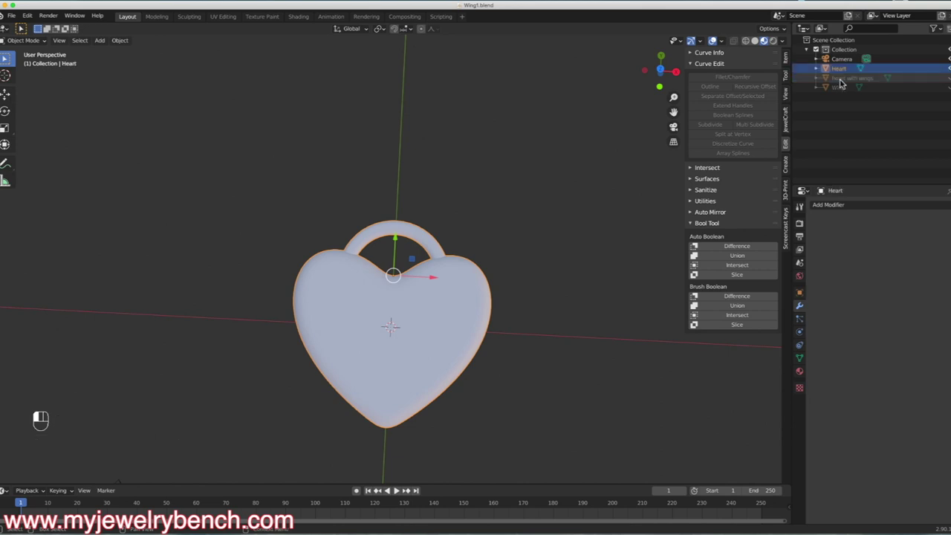
left_click(457, 238)
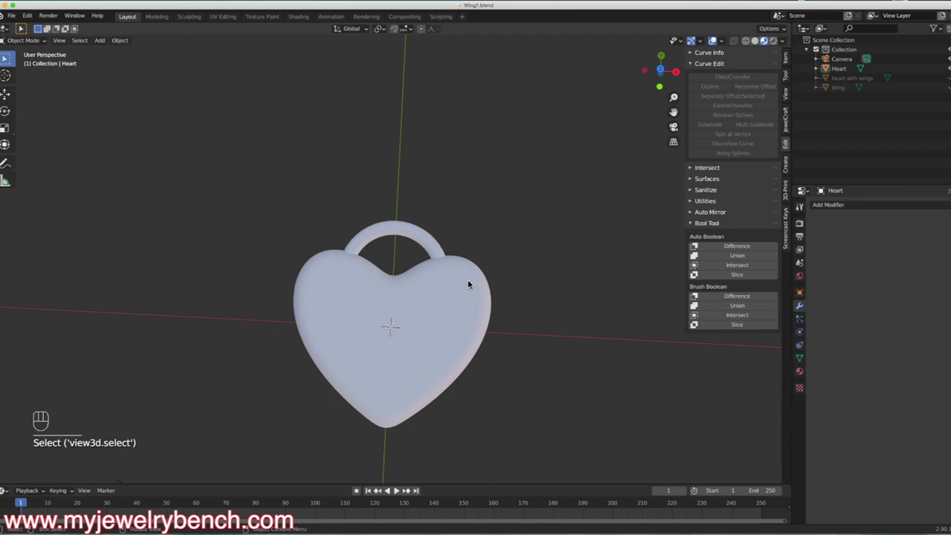
key("KP_7")
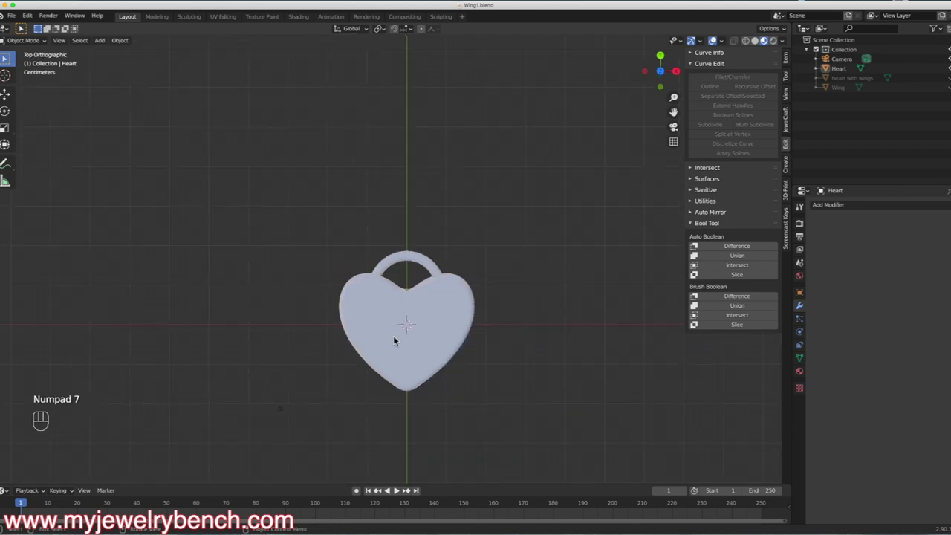
left_click(410, 309)
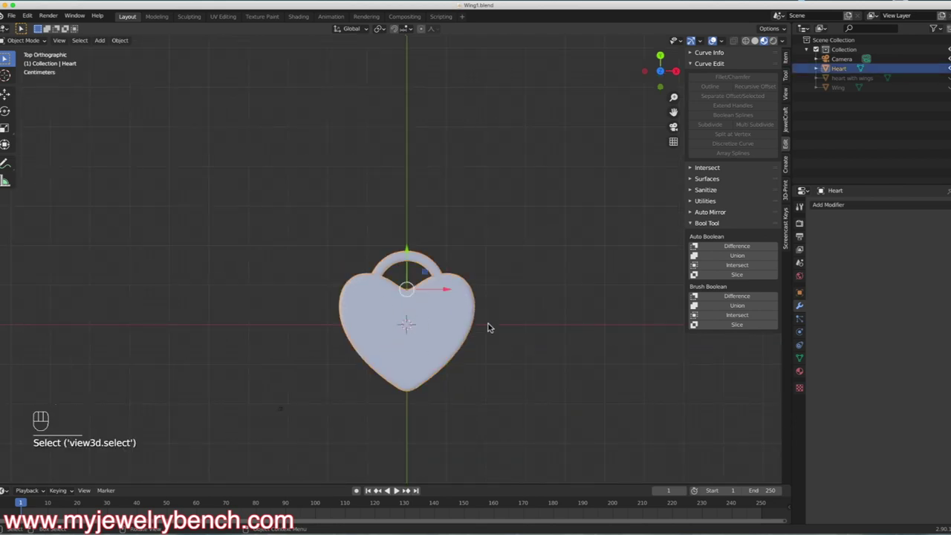
key("s")
key("x")
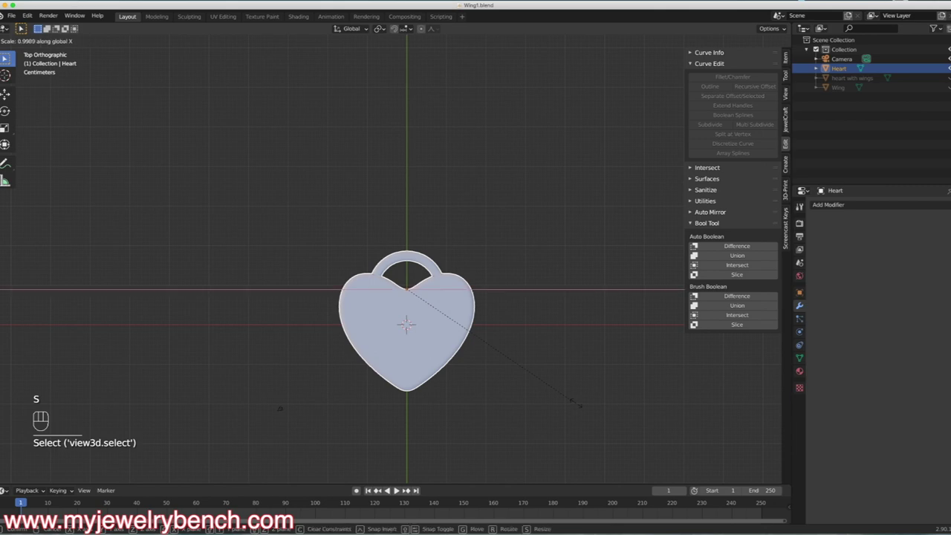
left_click(560, 362)
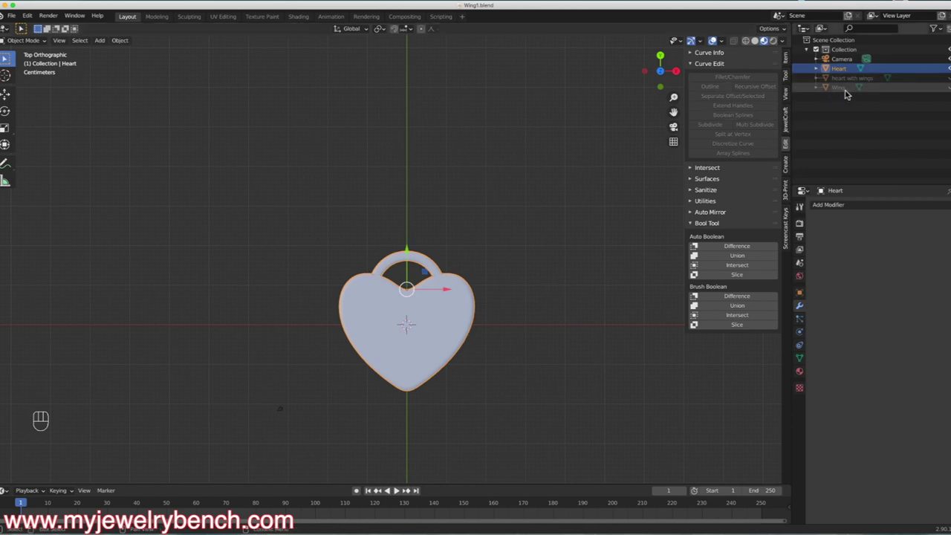
- Unhide the wing and scale the heart uniformly by about 0.8
left_click(947, 88)
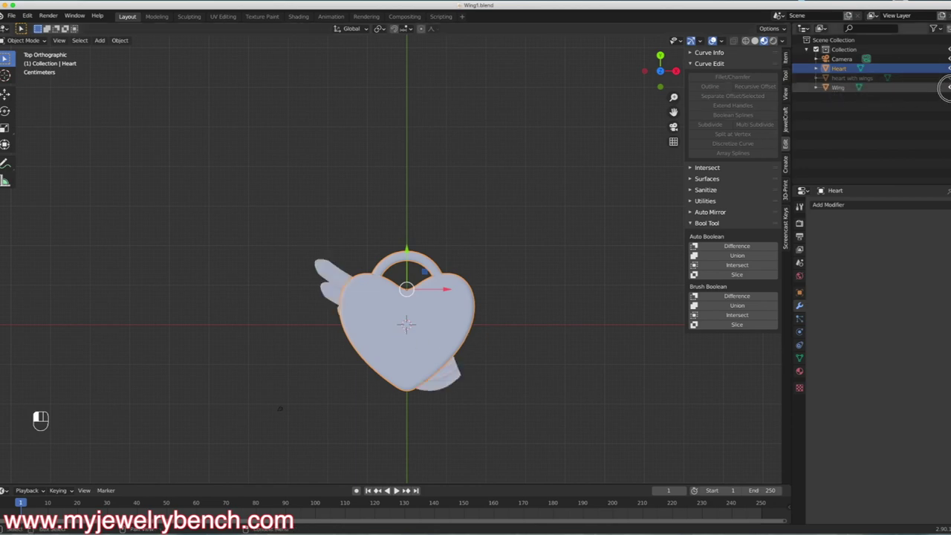
left_click(437, 299)
left_click(477, 321)
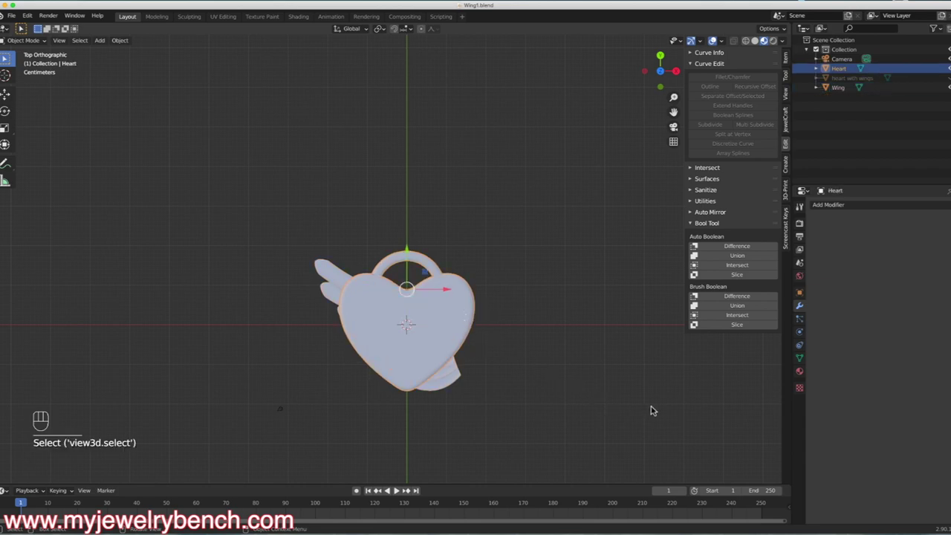
key("s")
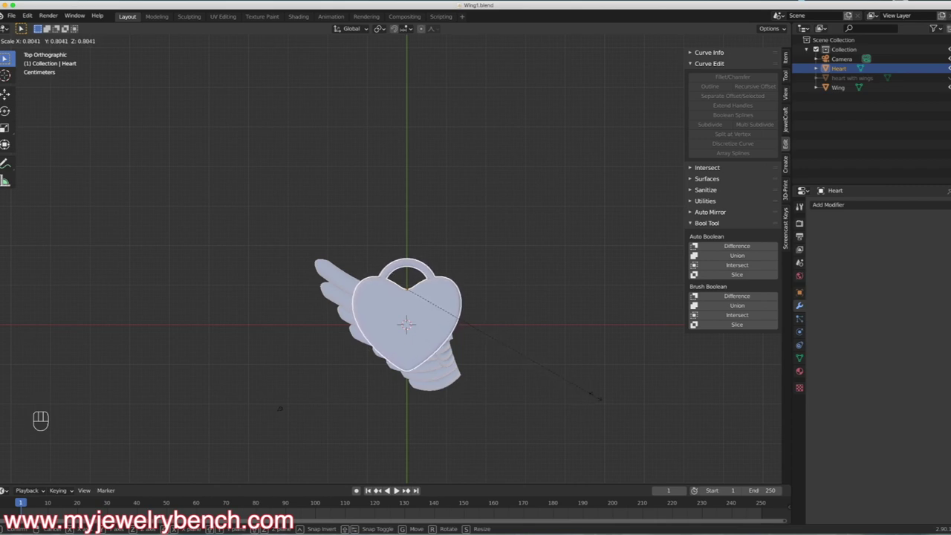
left_click(599, 397)
- Move the wing about 23 mm along negative X against the heart's left side and rotate it about -12.7° around Z
left_click(428, 368)
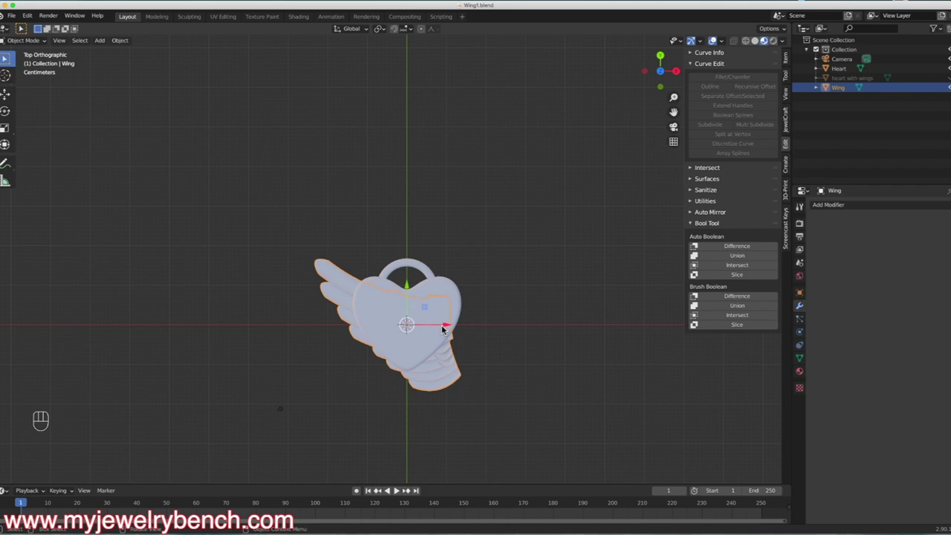
key("g")
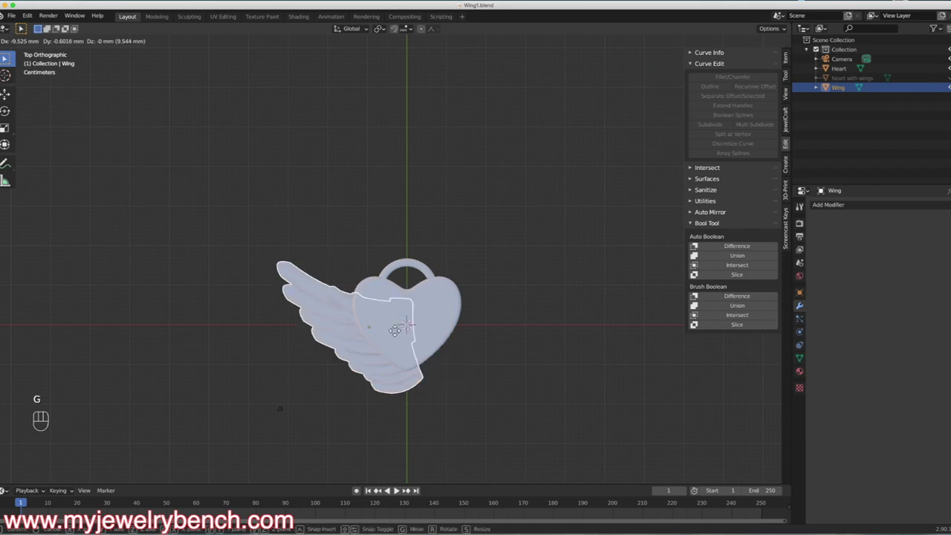
left_click(352, 311)
key("r")
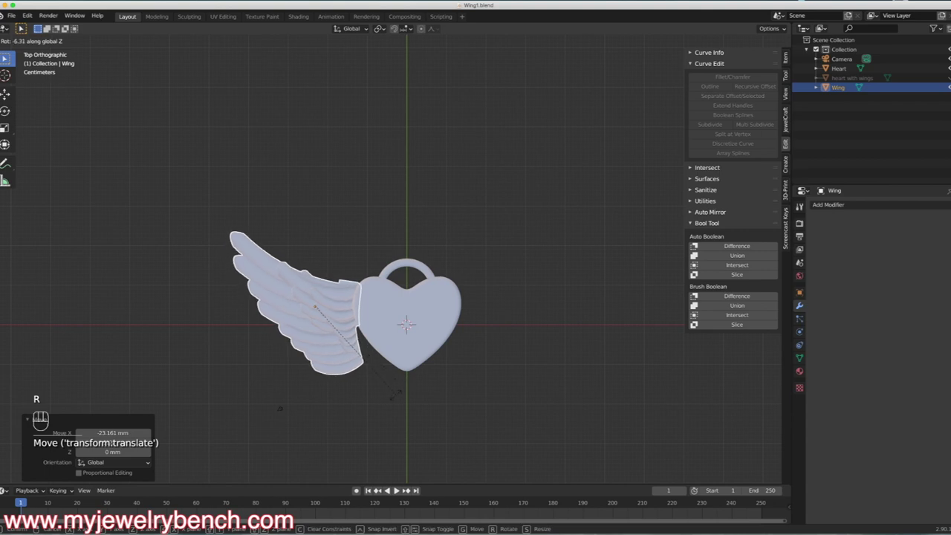
left_click(385, 397)
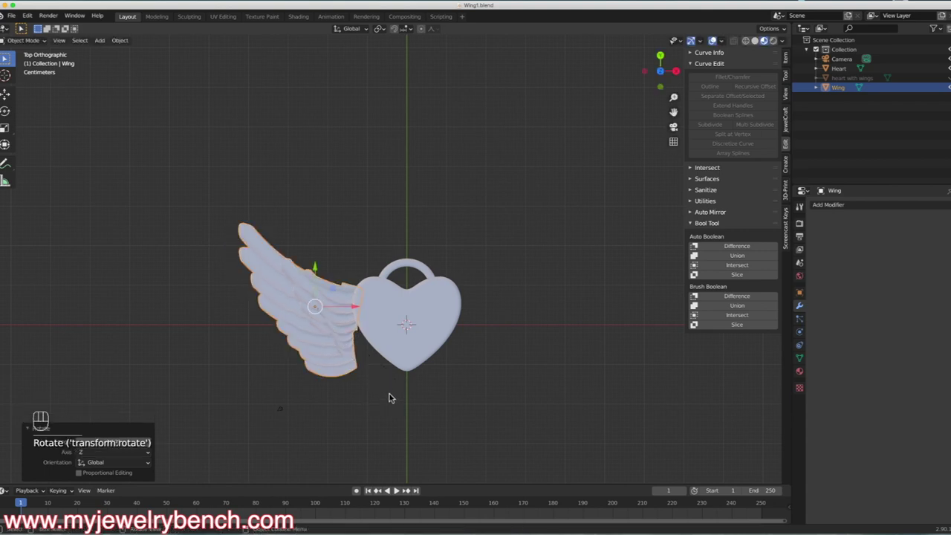
key("g")
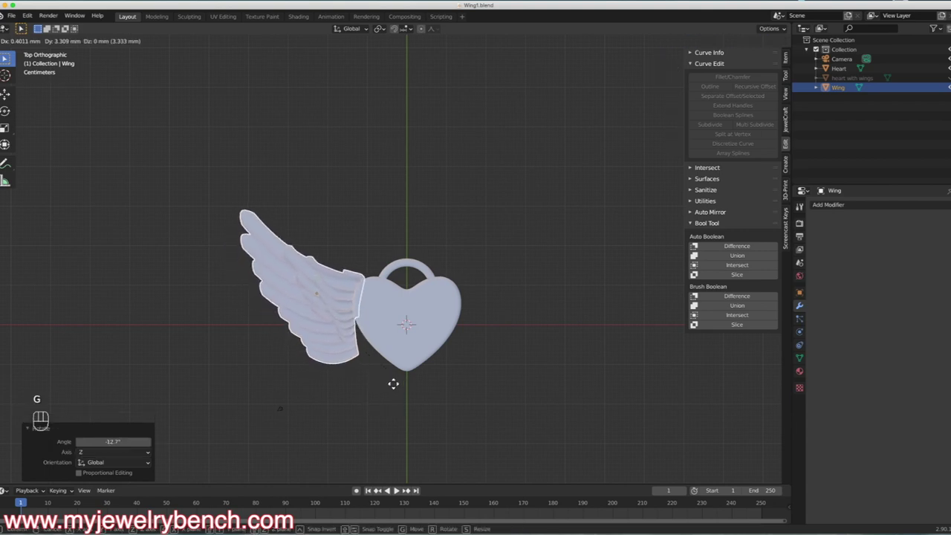
left_click(394, 380)
- Thicken the heart by scaling it about 1.408 along Z
middle_click_drag(399, 369, 386, 273)
left_click(388, 279)
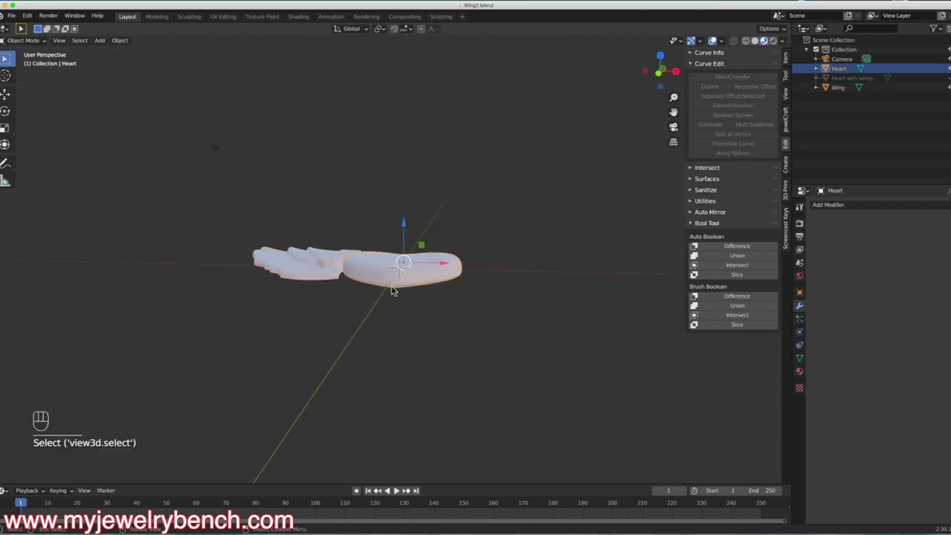
key("s")
key("z")
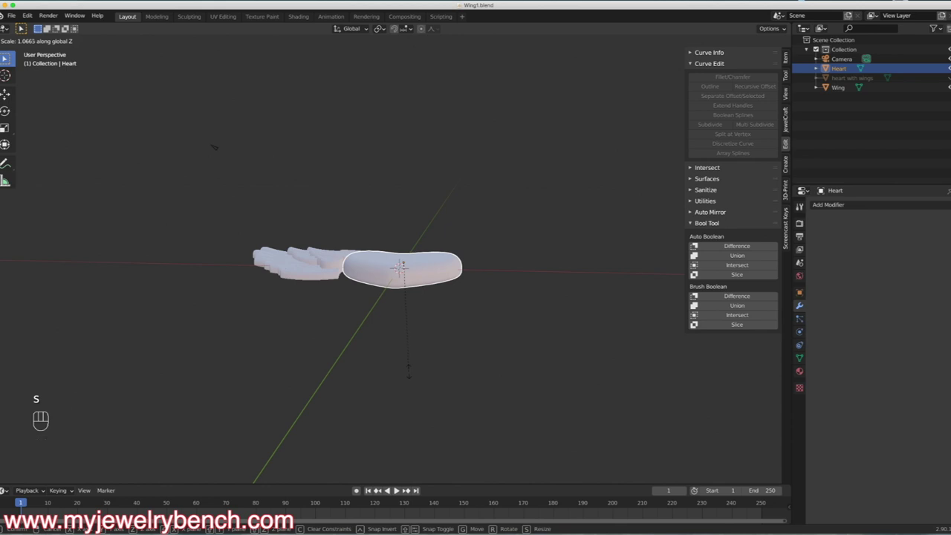
left_click(438, 398)
middle_click_drag(442, 401, 383, 266)
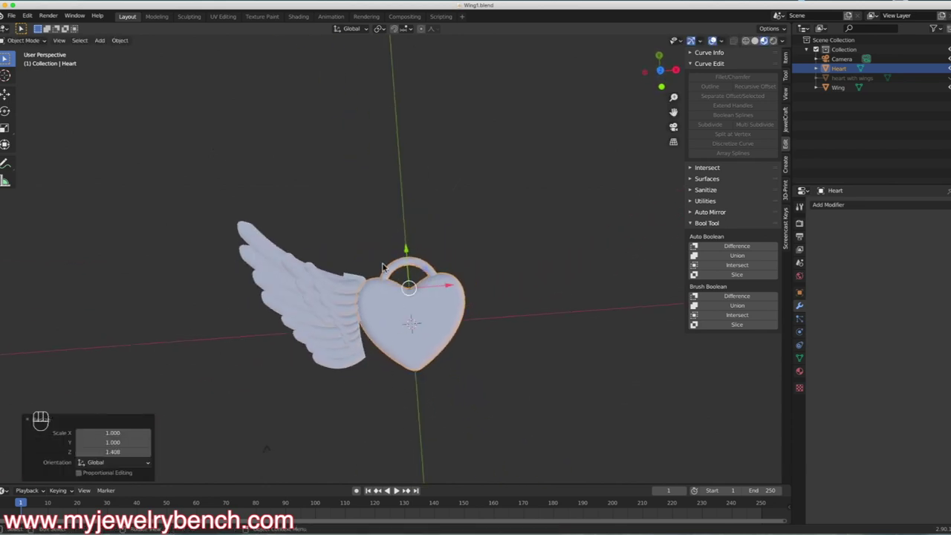
- Rotate the wing around Z so its tip drops lower, and move it about -0.5 mm in X and -6.0 mm in Y
left_click(318, 286)
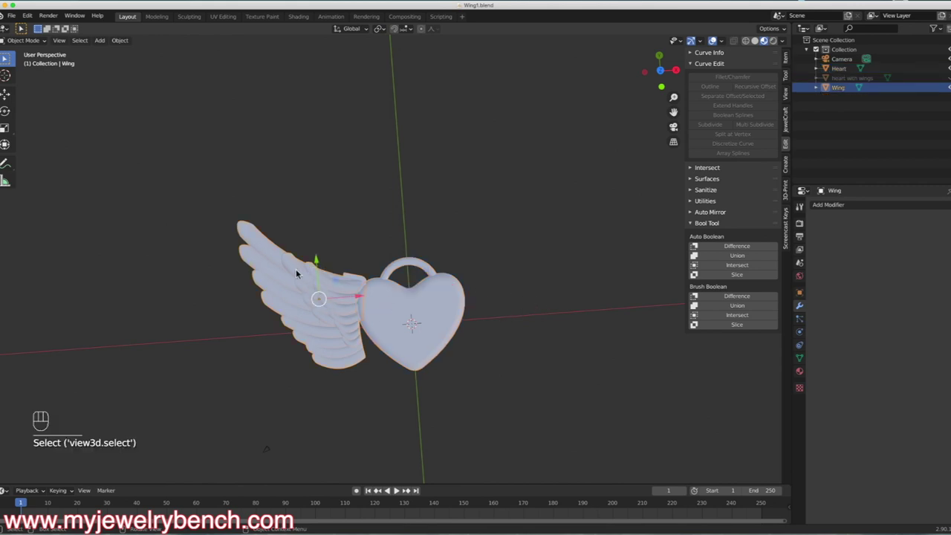
key("KP_7")
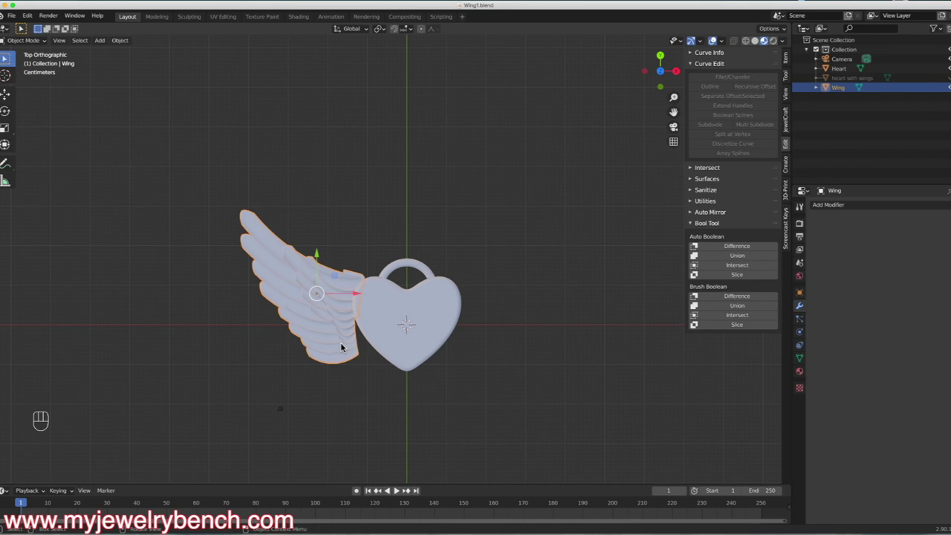
key("r")
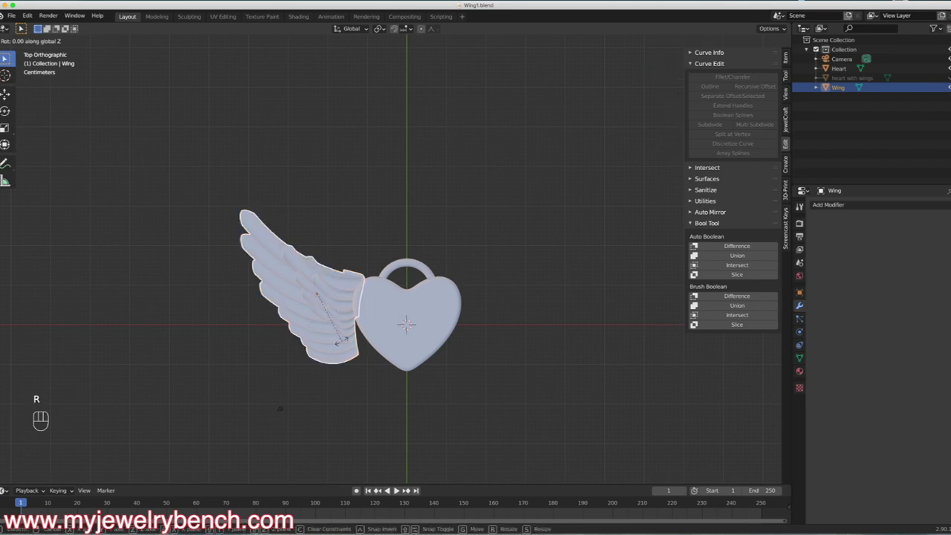
left_click(354, 335)
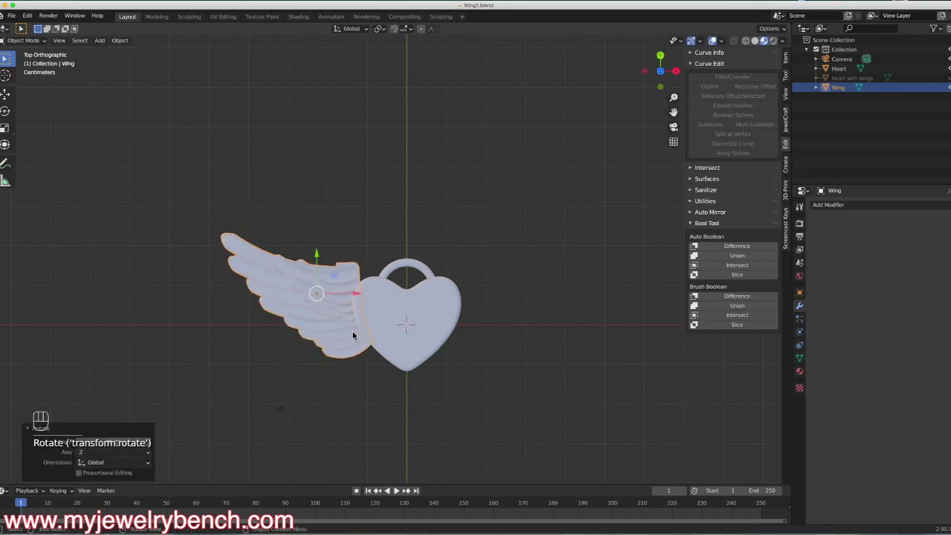
key("g")
left_click(351, 357)
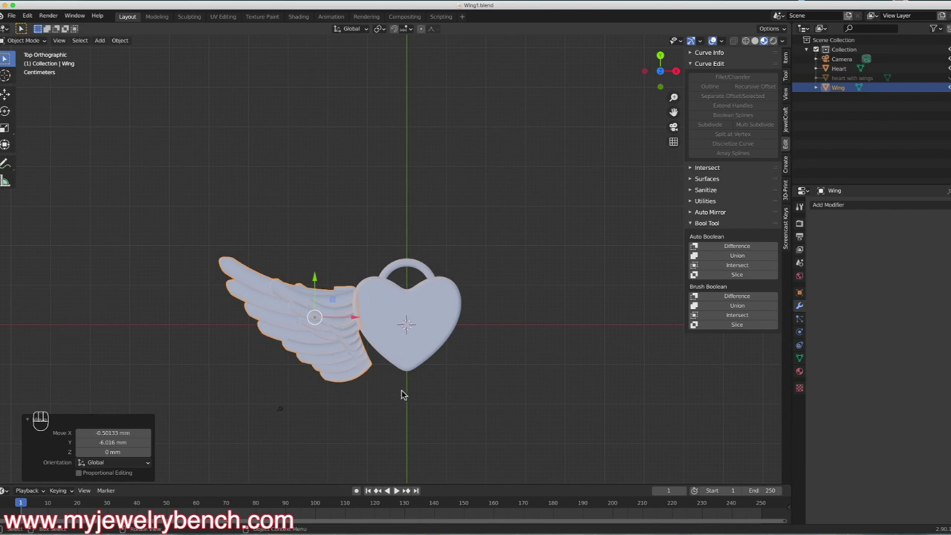
- Rotate the wing tip back up a few degrees around Z and move the wing about 0.4 mm in X and 4.0 mm in Y
key("r")
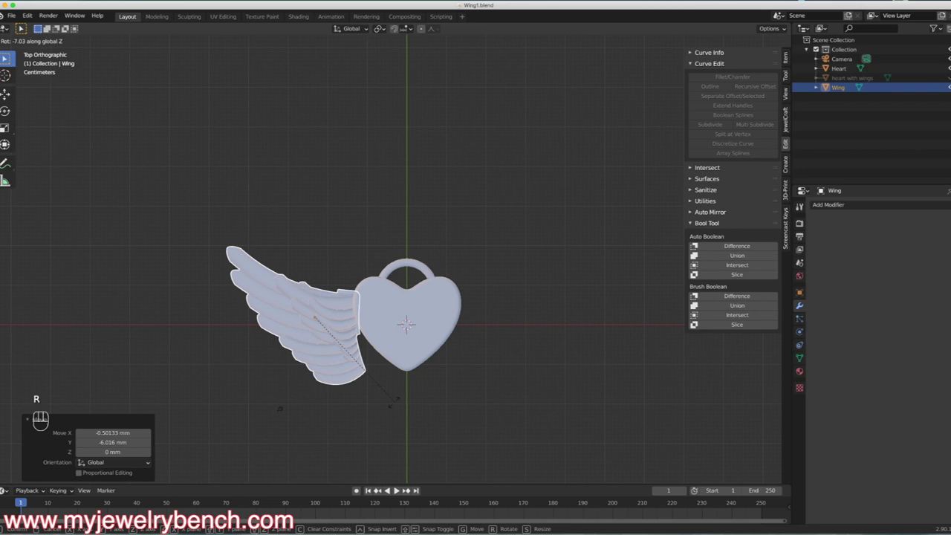
left_click(381, 389)
key("g")
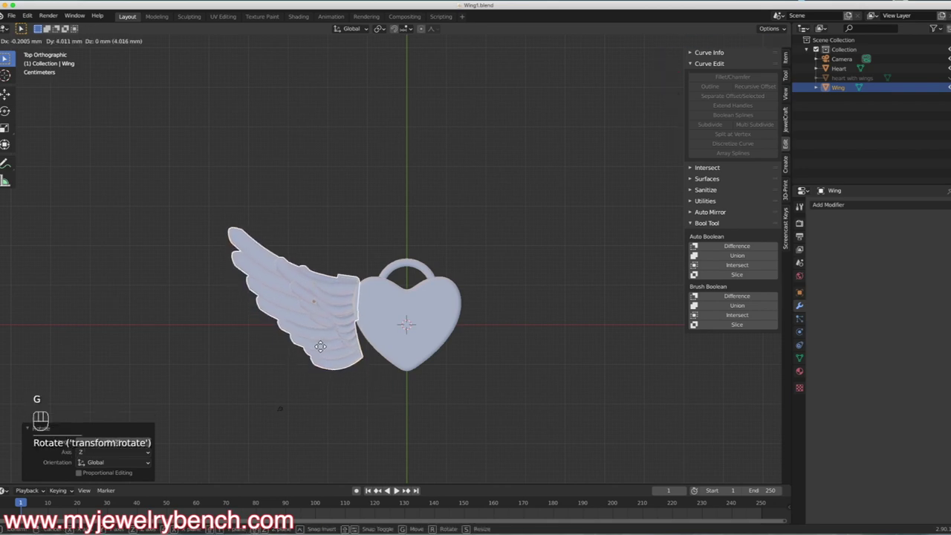
left_click(319, 342)
middle_click_drag(416, 395, 408, 350)
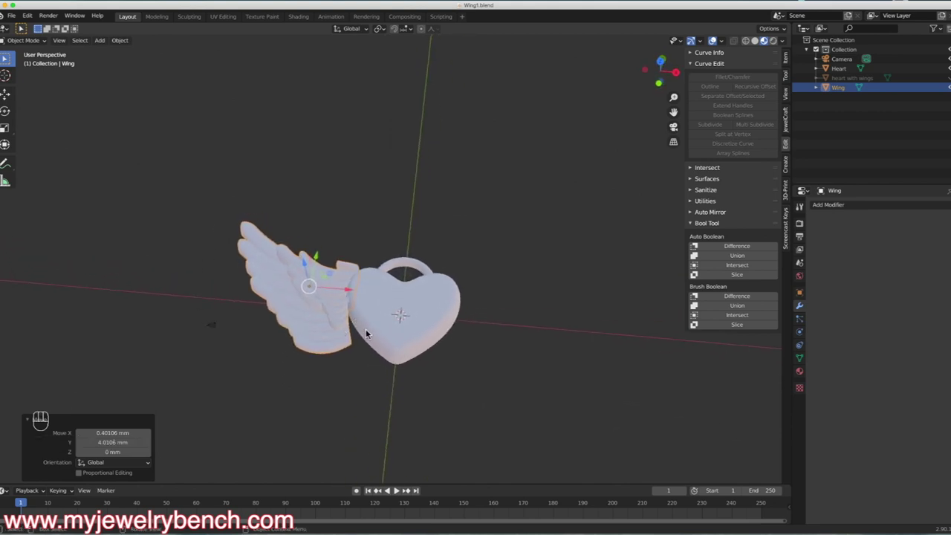
- Apply the wing's rotation and scale
right_click(317, 304)
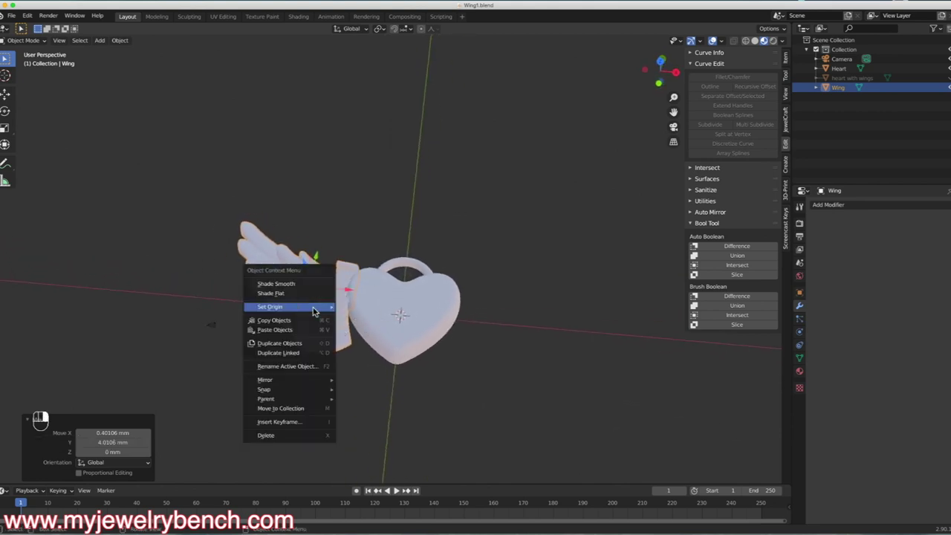
left_click(318, 227)
left_click(305, 298)
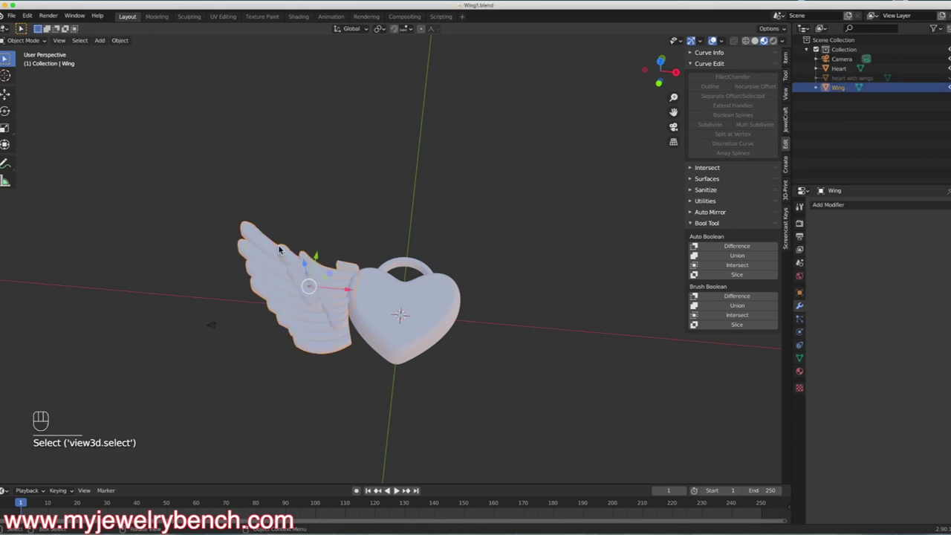
key("ctrl+a")
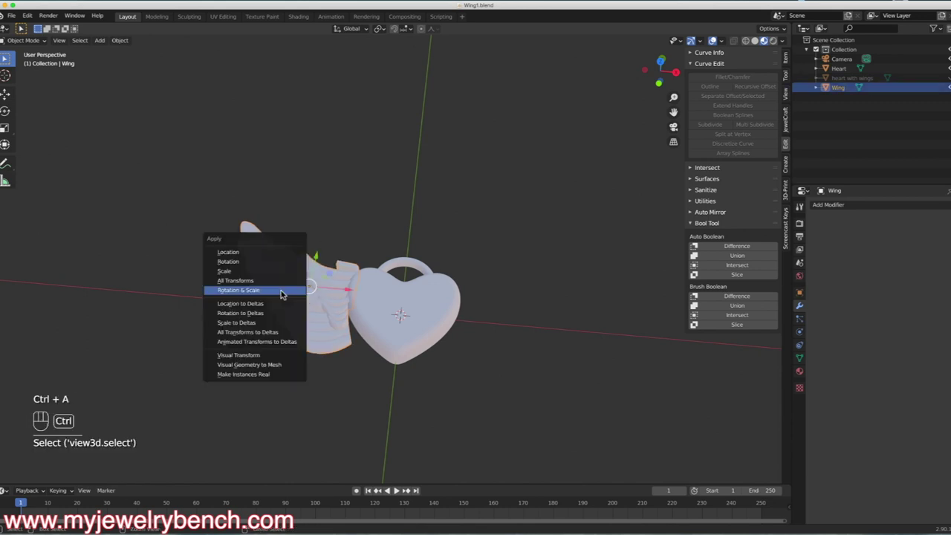
left_click(256, 293)
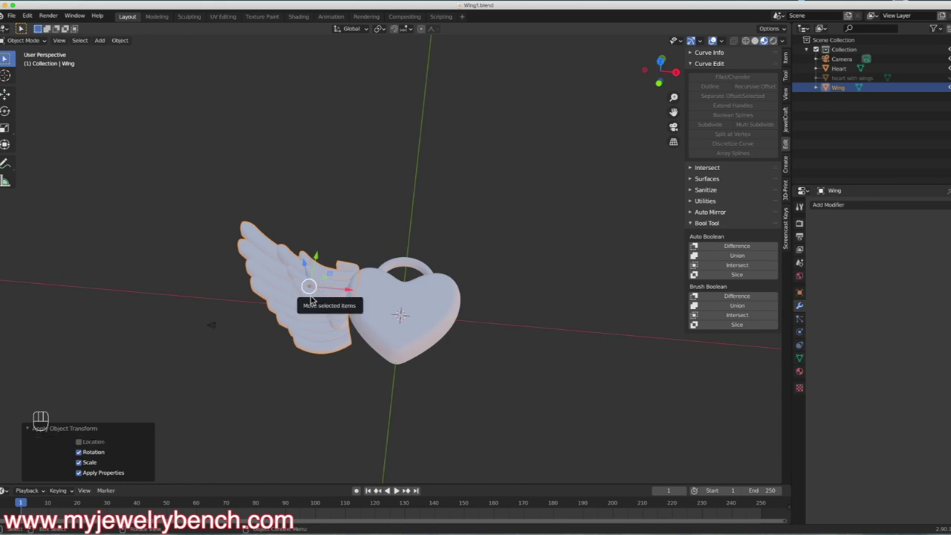
- Snap the wing to the 3D cursor and show it over the heart in top view
key("shift")
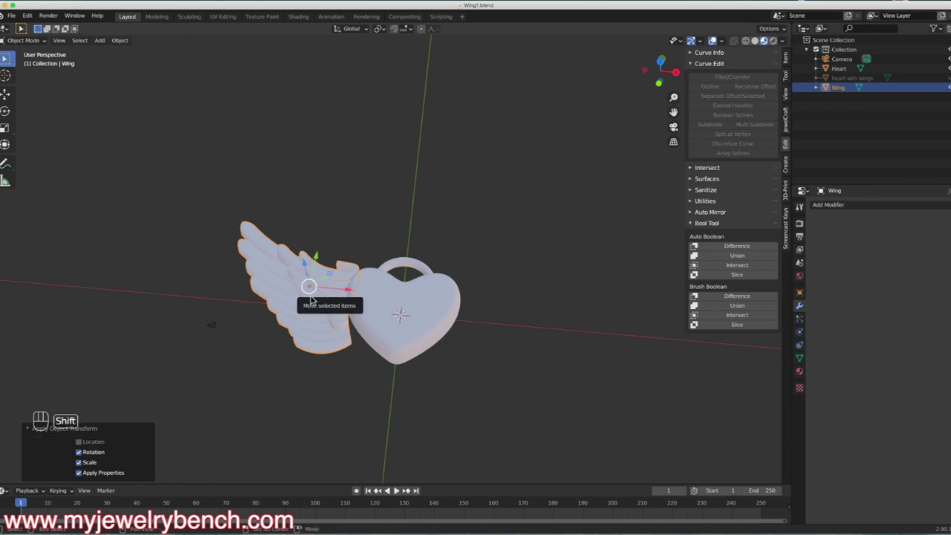
key("shift+s")
left_click(307, 243)
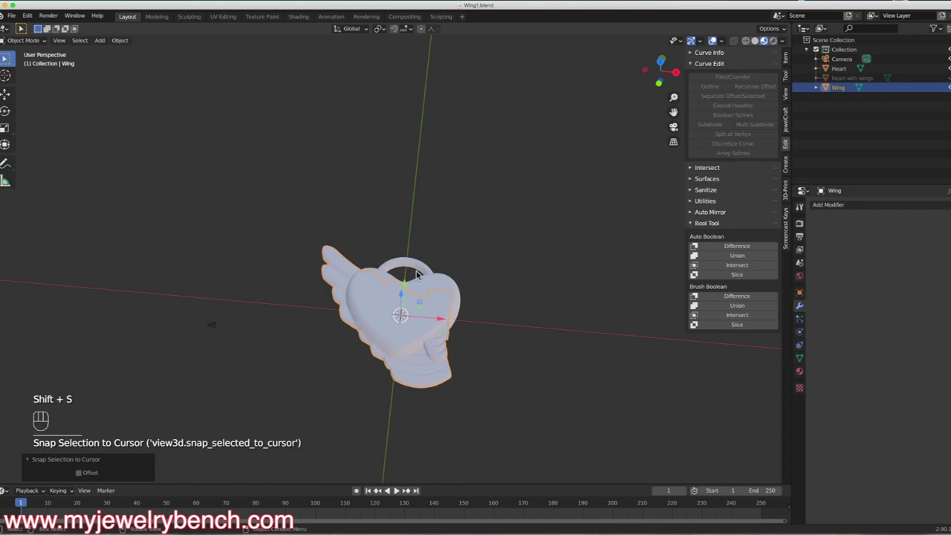
key("KP_7")
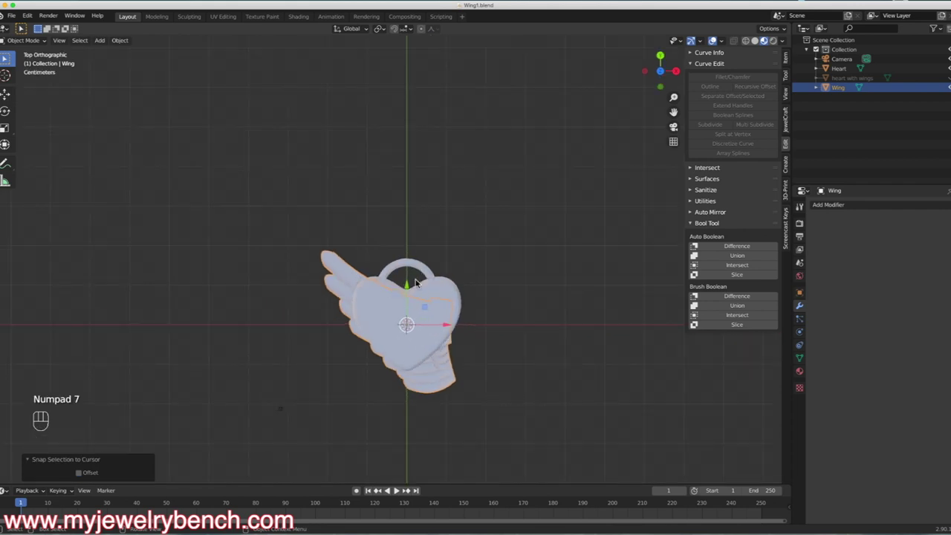
scroll(411, 319, "up", 3)
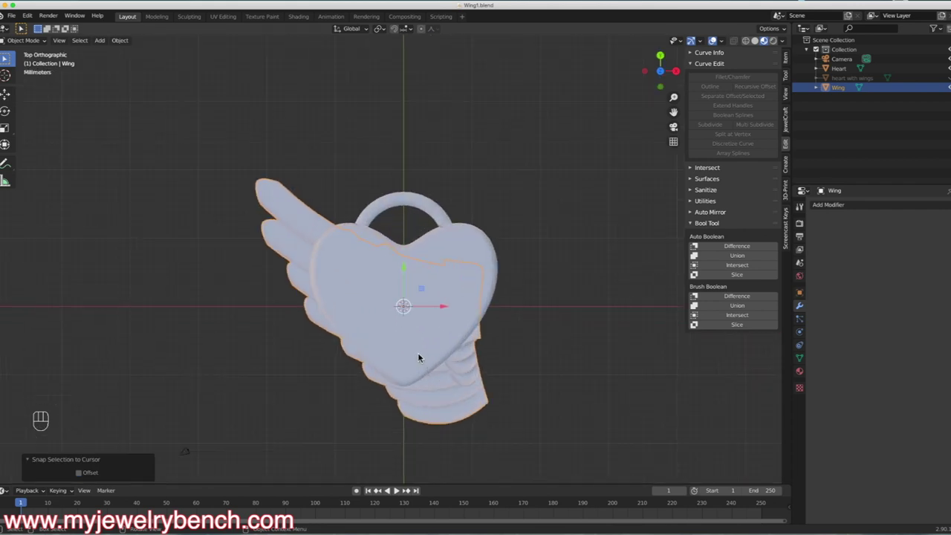
- Add a Mirror modifier on the X axis to the wing to create its opposite counterpart
left_click(457, 389)
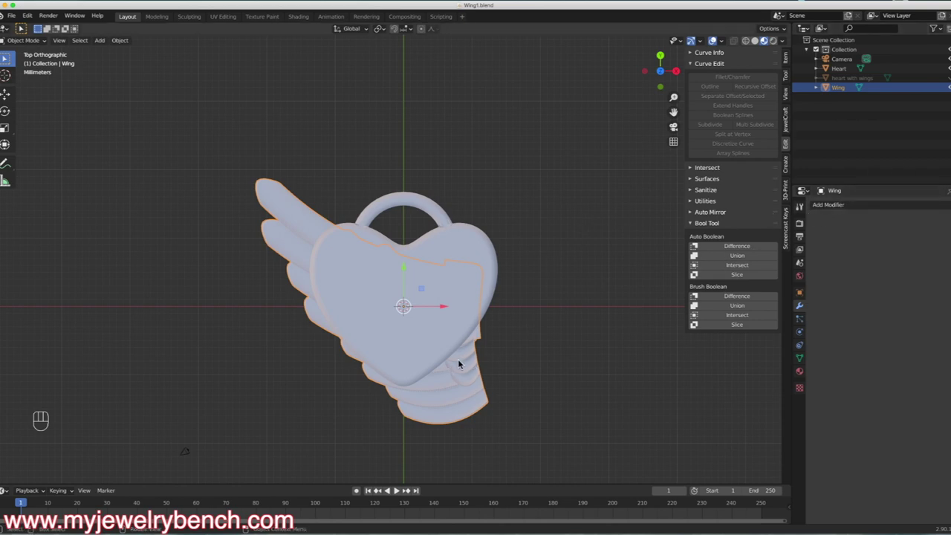
left_click(846, 208)
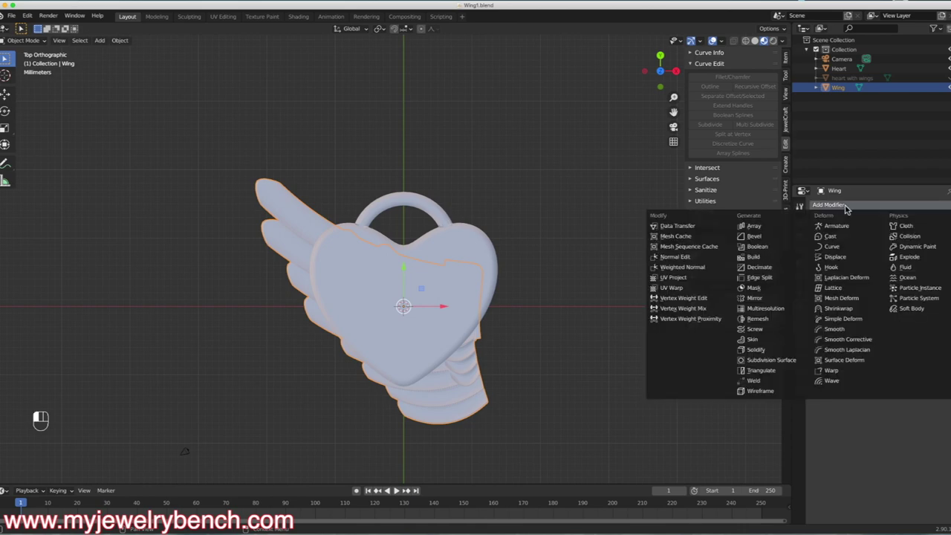
left_click(755, 298)
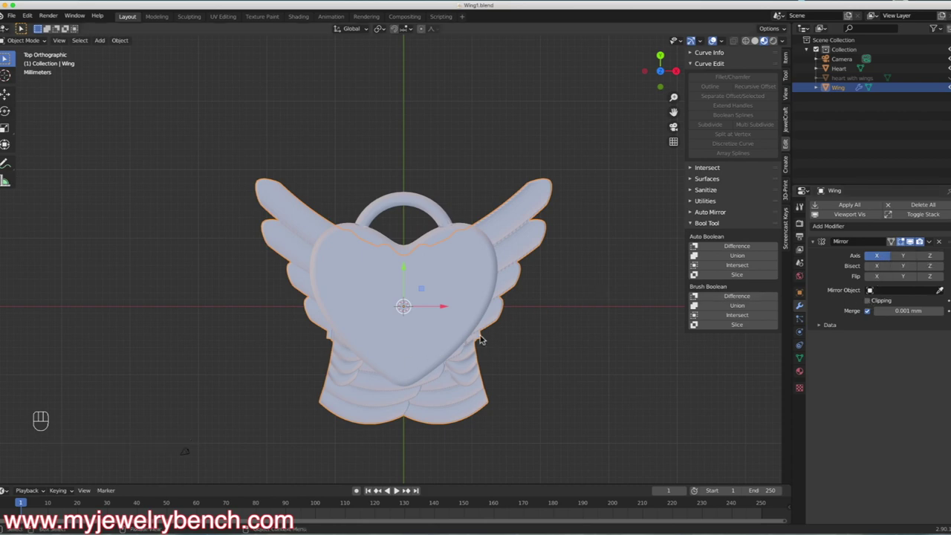
mouse_move(441, 309)
left_mouse_down()
mouse_move(398, 300)
mouse_move(492, 311)
mouse_move(361, 310)
mouse_move(463, 319)
mouse_move(366, 320)
mouse_move(436, 321)
left_mouse_up()
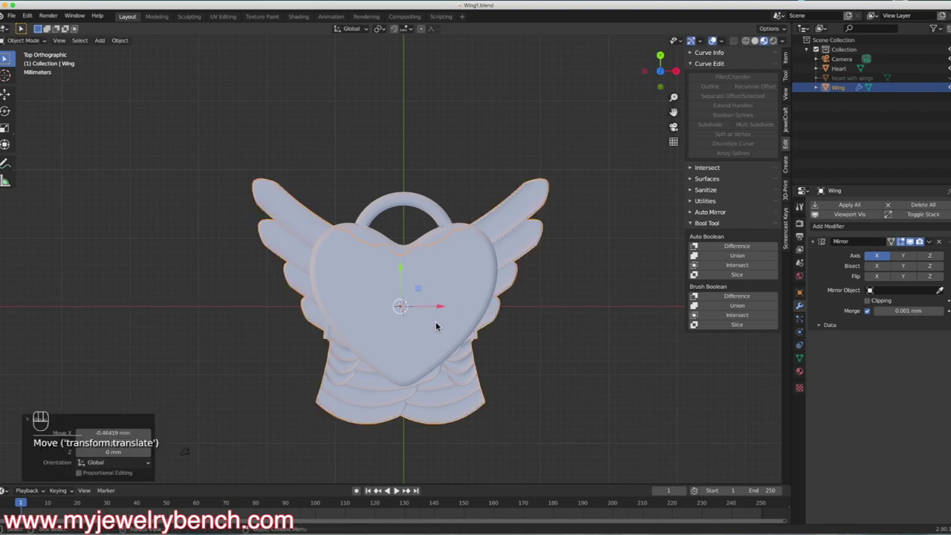
key("super+z")
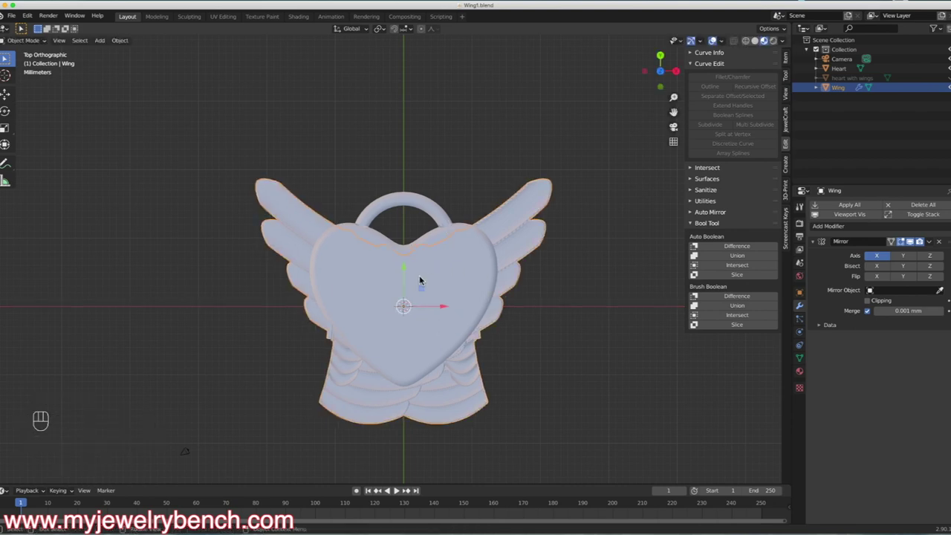
- Shift the wing's mesh in Edit Mode about -21.8 mm in X and 5.3 mm in Y so both wings meet the heart's sides
key("Tab")
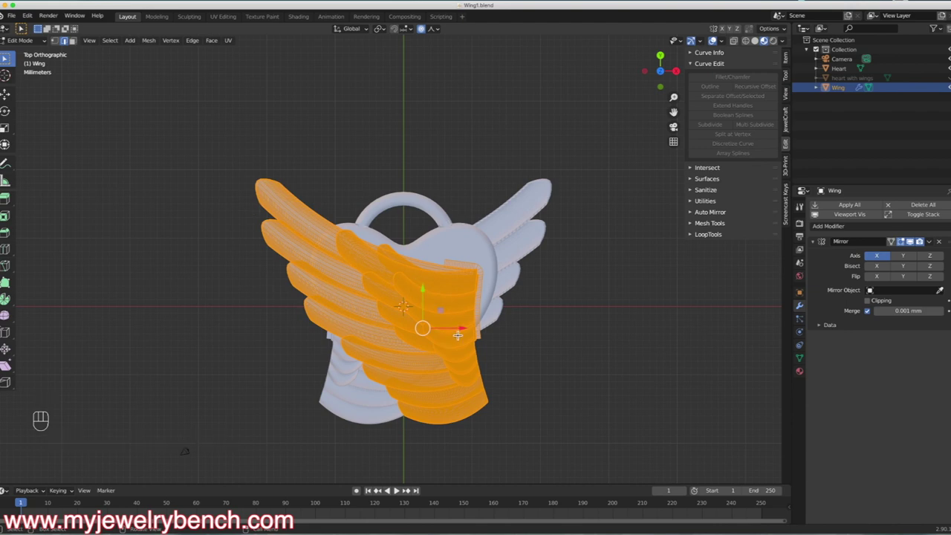
left_click_drag(455, 330, 314, 329)
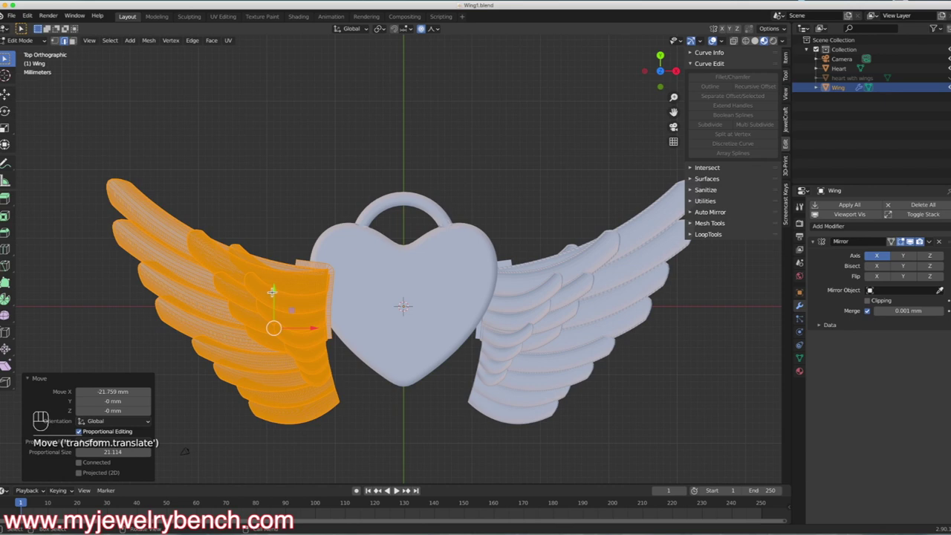
left_click_drag(272, 294, 270, 248)
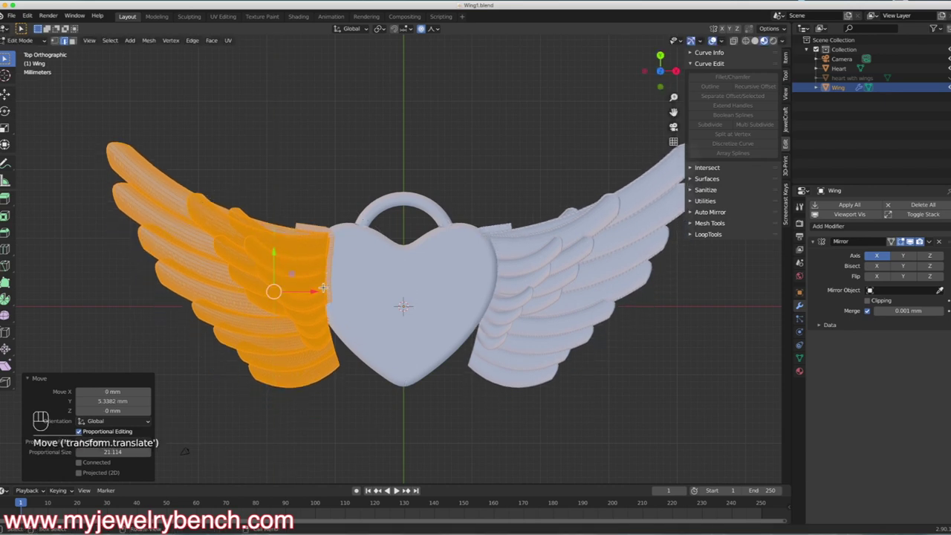
mouse_move(306, 291)
left_mouse_down()
mouse_move(297, 291)
mouse_move(304, 305)
left_mouse_up()
key("Tab")
- Apply the wing's Mirror modifier and join both wings with the heart into one object
middle_click_drag(303, 301, 397, 284)
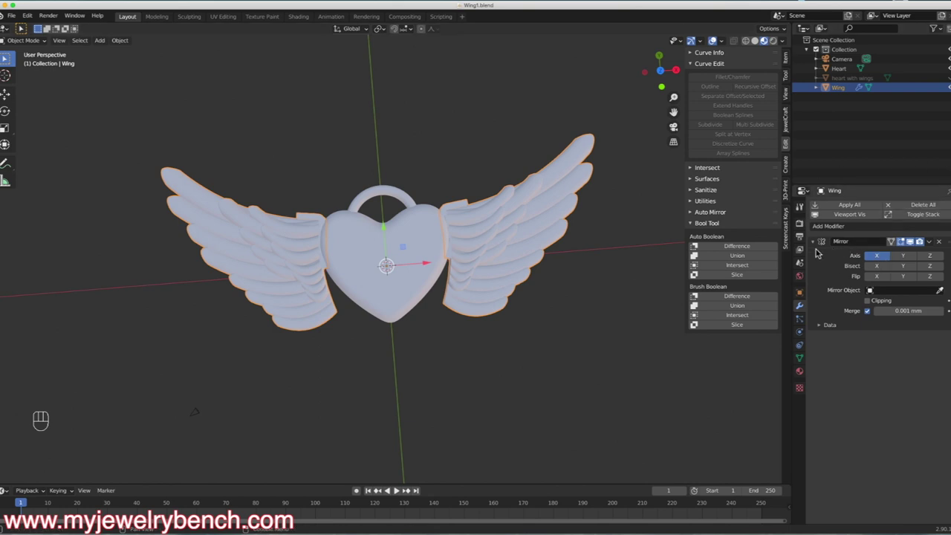
left_click(847, 205)
left_click(491, 209)
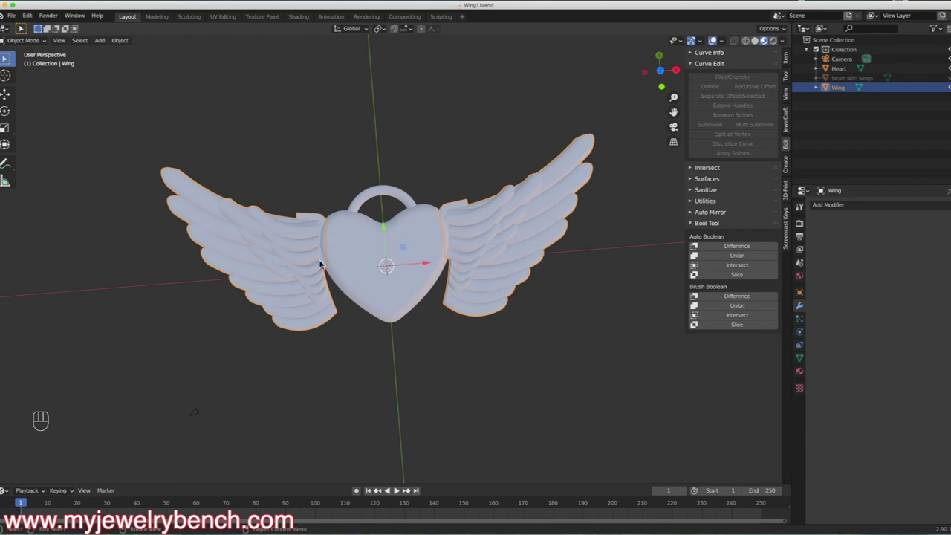
left_click(235, 241)
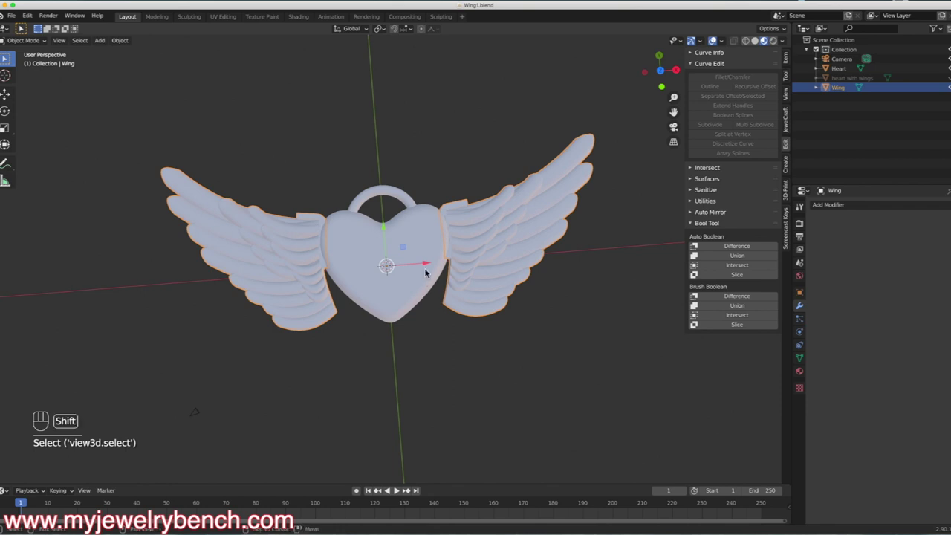
left_click(357, 255, "shift")
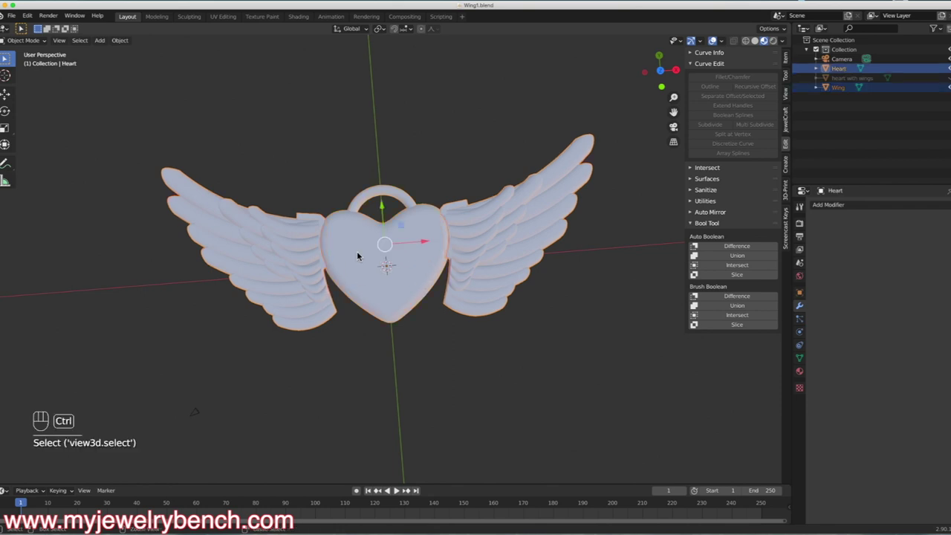
key("ctrl+j")
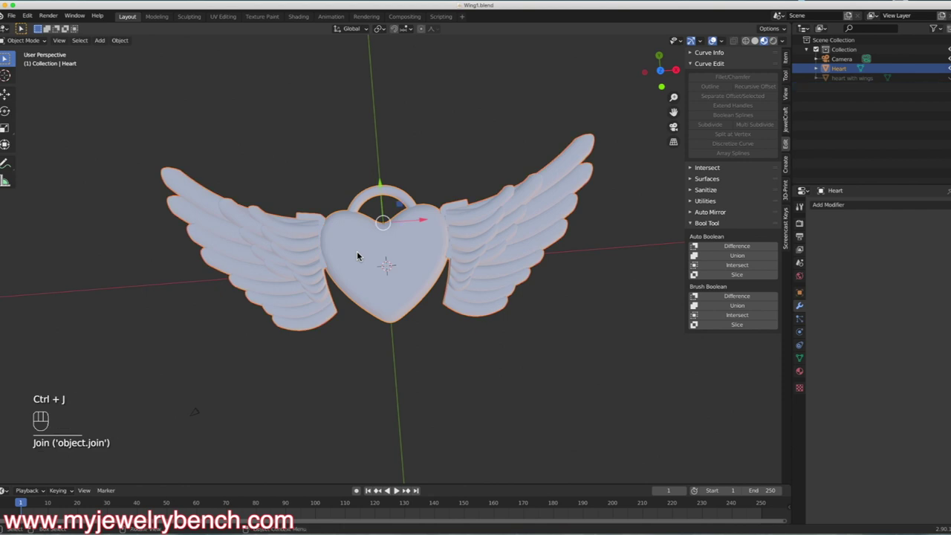
left_click(414, 281)
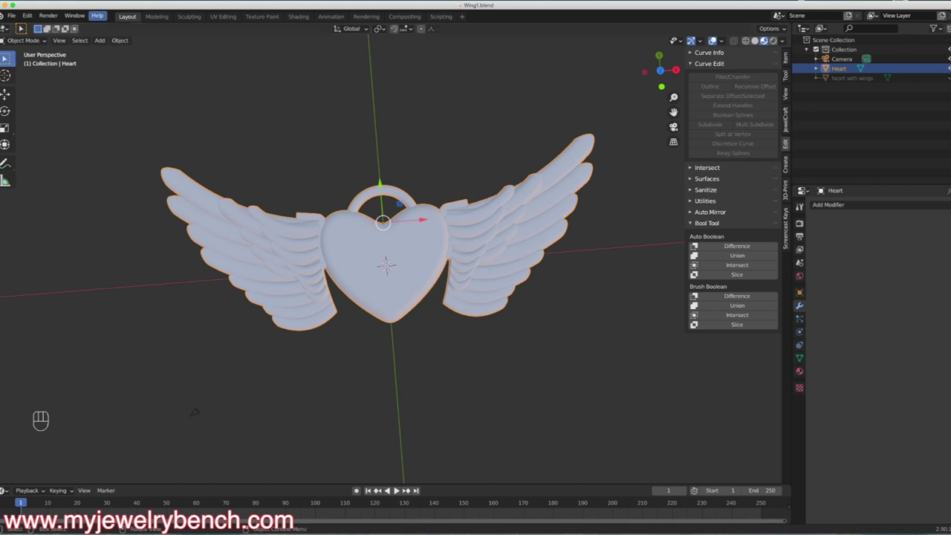
- Save the file under the new name Wing2.blend in the Desktop folder
left_click(12, 16)
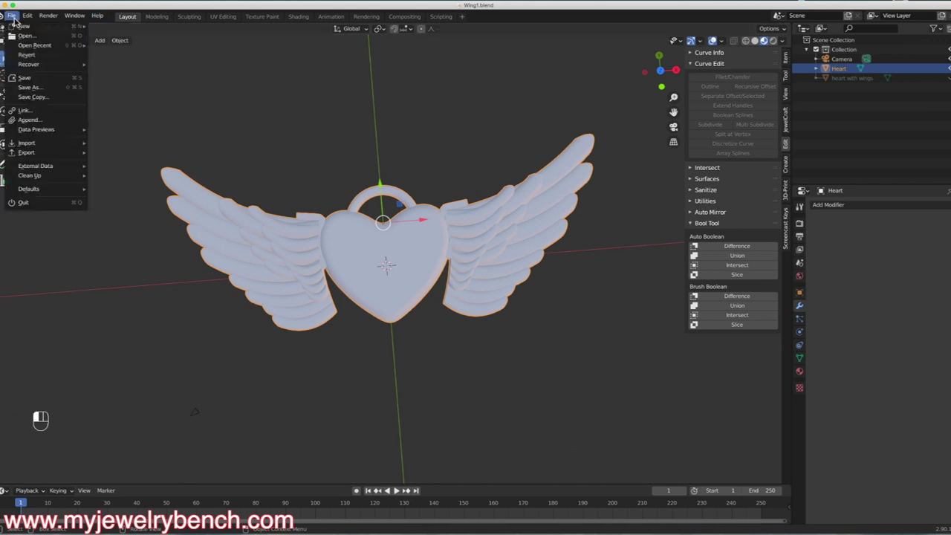
left_click(29, 87)
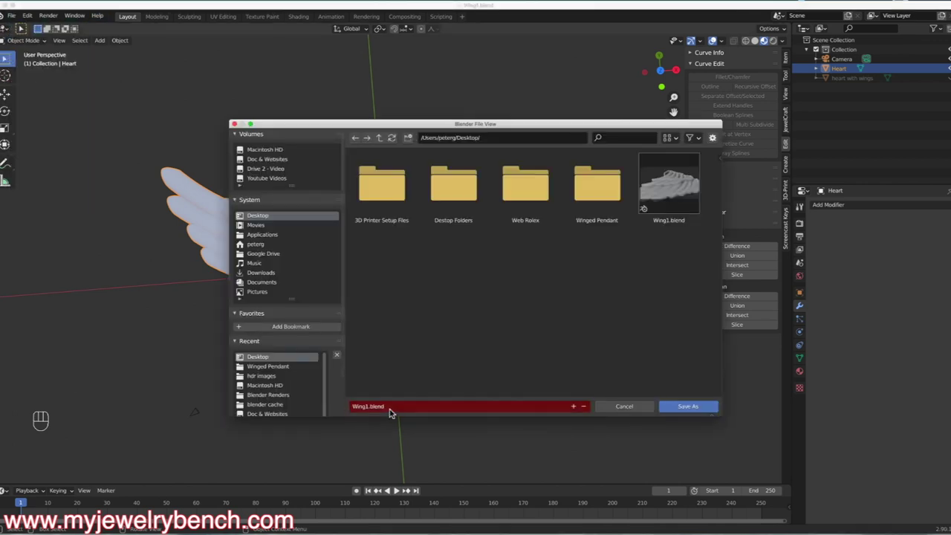
left_click(366, 408)
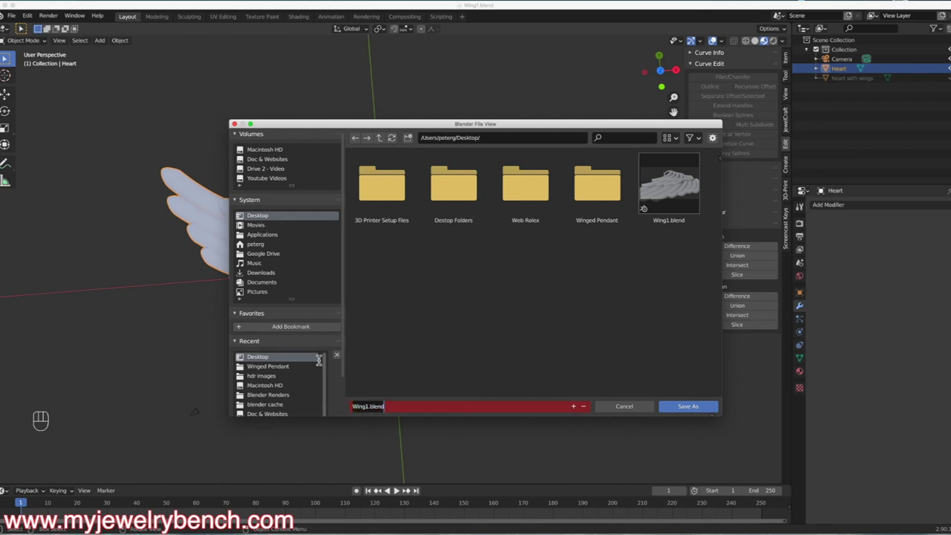
left_click(372, 407)
type("2")
key("Return")
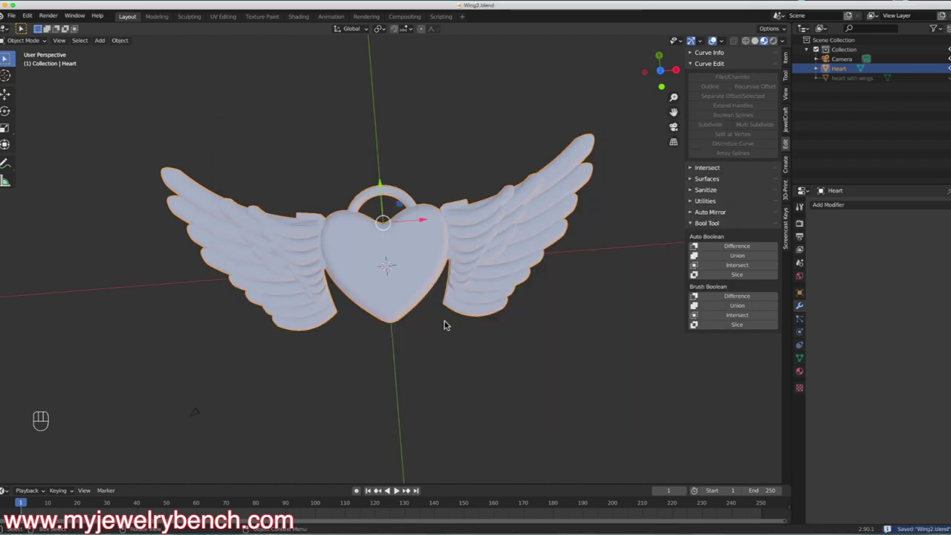
- Hide the viewport sidebar and switch the view to the scene camera
key("n")
middle_click_drag(362, 319, 340, 315)
key("KP_0")
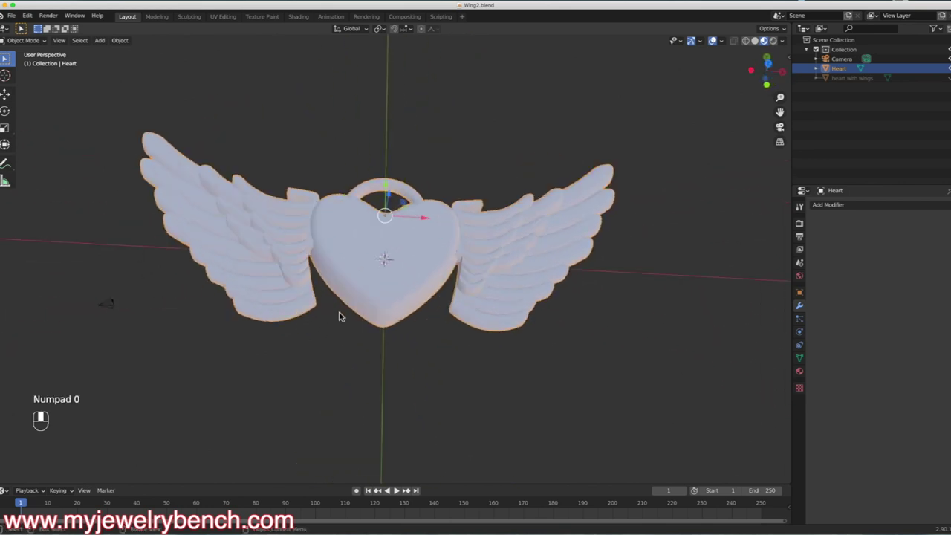
- Leave the camera view, show the viewport sidebar, and select the winged heart
key("KP_0")
middle_click_drag(396, 320, 450, 308)
key("n")
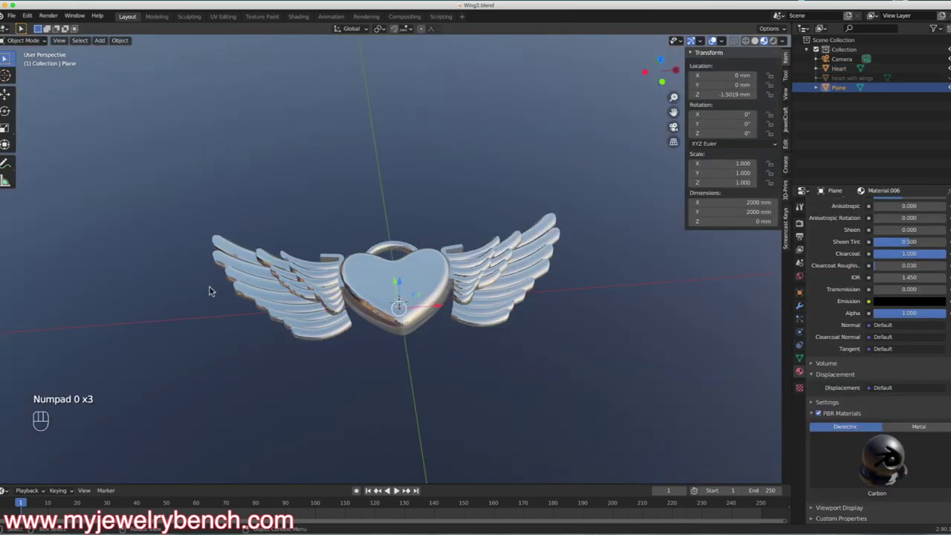
middle_click_drag(210, 287, 242, 319)
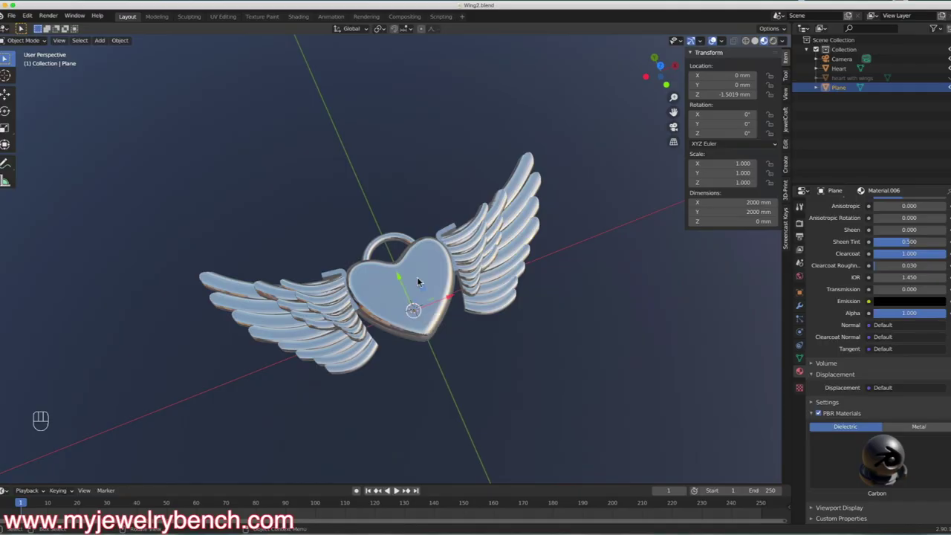
left_click(514, 249)
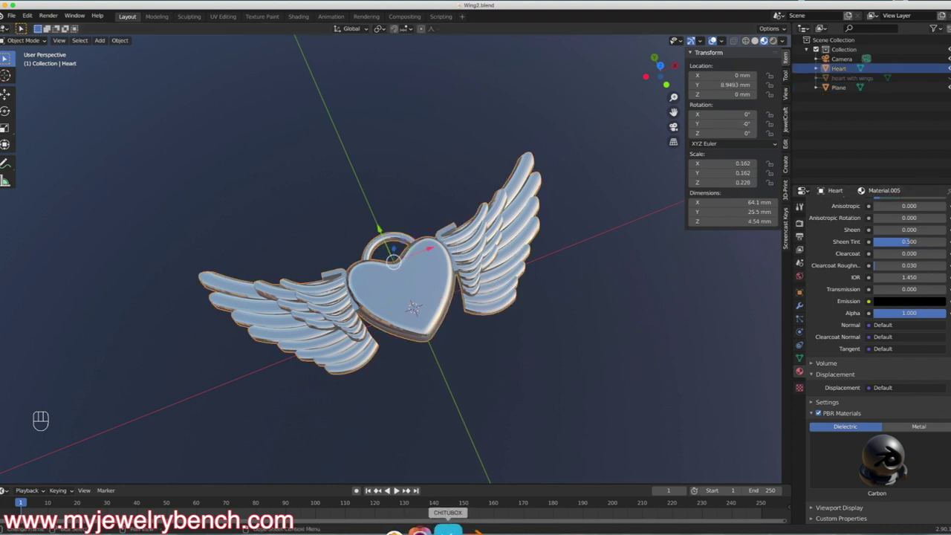
- Switch to CHITUBOX and dismiss the update offer without installing the new version
left_click(449, 529)
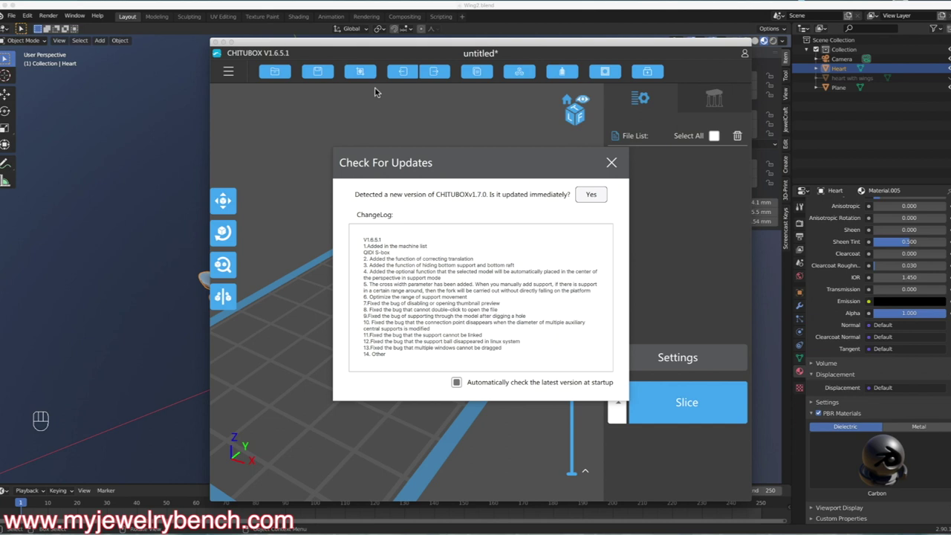
left_click(612, 162)
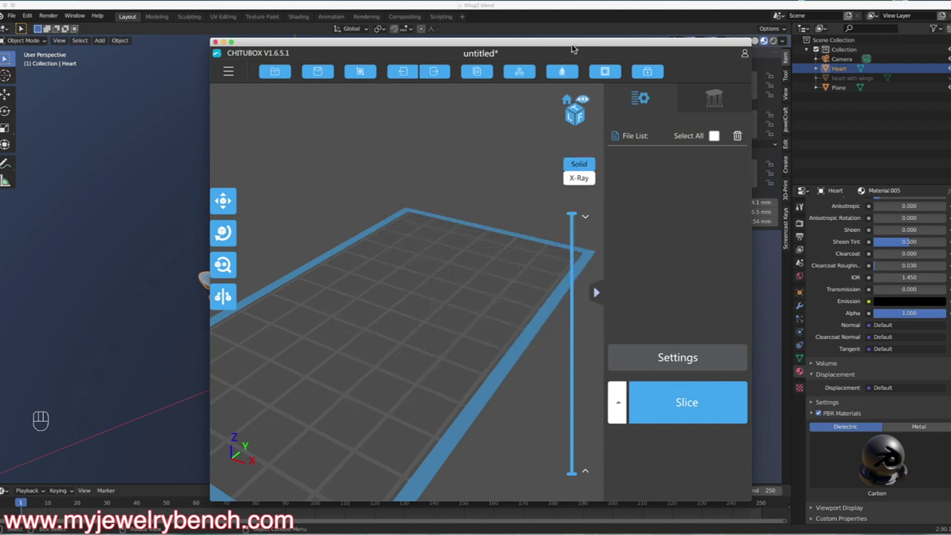
left_click_drag(571, 45, 498, 32)
- Load the pendant model Wing2.obj from the Desktop folder onto the build plate
left_click(156, 59)
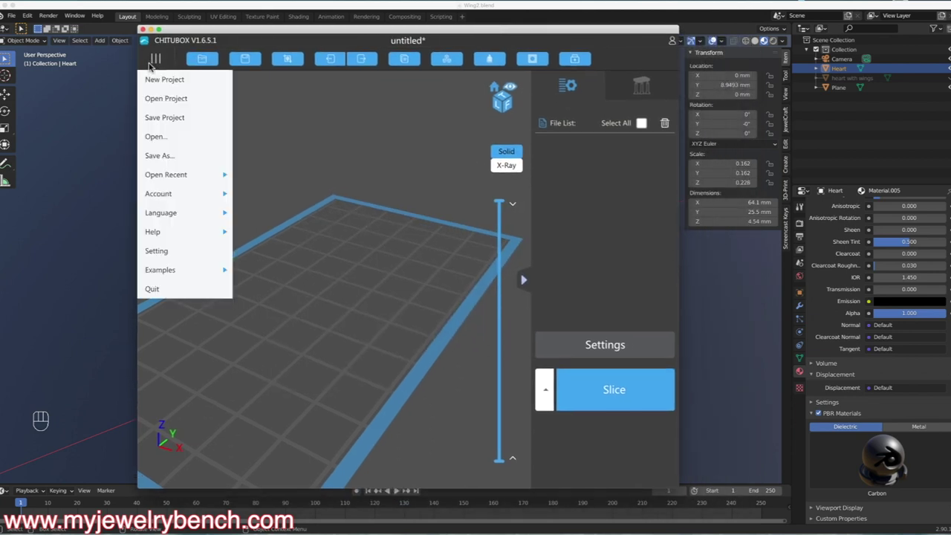
left_click(165, 145)
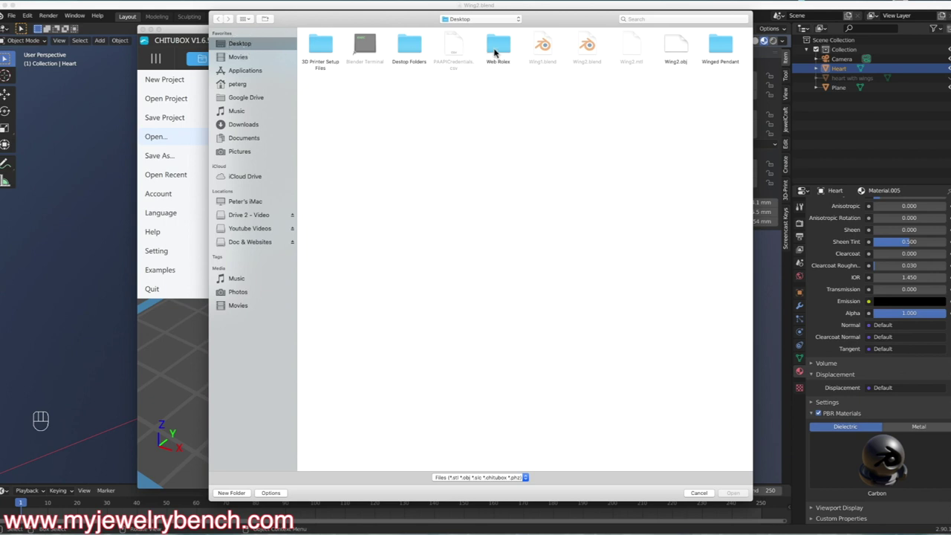
double_click(680, 46)
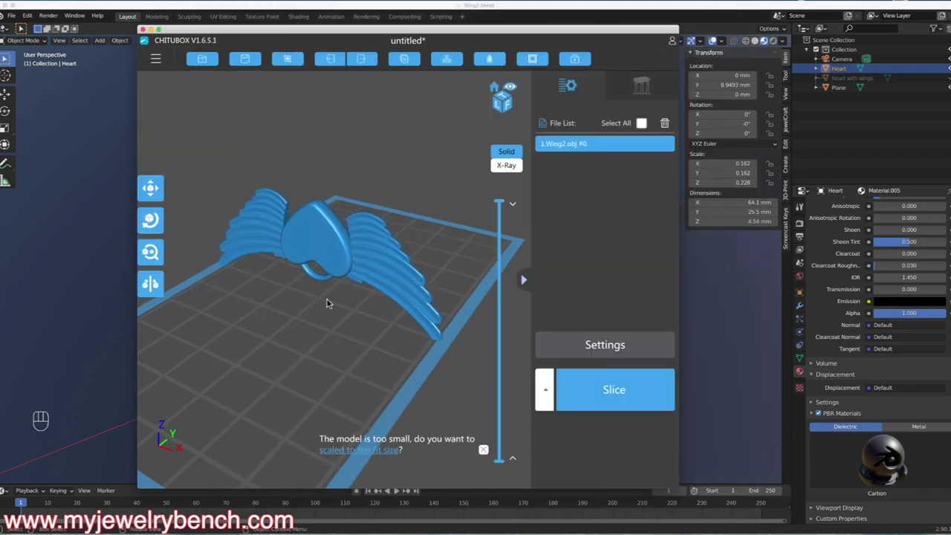
- Rotate the pendant 90° about Z, followed by 180° about X, and check its orientation on the build plate
left_click(152, 223)
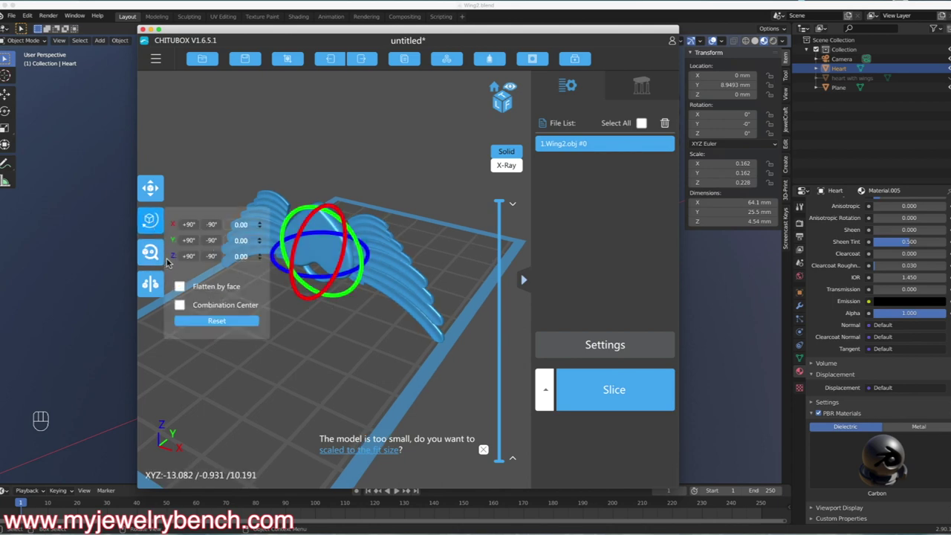
left_click(189, 256)
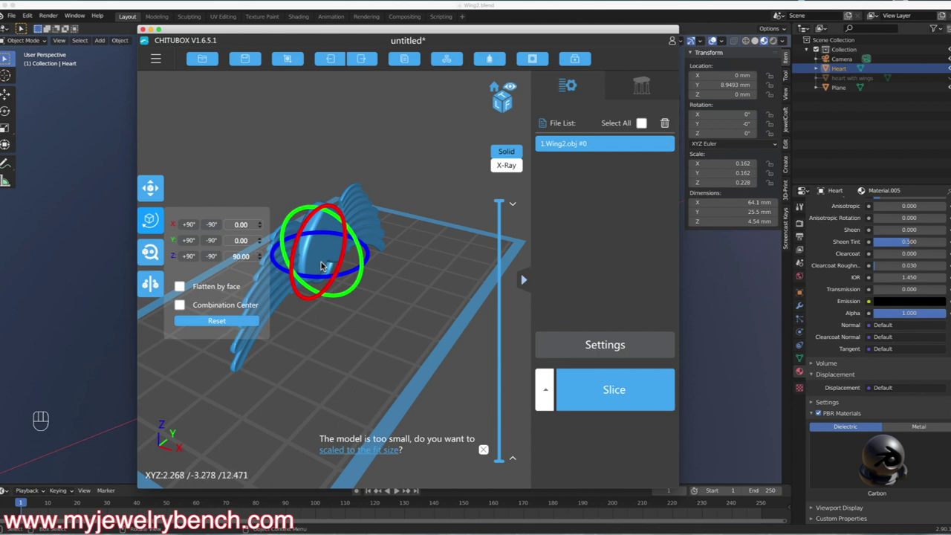
left_click(188, 224)
left_click(189, 225)
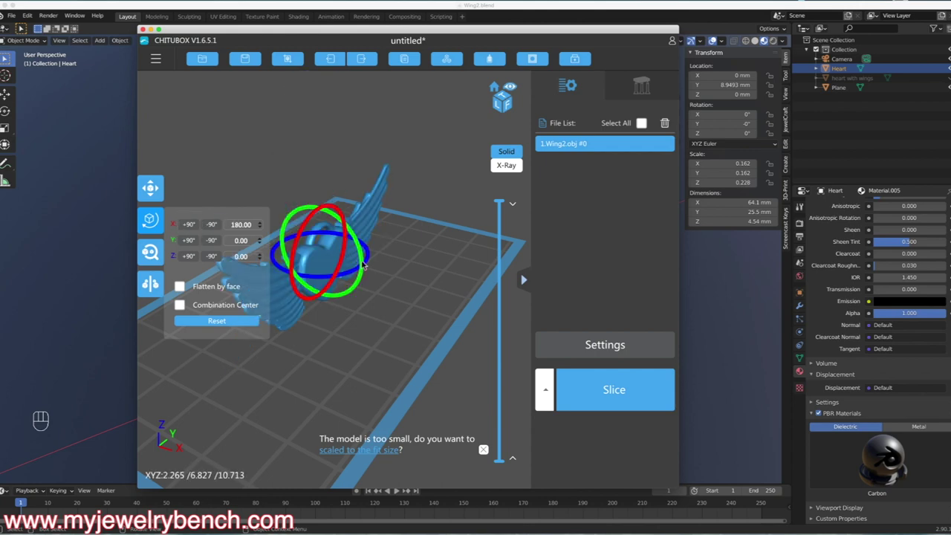
left_click_drag(382, 311, 437, 289)
left_click_drag(364, 286, 387, 286)
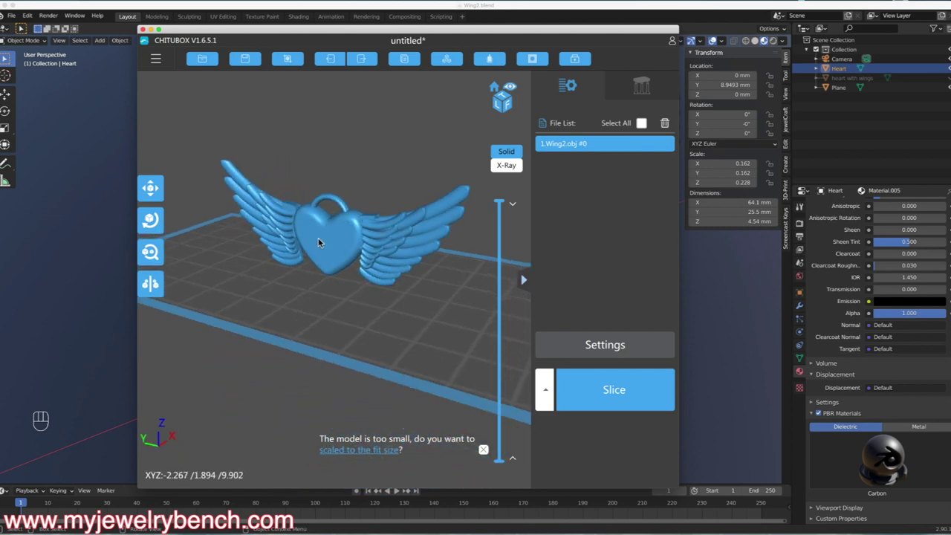
- Tilt the pendant about the Y axis to roughly 45.5° and check the angle from the side
left_click(150, 220)
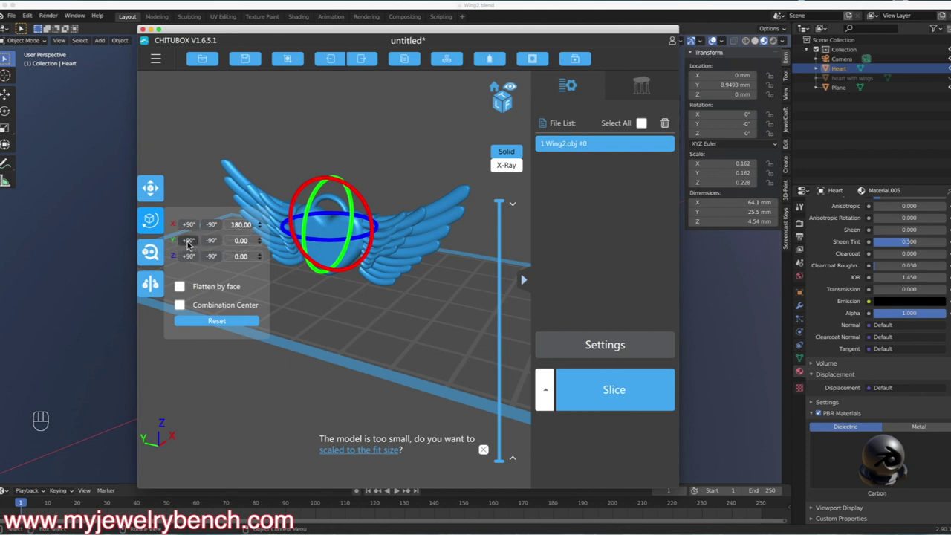
left_click(188, 240)
left_click(207, 242)
left_click(260, 244)
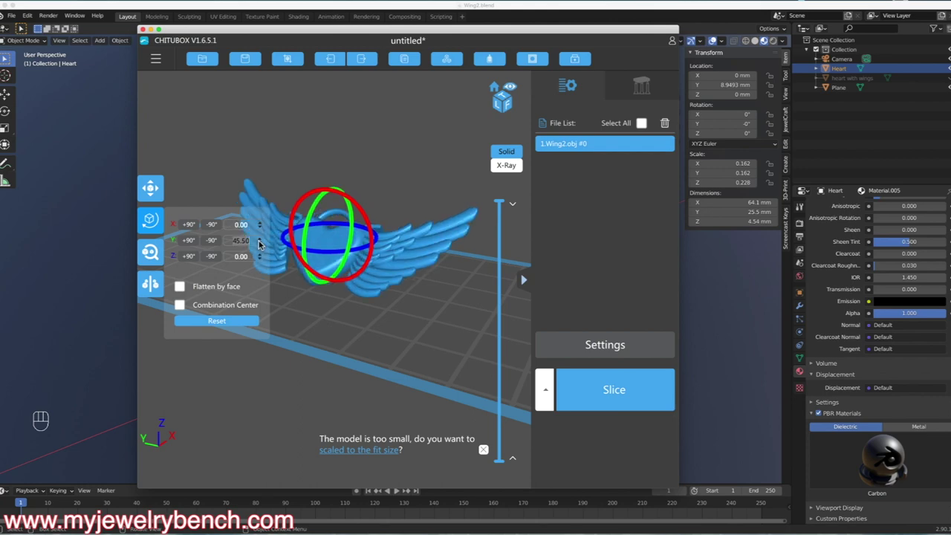
left_click(382, 289)
left_click_drag(458, 308, 362, 295)
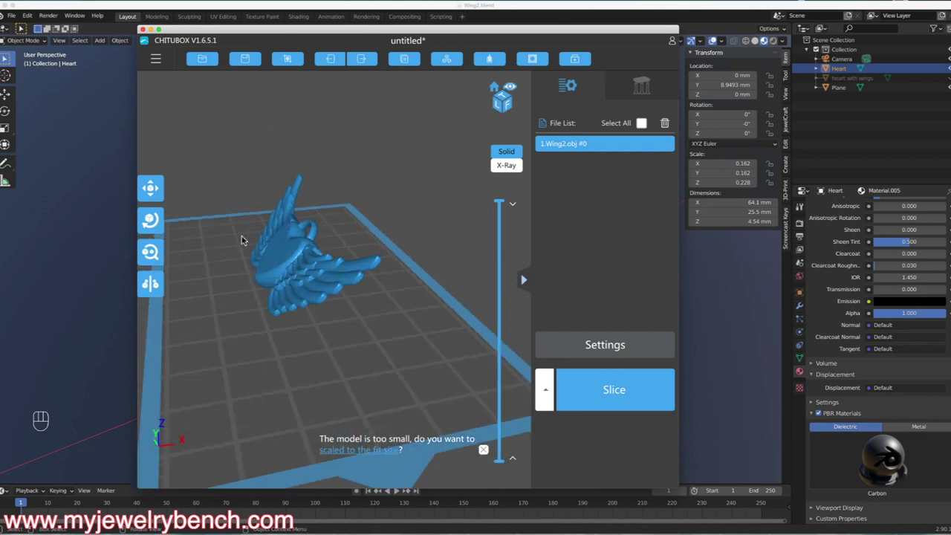
- Generate light platform supports beneath the tilted pendant and inspect them from several sides
left_click(641, 86)
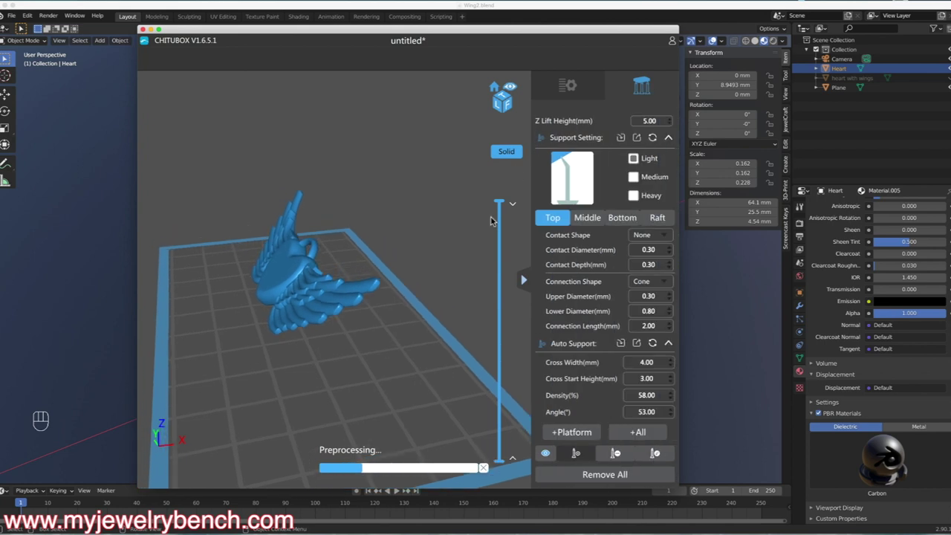
left_click(581, 435)
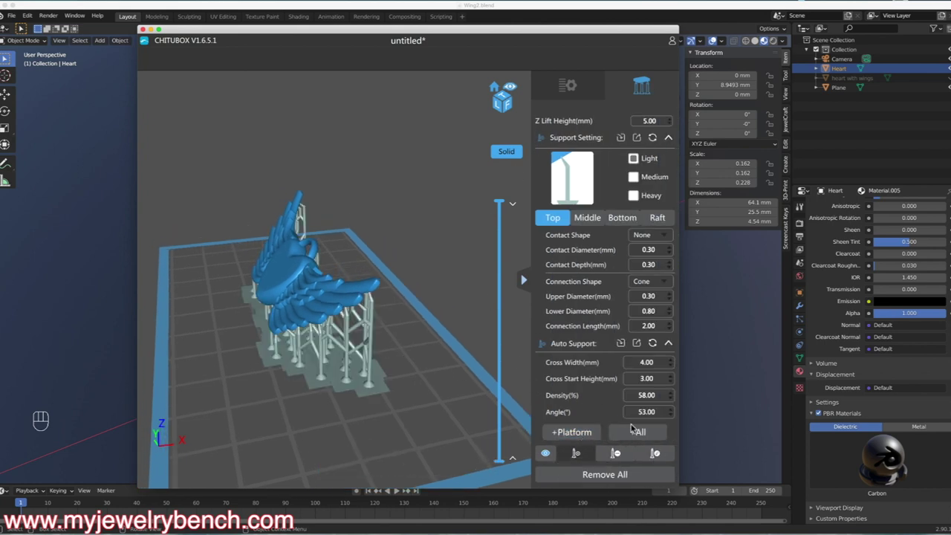
left_click_drag(429, 384, 580, 371)
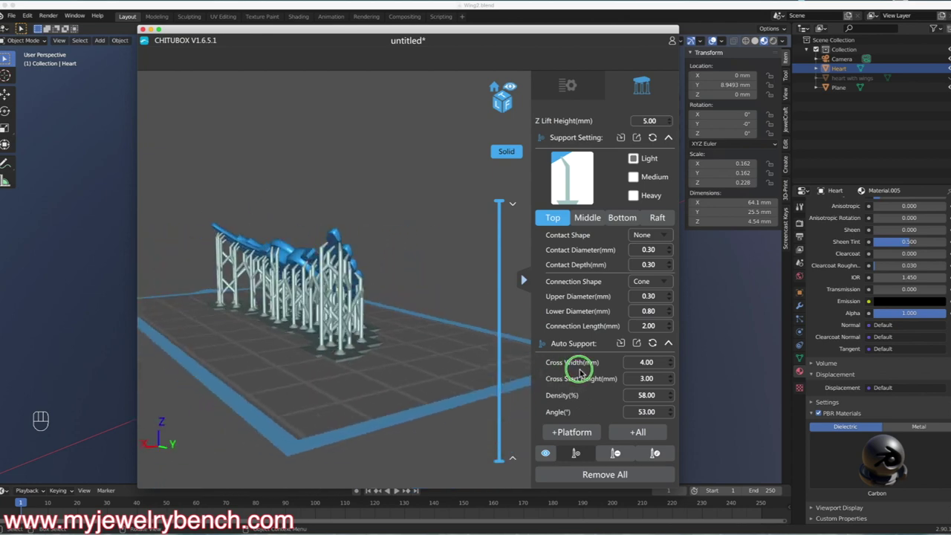
left_click_drag(411, 339, 453, 340)
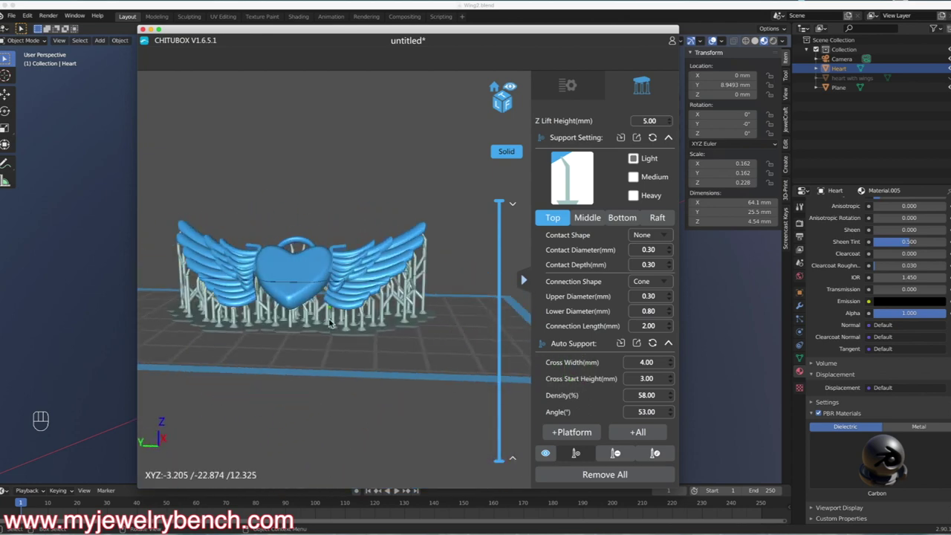
- Leave support editing and open the print settings for slicing the supported pendant
left_click(568, 84)
mouse_move(375, 371)
left_mouse_down()
mouse_move(406, 365)
mouse_move(387, 376)
left_mouse_up()
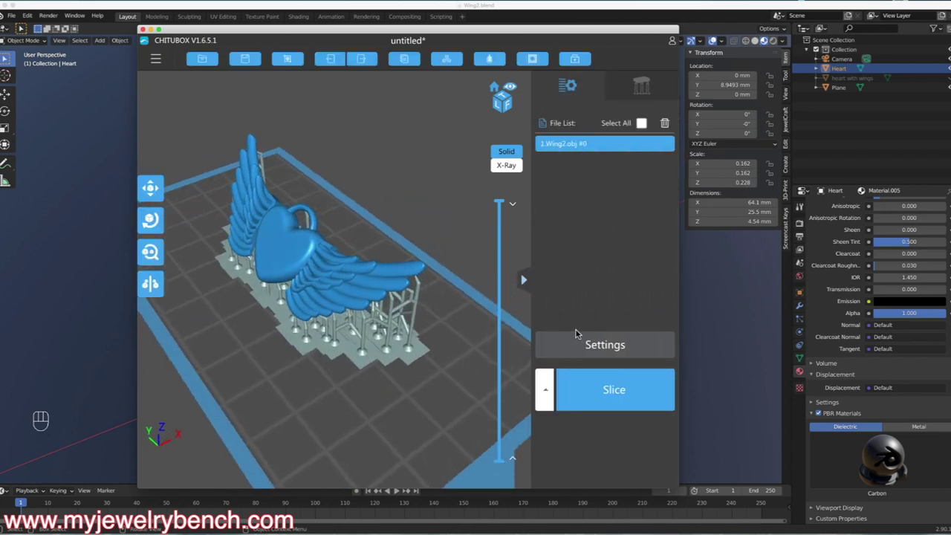
left_click(606, 350)
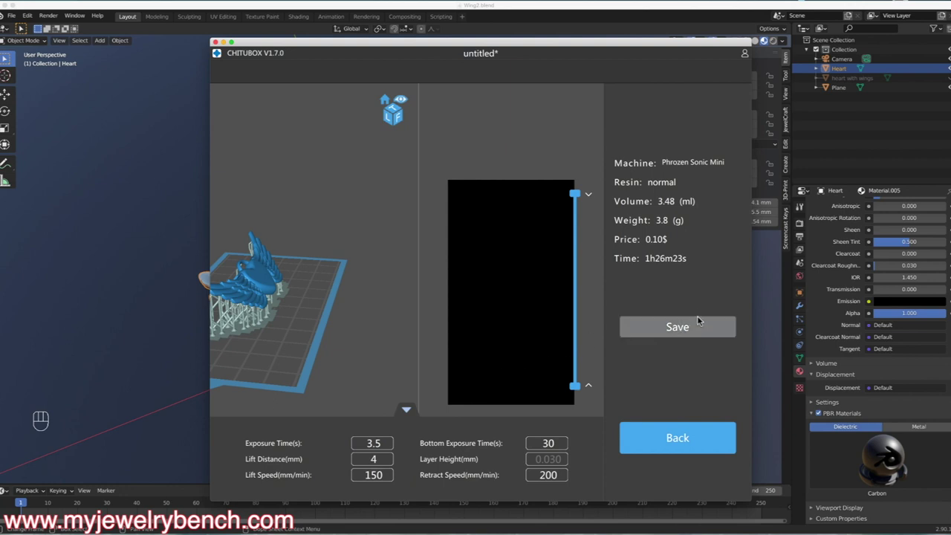
- Save the sliced pendant as _Wing2.phz on the PHROZEN drive, and close CHITUBOX to return to Blender
left_click(678, 330)
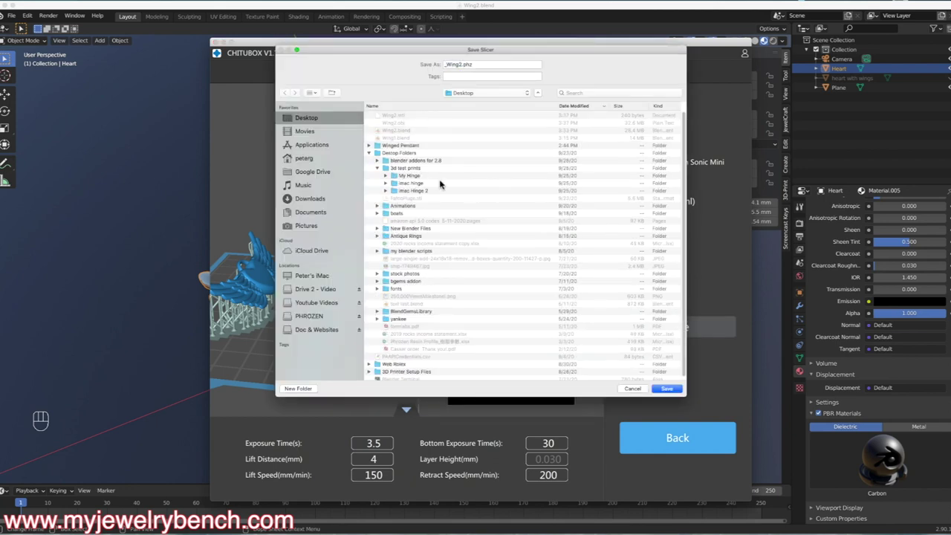
left_click(315, 319)
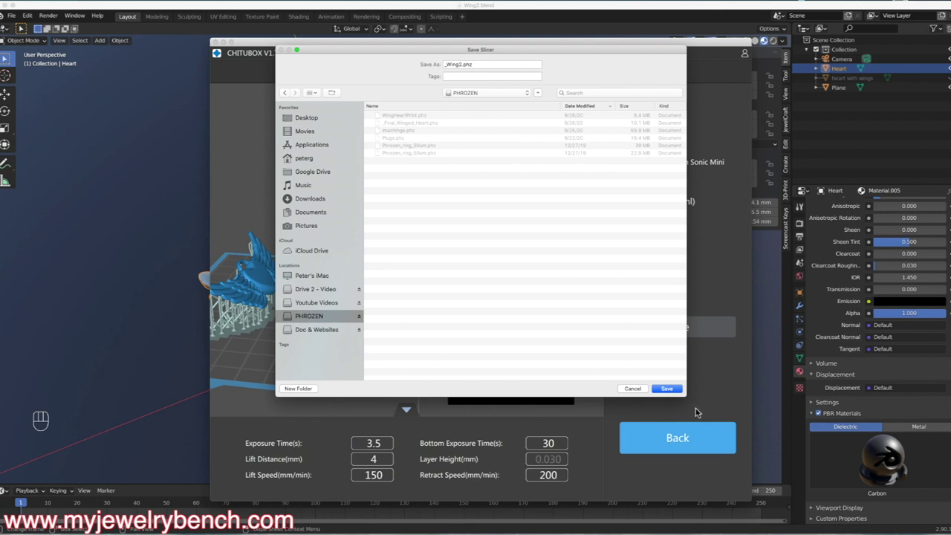
left_click(666, 388)
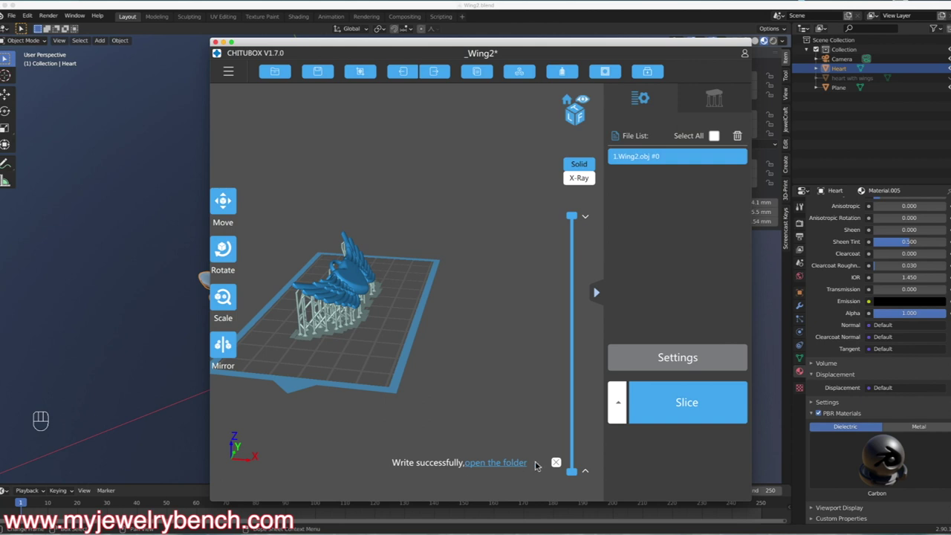
left_click(555, 464)
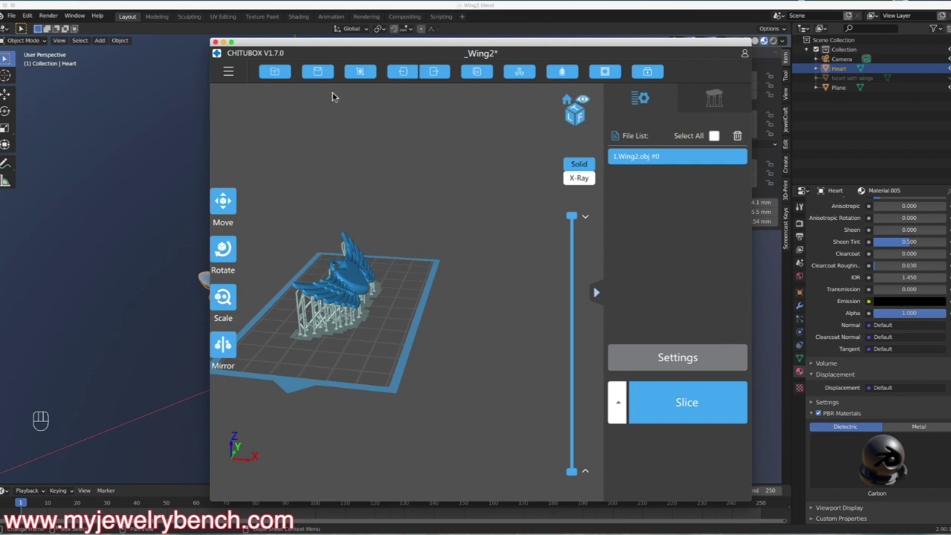
left_click(214, 42)
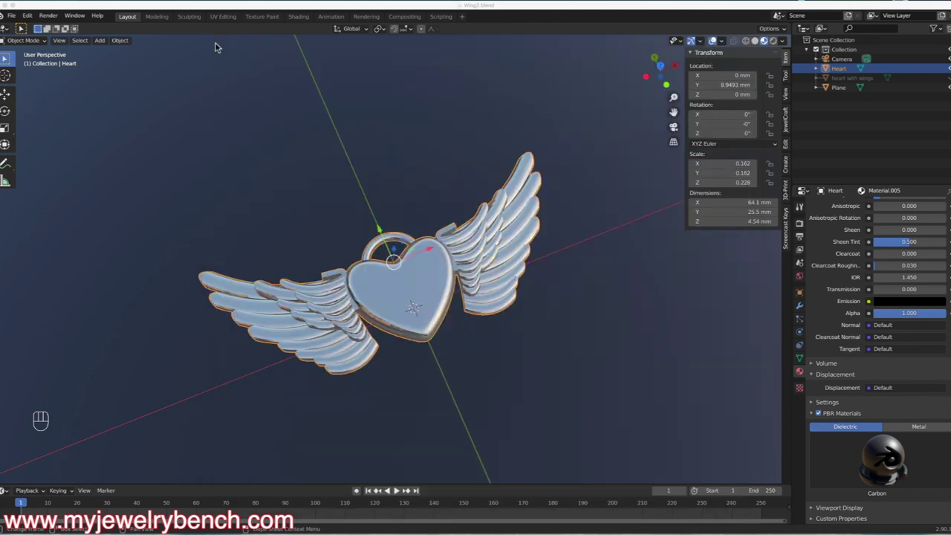